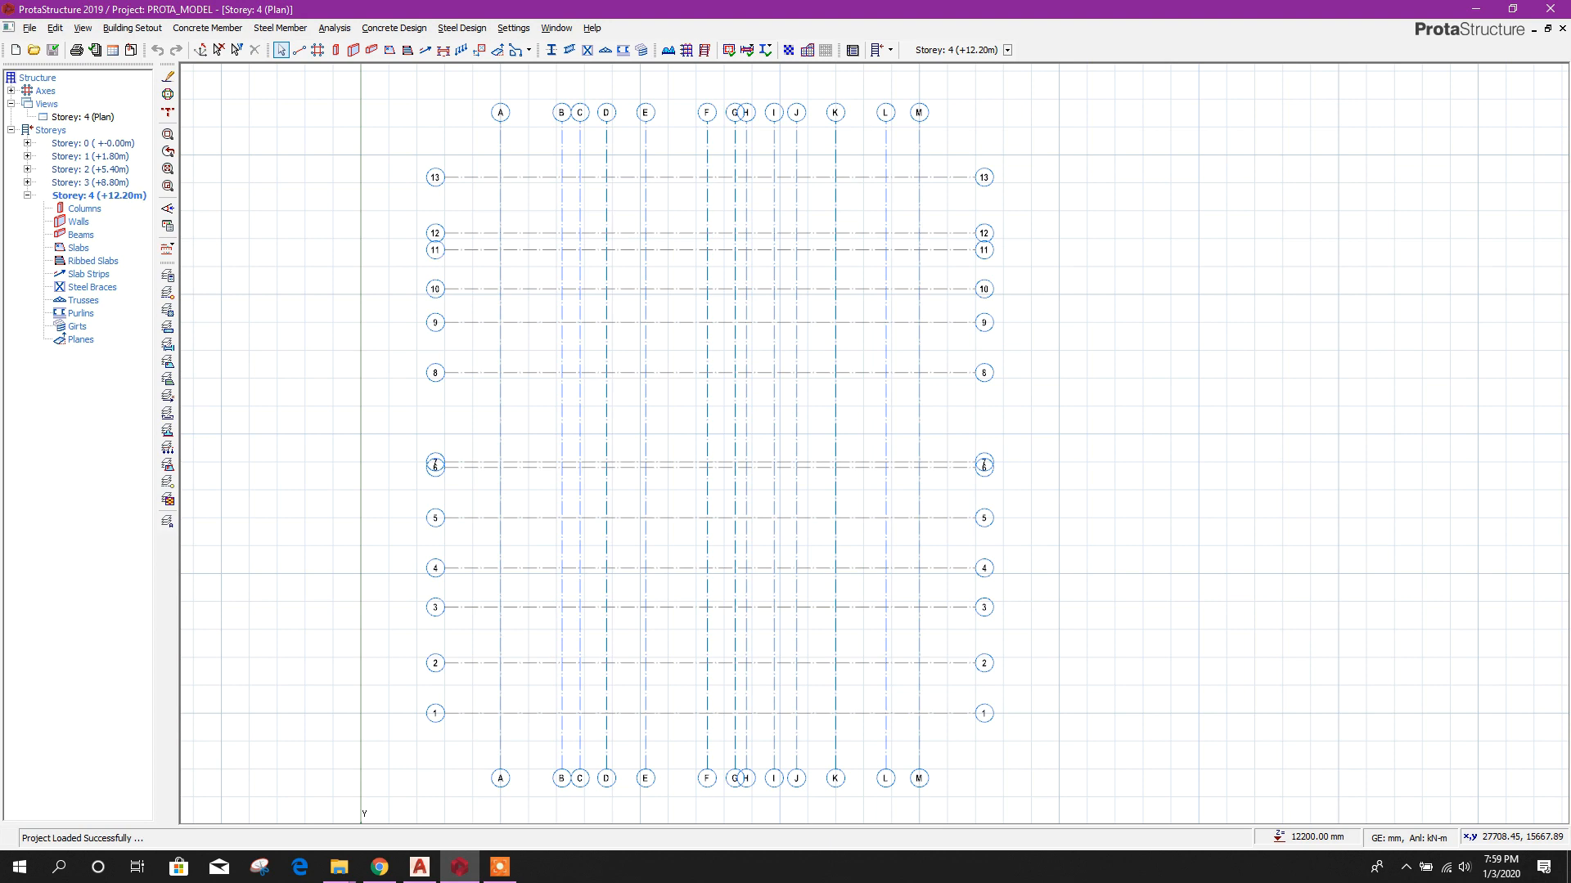
- Turn off the background grid in the scene settings of the active Storey 4 plan window
middle_click_drag(818, 442, 803, 456)
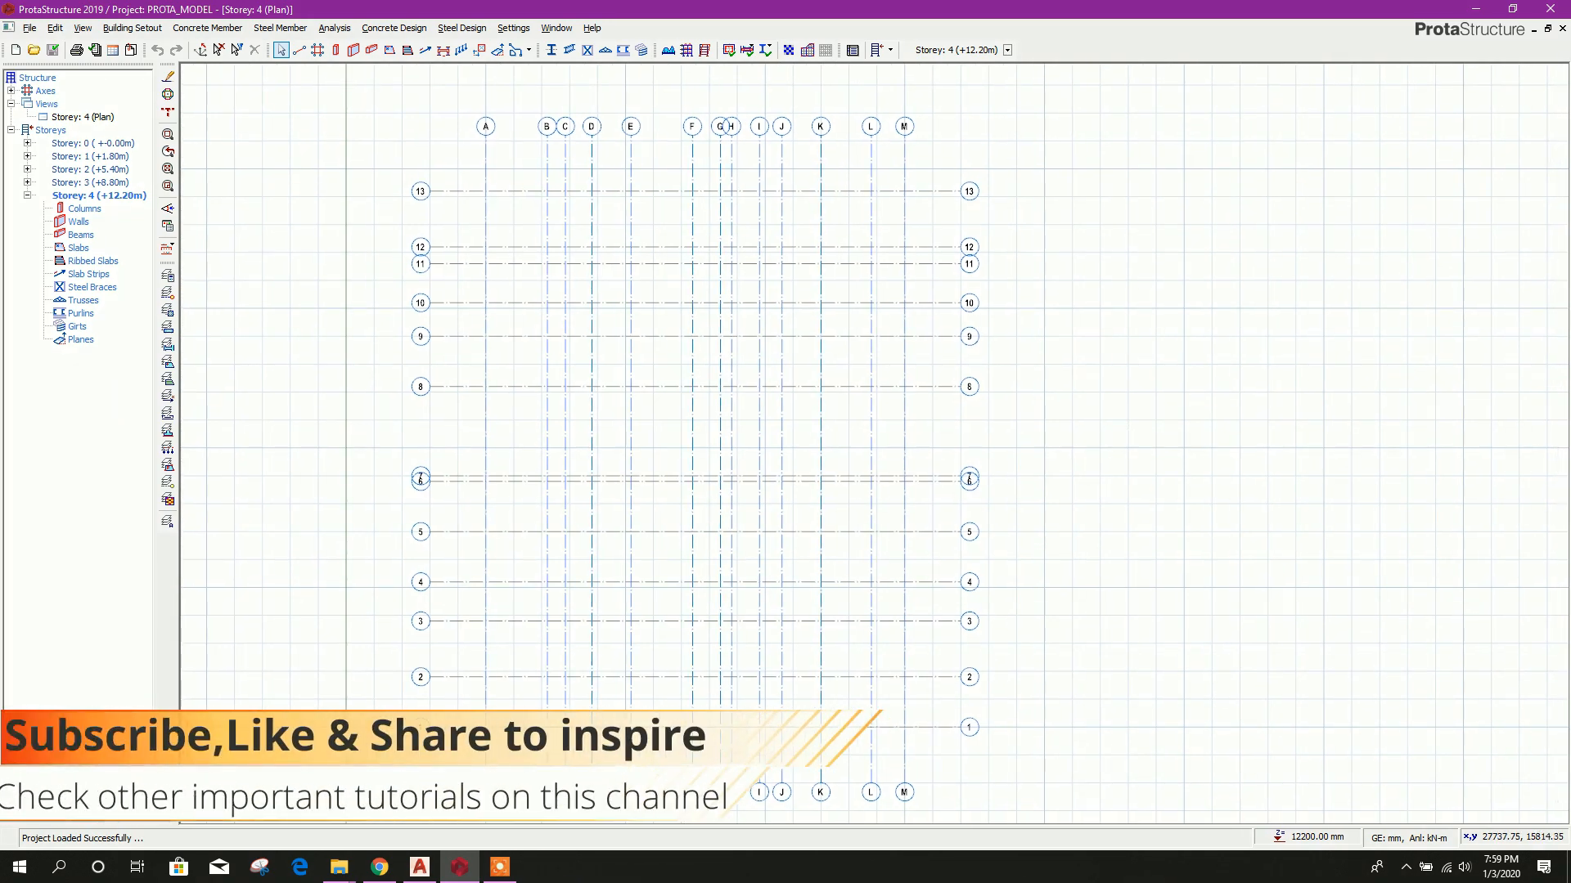
middle_click_drag(361, 375, 317, 348)
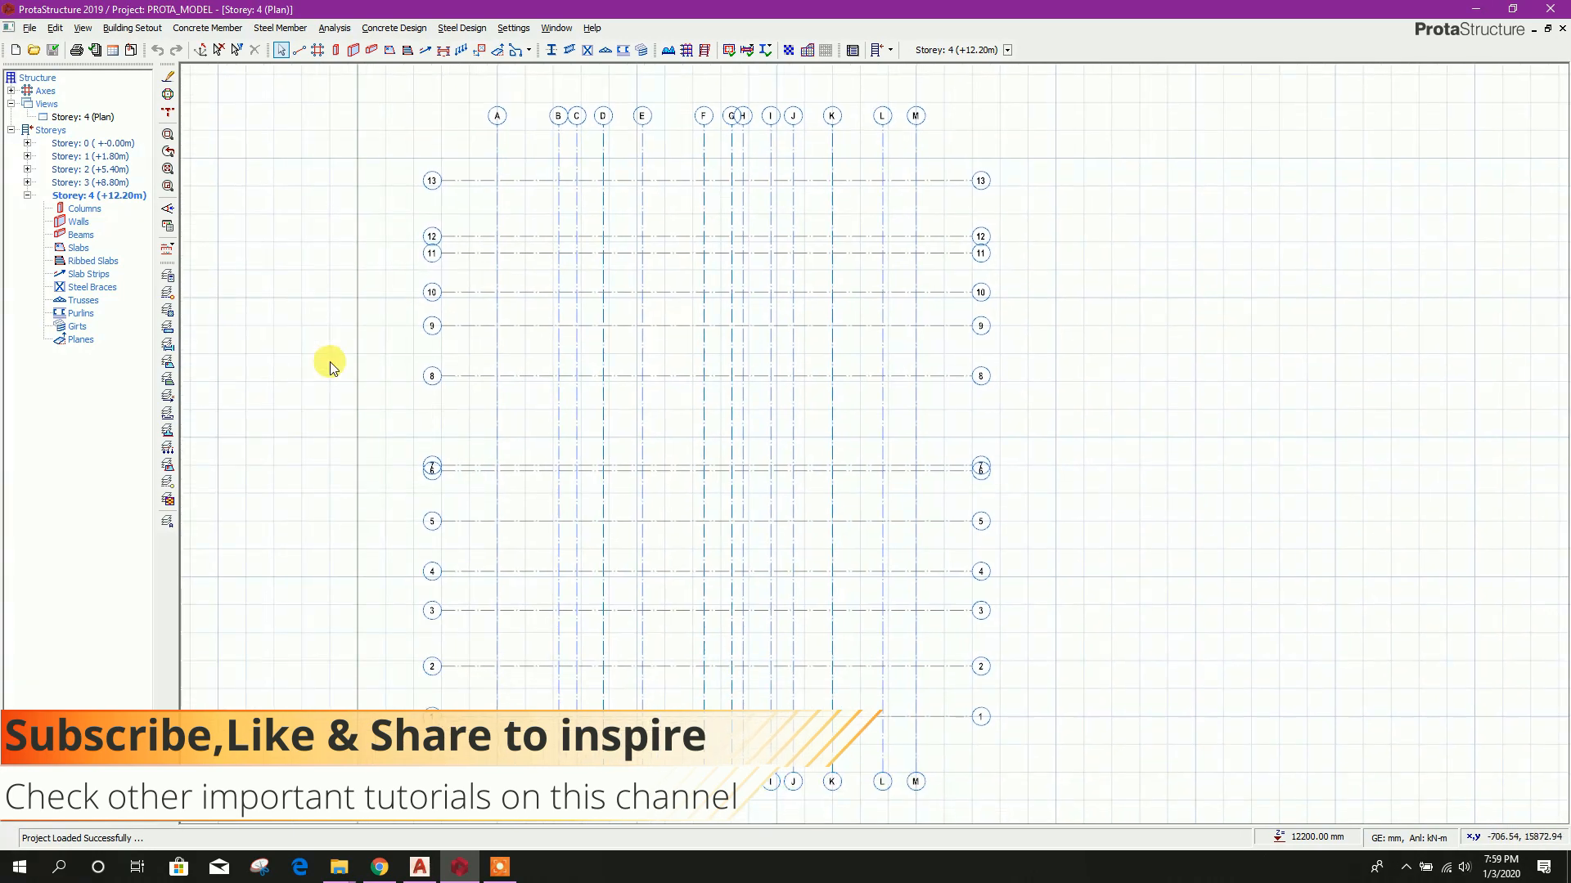
left_click(83, 28)
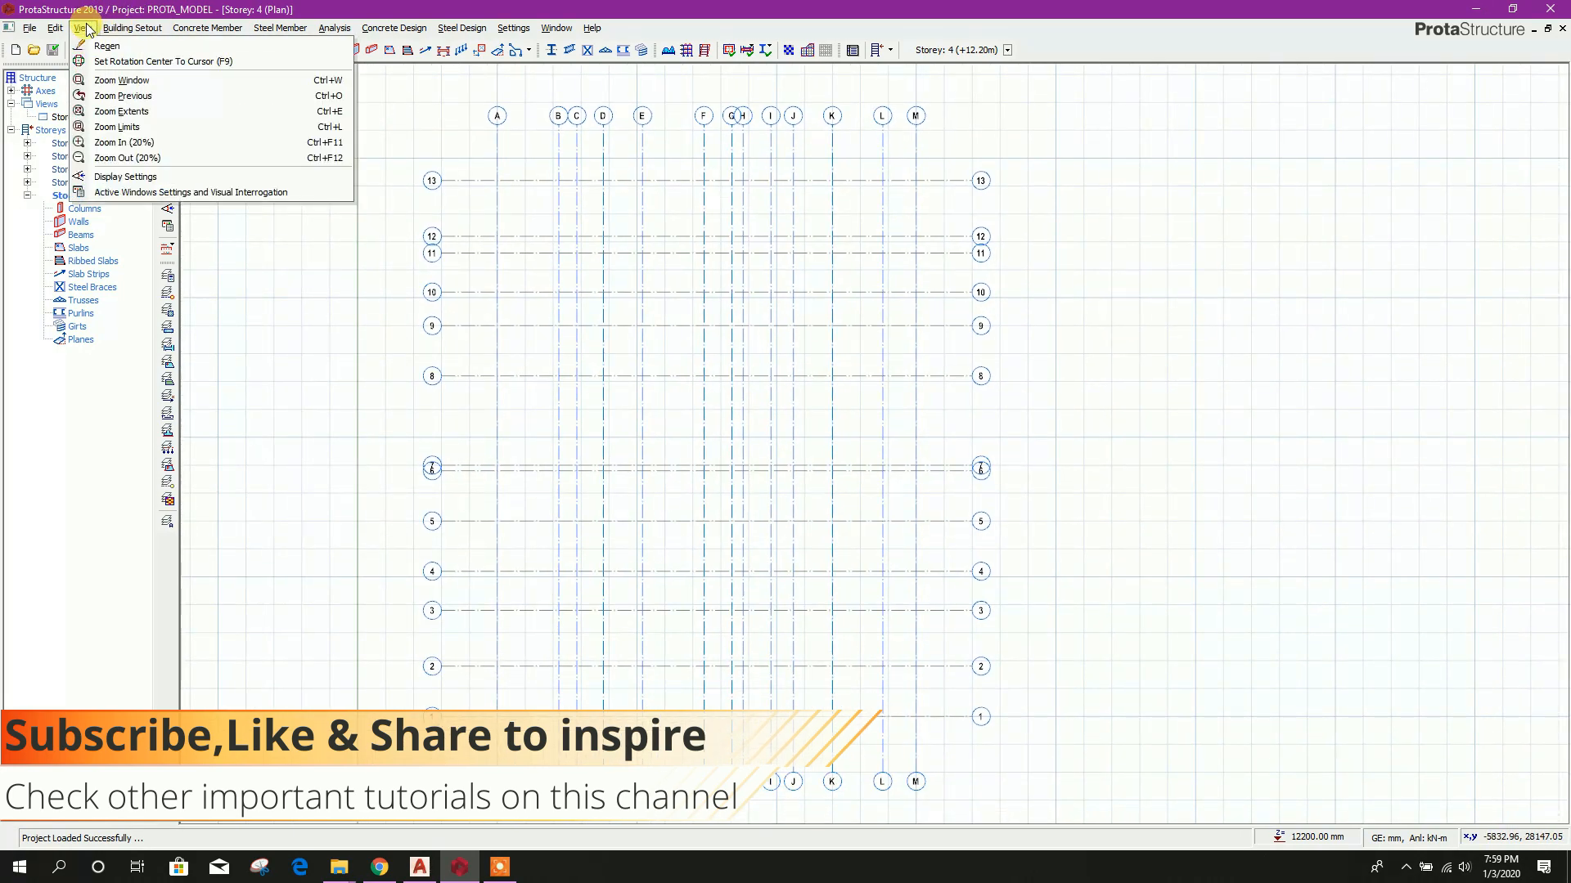
left_click(147, 193)
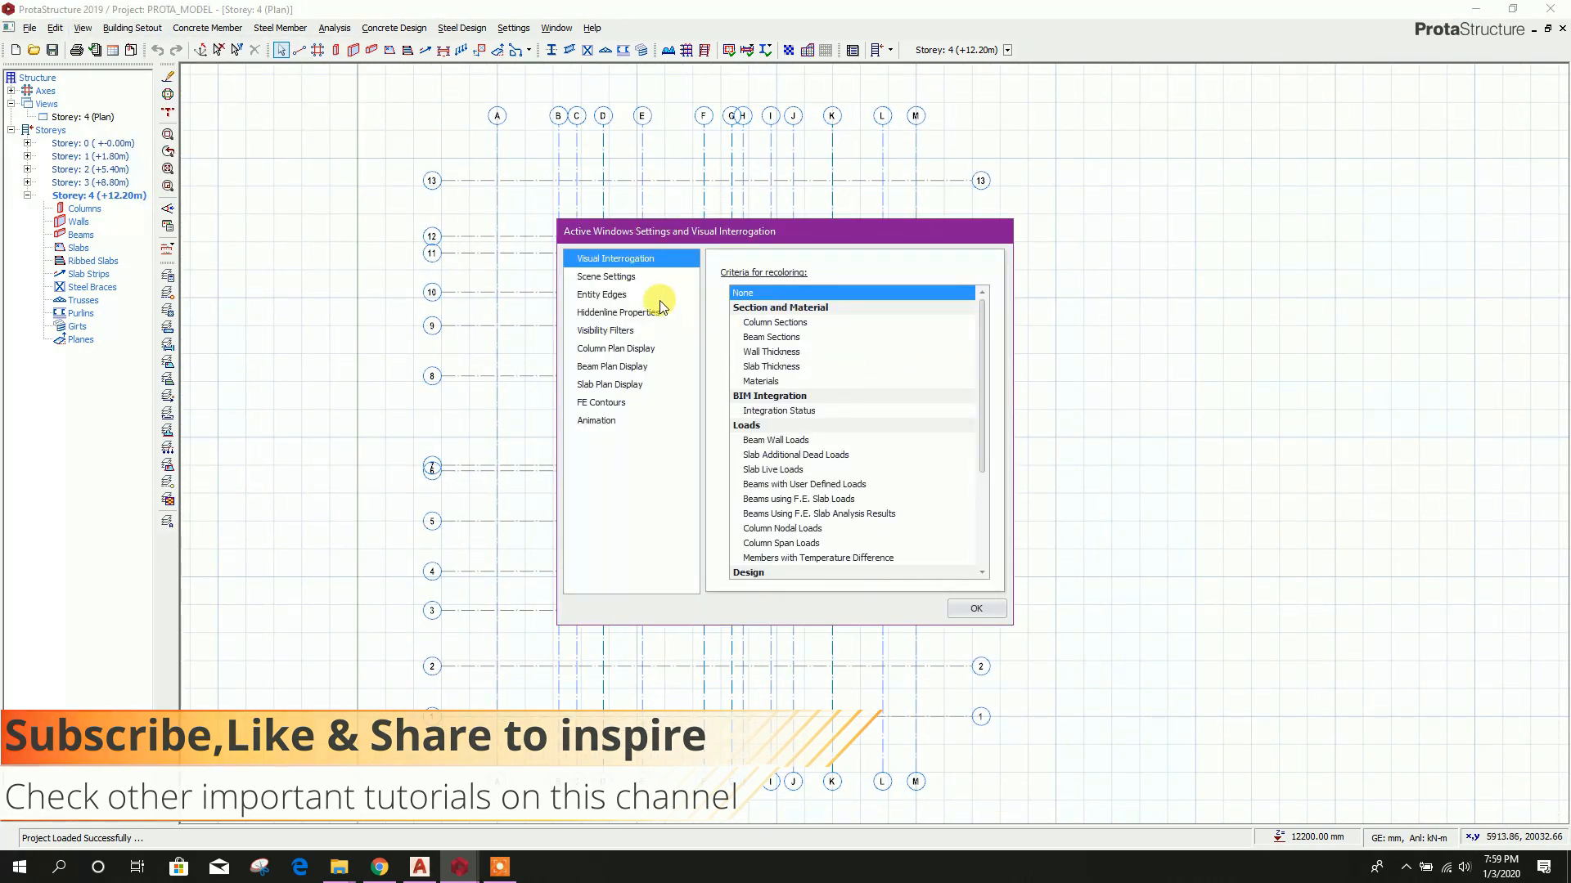
left_click_drag(652, 238, 654, 221)
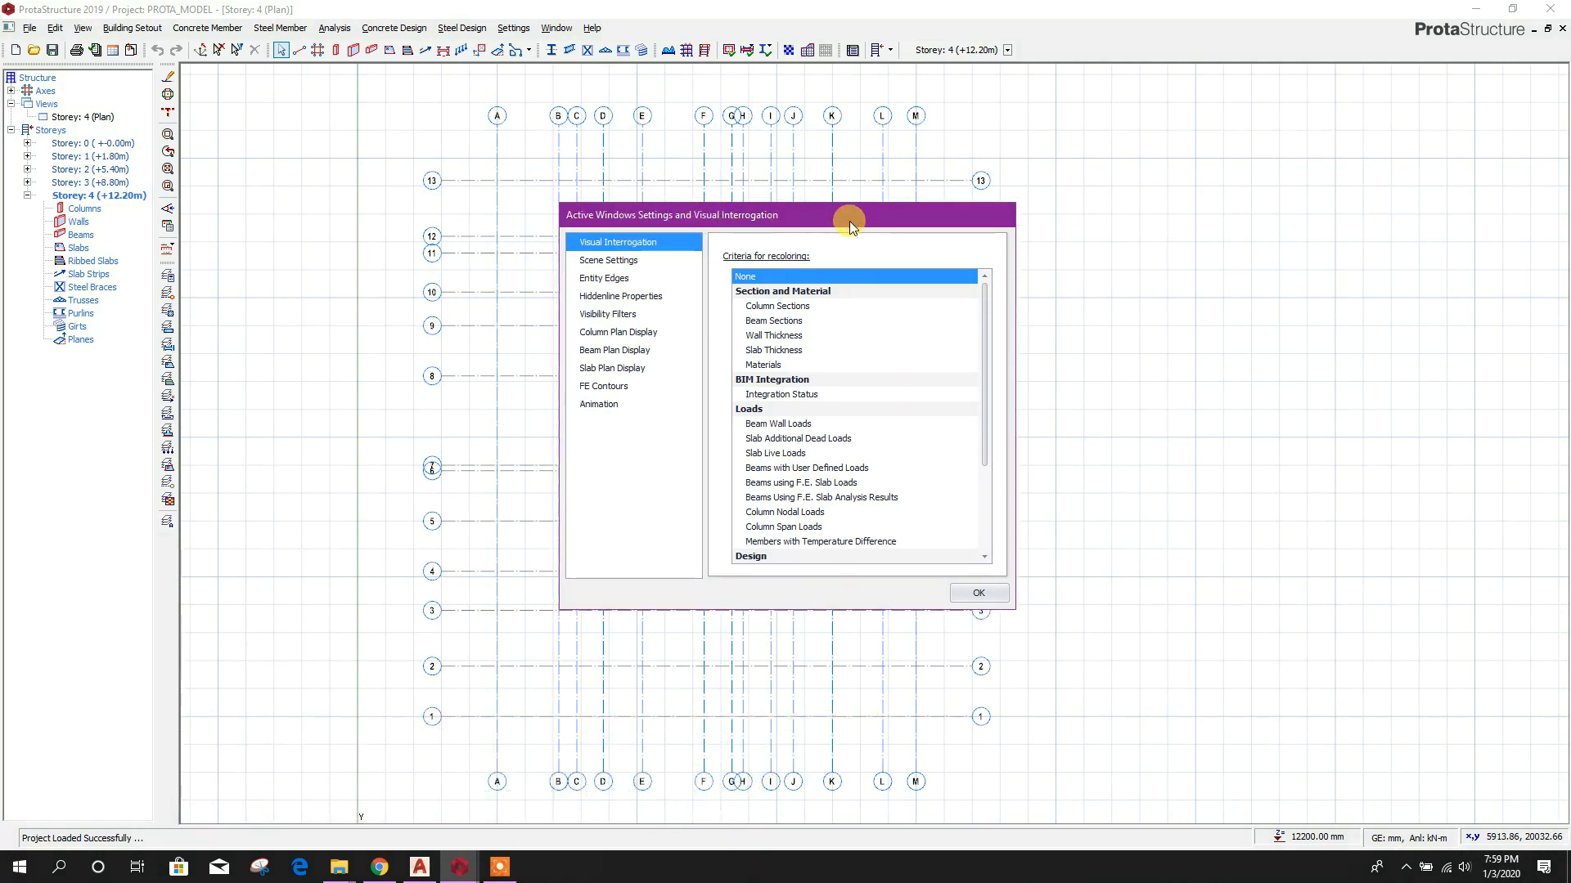
left_click(610, 262)
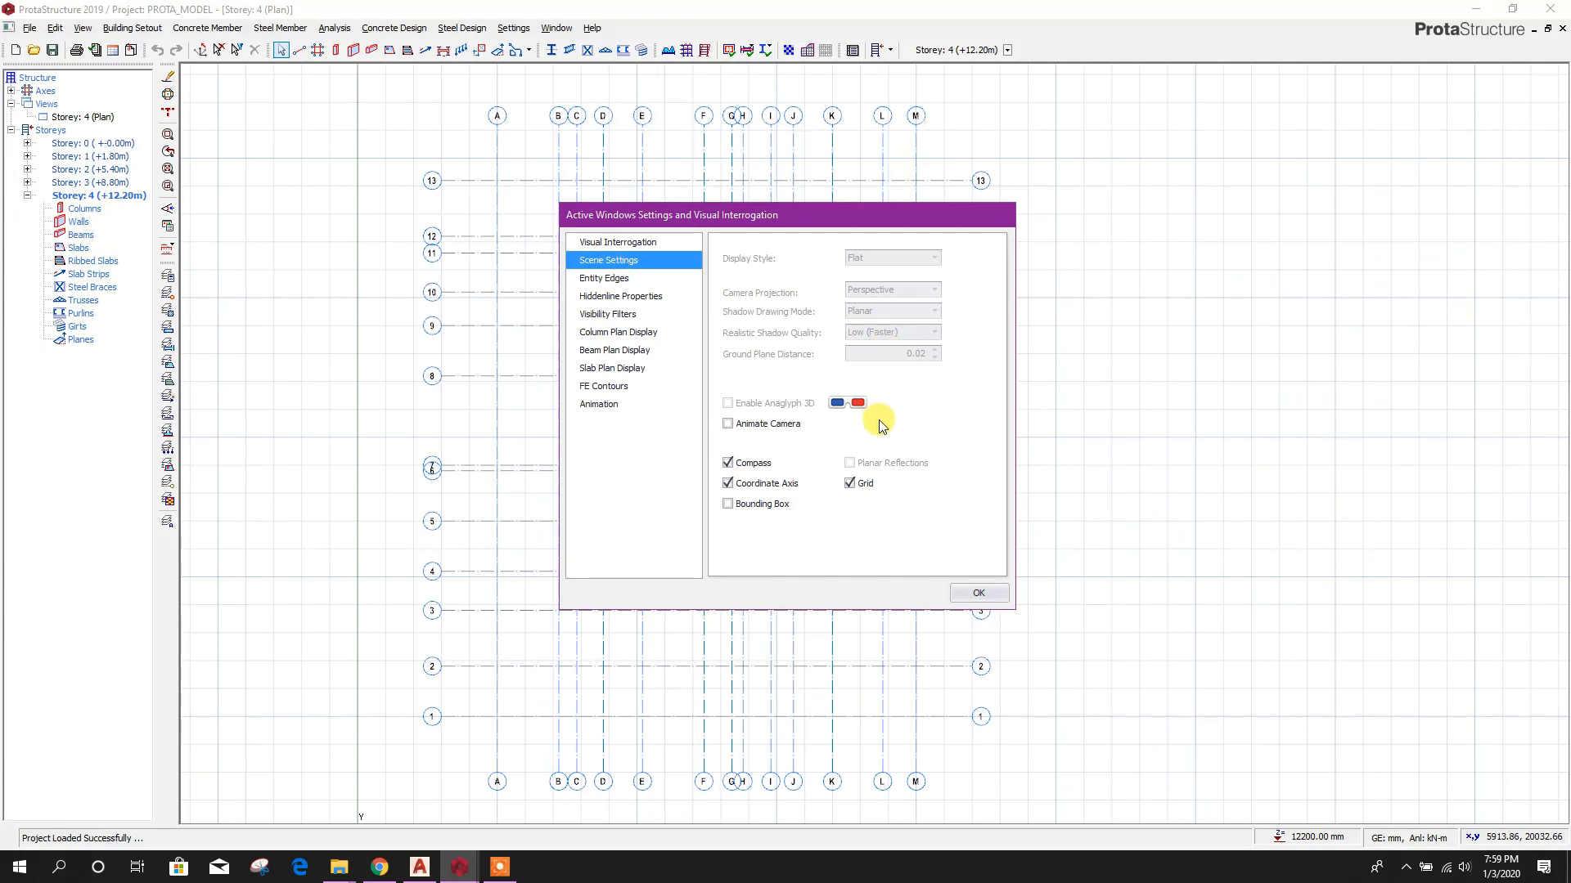
left_click(859, 484)
left_click(984, 597)
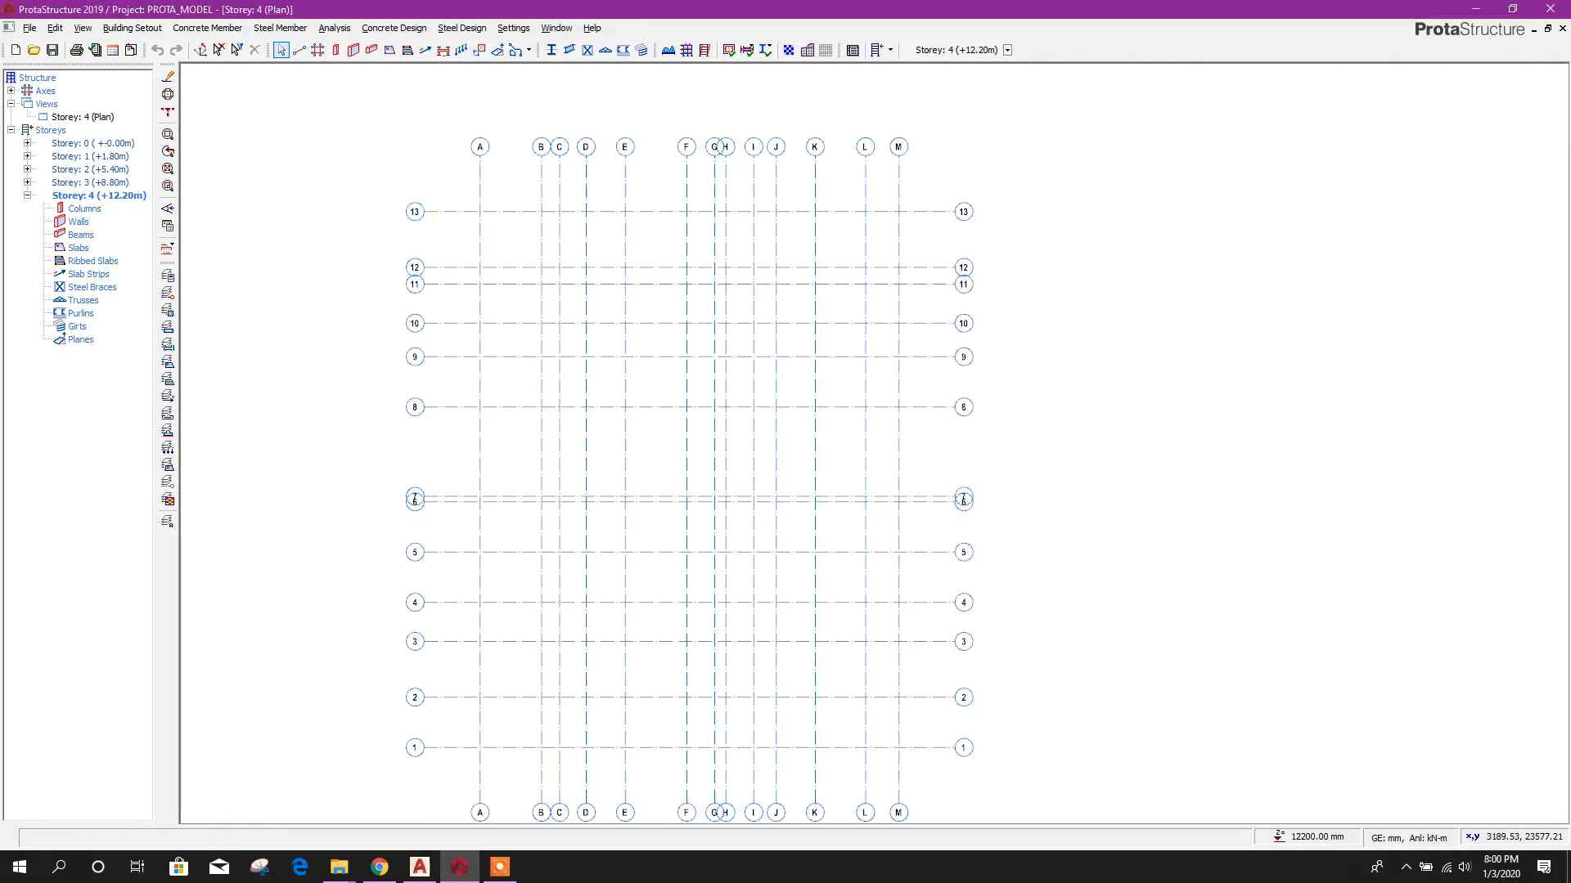
- Set the default concrete column material to C25/30 in the building analysis materials
left_click(335, 28)
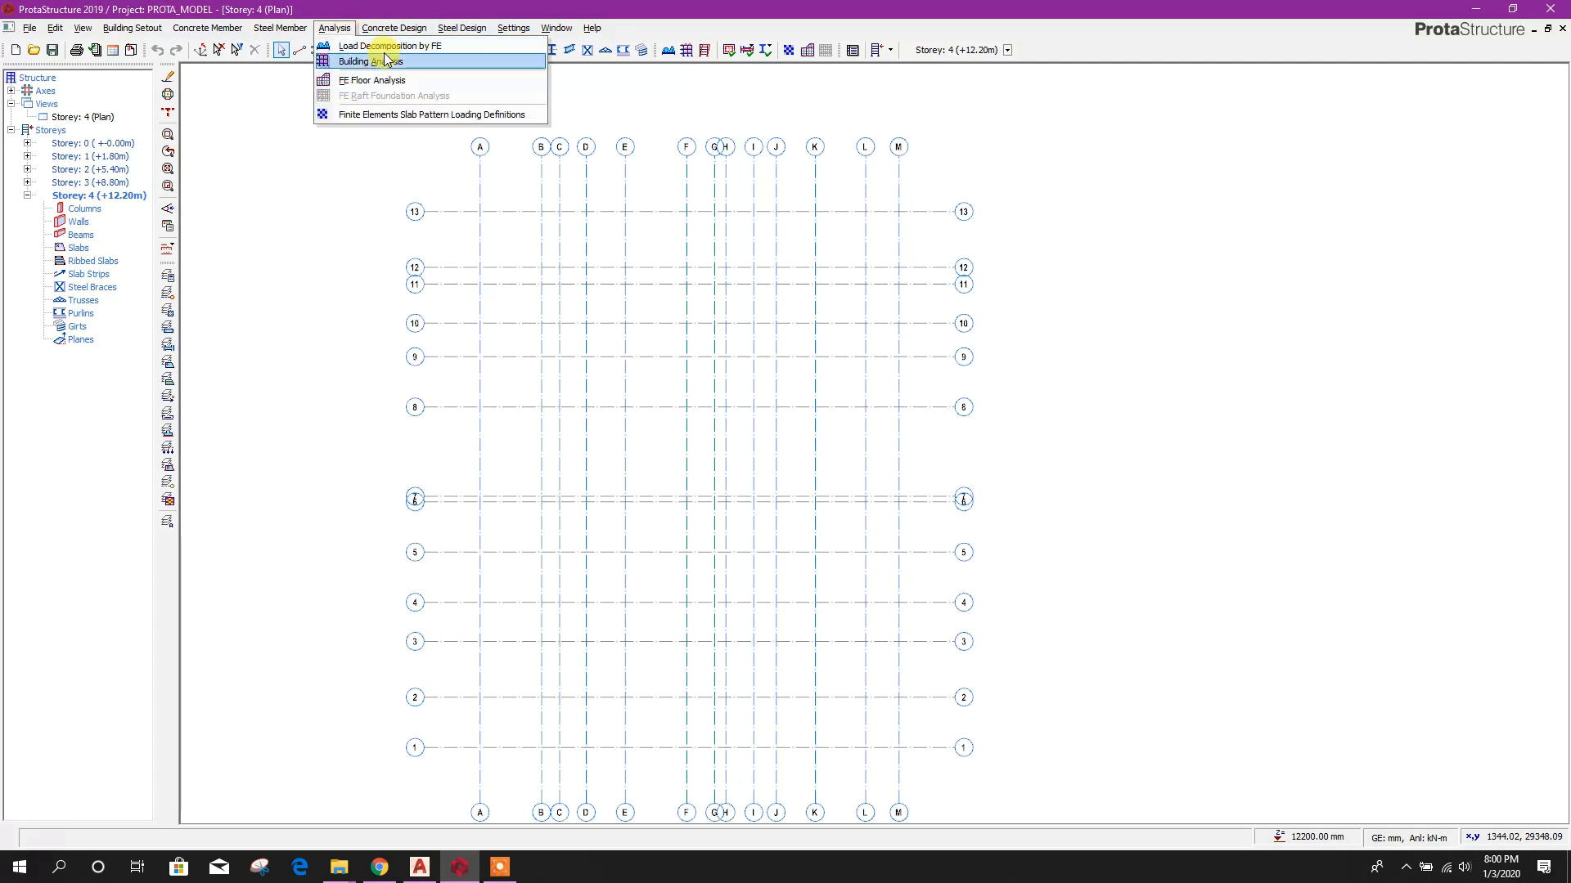
left_click(386, 61)
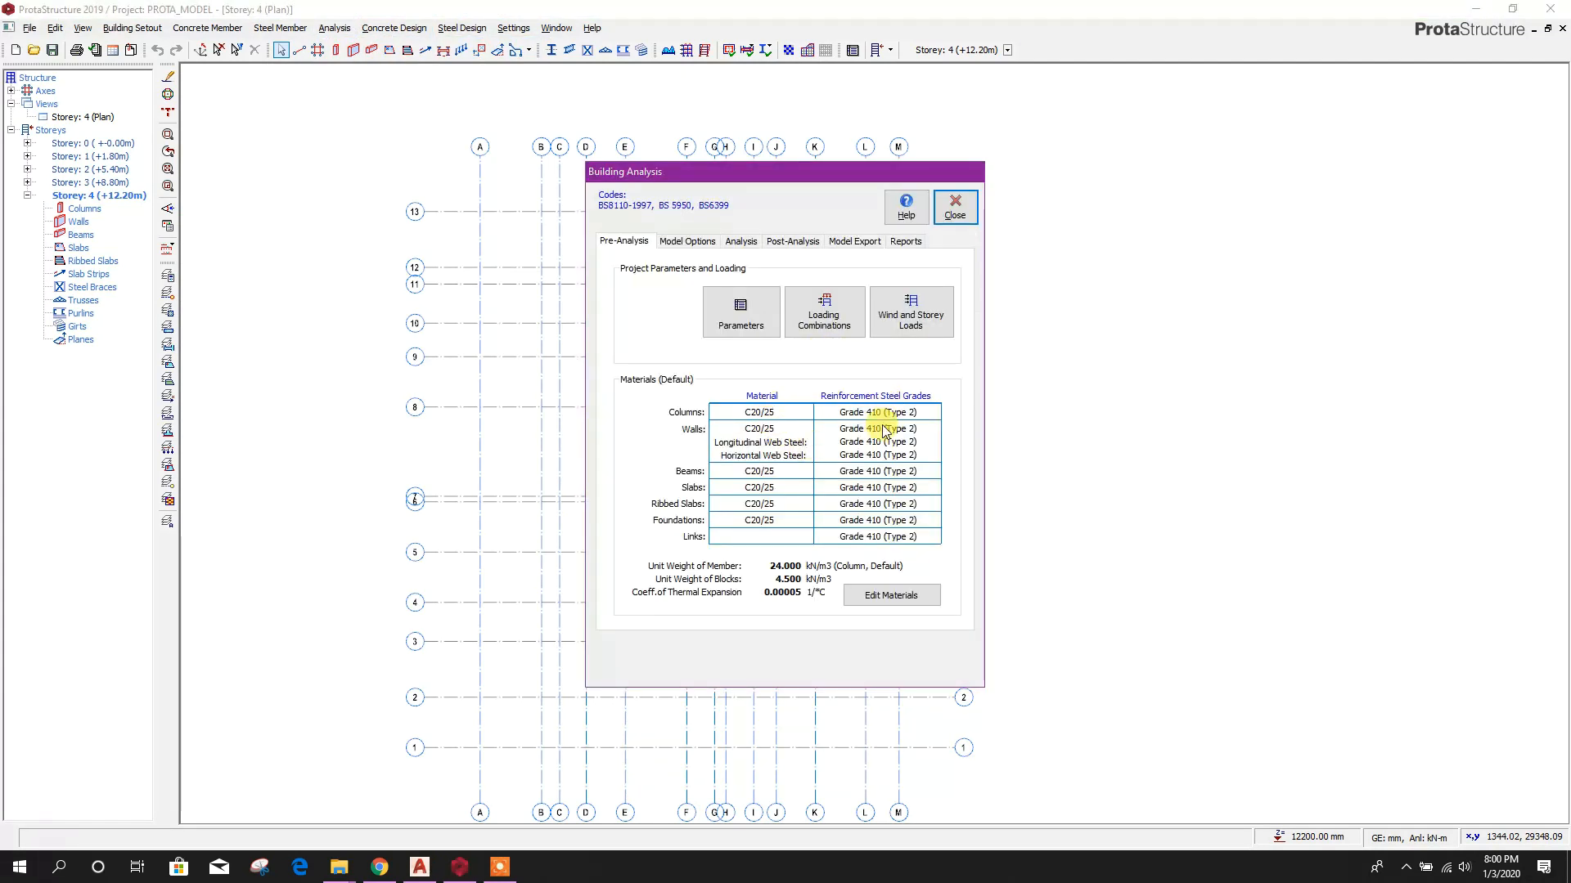
left_click(900, 596)
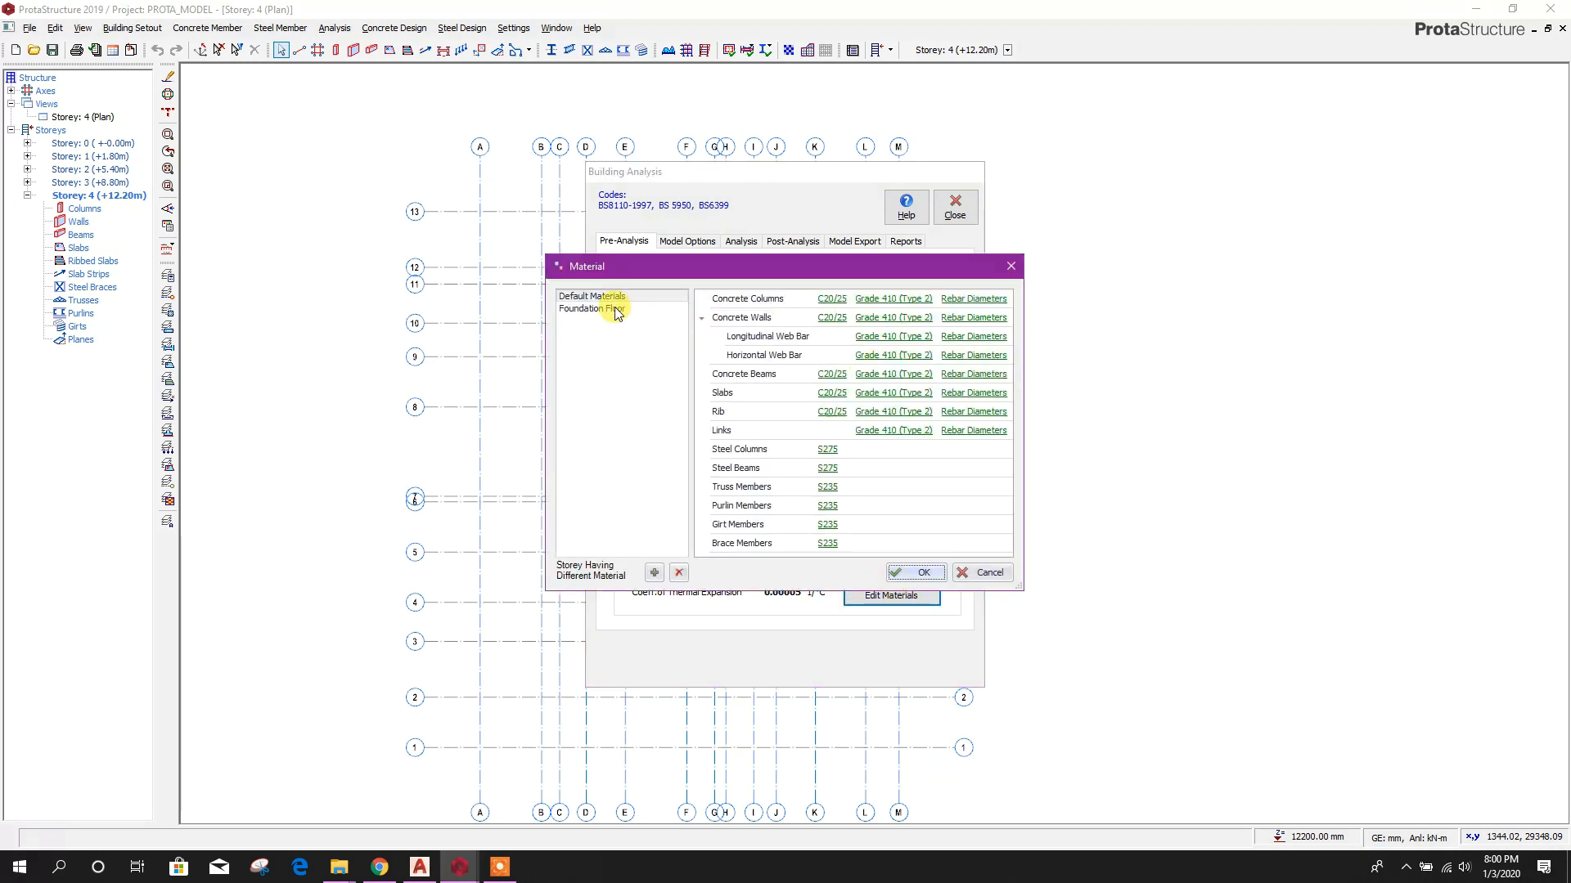
left_click(838, 301)
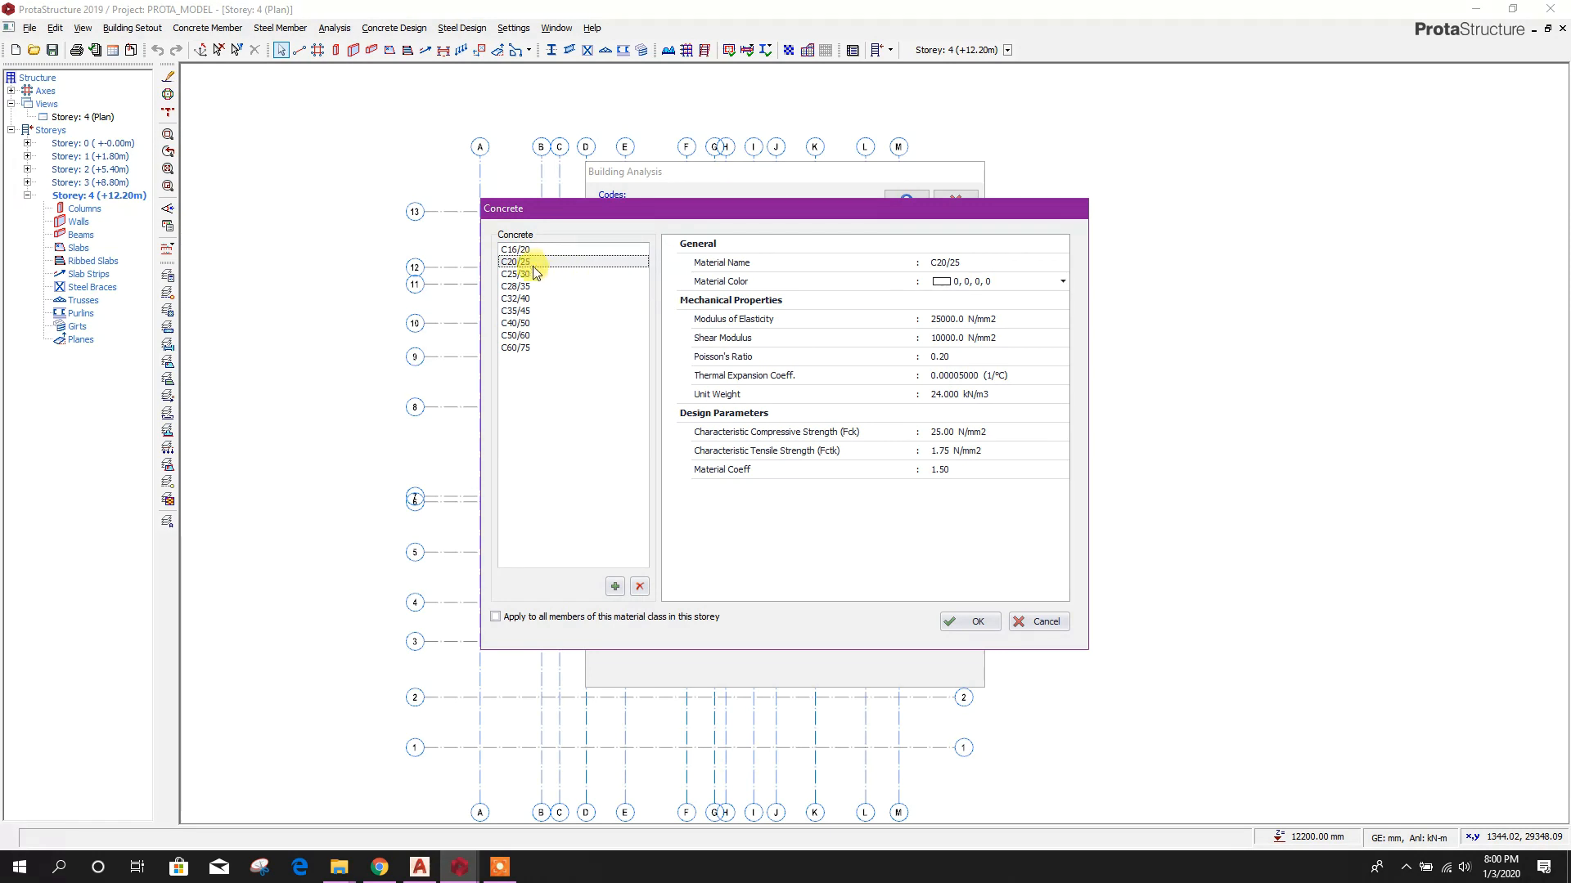
left_click(524, 275)
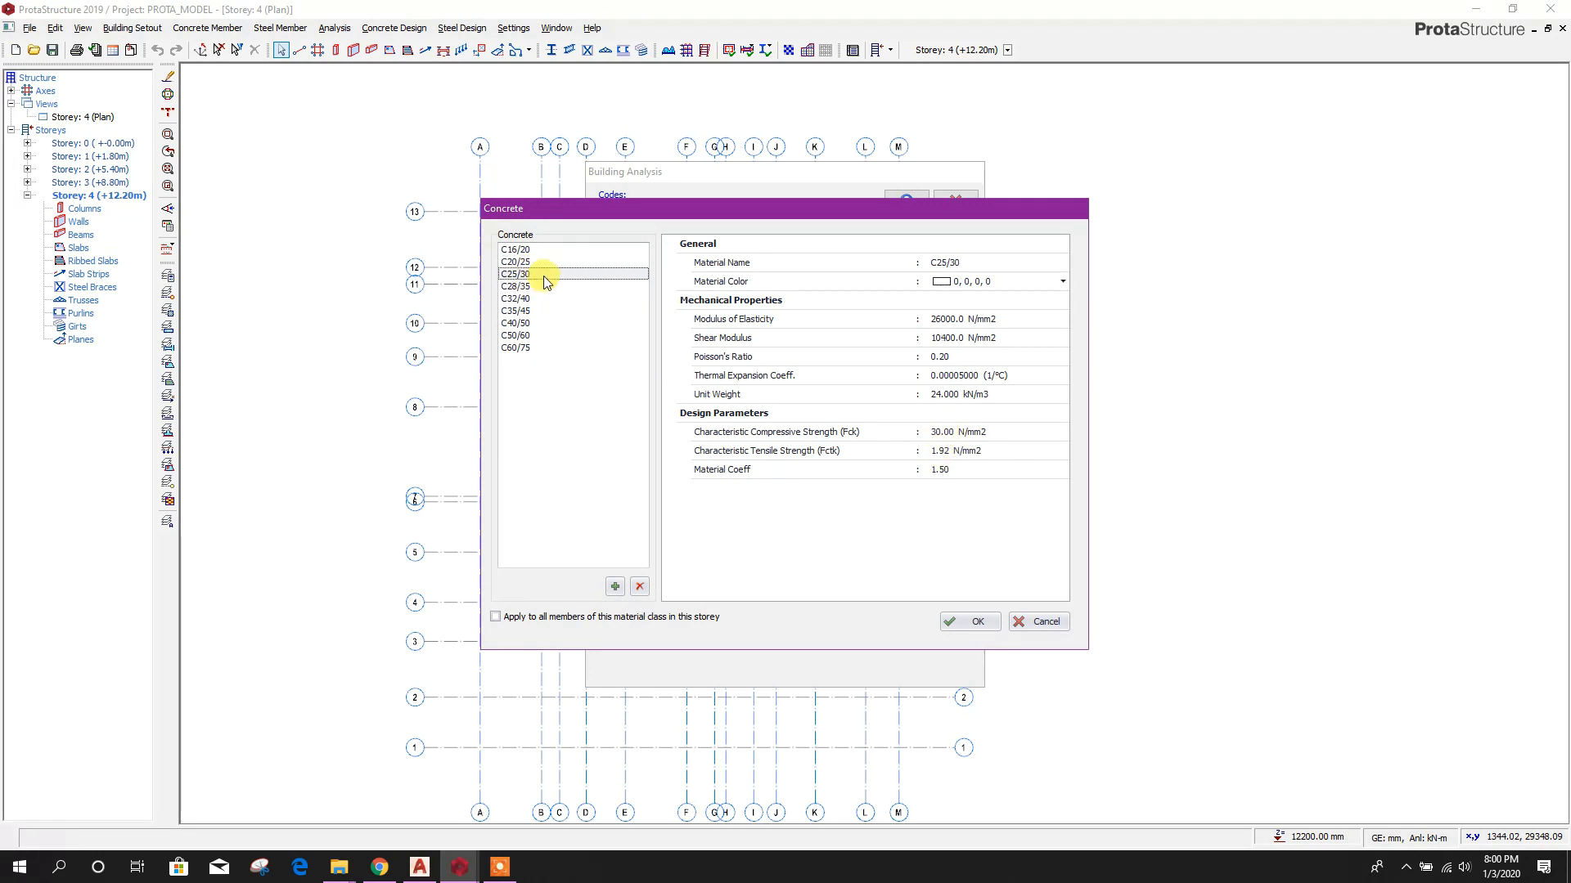
left_click(525, 263)
left_click(524, 274)
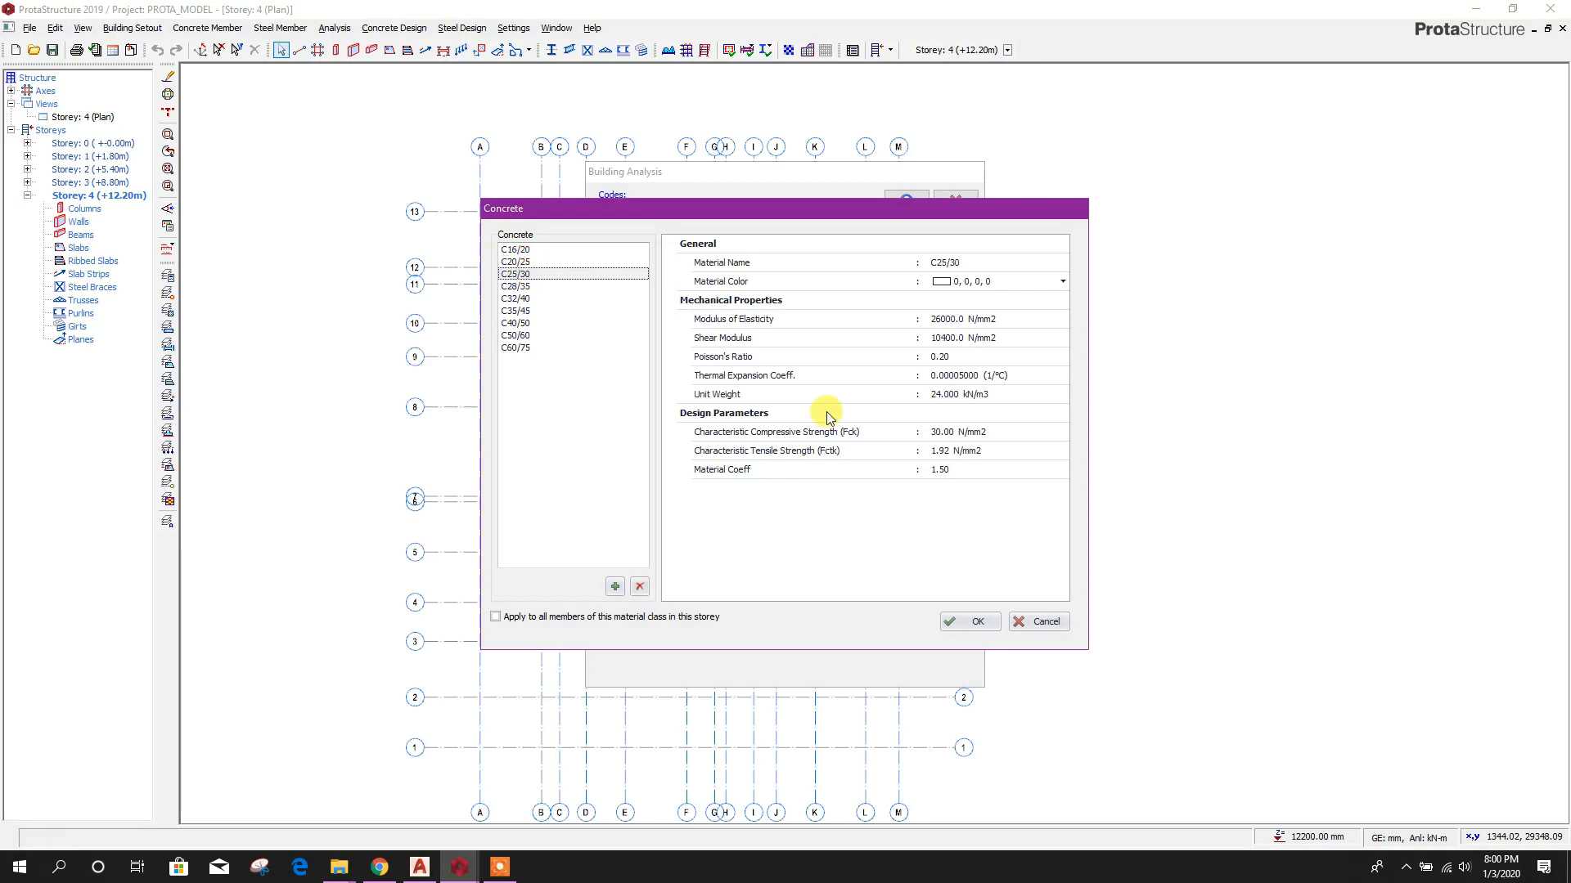
left_click(973, 622)
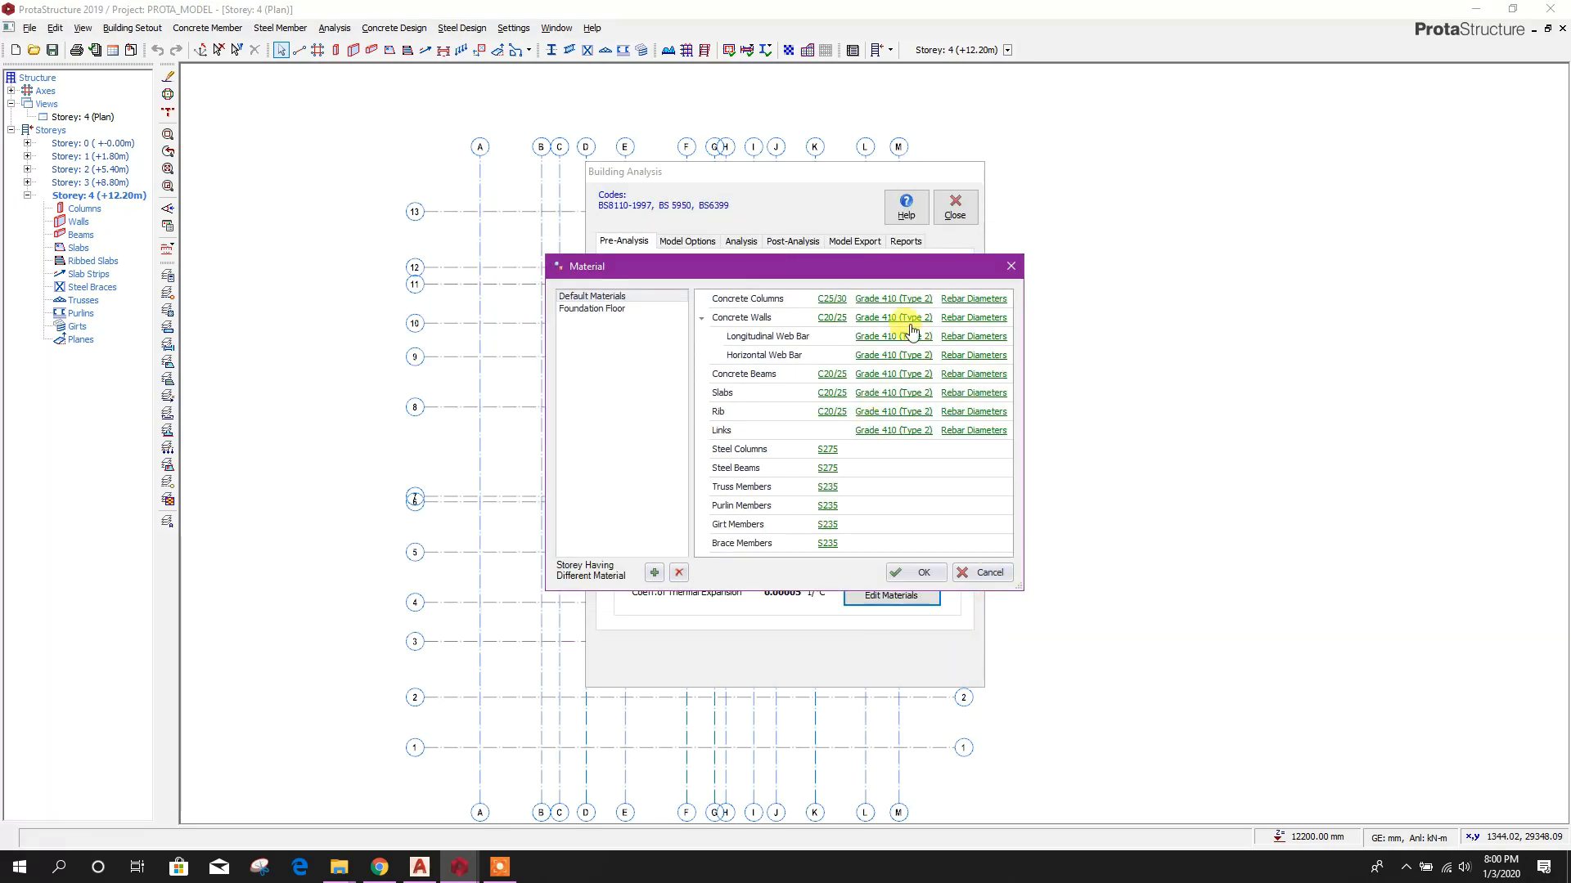
left_click(1064, 579)
left_click(954, 208)
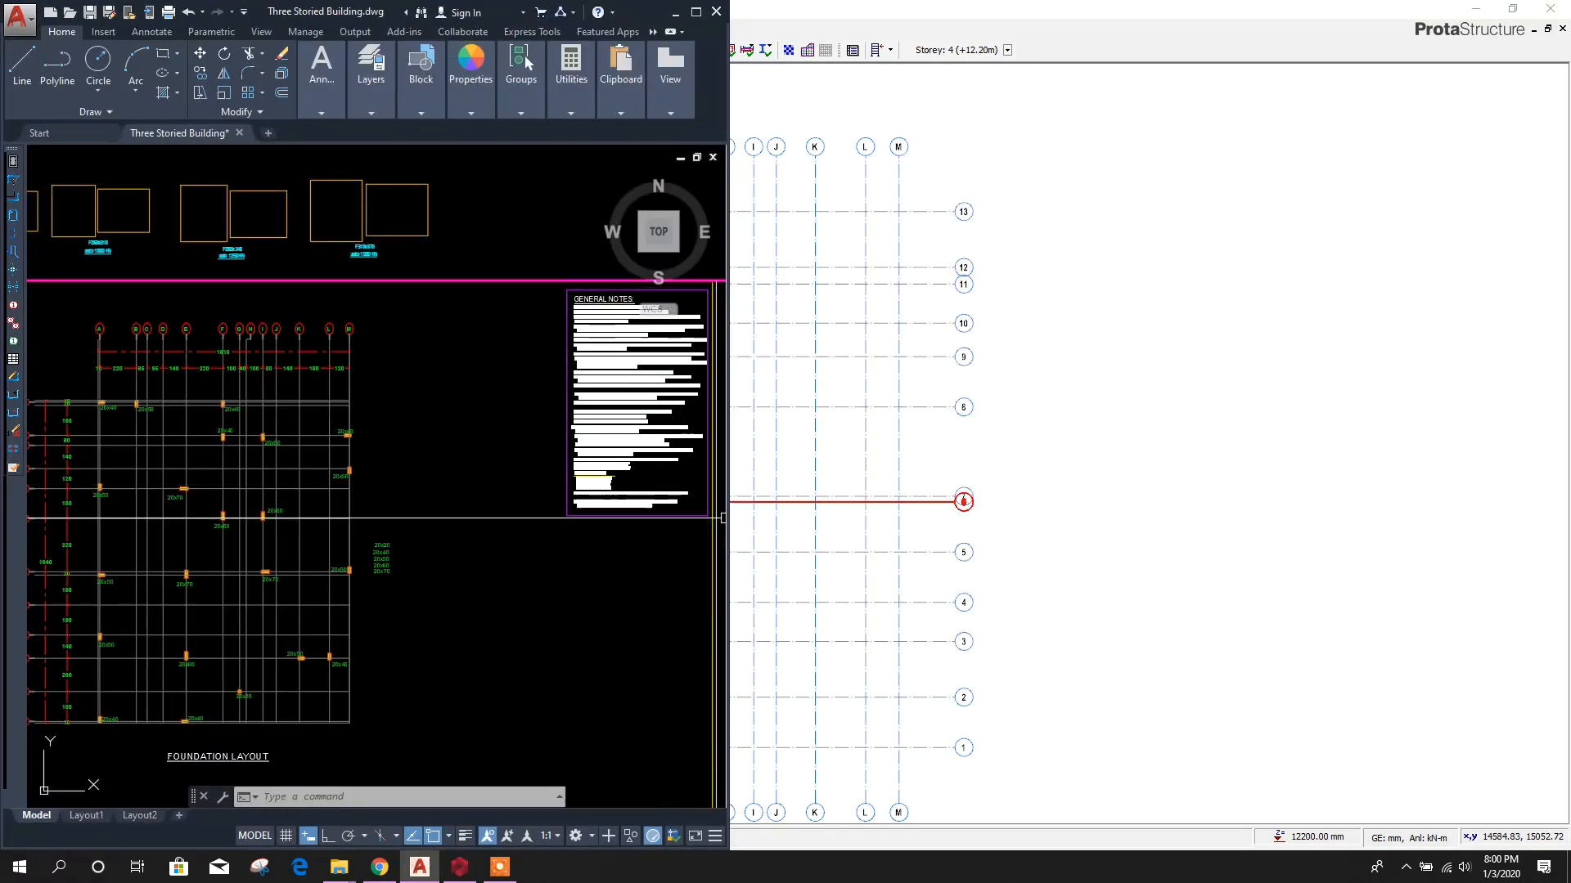
- Start the column command on Storey 1 and tile a new 3D view of that storey beside its plan
left_click(1362, 31)
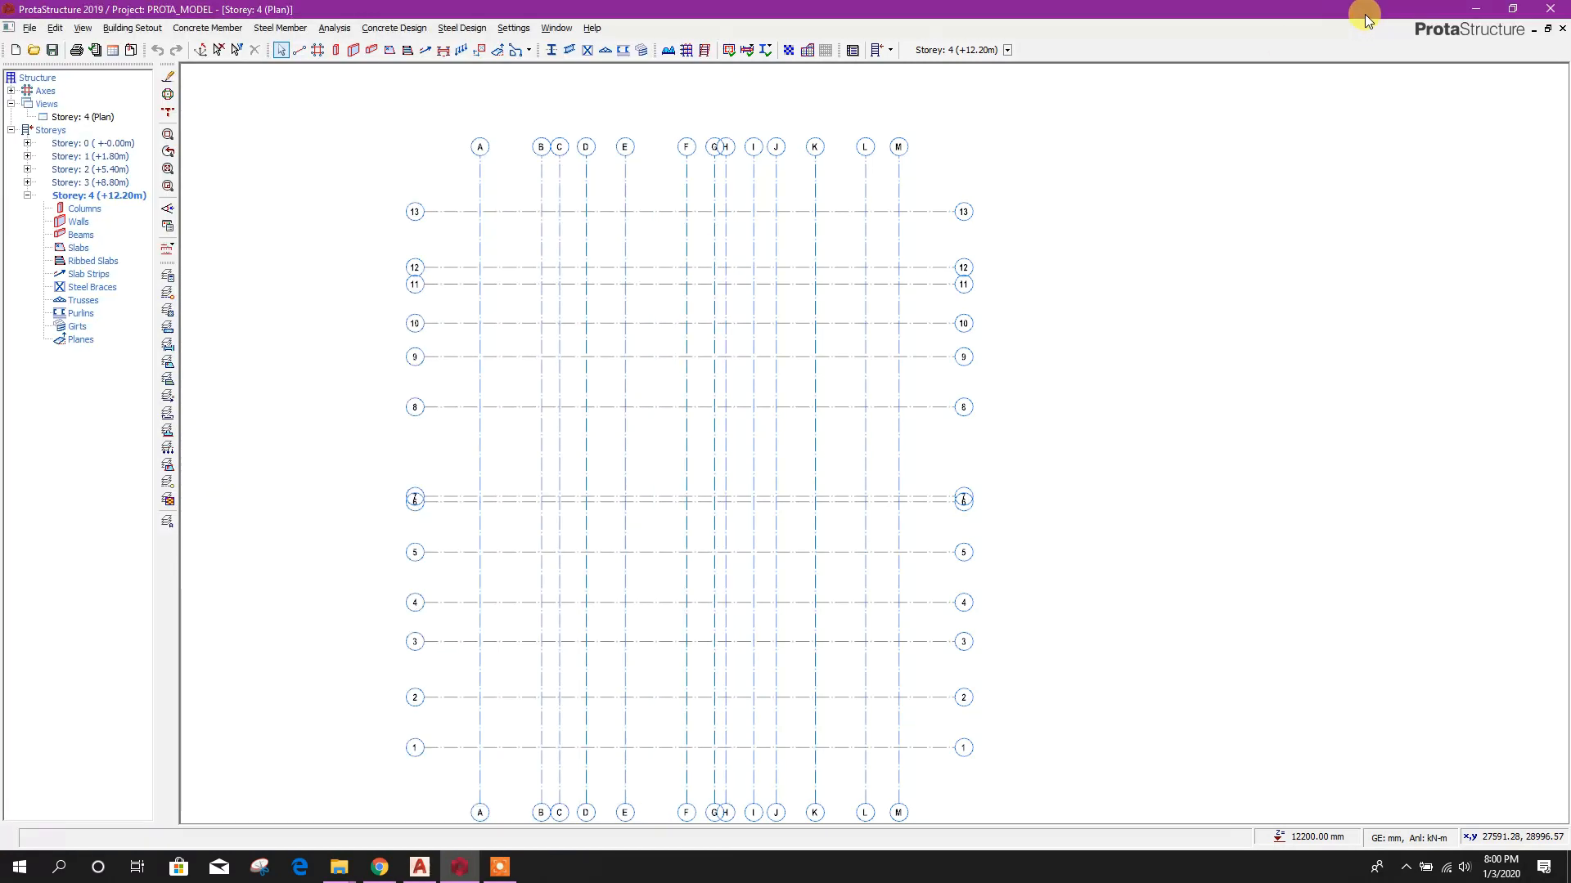
left_click(336, 51)
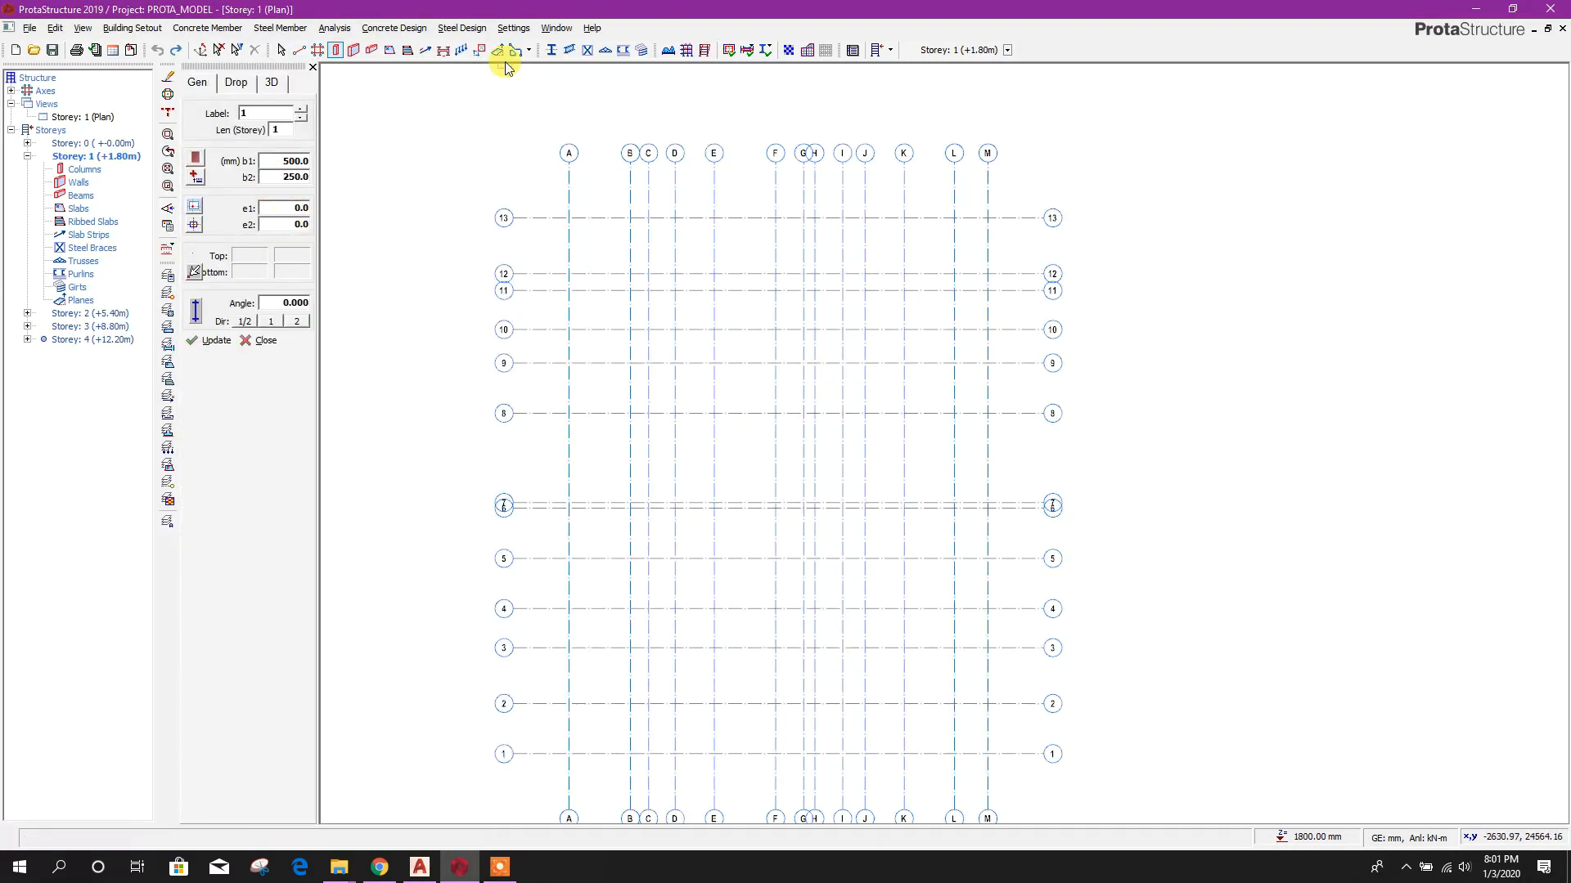
left_click(556, 28)
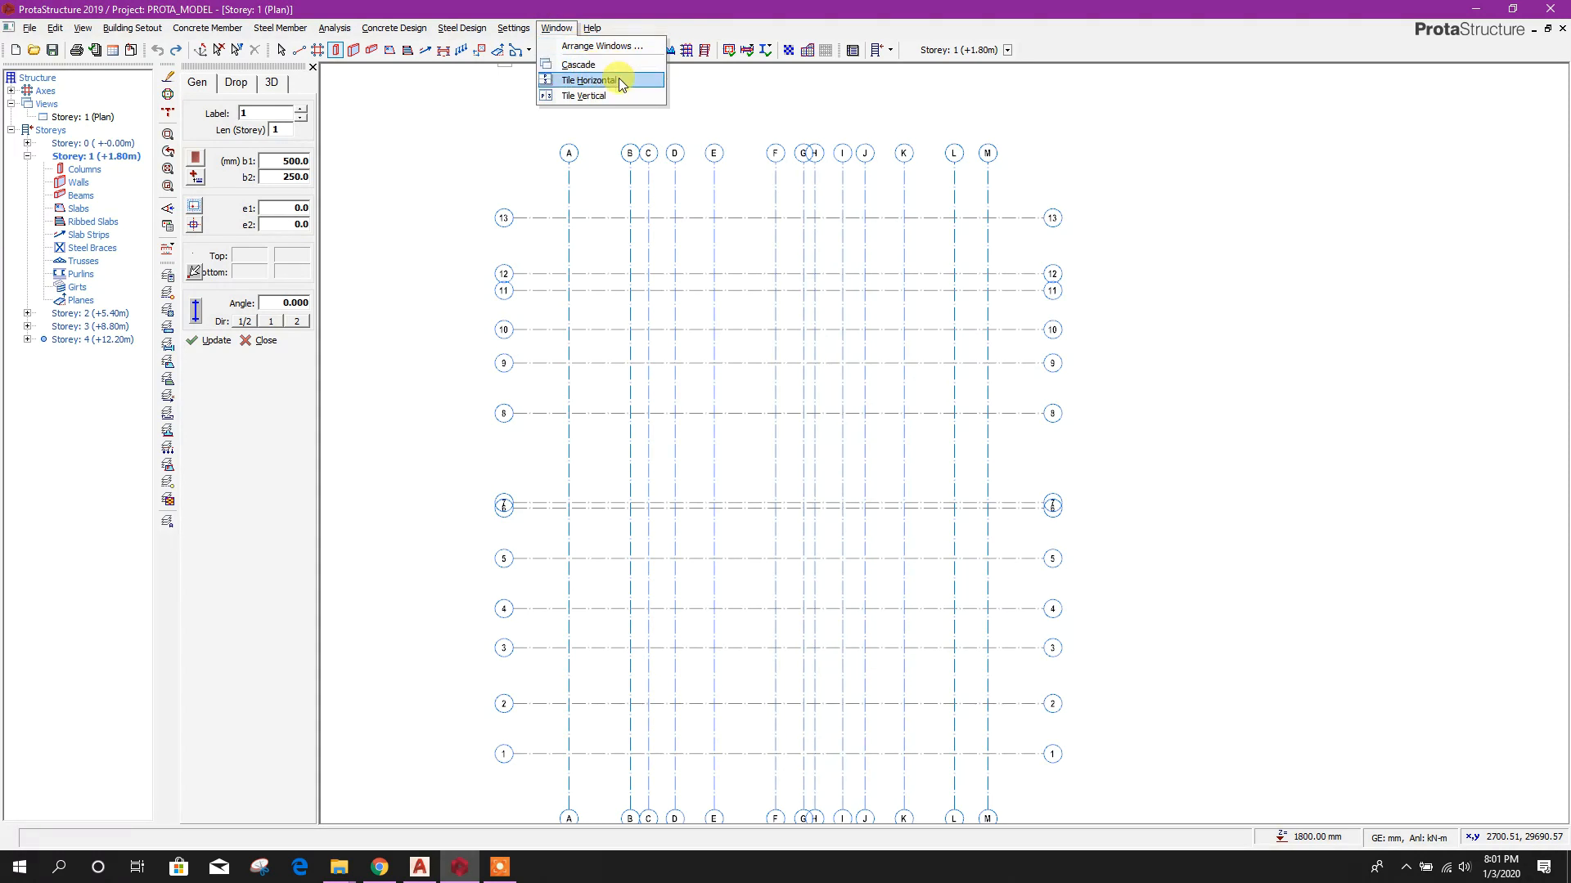
left_click(590, 80)
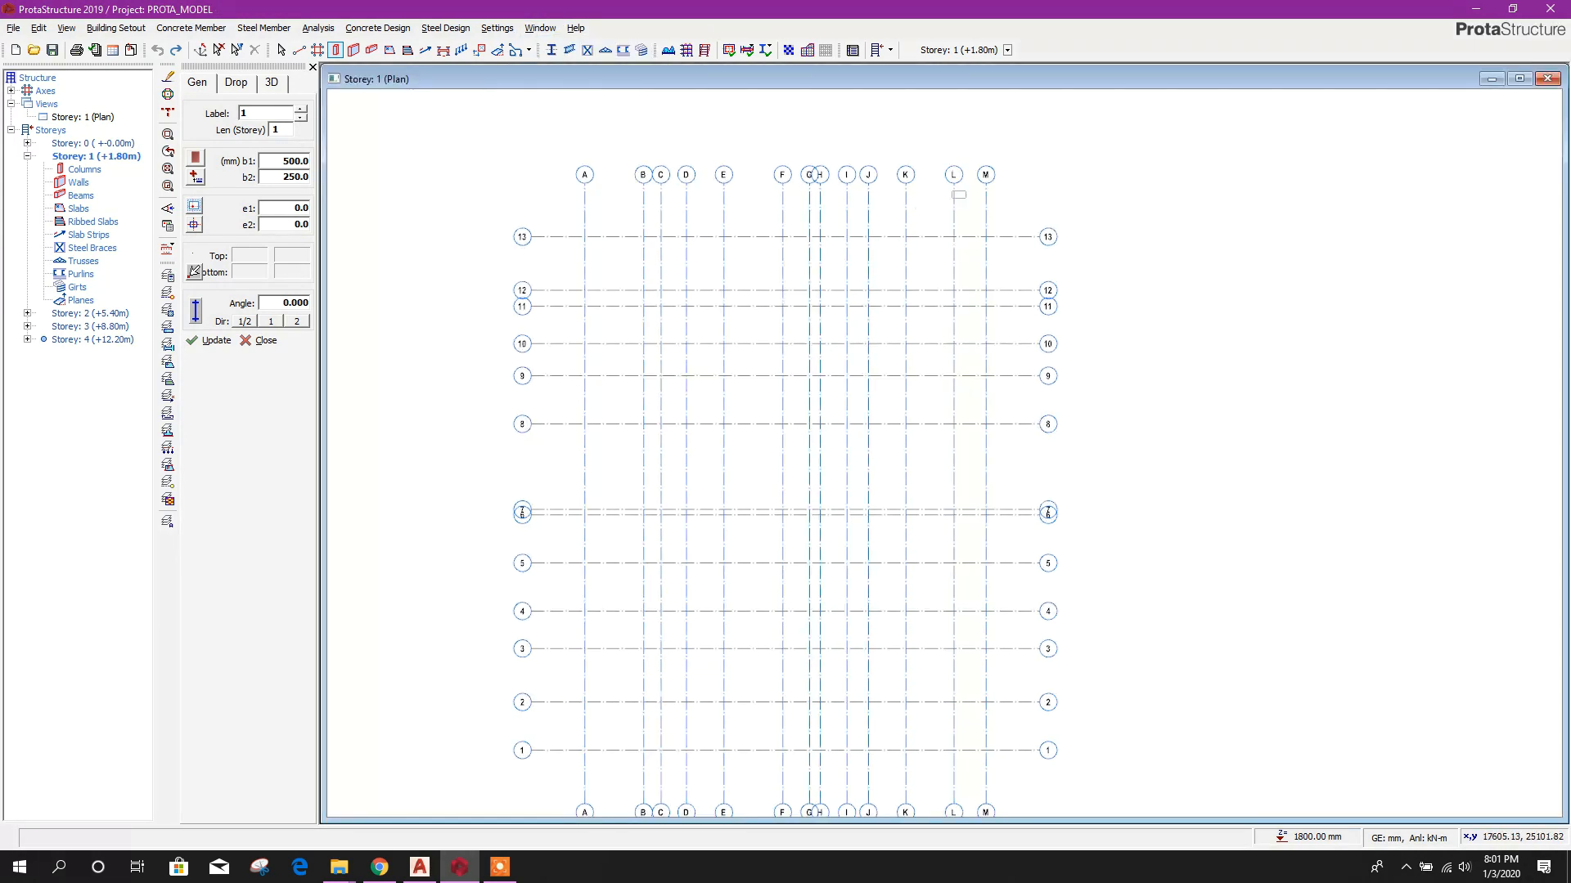
right_click(48, 104)
left_click(94, 130)
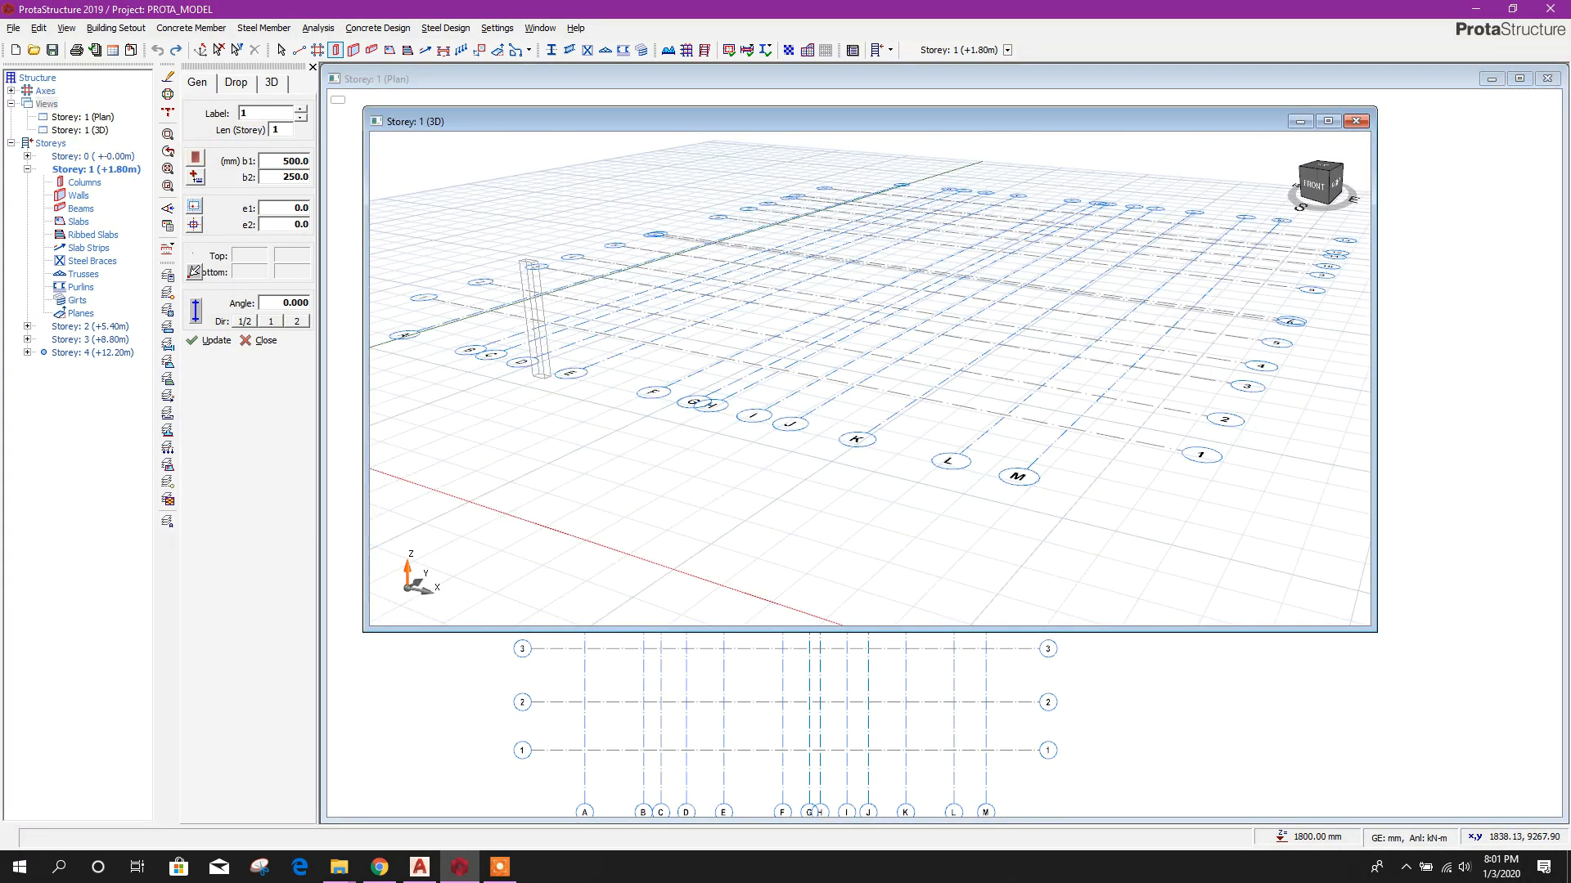
left_click(540, 28)
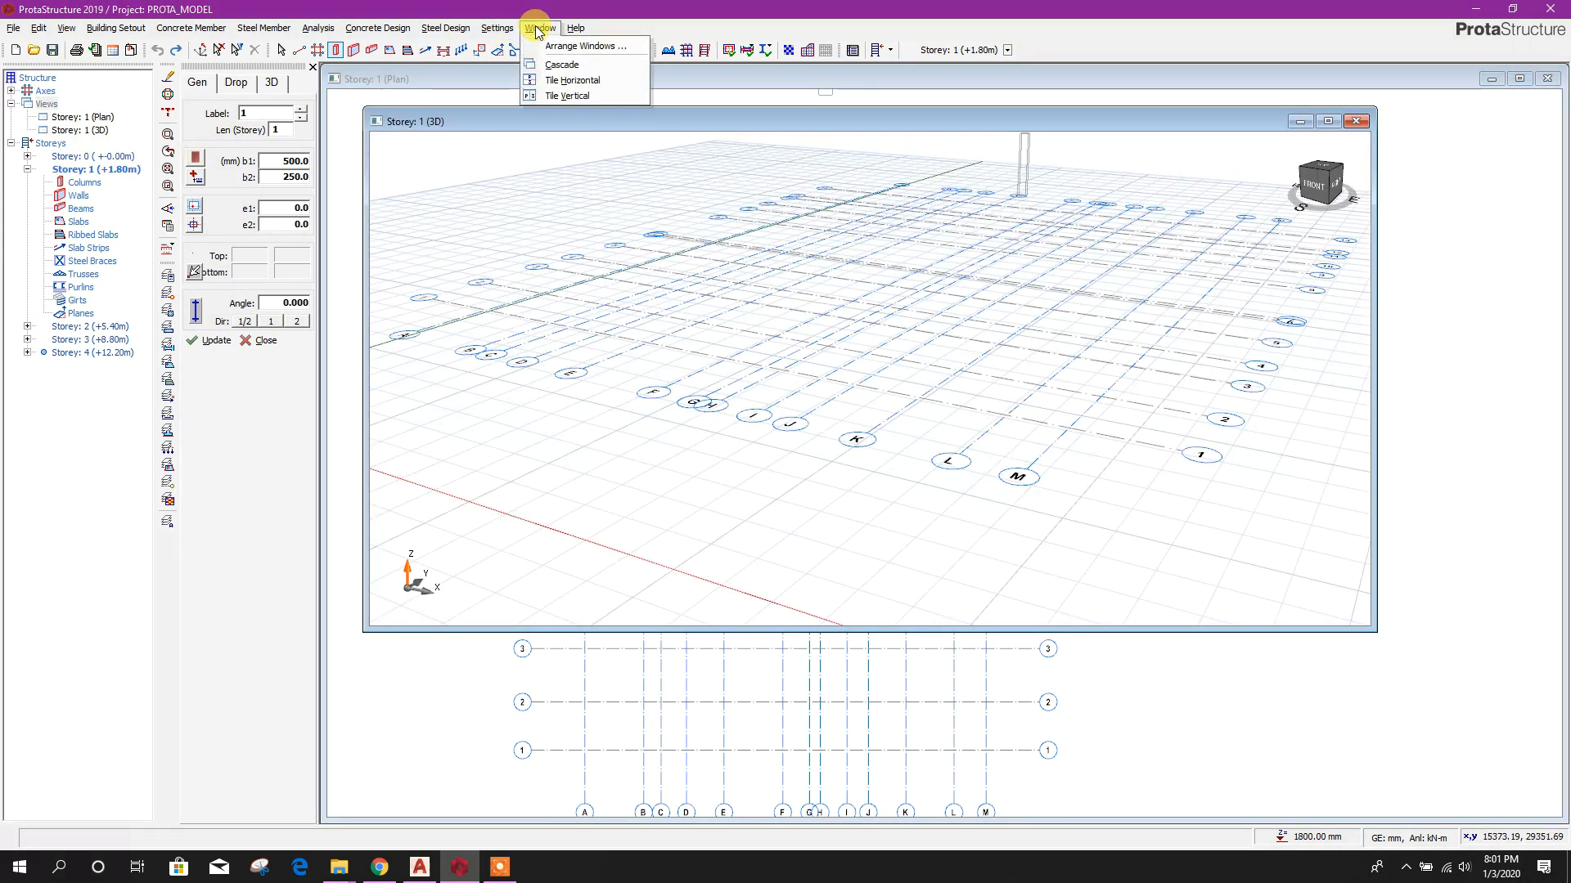
left_click(571, 79)
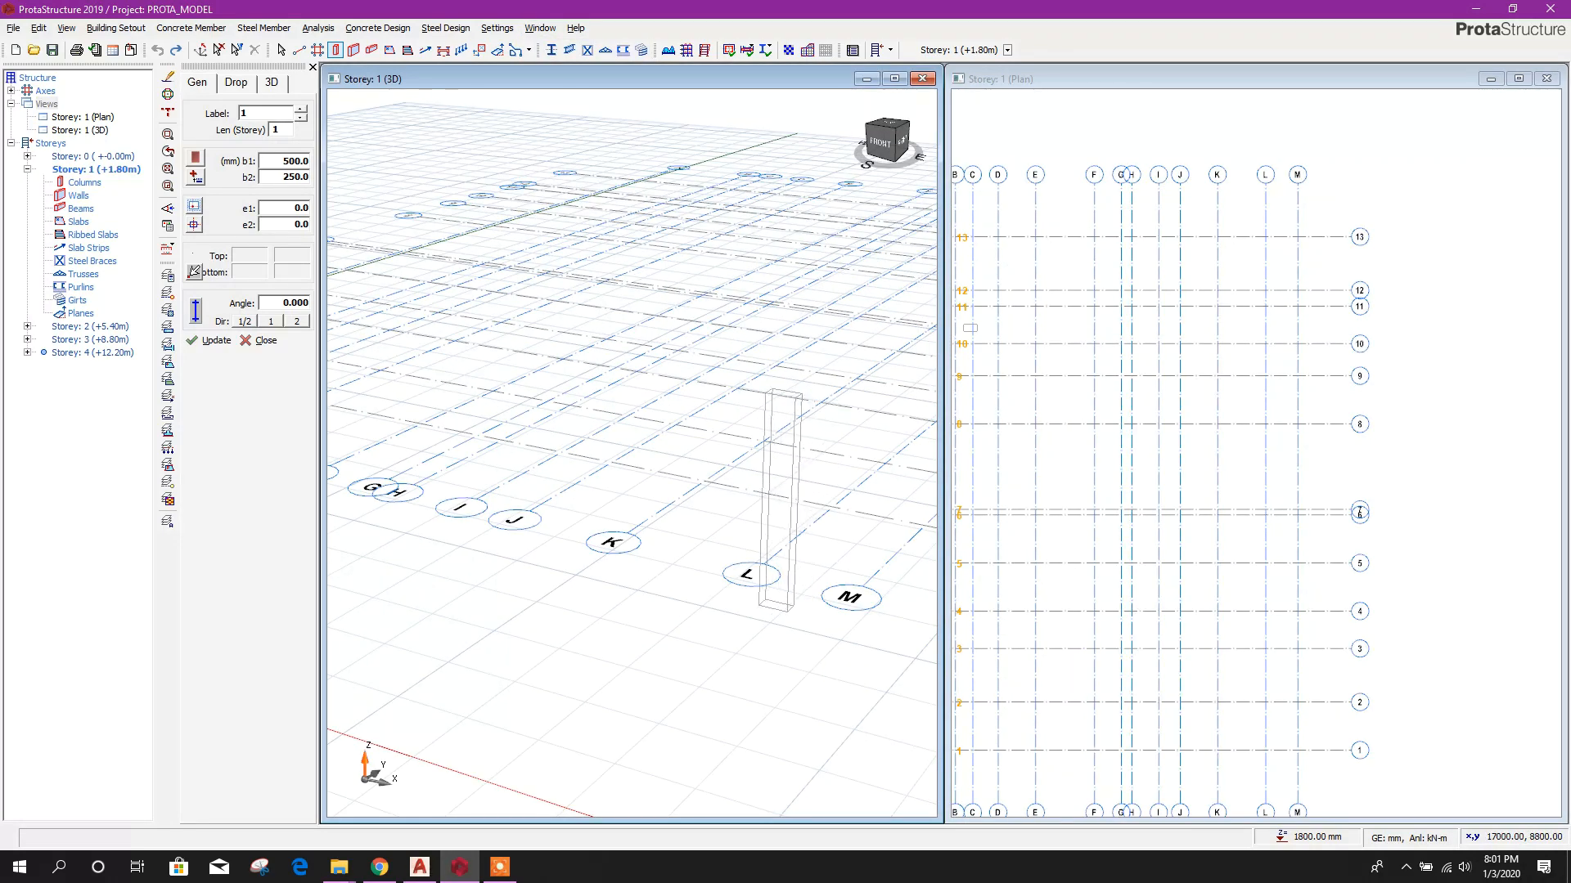
- Set the column section to 200 x 200 mm and place a column at the intersection of axes G and 2
left_click(274, 160)
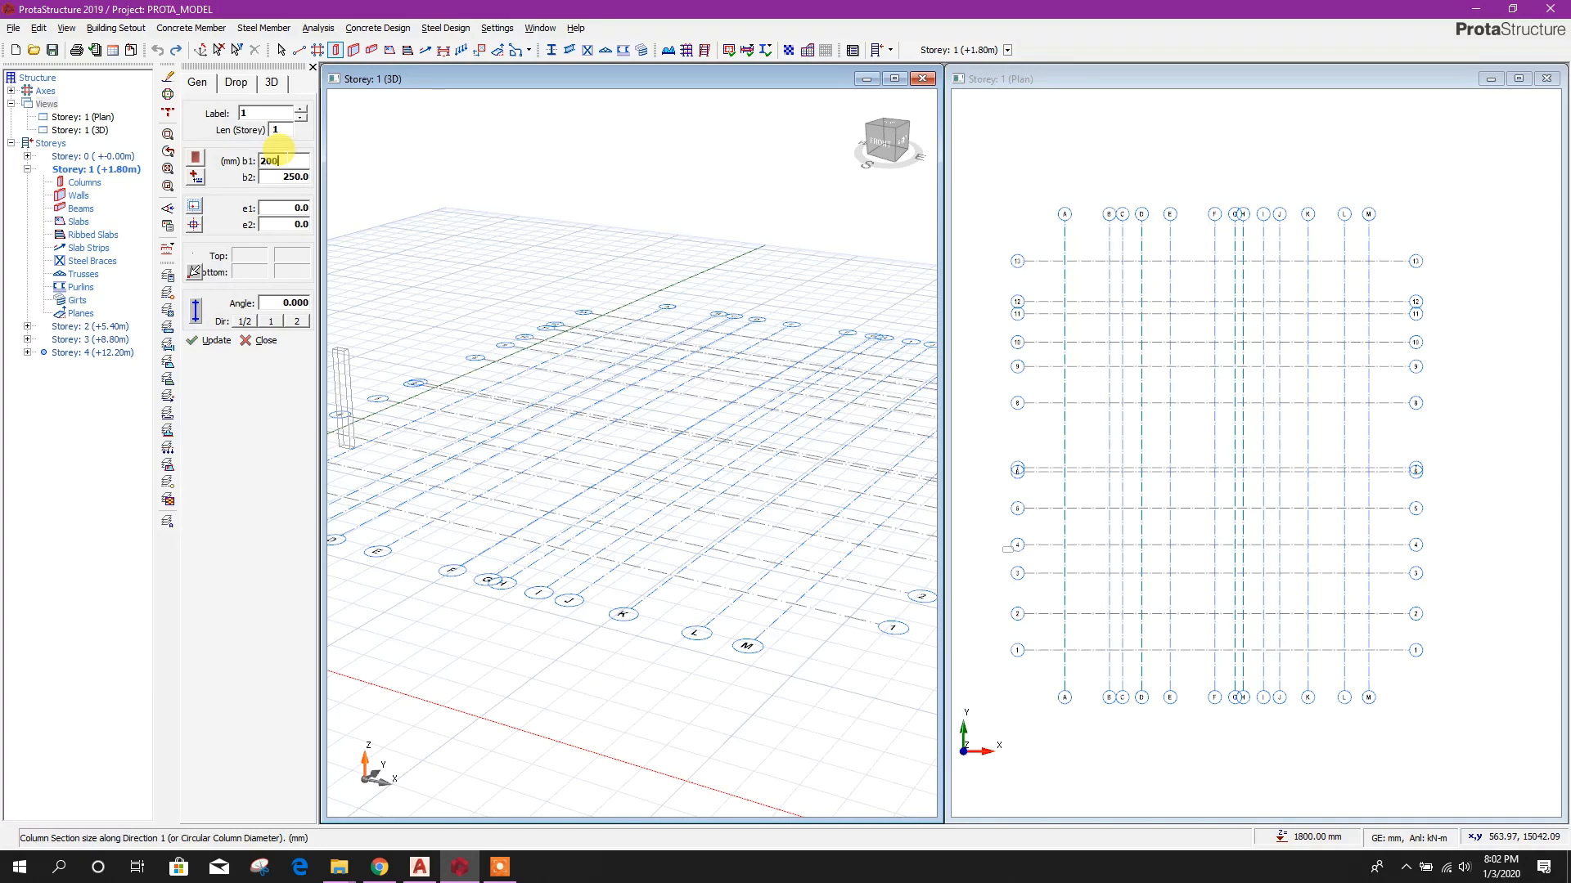
key("Tab")
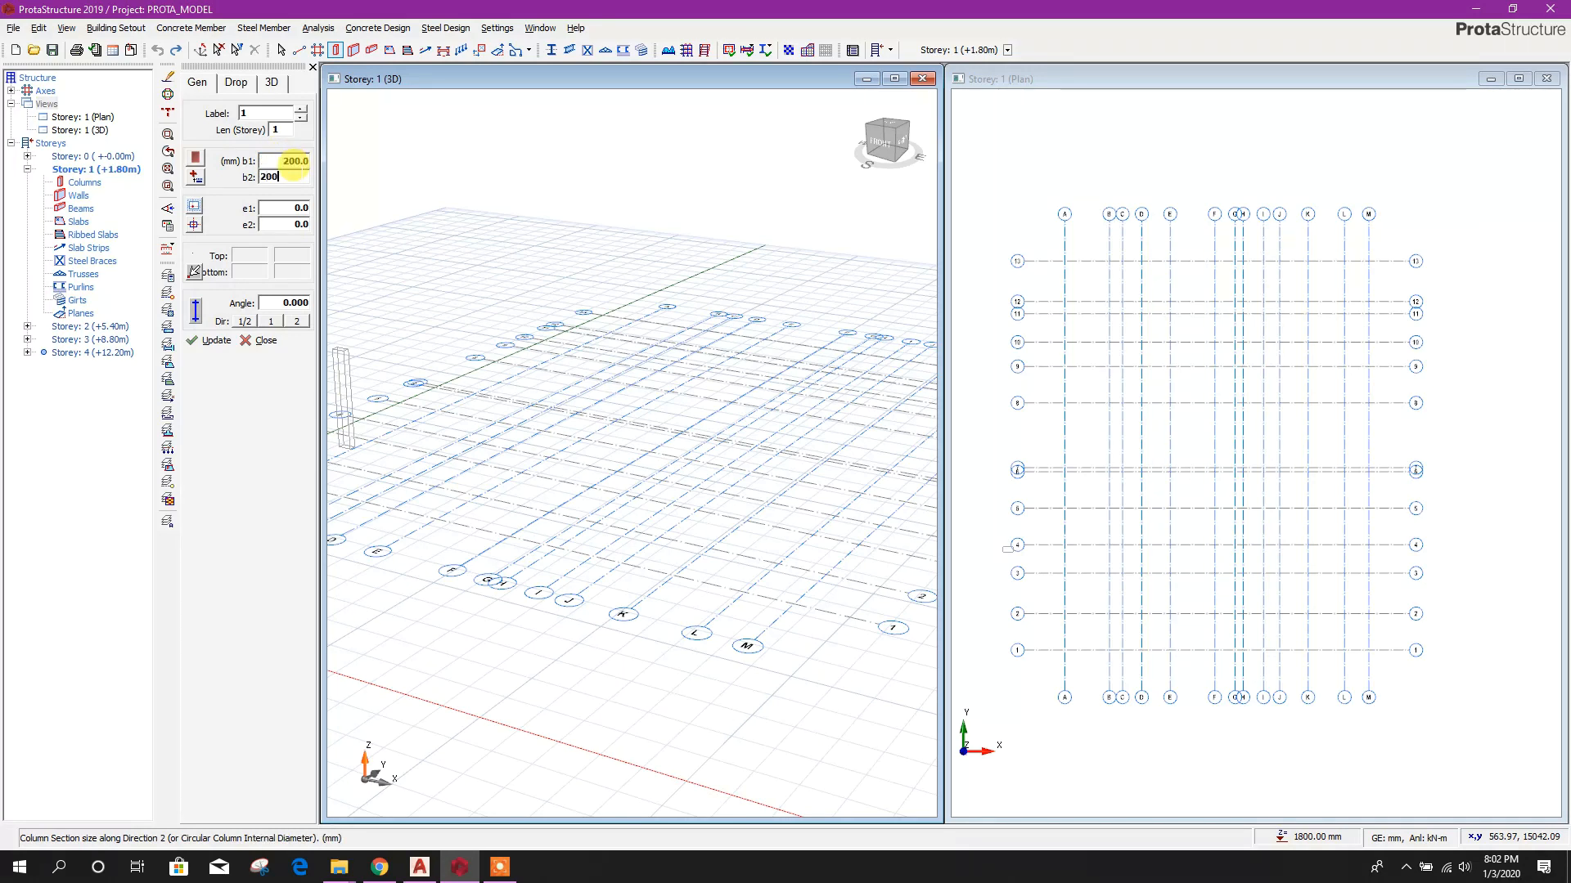
left_click(295, 161)
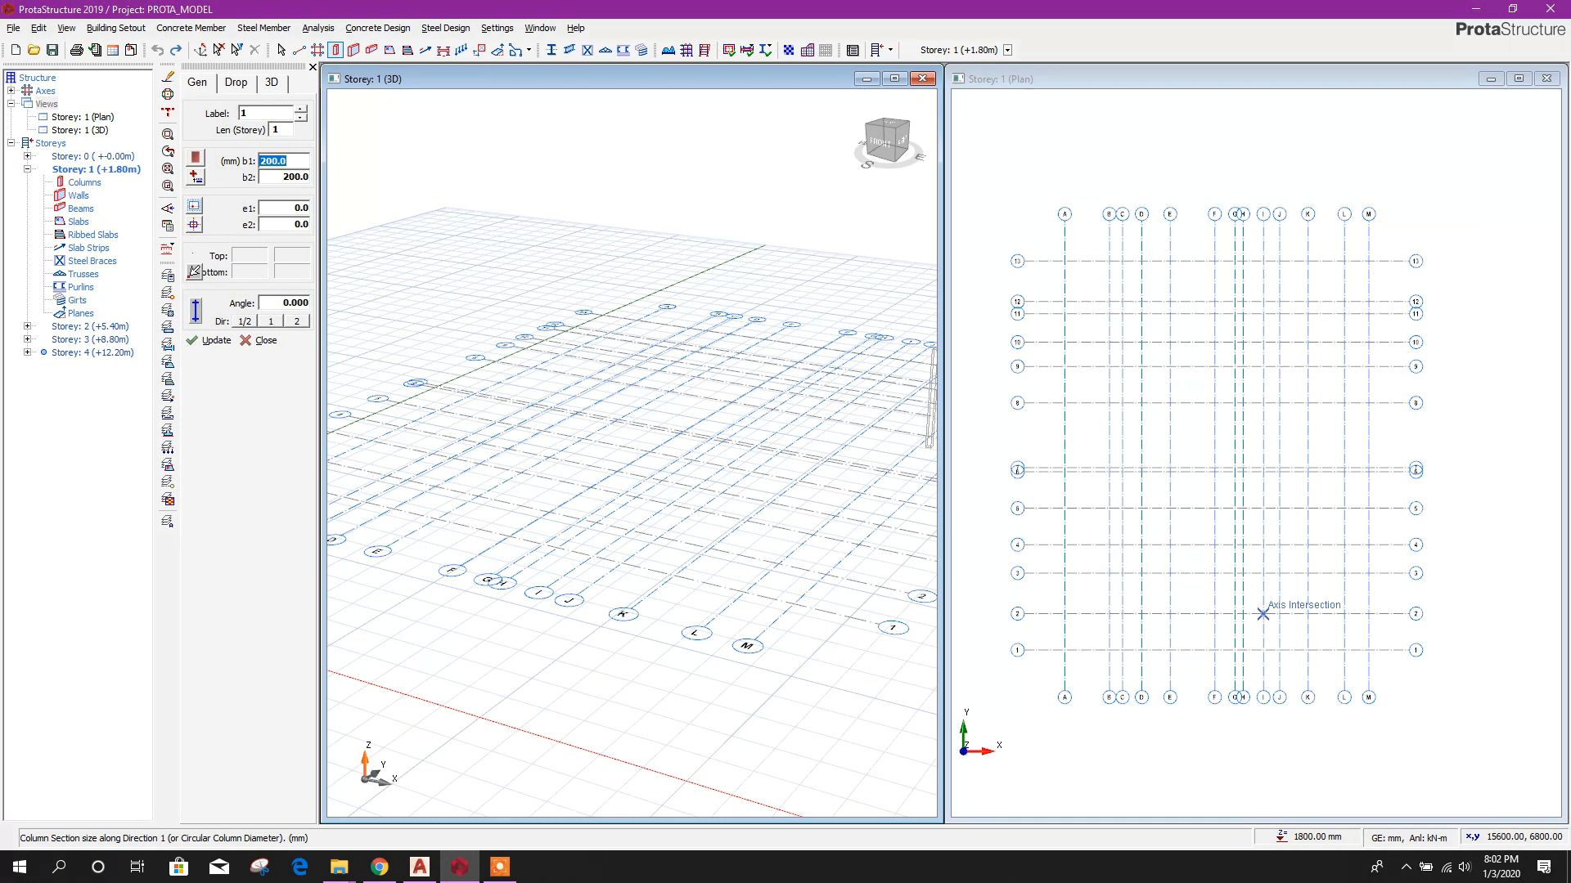
left_click(1234, 614)
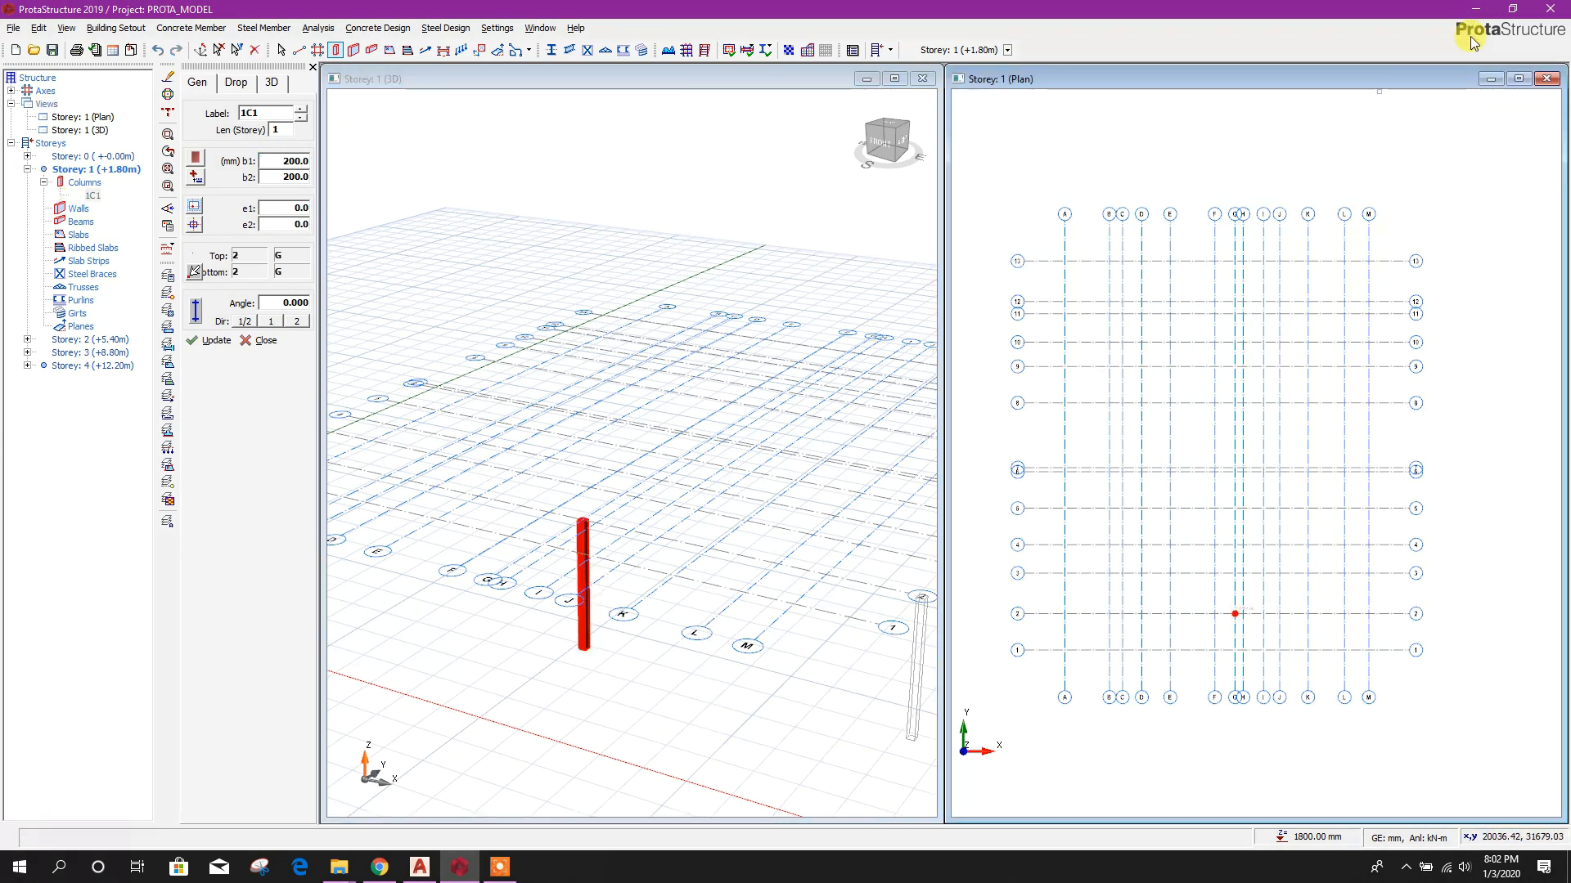
- Resize and arrange the structural model window beside the AutoCAD foundation layout so both are visible
left_click(1513, 9)
left_click_drag(1306, 67, 1081, 113)
left_click(1308, 107)
left_click_drag(1225, 80, 699, 156)
left_click_drag(665, 78, 1281, 108)
left_click_drag(740, 149, 642, 77)
left_click_drag(1015, 108, 1016, 72)
left_click(1512, 8)
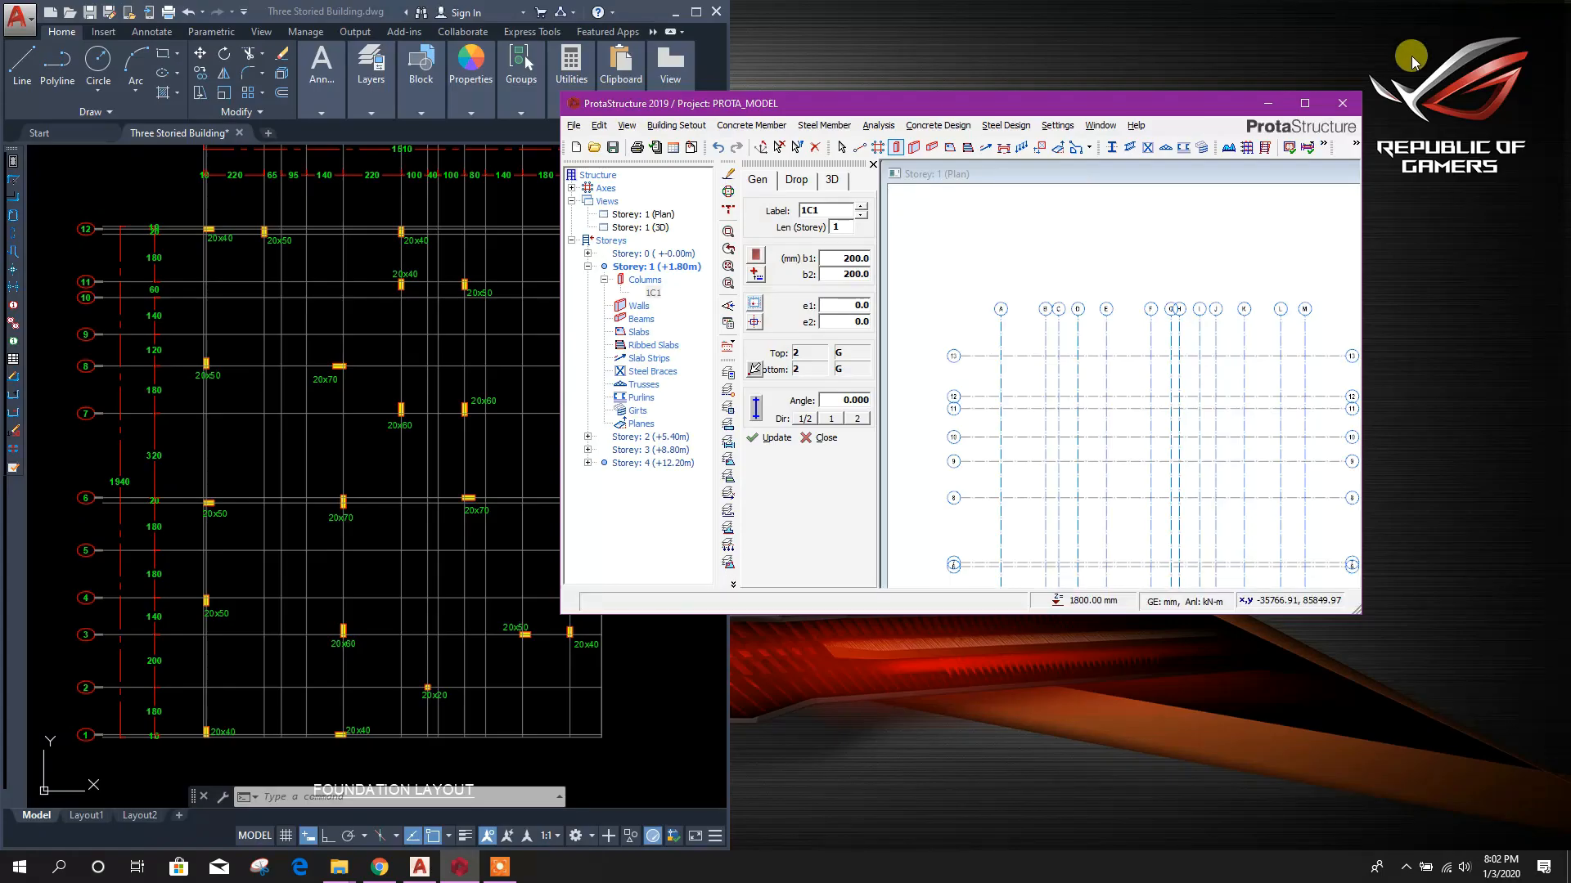
left_click(843, 80)
left_click_drag(846, 90, 845, 2)
left_click_drag(706, 14, 877, 15)
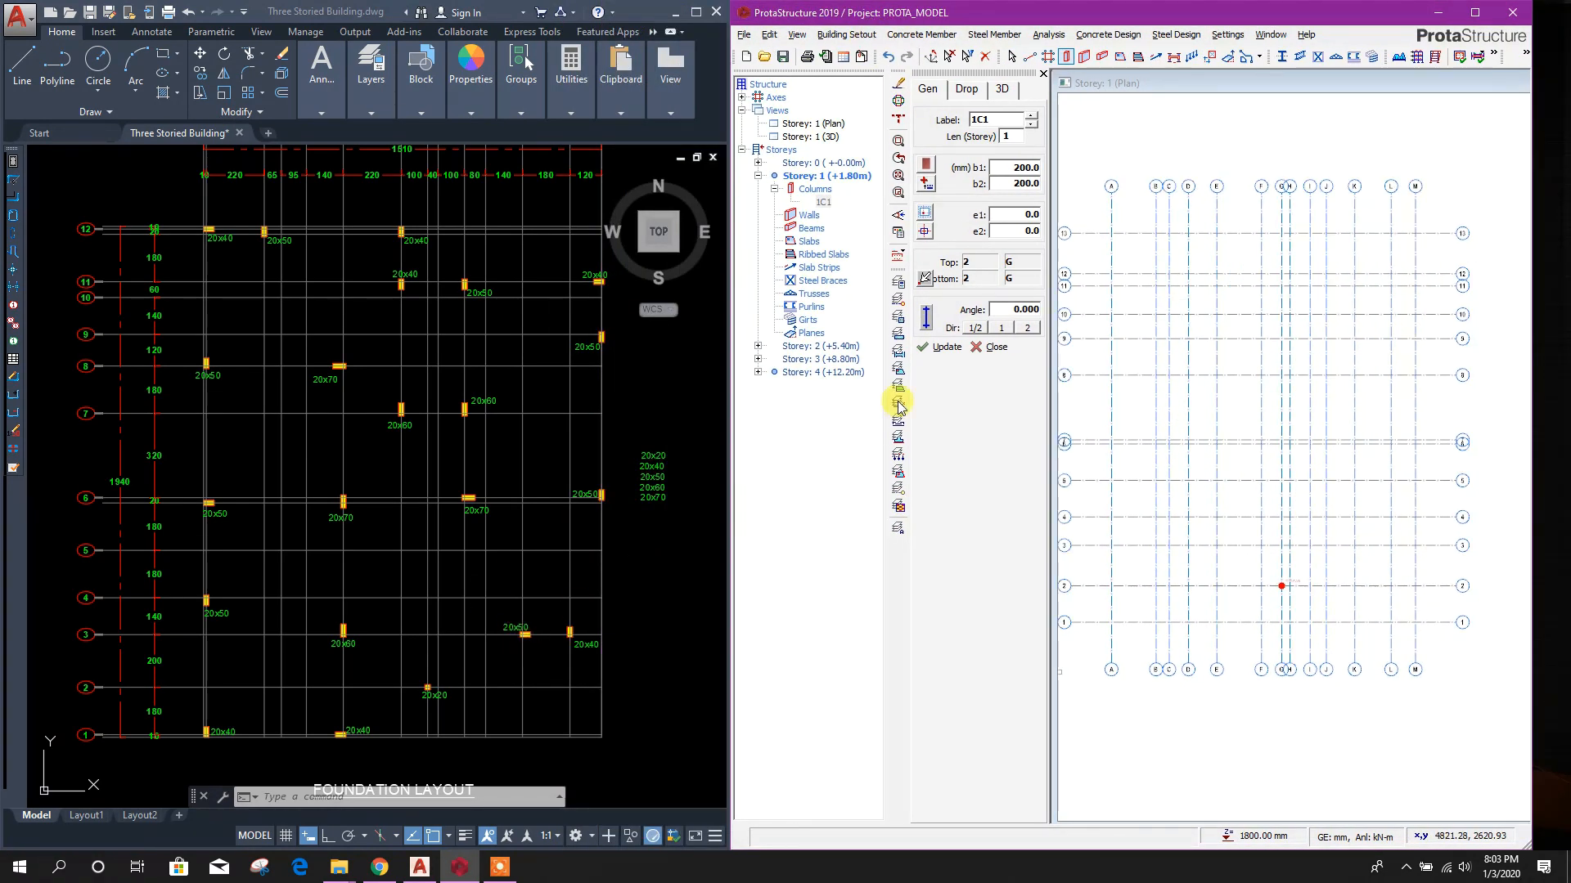
- Set the column section to 200 x 400 mm and place columns at axis intersections A-1, F-13 and F-12
left_click(1019, 166)
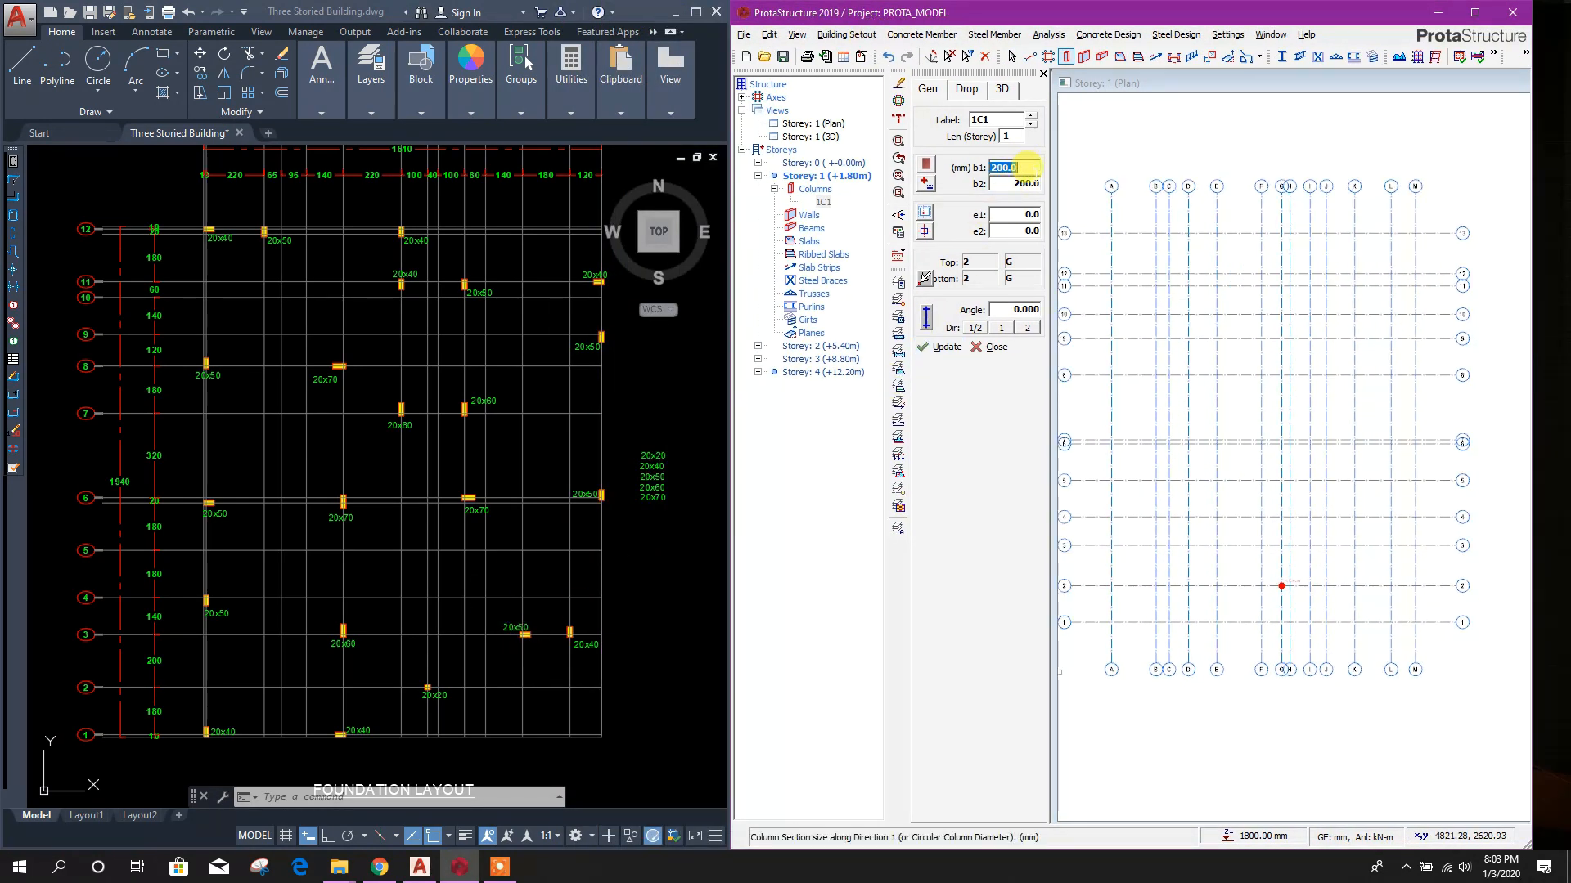
key("Tab")
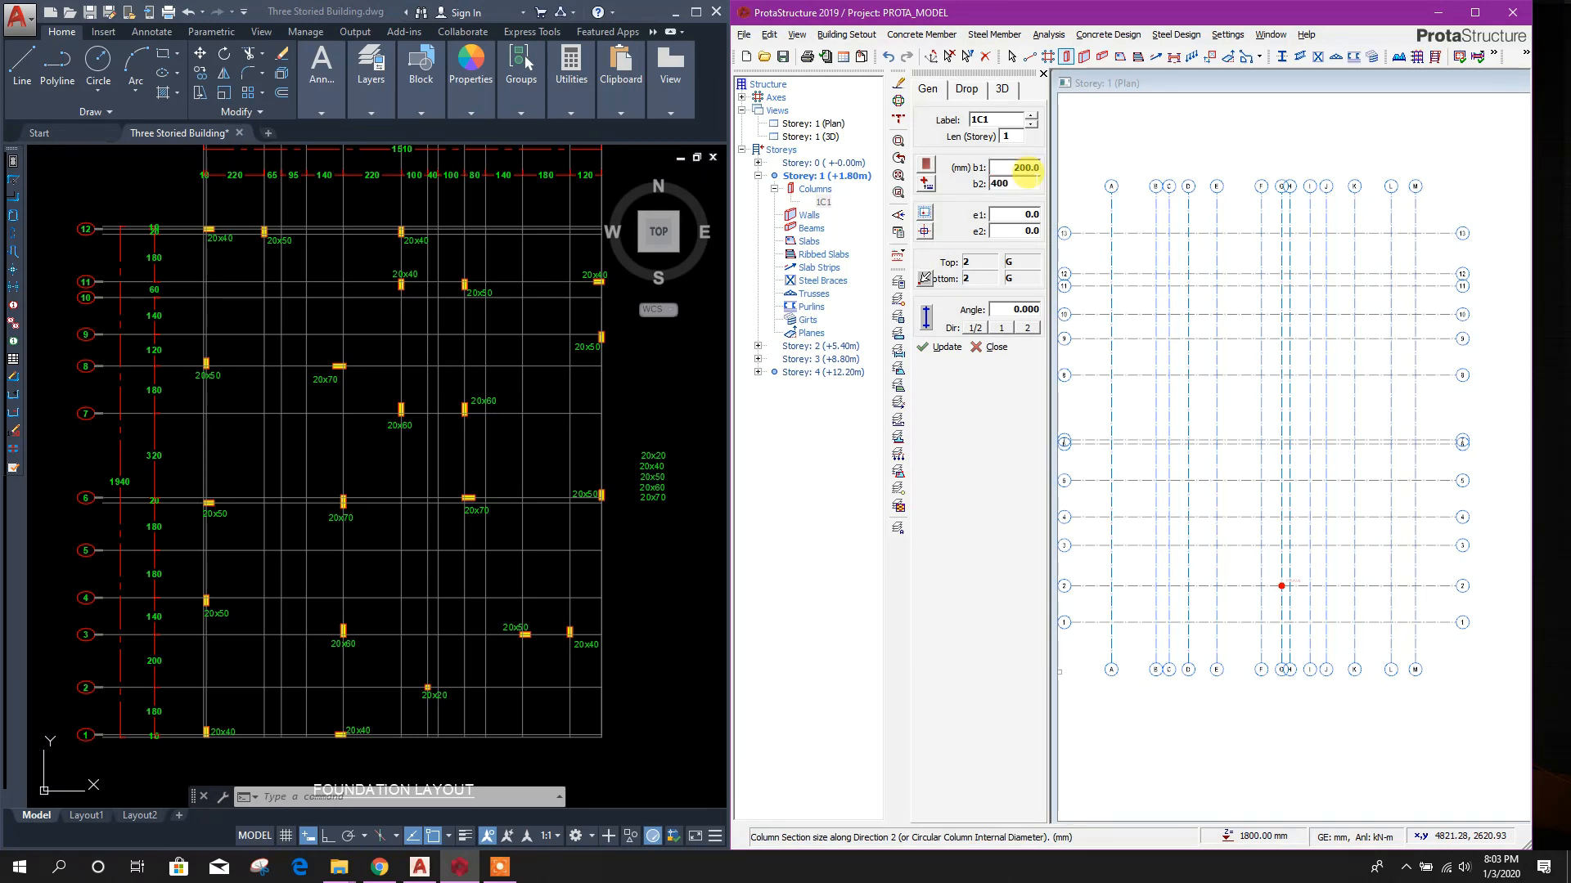
type("400")
key("Return")
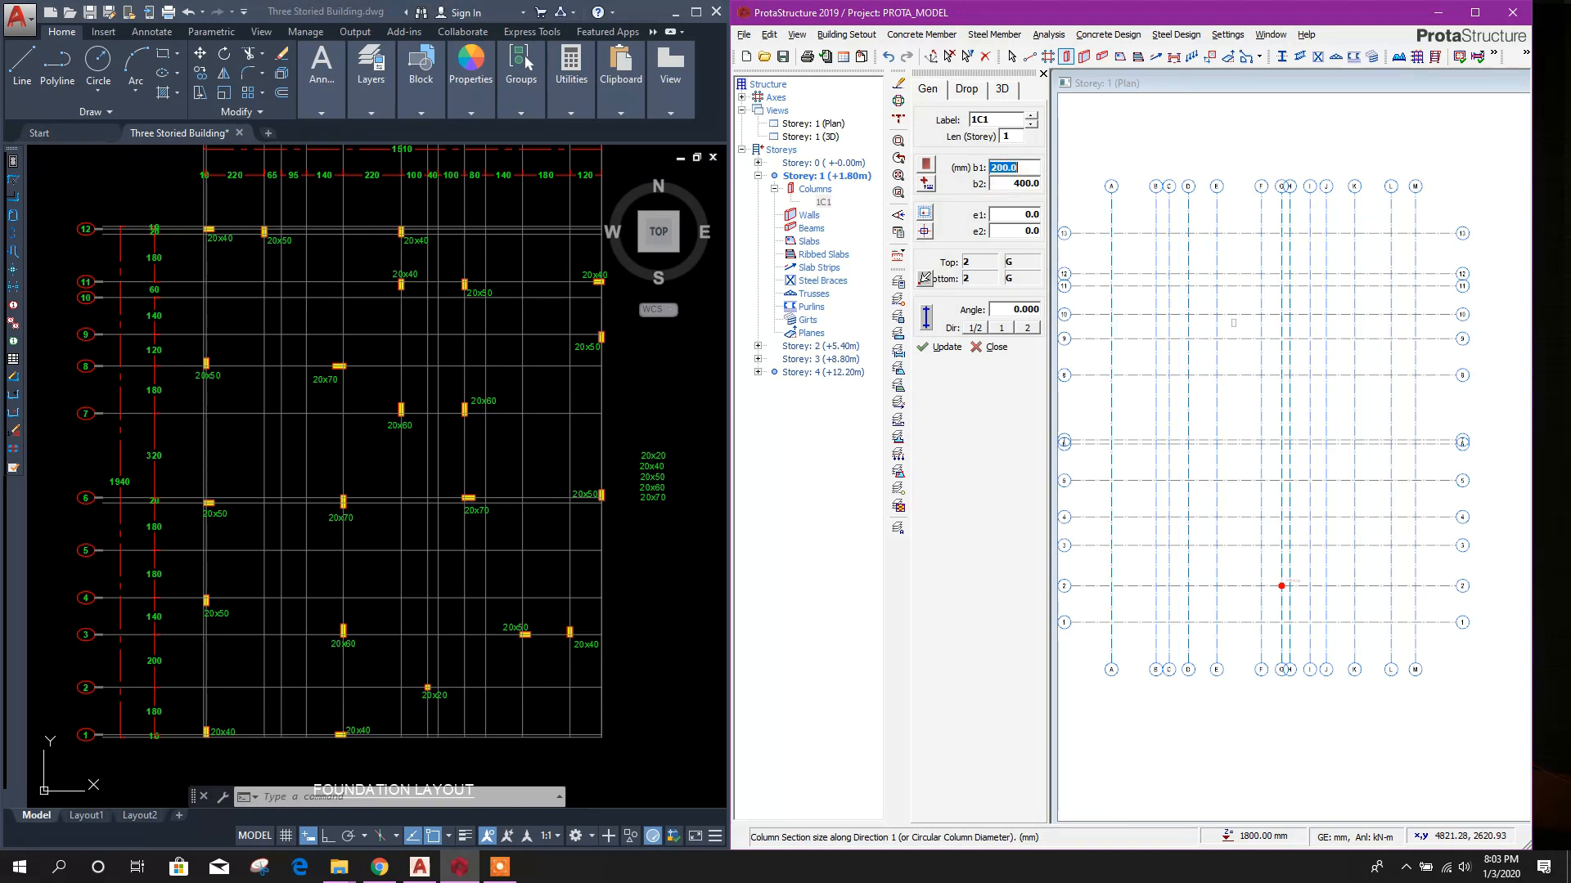
left_click(1282, 277)
left_click(1282, 317)
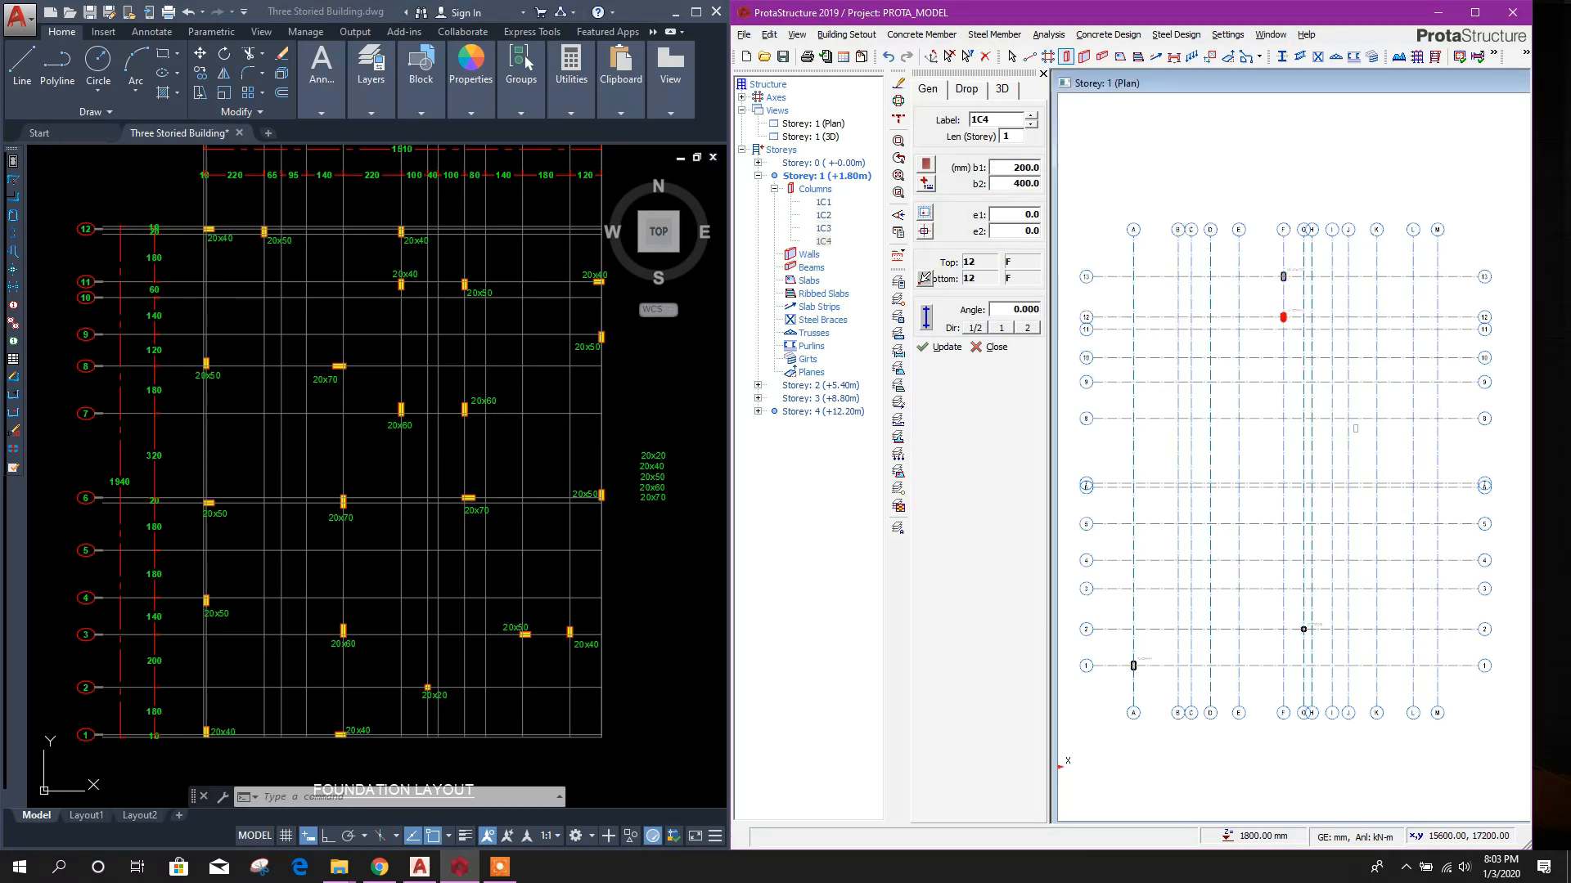
- Place further 200 x 400 mm columns at A-13, M-12, L-3 and E-1, lengthwise along X except at L-3
left_click(1133, 276)
left_click(1437, 317)
left_click(1239, 665)
- Set the column section to 200 x 500 mm with a 0 angle and place a column at B-13
double_click(1004, 183)
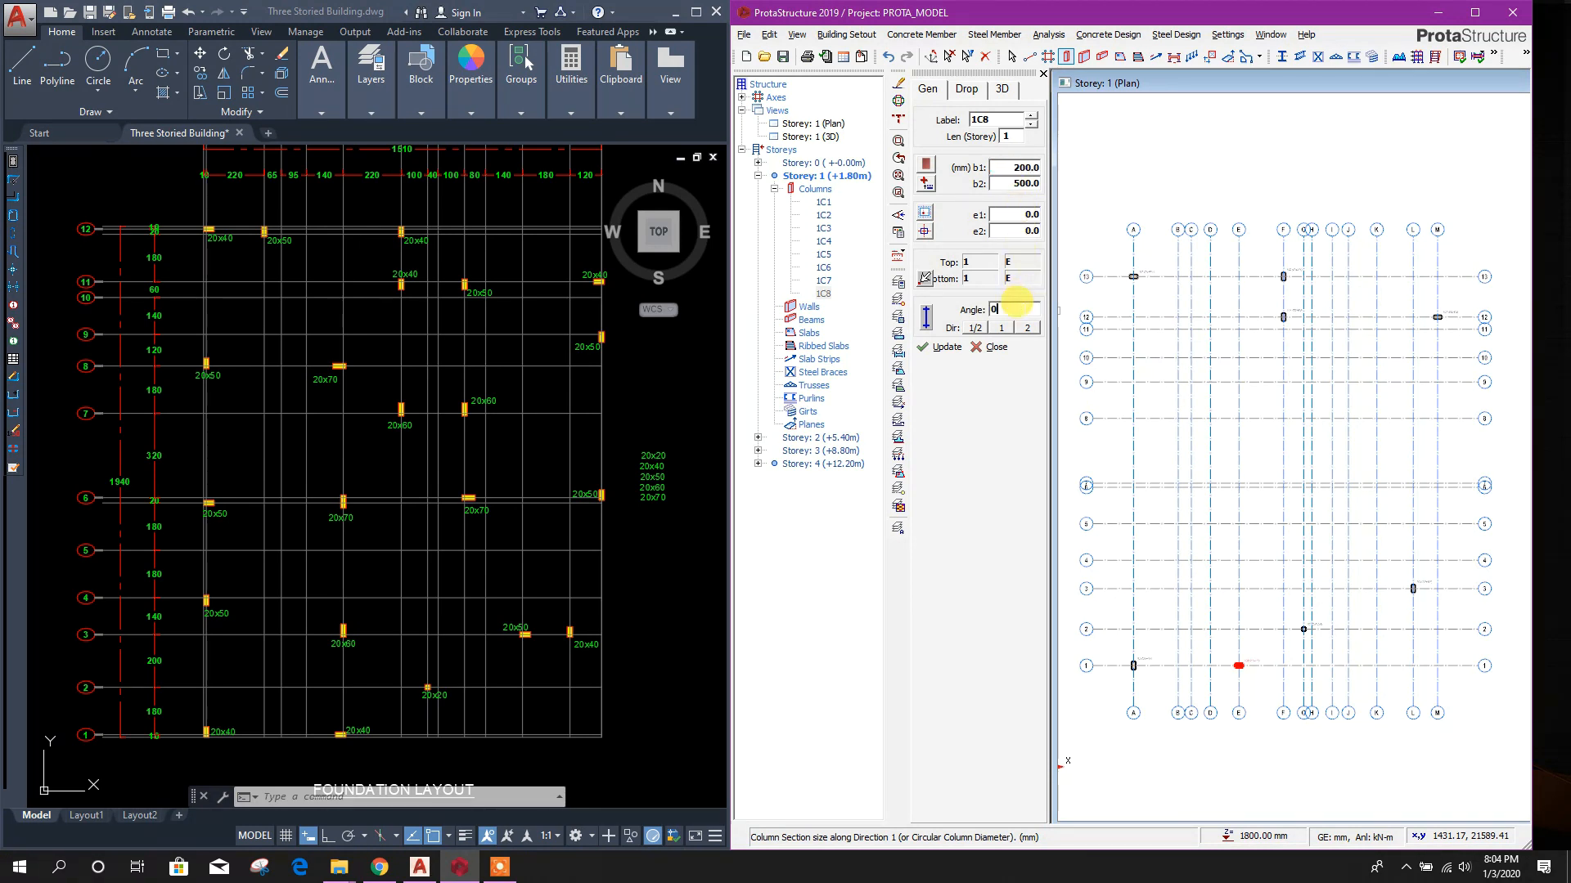
double_click(1004, 167)
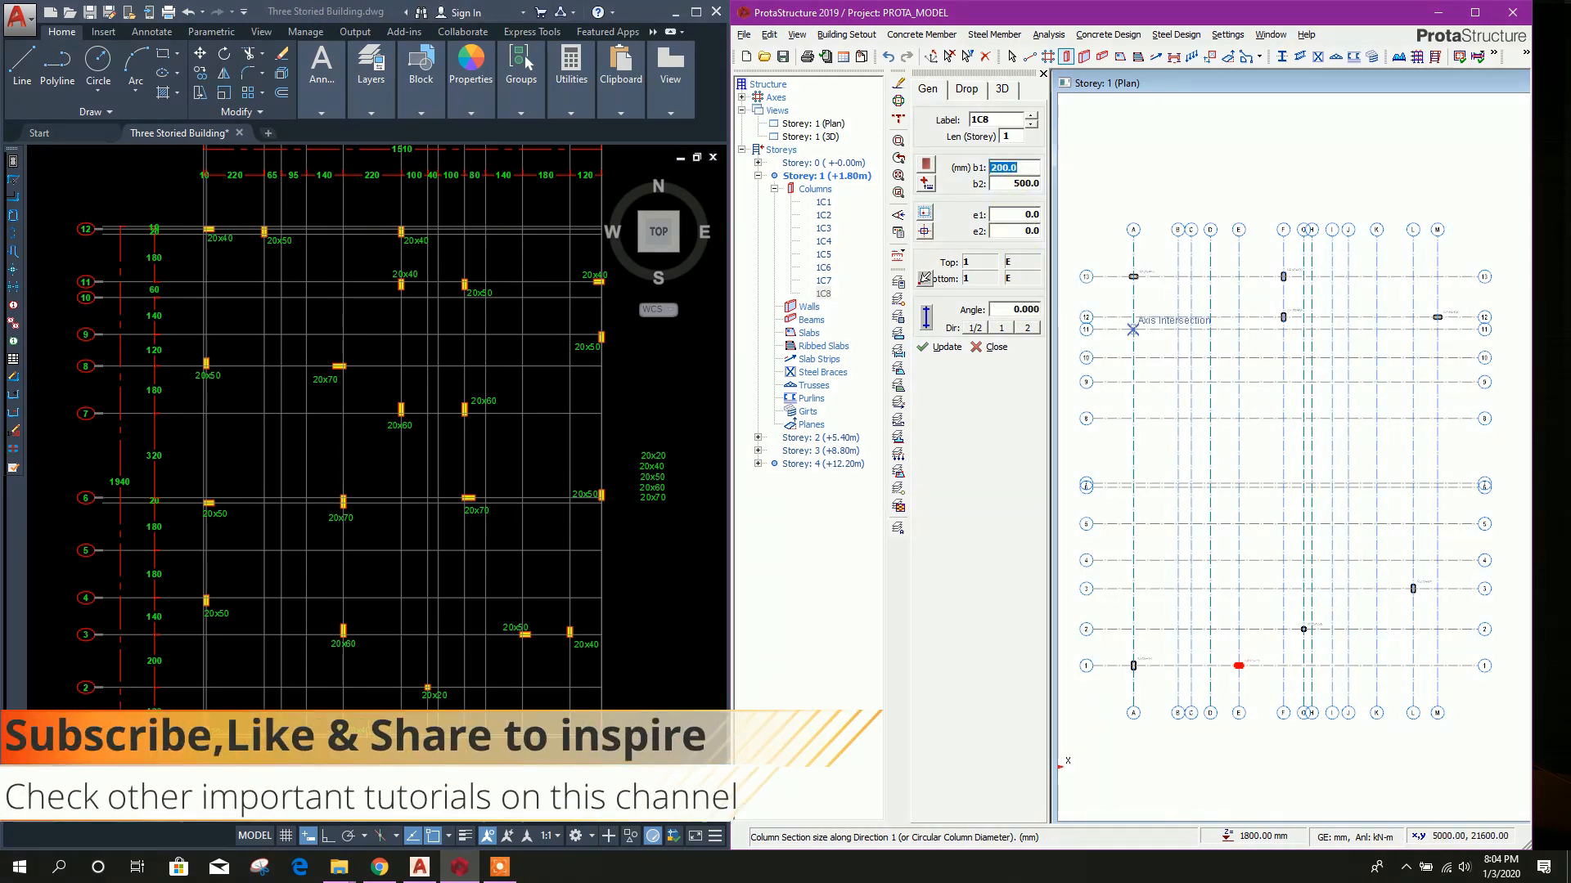
left_click(1176, 277)
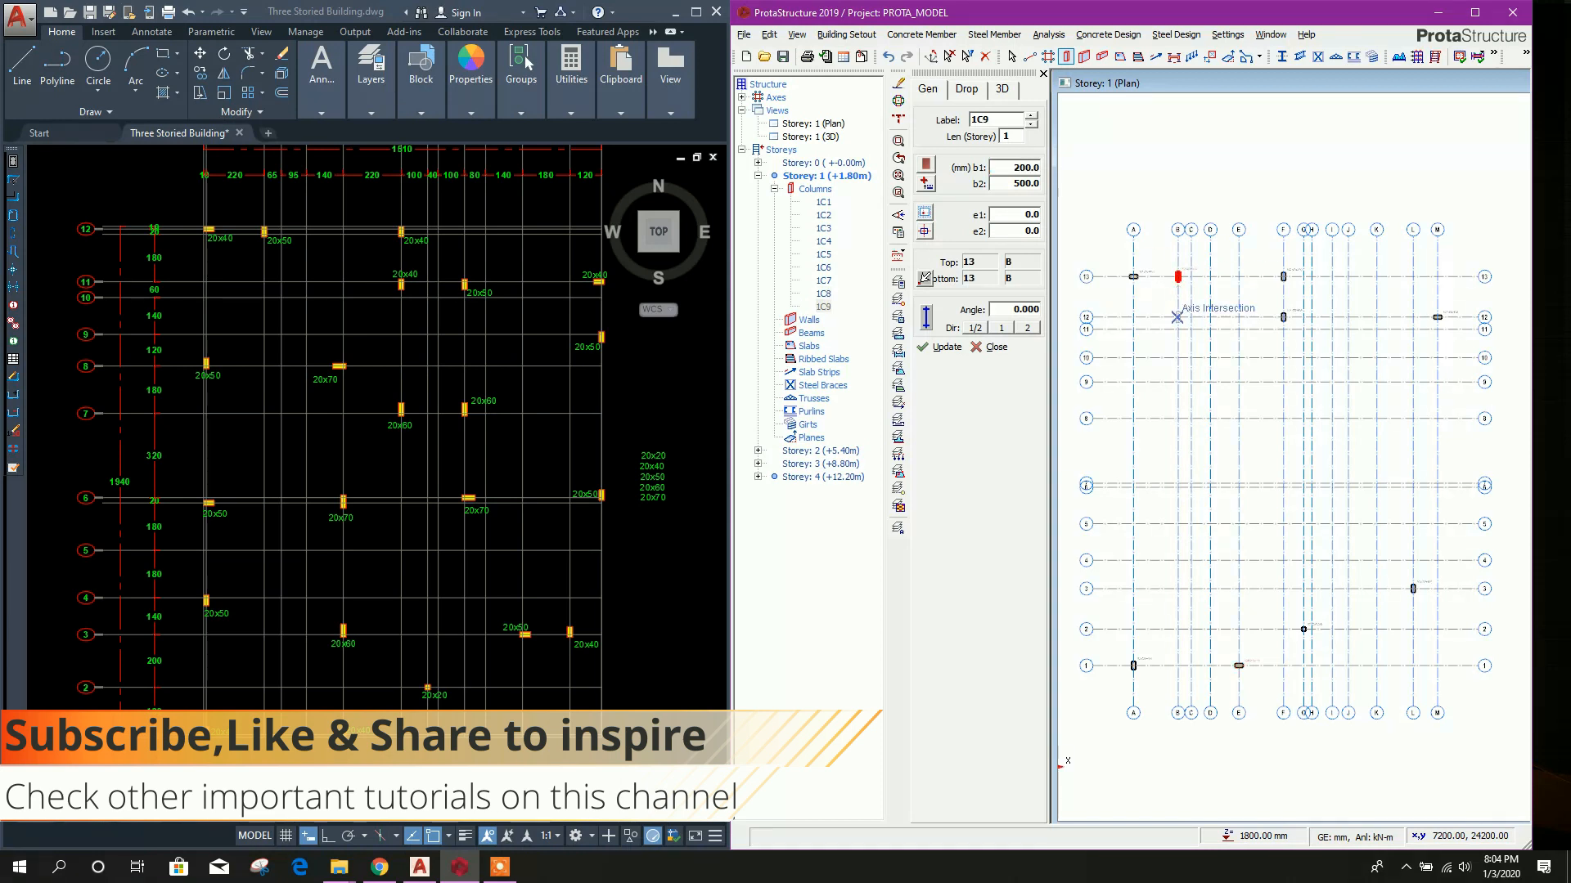
- Place 200 x 500 mm columns at A-9, A-4, A-6, M-7, M-10 and I-12, lengthwise along X only at A-6
left_click(1133, 382)
left_click(1133, 560)
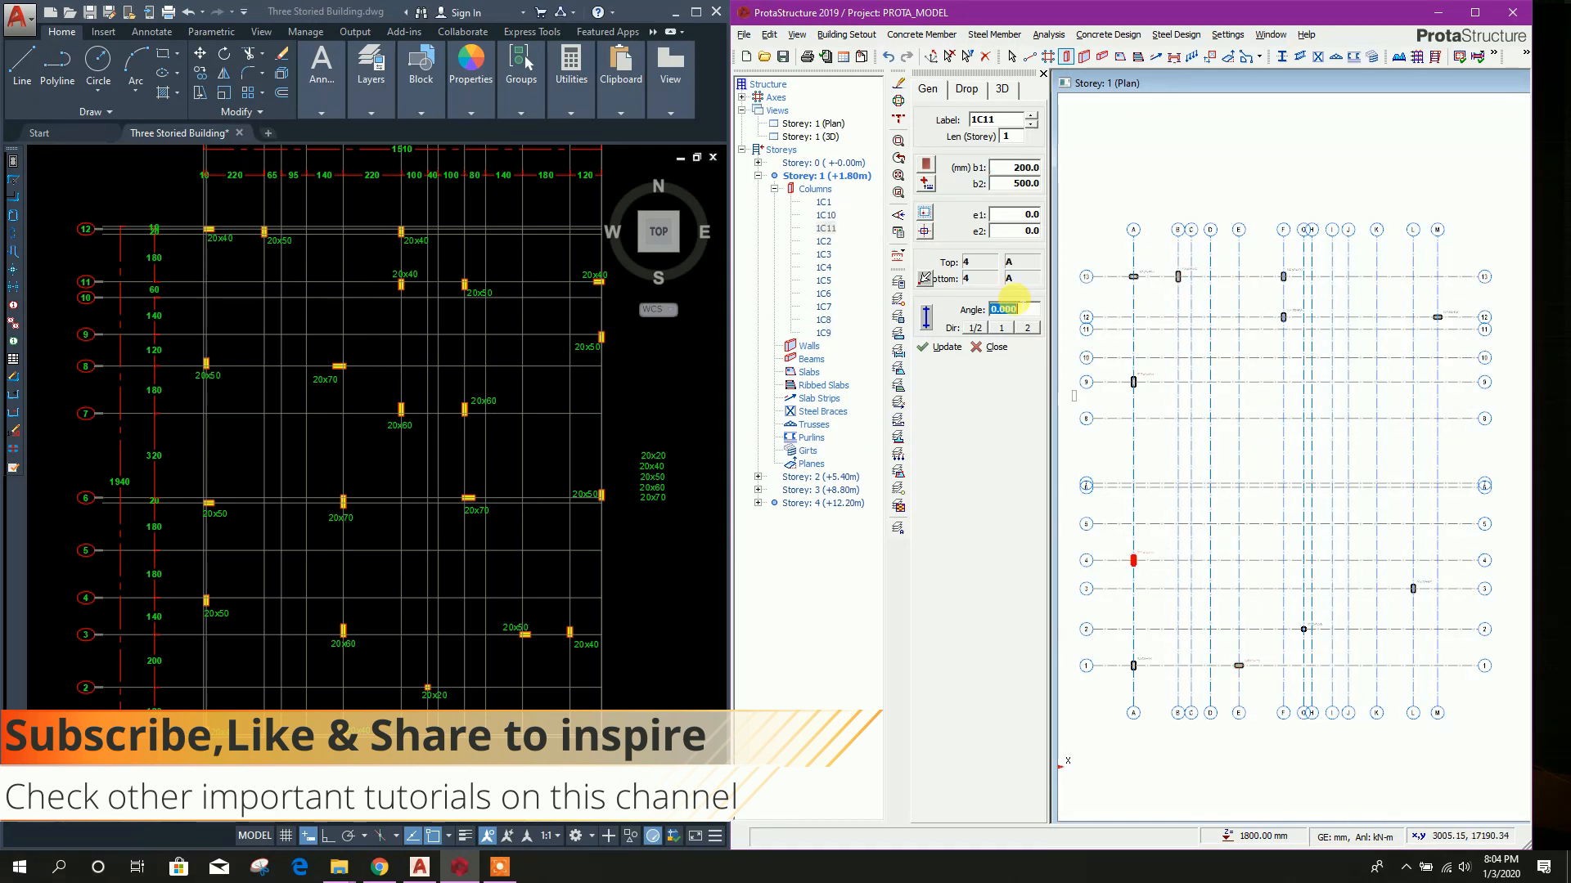
left_click(1133, 486)
left_click(1437, 484)
left_click(1437, 357)
double_click(1019, 182)
type("500")
left_click(1332, 317)
- Set the column section to 200 x 600 mm and place columns at F-8, I-8 and E-3
double_click(1019, 182)
type("600")
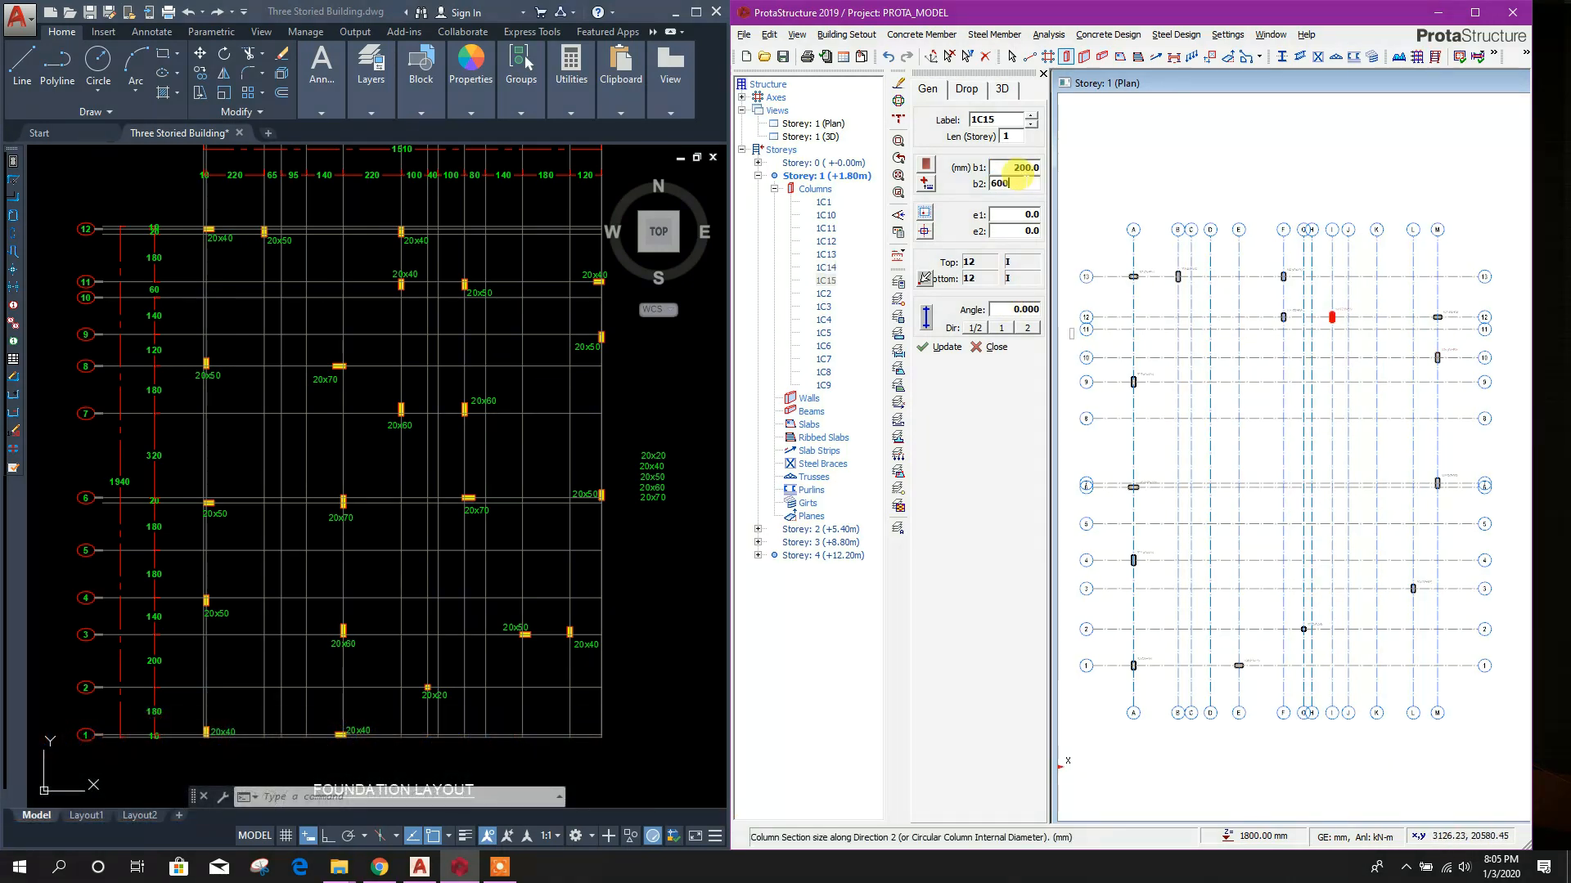
double_click(1015, 168)
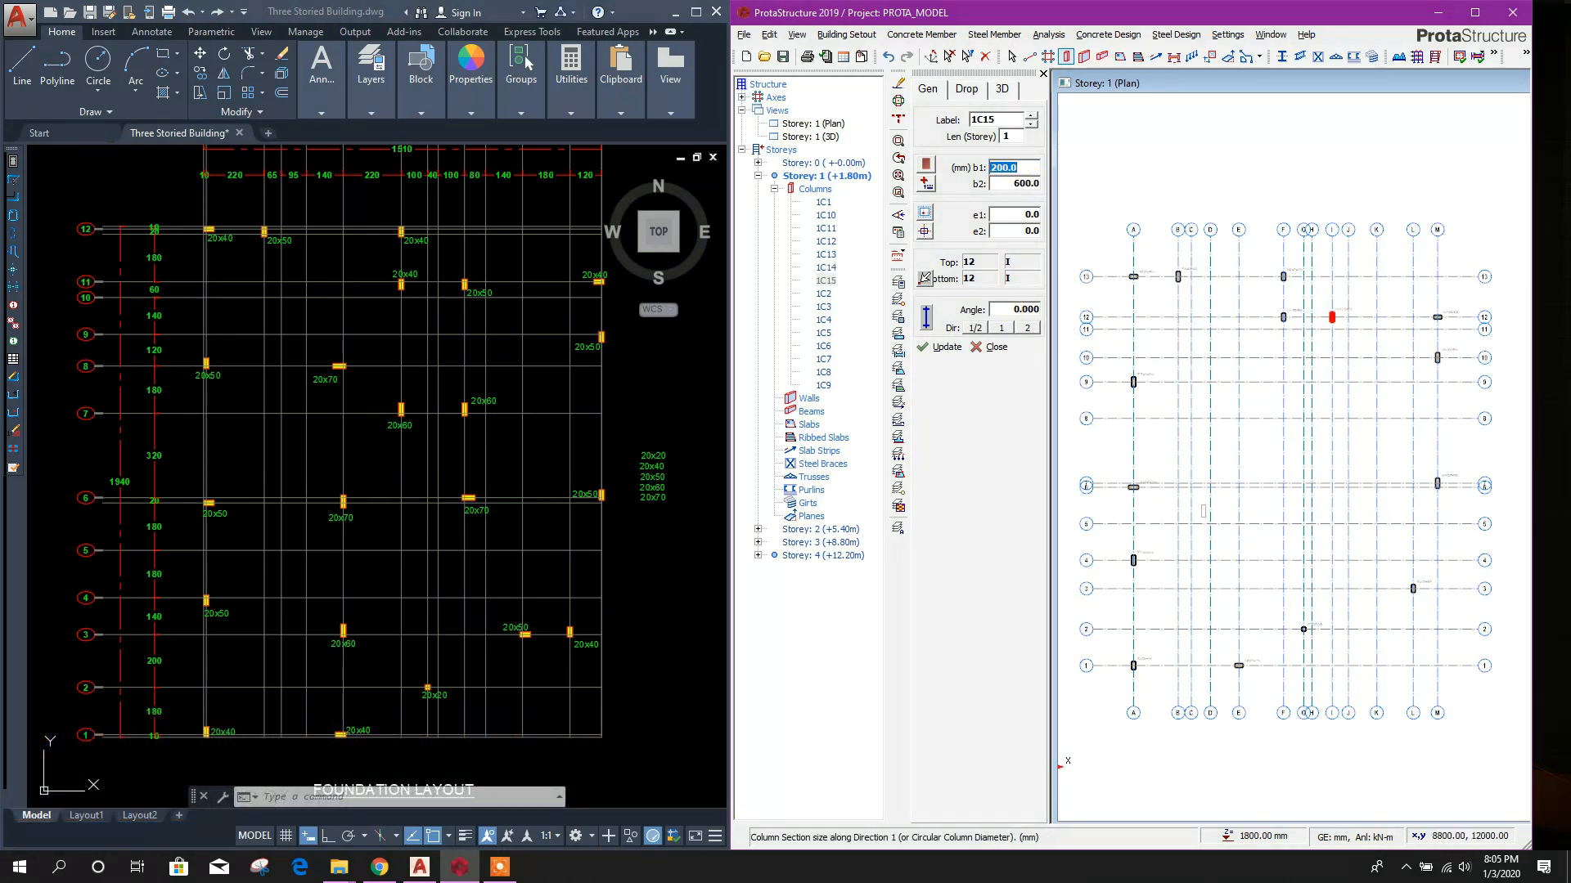
left_click(1282, 420)
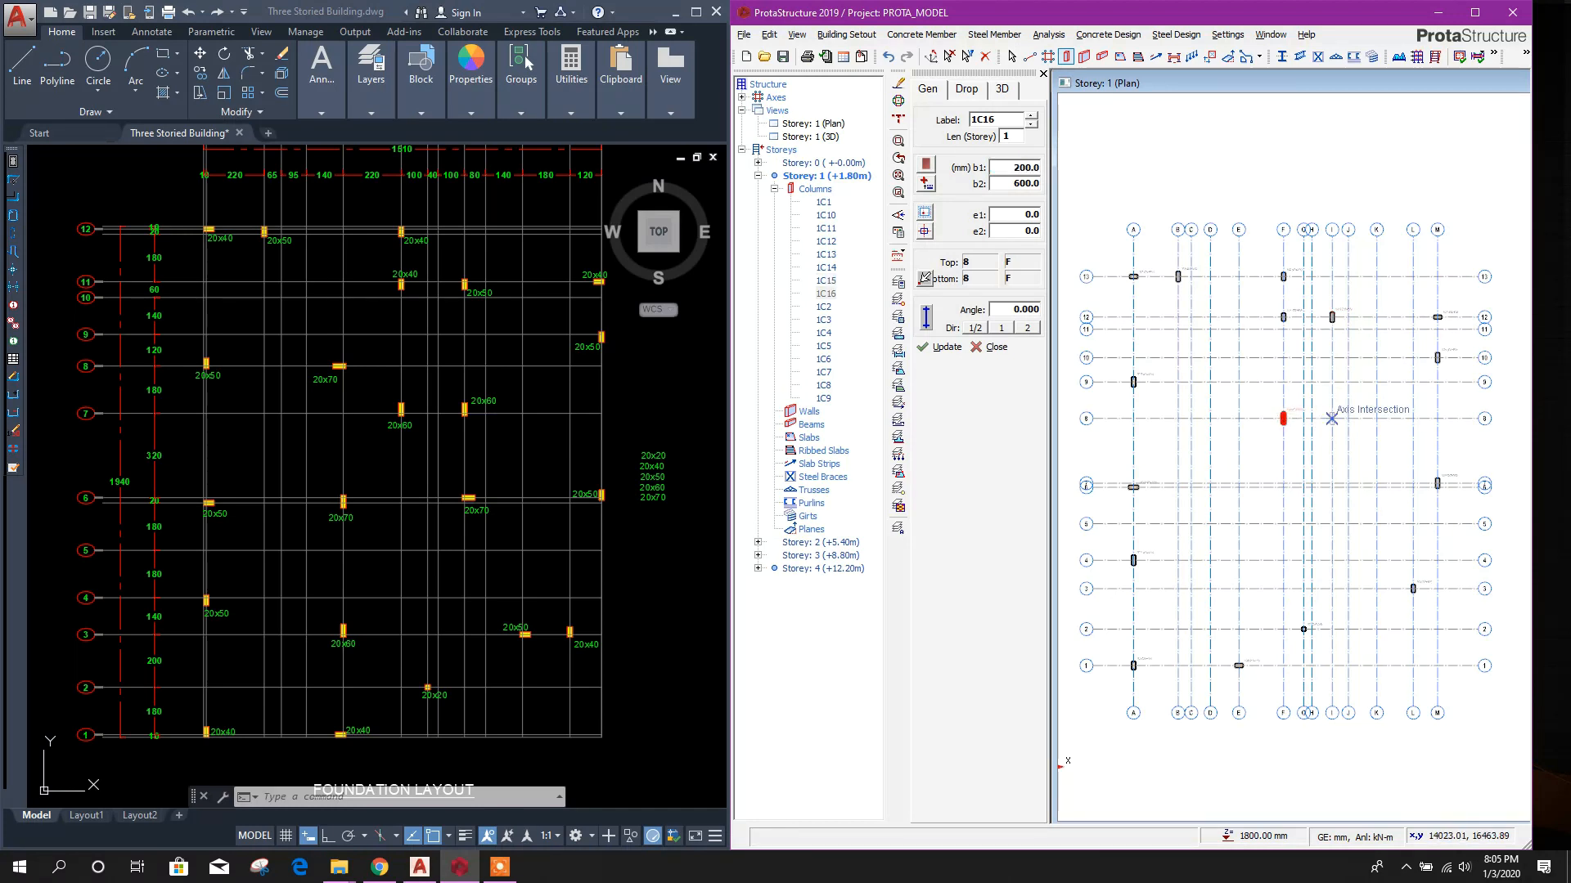
left_click(1332, 419)
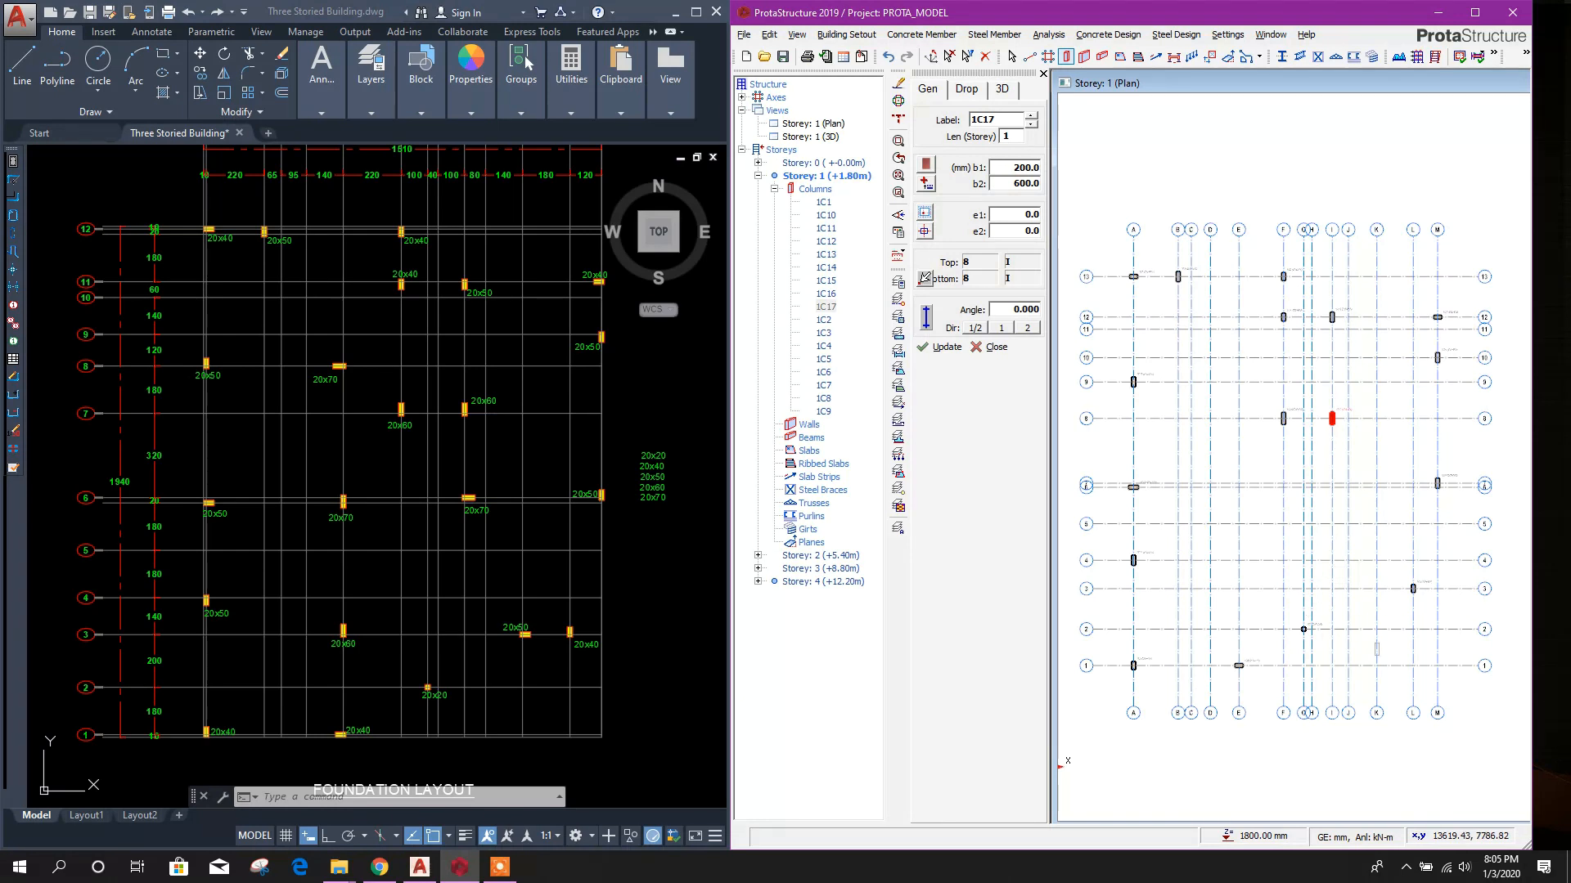
left_click(1238, 588)
- Set the column section to 200 x 700 mm and place columns at E-6 and, with a 90 angle, at I-7 and E-9
left_click(1012, 179)
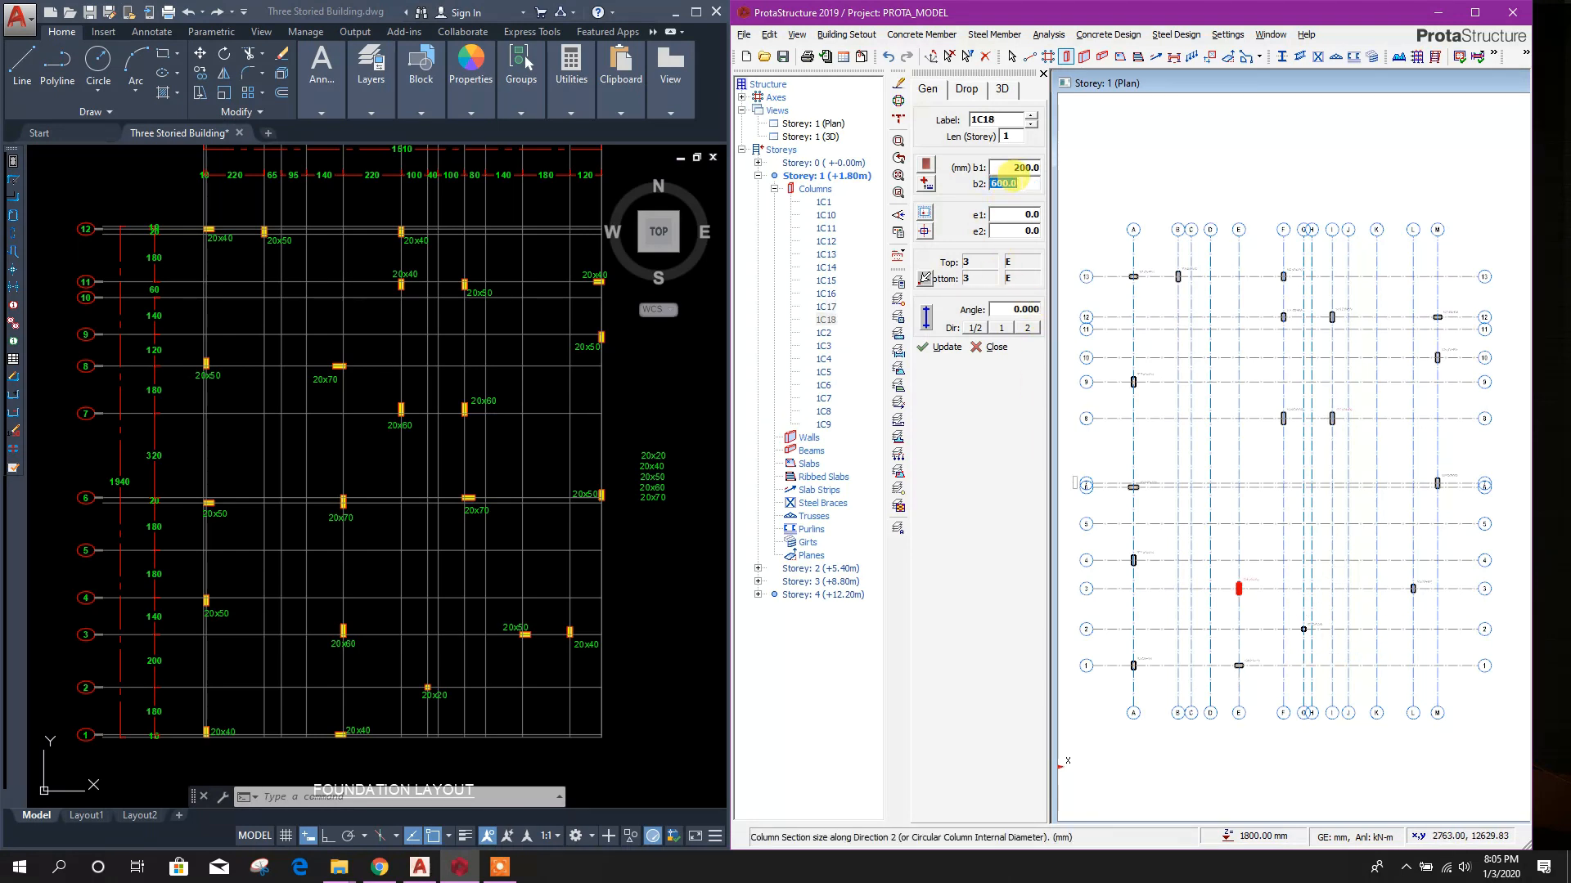
left_click(1012, 167)
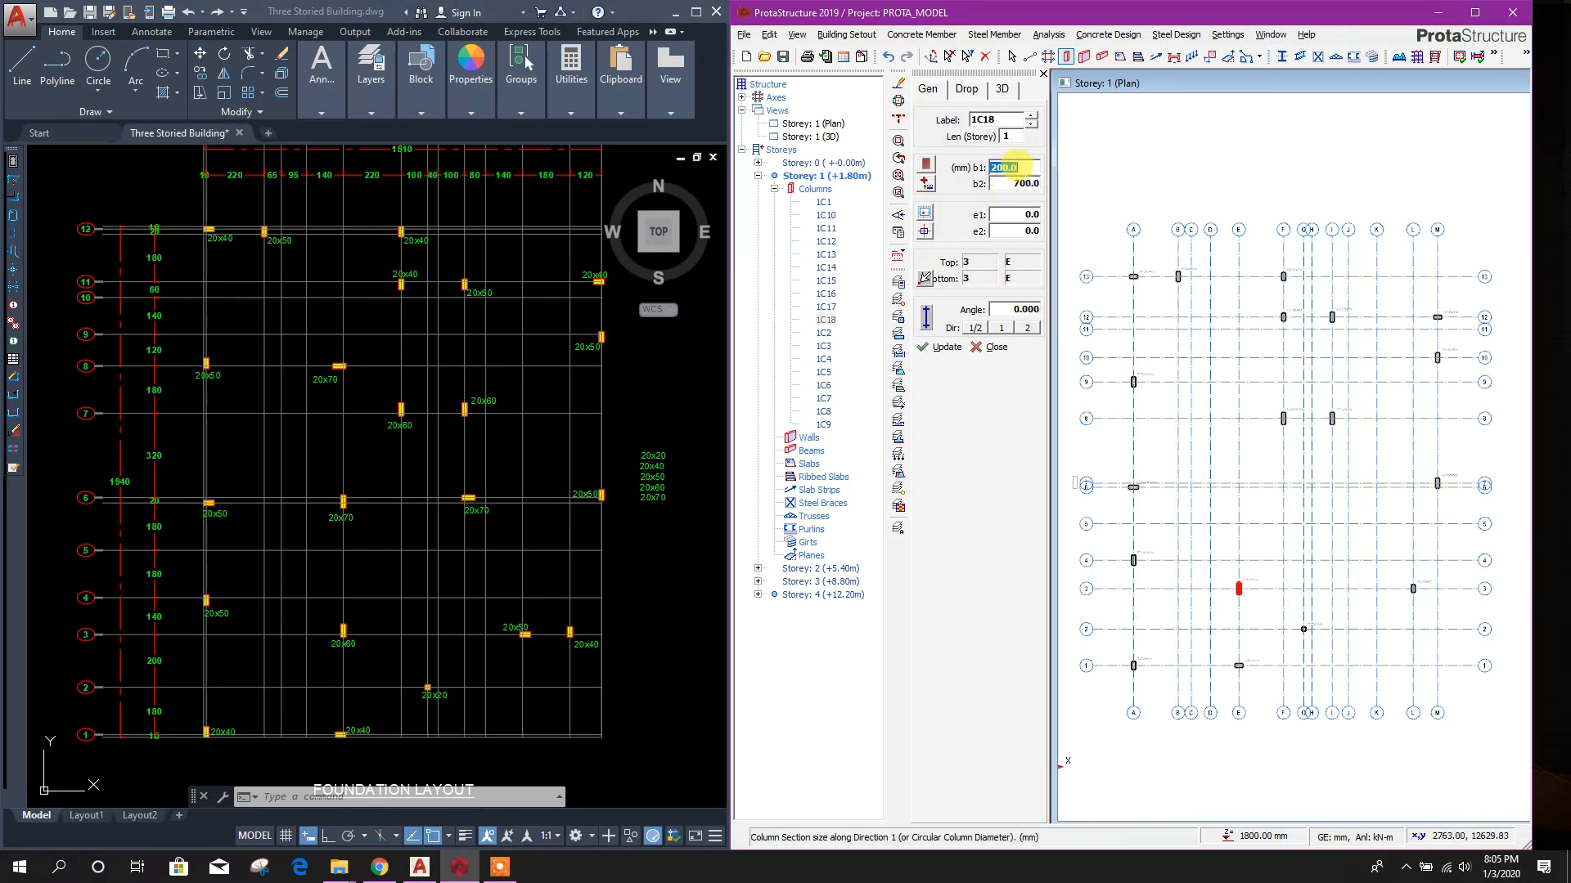
left_click(1238, 487)
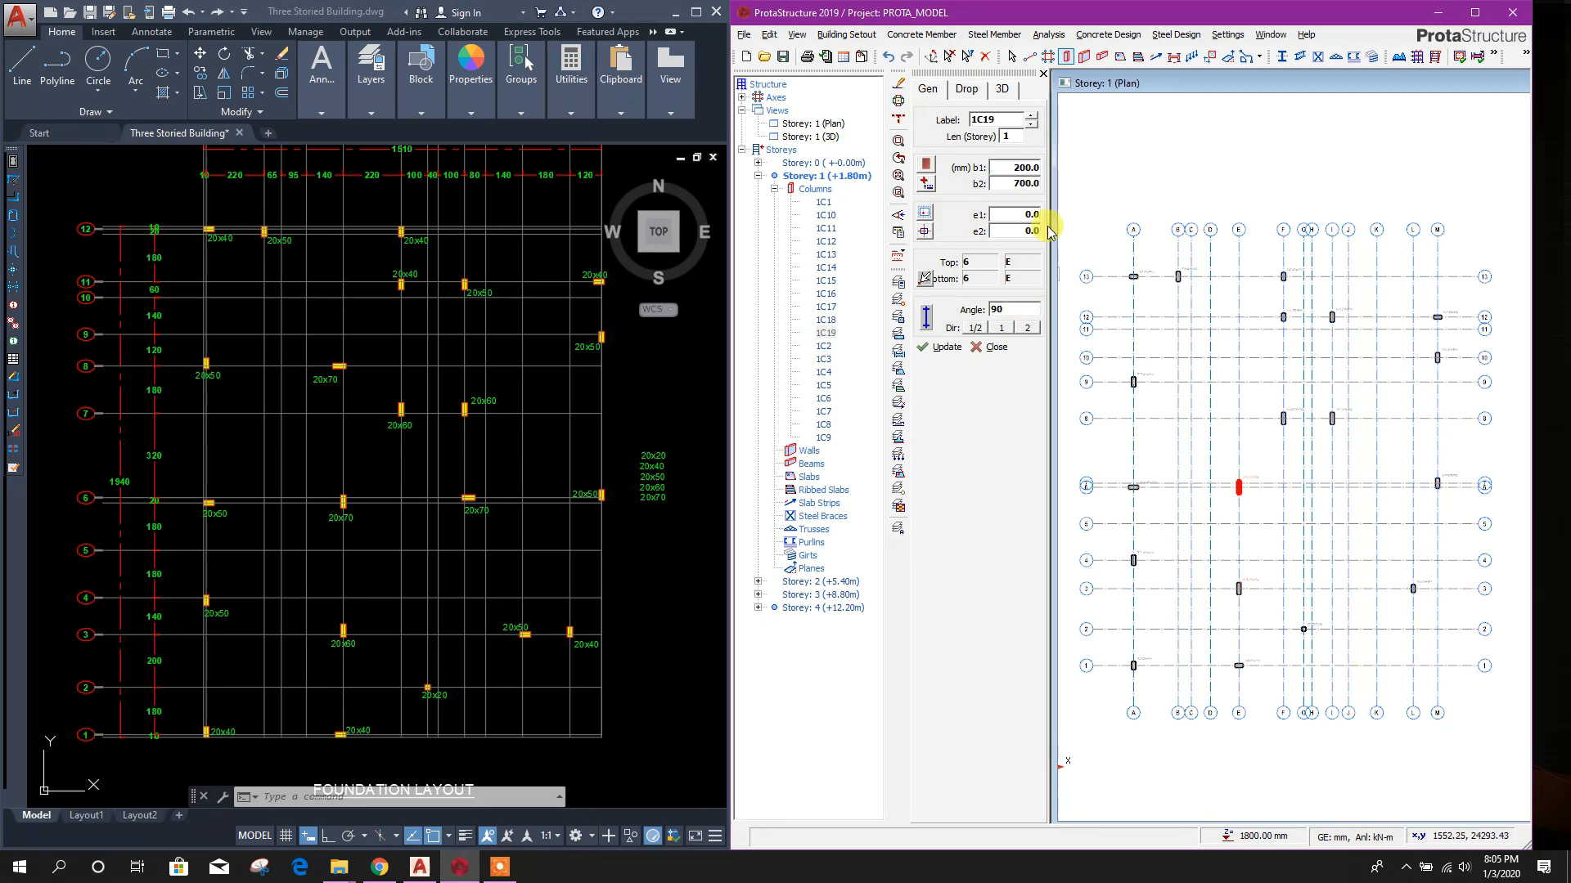
left_click(1331, 483)
left_click(1238, 382)
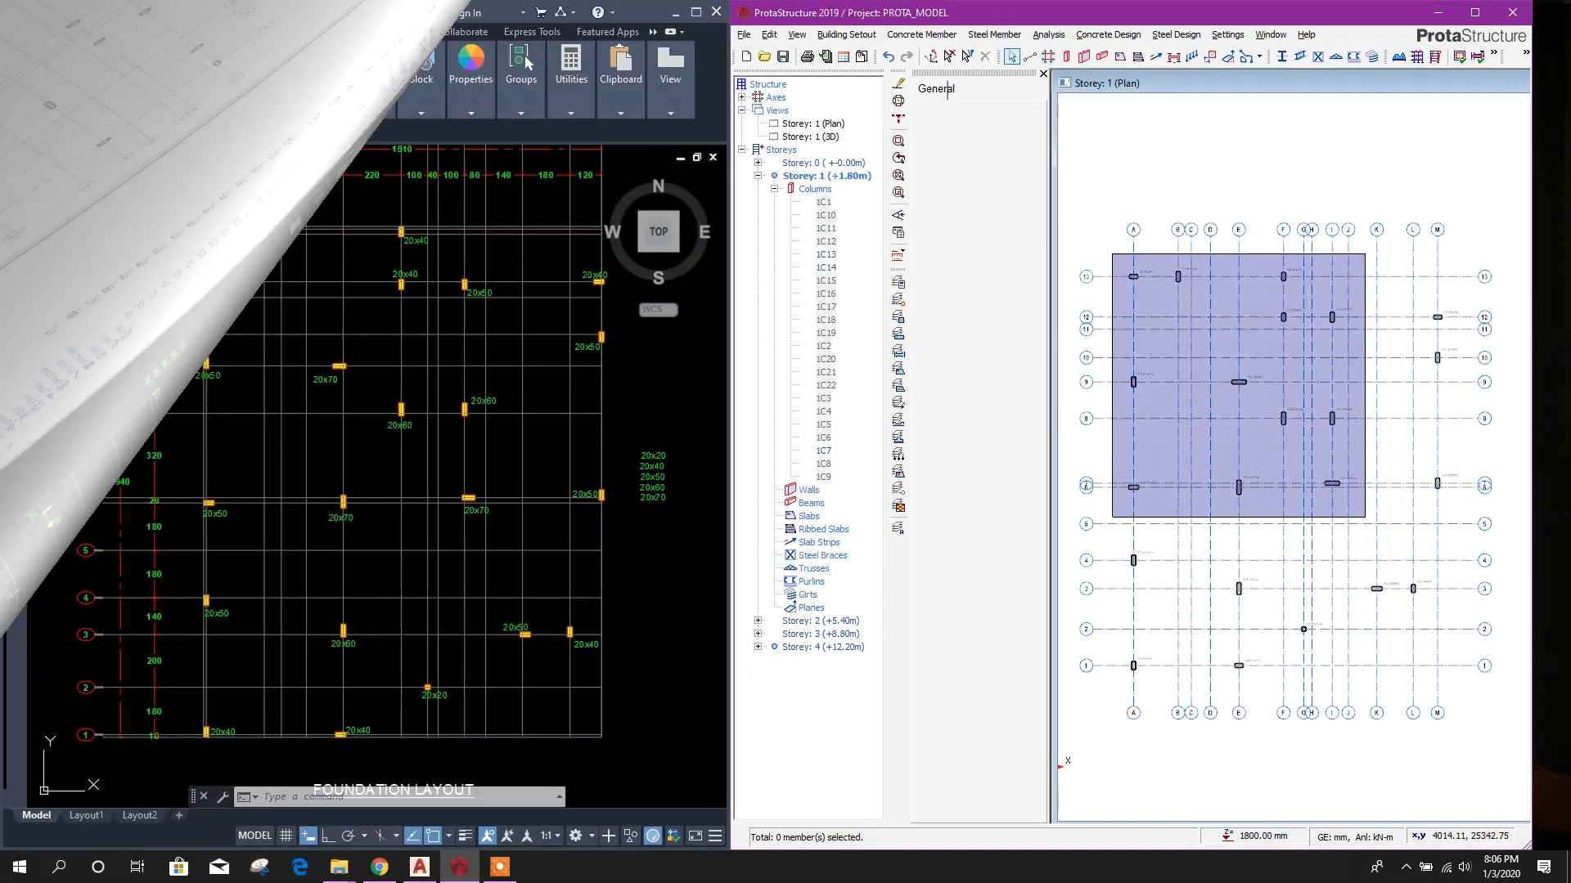
- Window-select all the columns placed on Storey 1, and clear the selection
left_click_drag(1365, 517, 1467, 685)
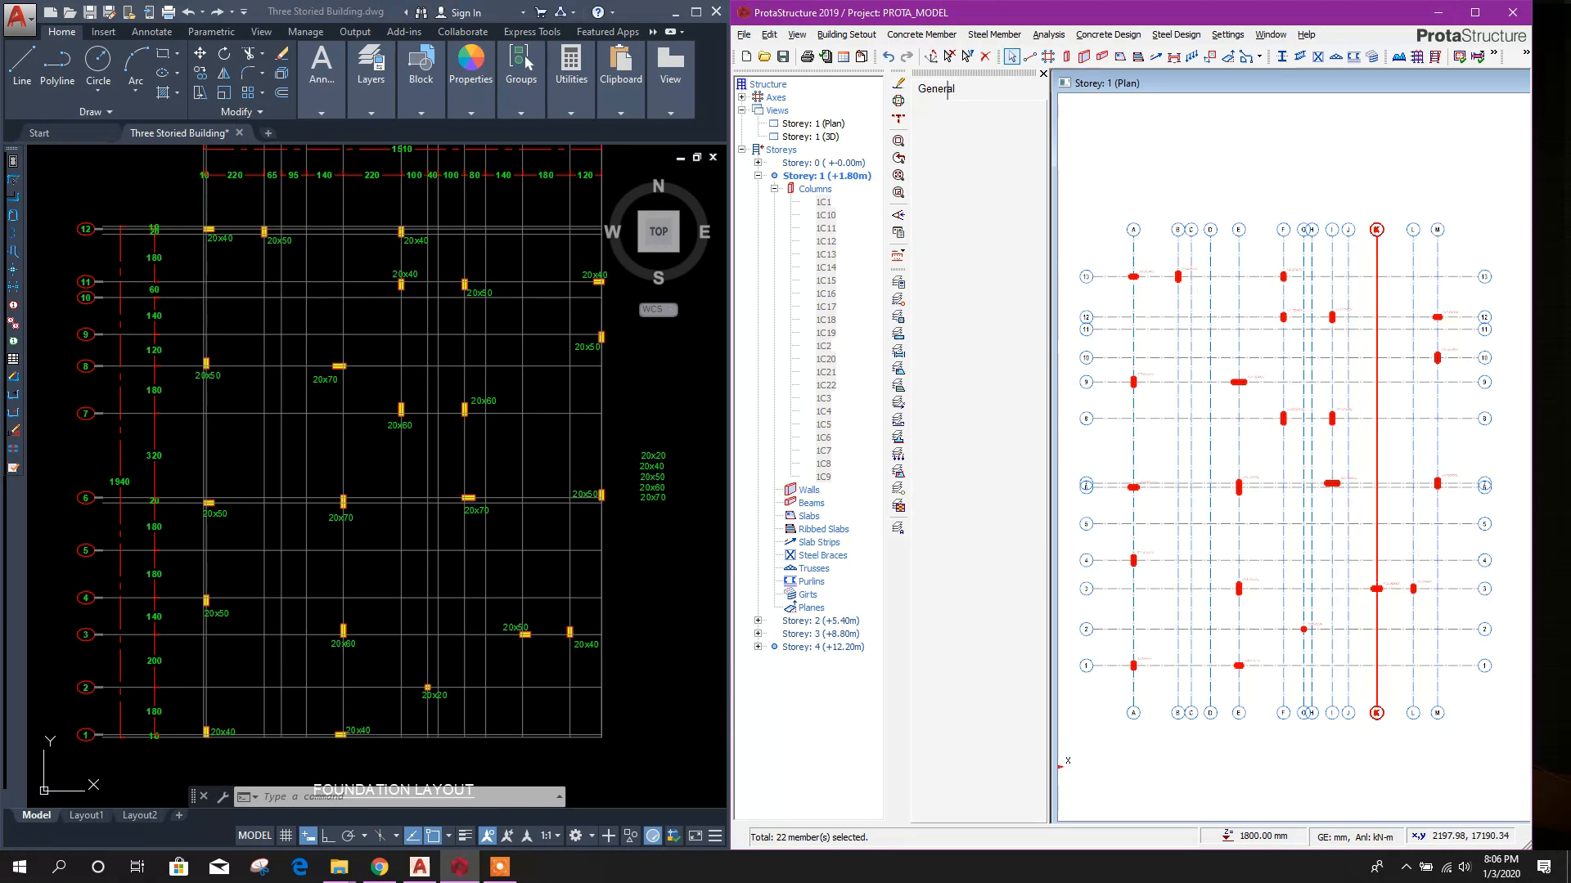
key("Escape")
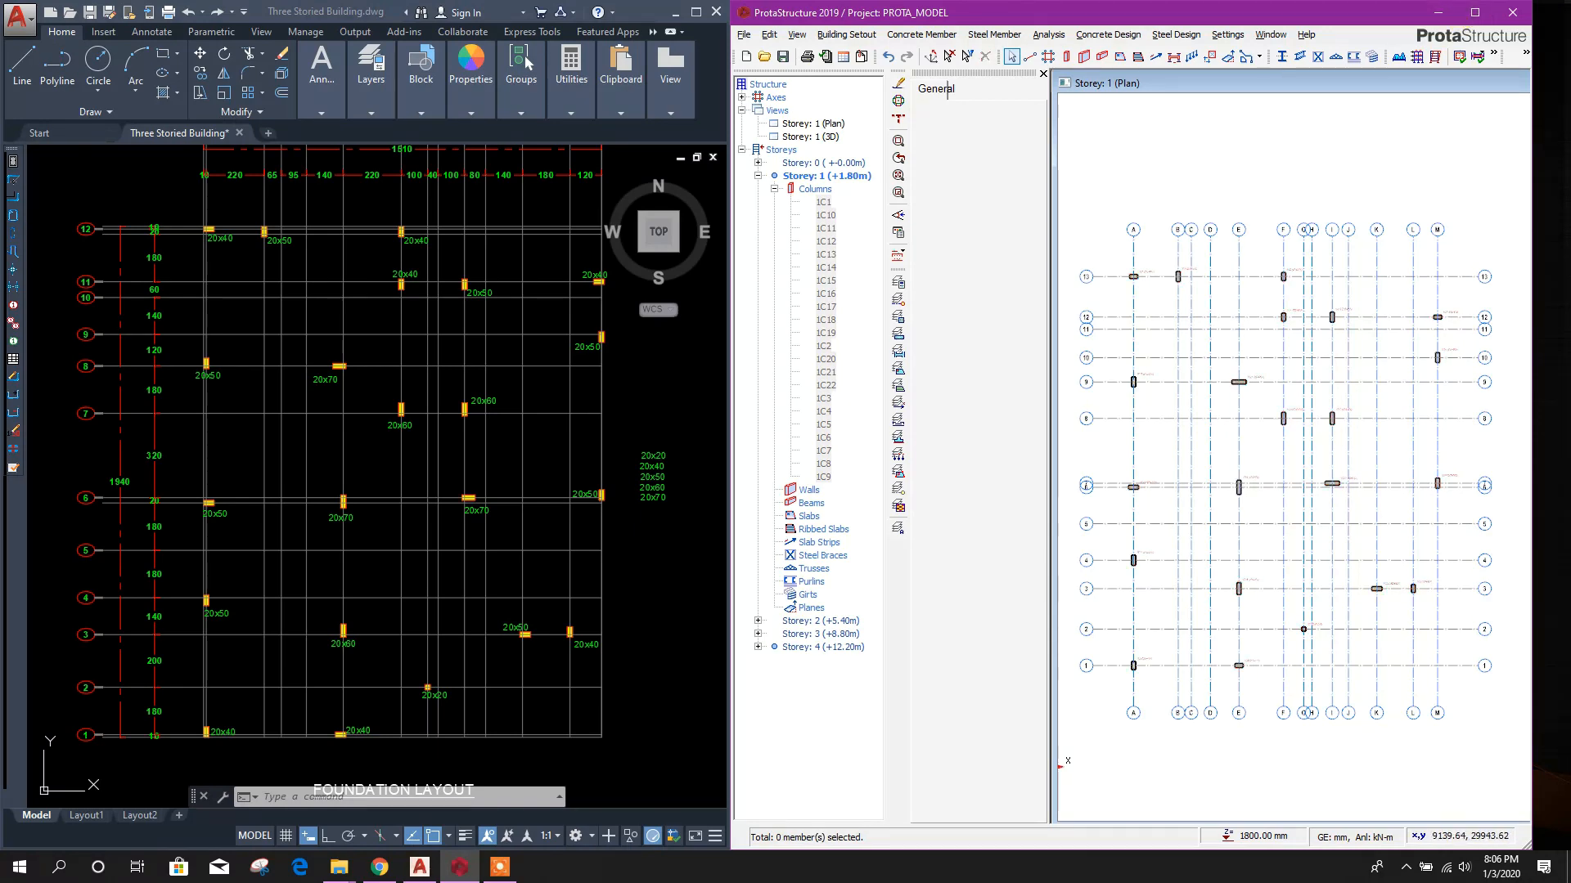
- Switch to AutoCAD and bring the plinth beam layout into view beside the structural model
left_click(625, 320)
scroll(613, 348, "down", 6)
middle_click_drag(670, 454, 436, 481)
scroll(568, 444, "up", 4)
middle_click_drag(568, 444, 448, 490)
scroll(447, 490, "up", 3)
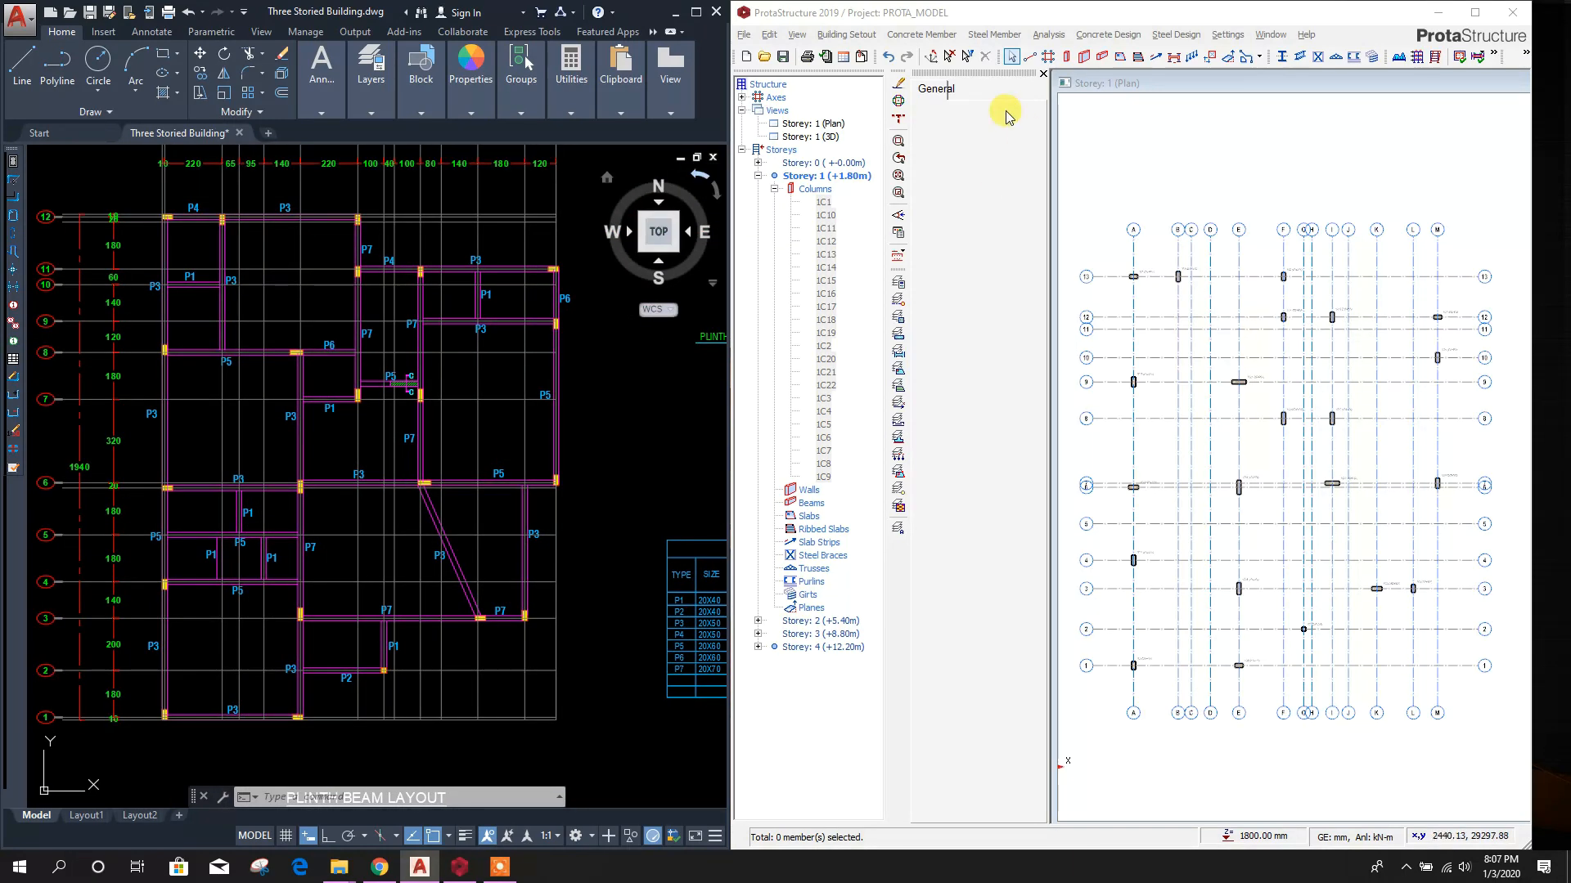
- In ProtaStructure, set the beam width to 200 mm and h-Bottom to 400 mm, and place beams on axis 11 from A to B and axis K from 10 to 12
left_click(1101, 57)
left_click(1014, 163)
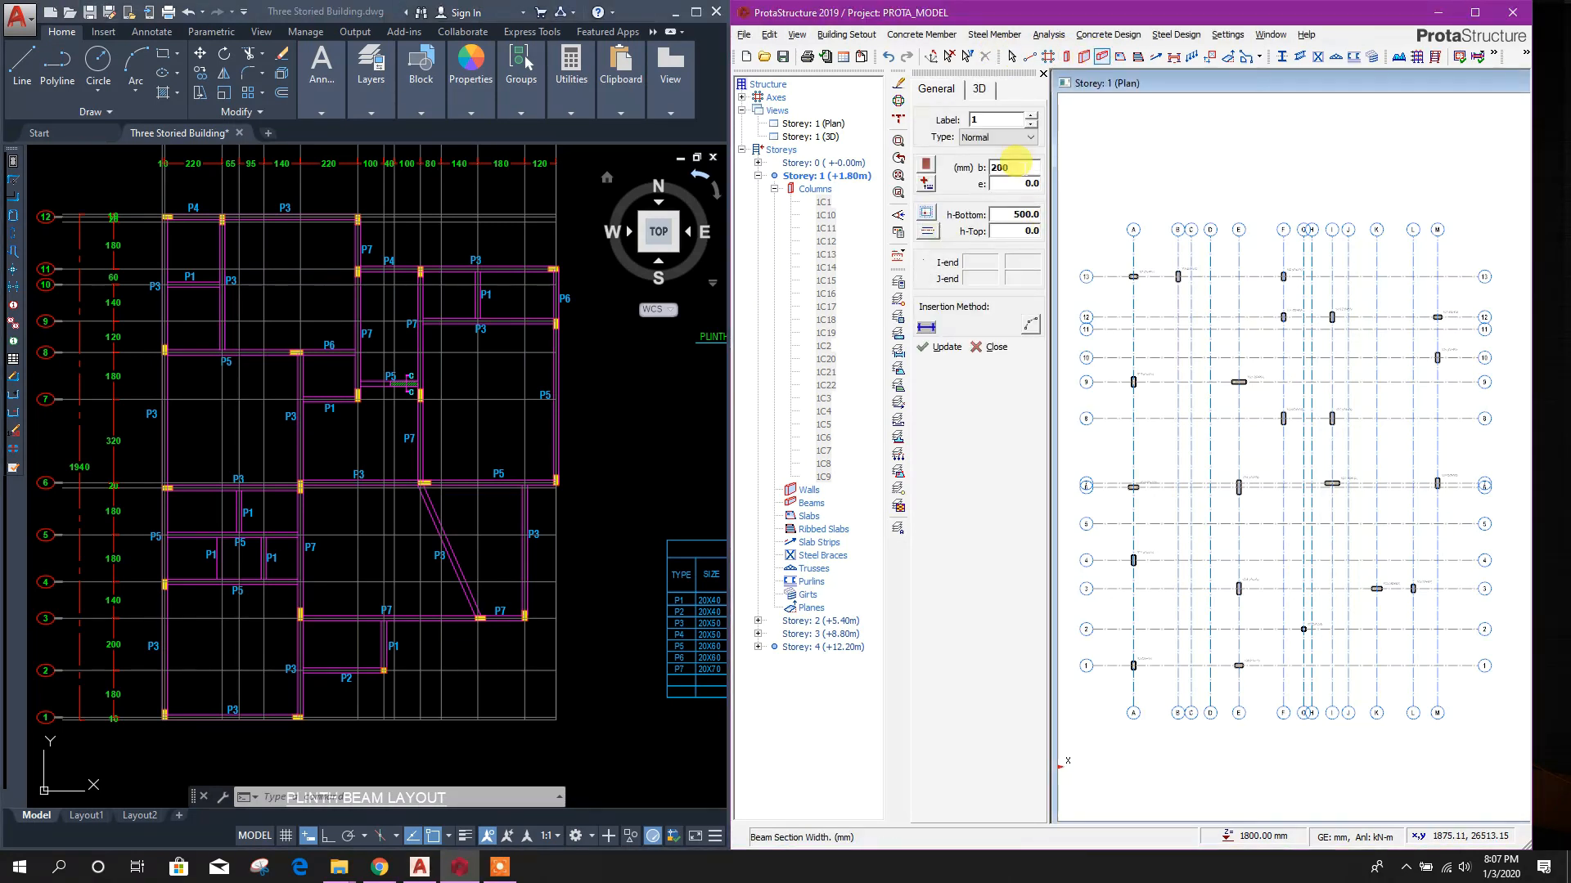
left_click(1025, 213)
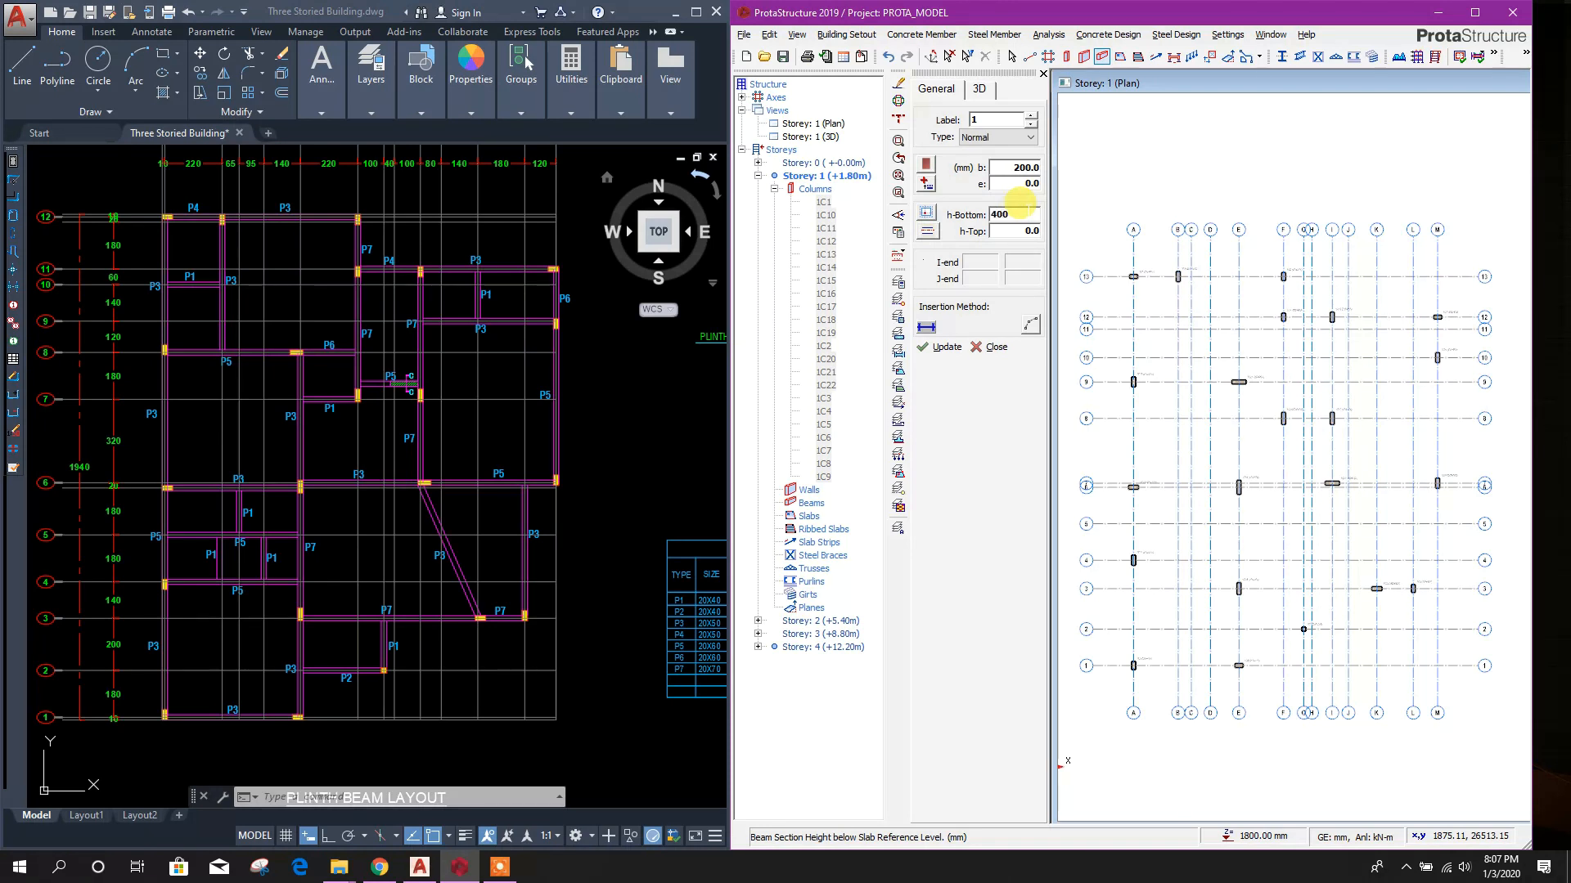
left_click(1011, 160)
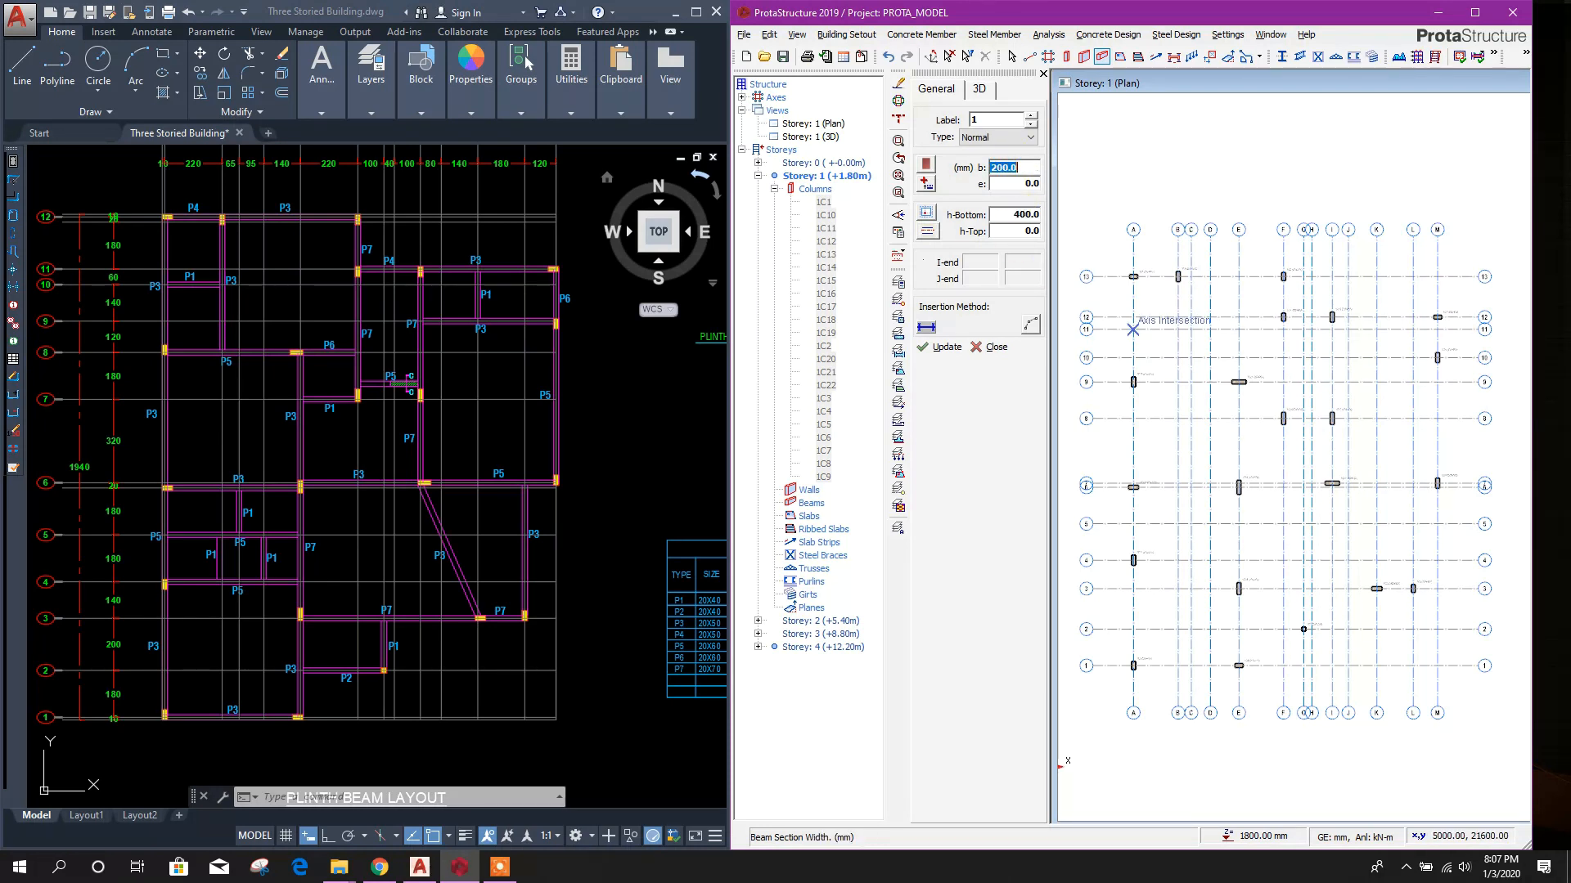
left_click(1133, 329)
left_click(1178, 329)
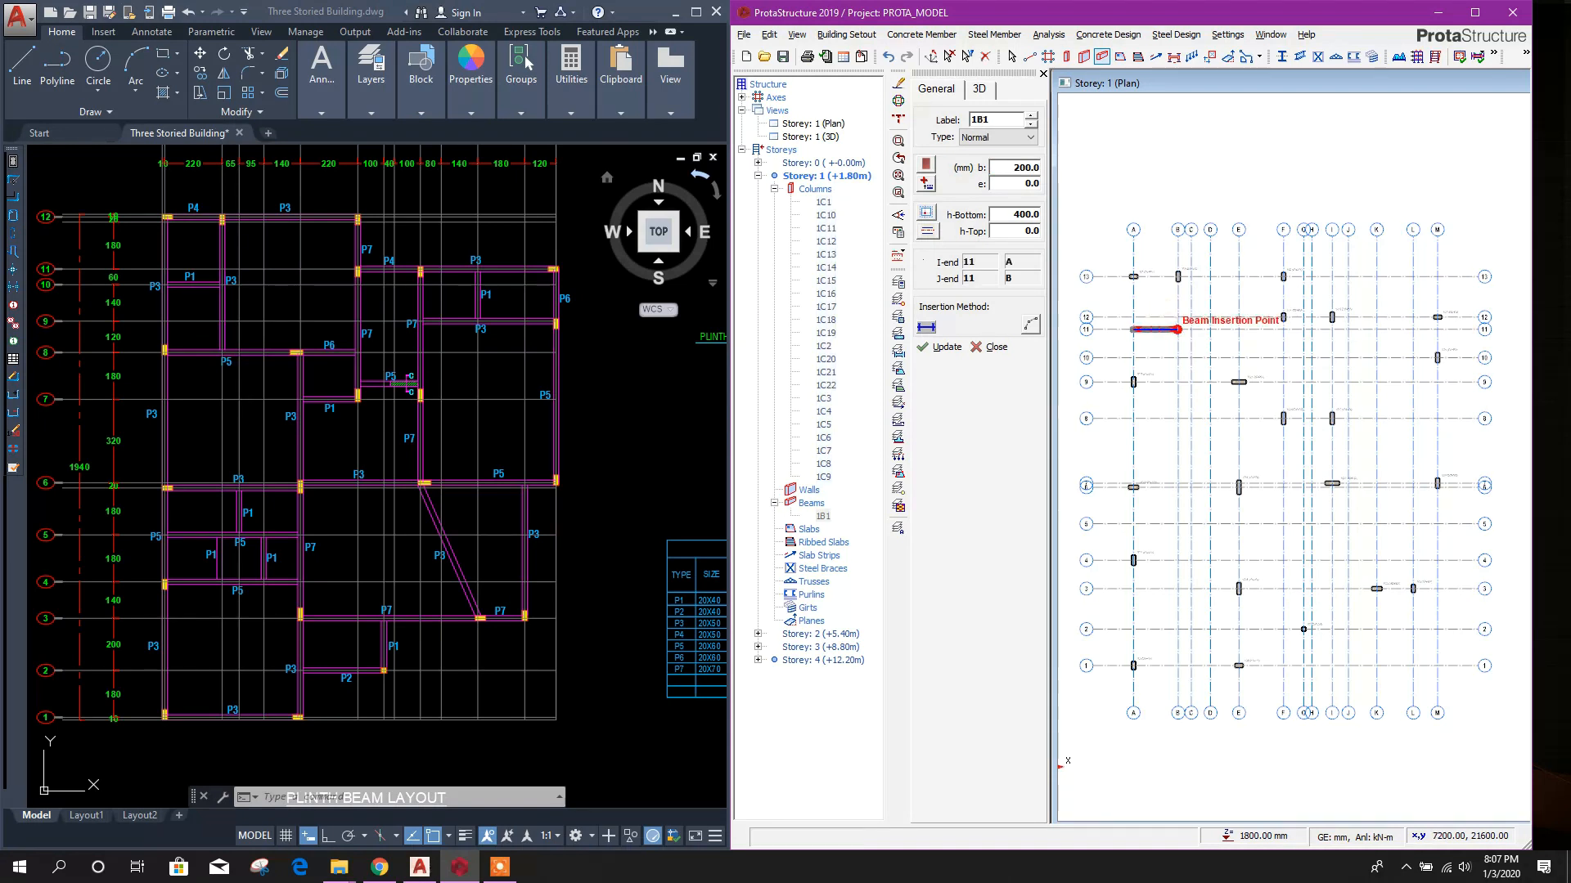
key("Escape")
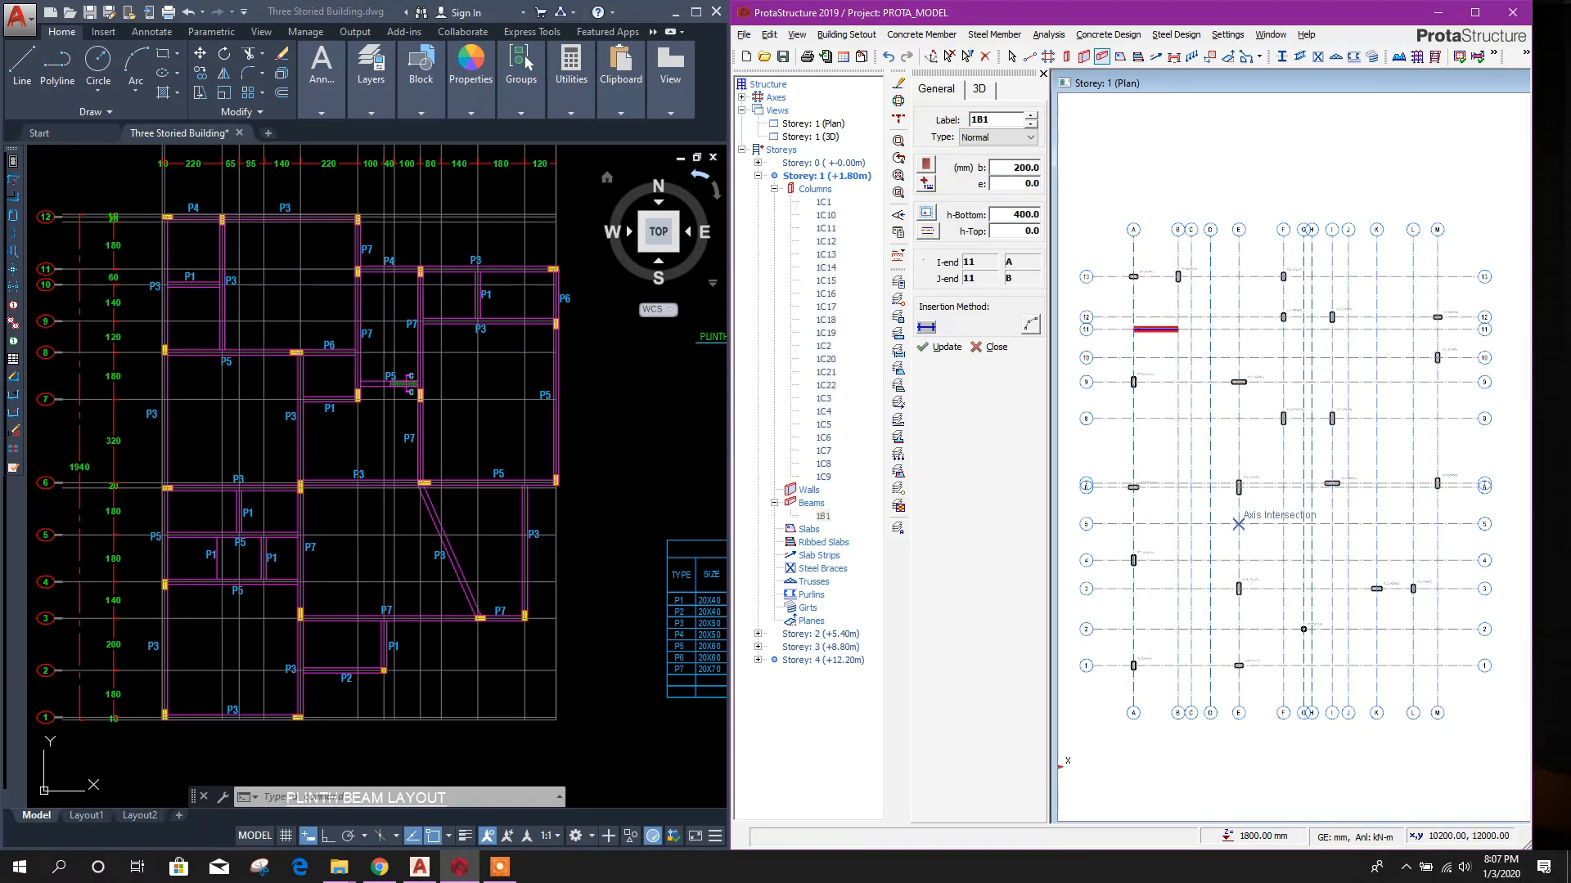
left_click(1377, 317)
left_click(1377, 358)
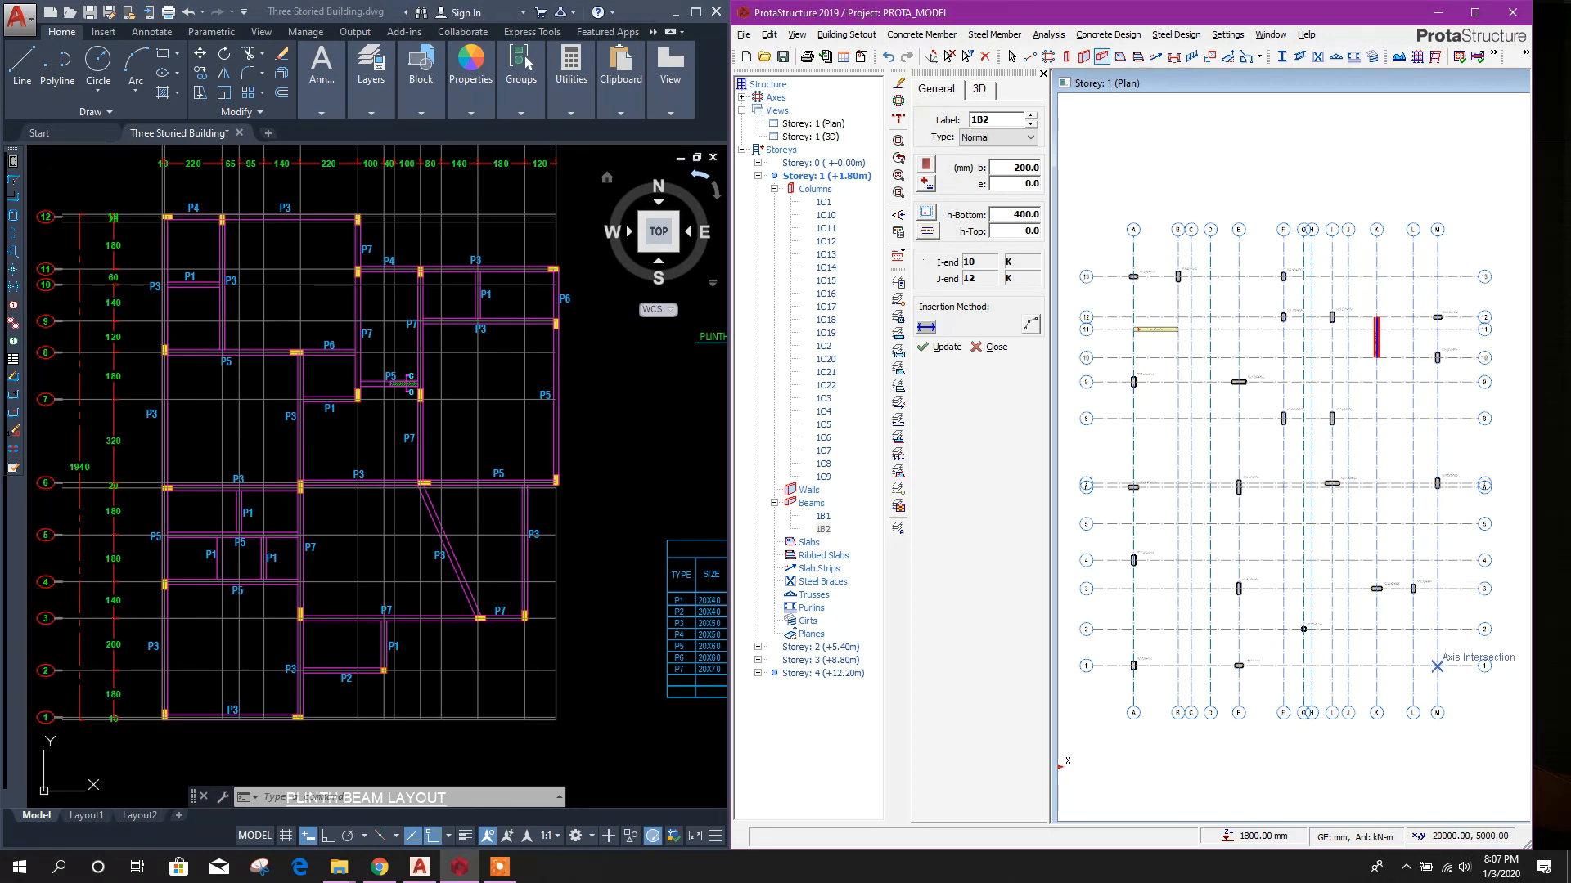
- Place 200 x 400 mm beams on axes B and D between 4 and 5, and on axis C between 5 and 6
scroll(1186, 566, "up", 2)
scroll(1202, 569, "down", 1)
left_click(1182, 559)
left_click(1182, 510)
left_click(1225, 559)
left_click(1224, 510)
left_click(1199, 510)
left_click(1199, 462)
- Place 200 x 400 mm beams on axis 2 from E to G, axis G from 2 to 3, and axis 8 from E to F
left_click(1262, 649)
left_click(1348, 648)
left_click(1348, 596)
left_click(1348, 648)
left_click(1262, 371)
left_click(1321, 371)
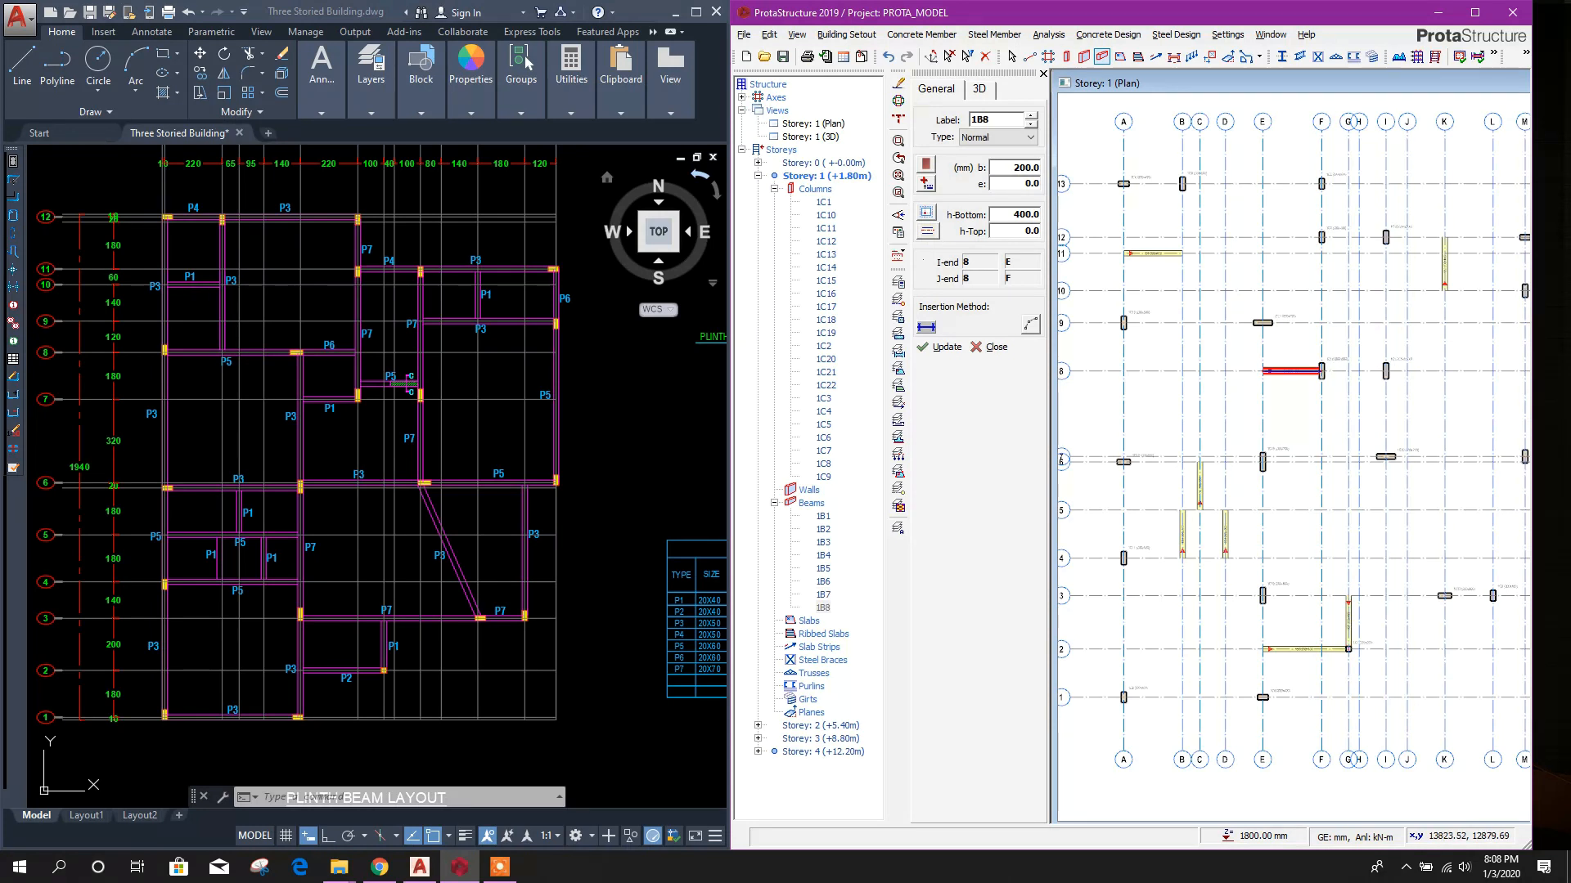
- Set the beam h-Bottom to 500 mm and place beams on axis 13 from A to B and B to F
double_click(1011, 213)
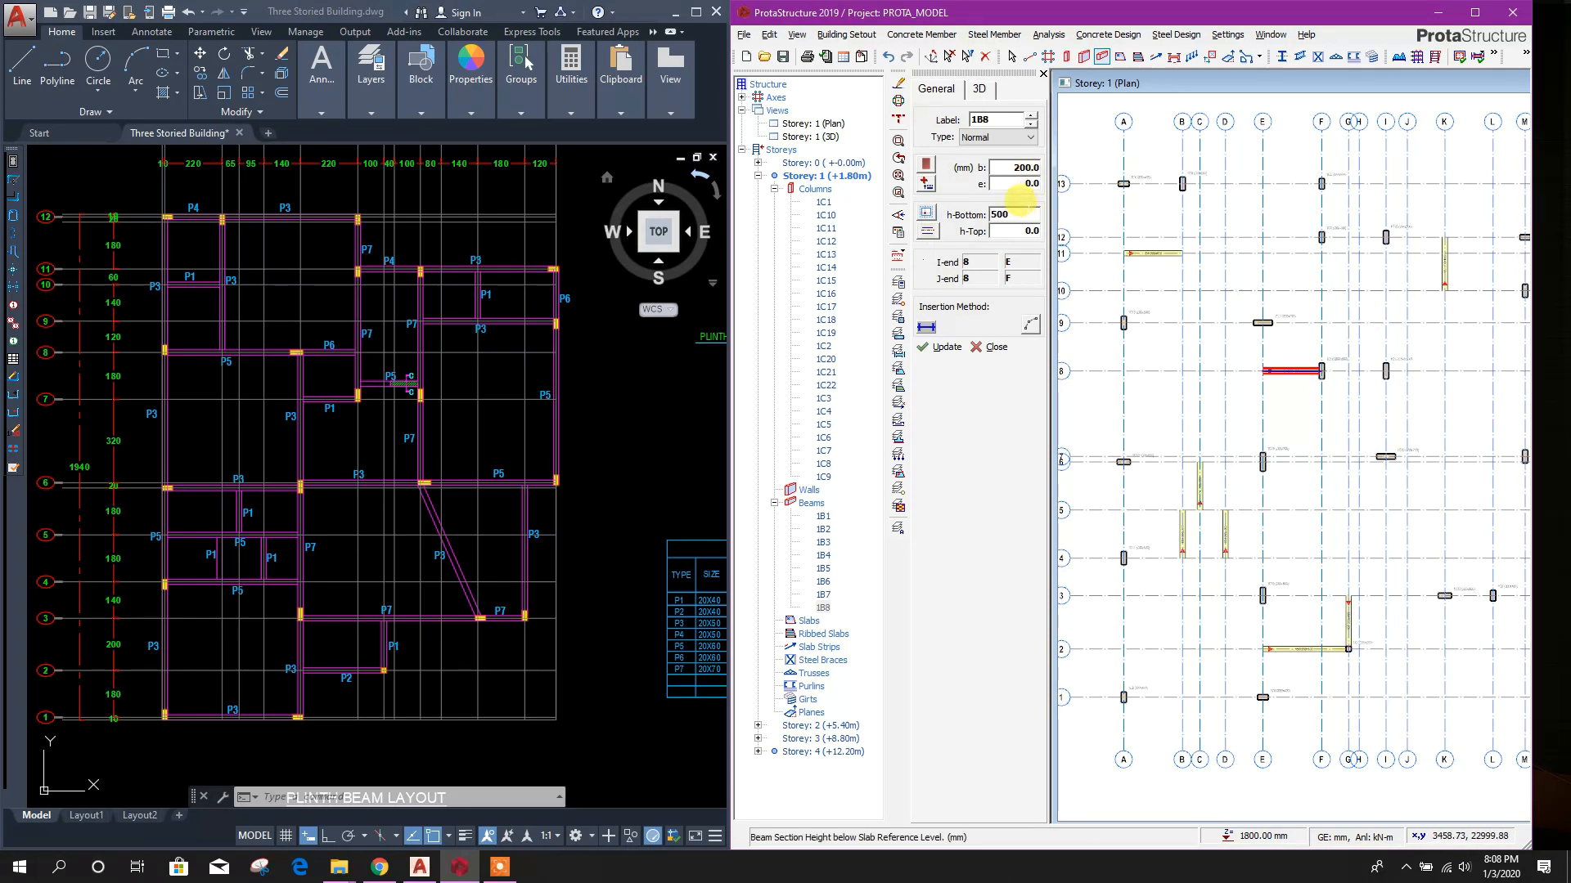
double_click(1012, 168)
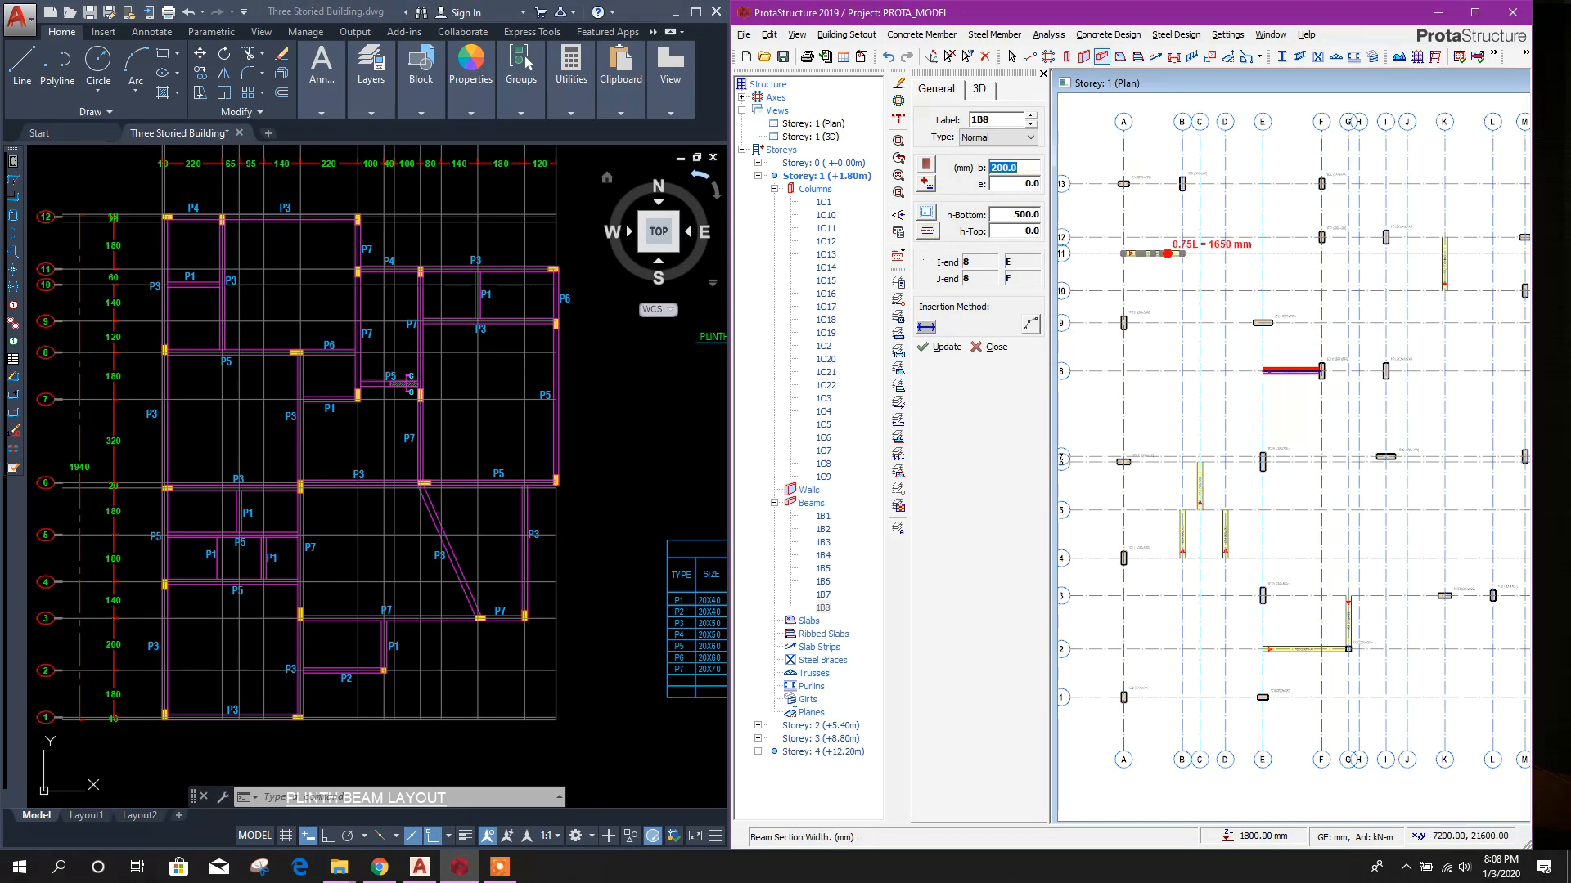
left_click(1123, 183)
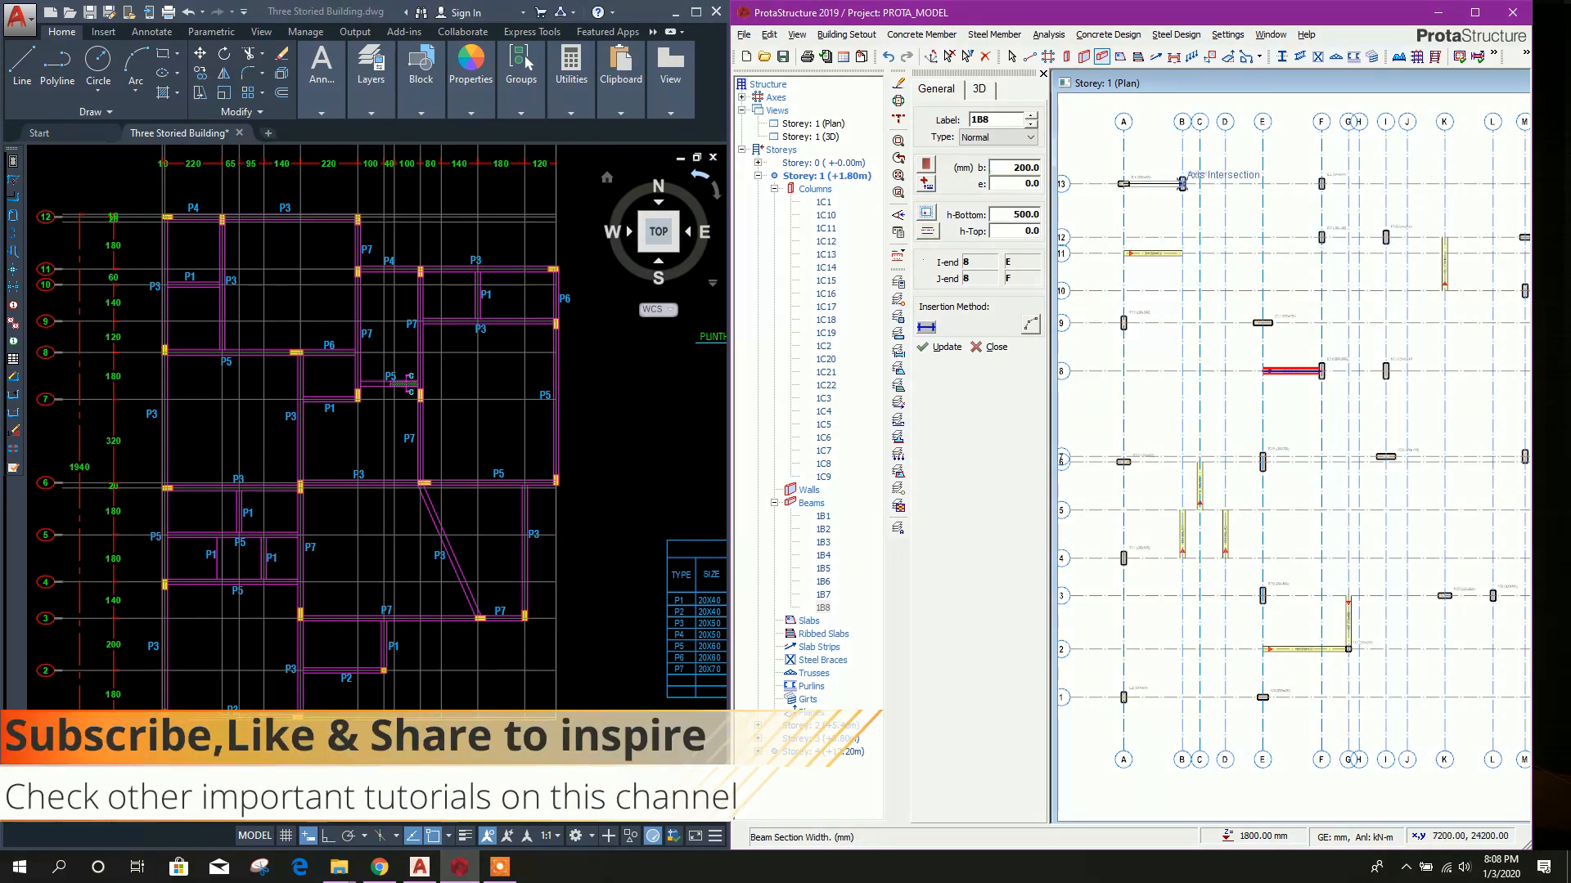
left_click(1181, 183)
left_click(1321, 183)
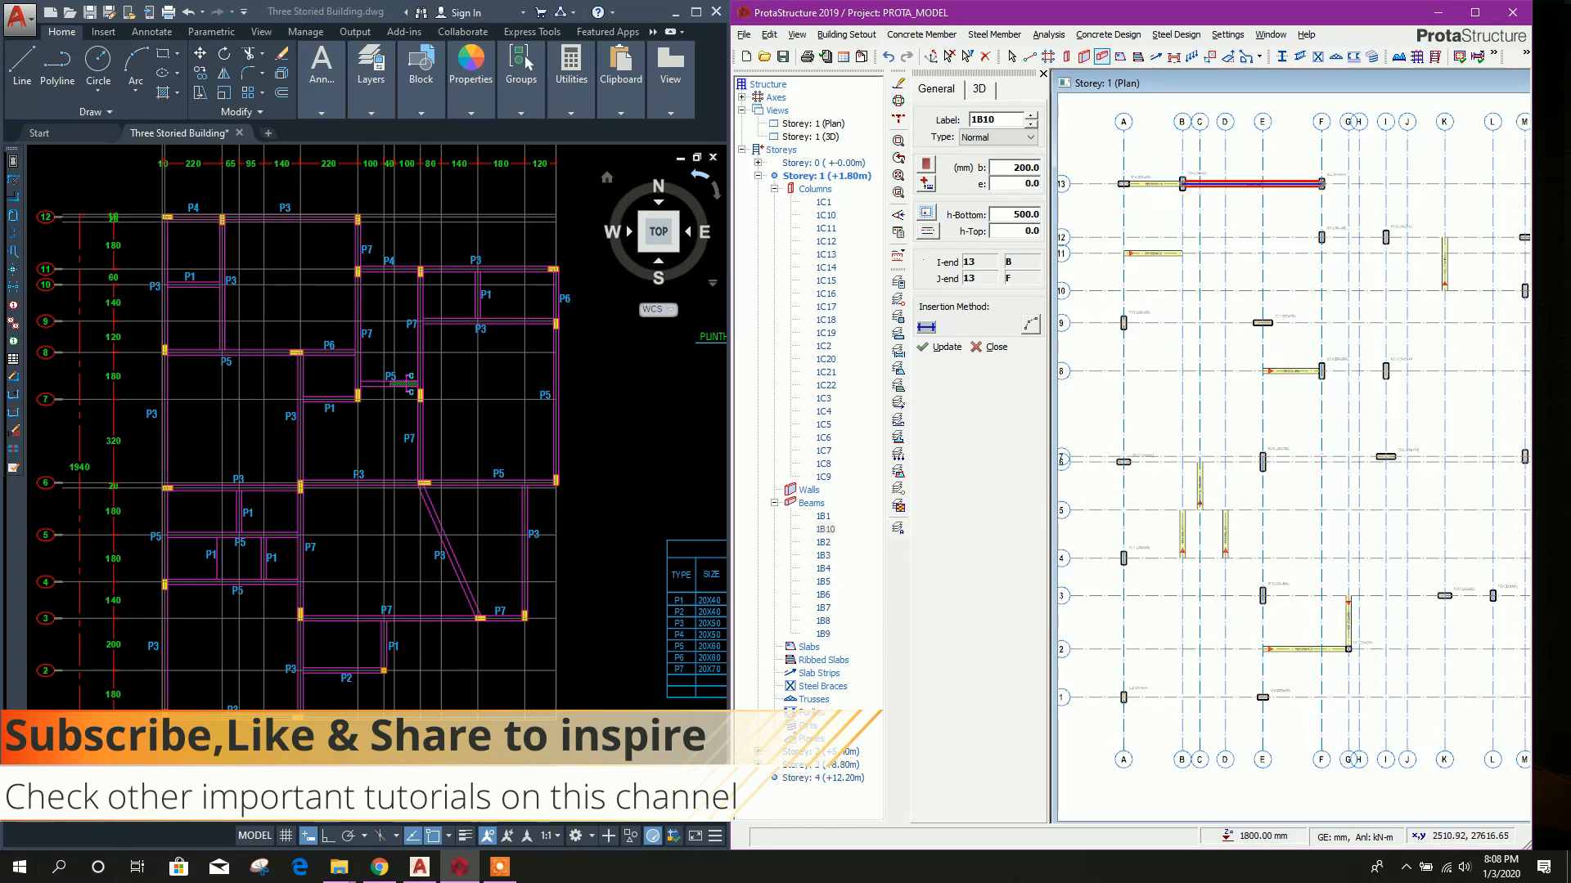
- Place beams on axis A (13-9, 9-6, 4-1), axis 1 (A-E), axis E (1-3) and diagonally from K-3 to I-7, declining to split them
left_click(1123, 184)
left_click(1124, 323)
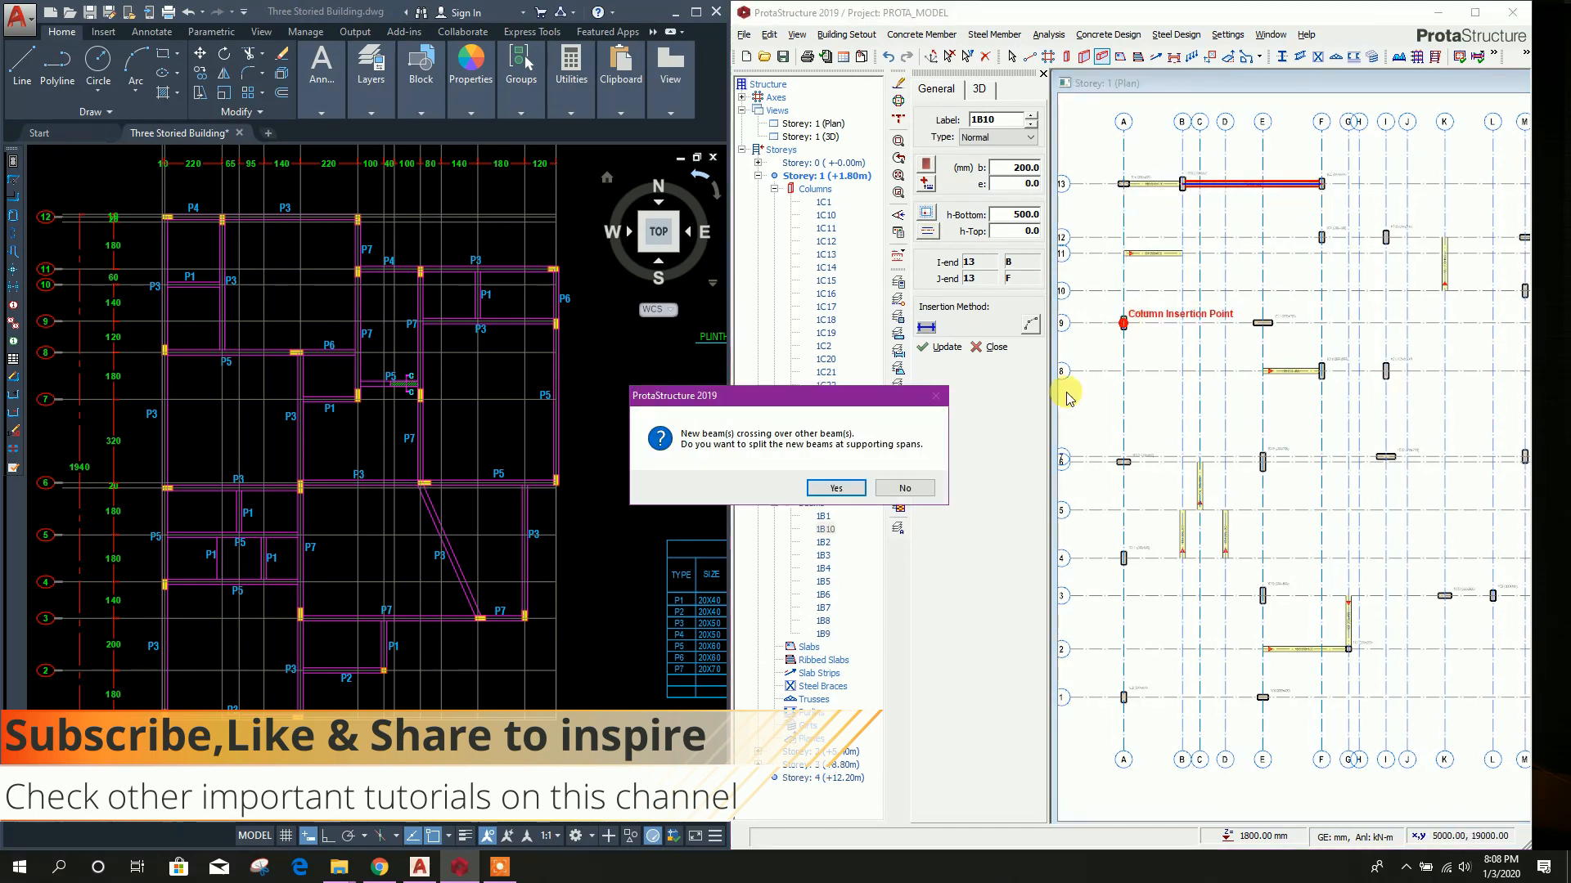
left_click(905, 487)
left_click(1123, 463)
left_click(1123, 558)
left_click(1123, 697)
left_click(1262, 697)
left_click(904, 488)
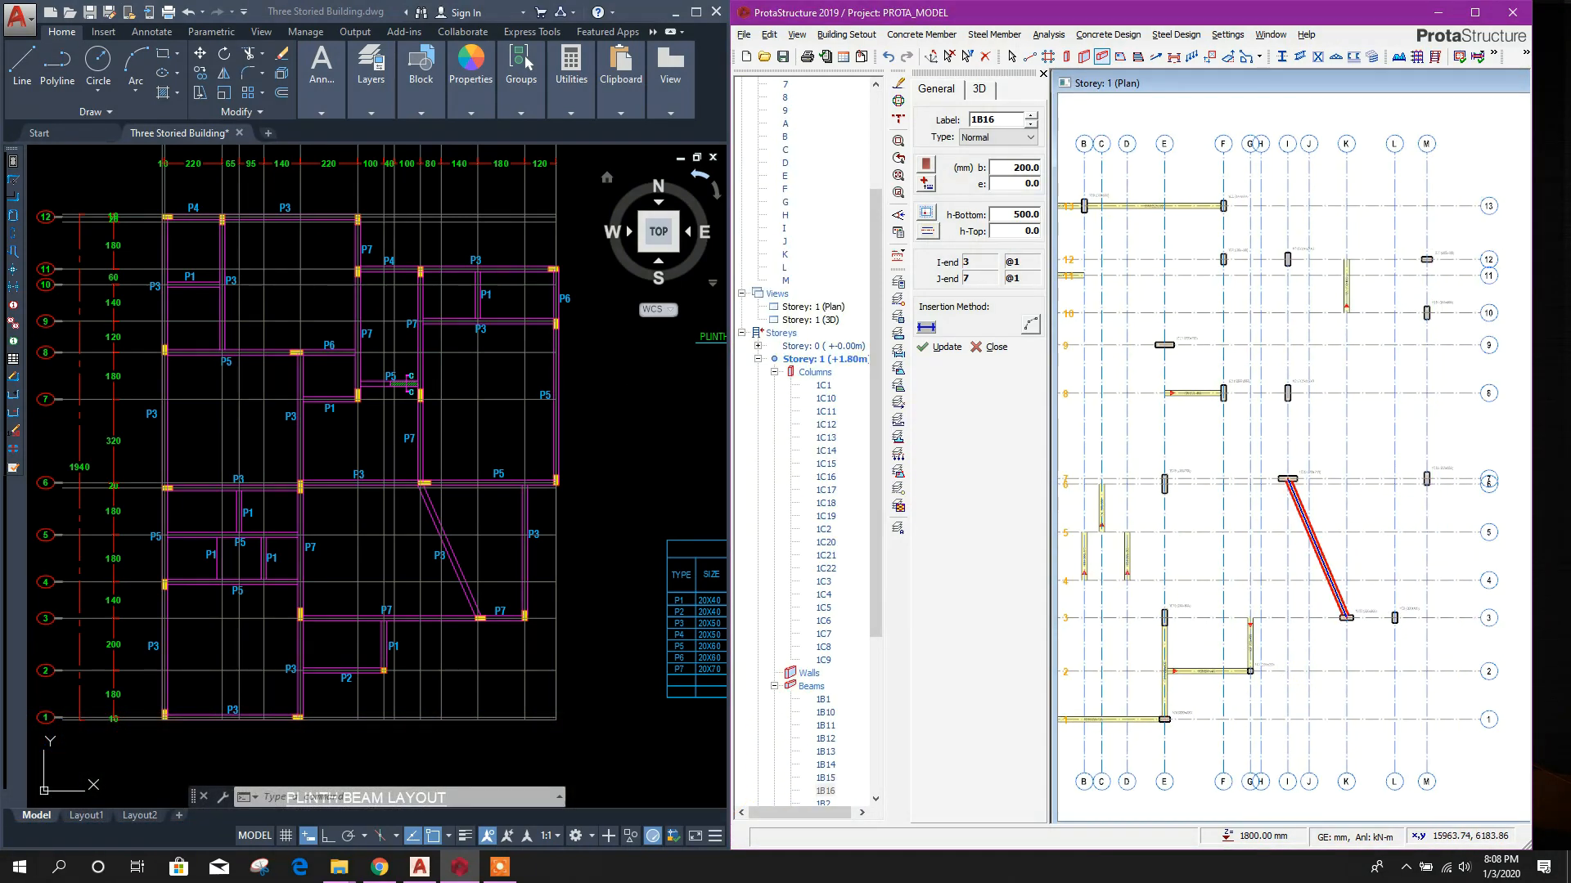
- Place 200 x 500 mm beams on axis L from 3 to 7 and on axis 7 from E to I
left_click(1395, 618)
left_click(1395, 480)
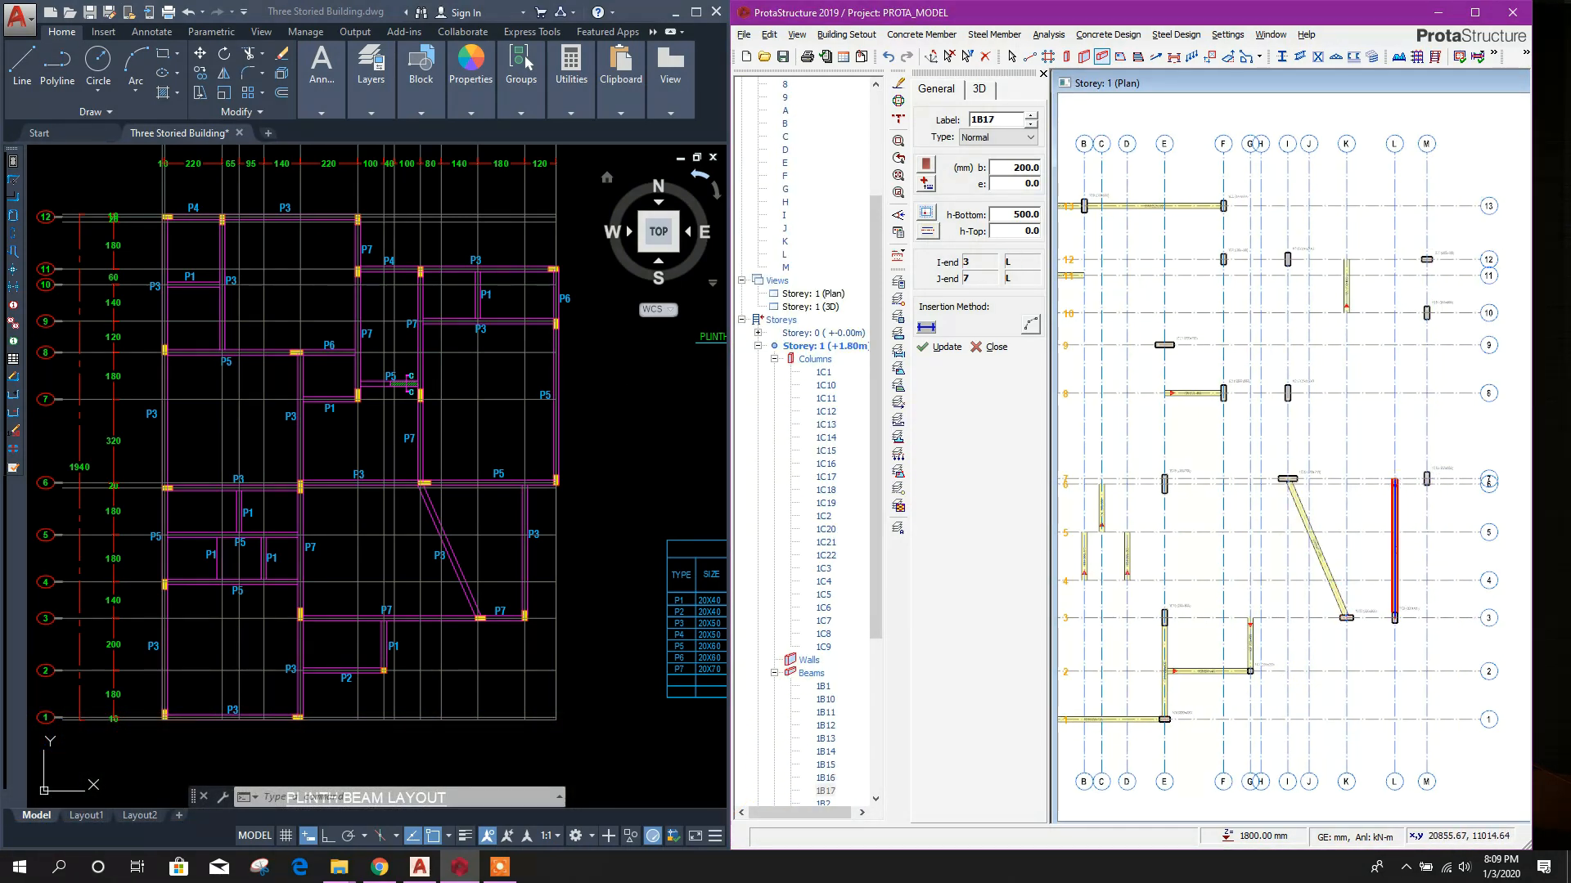
scroll(1162, 491, "up", 3)
left_click(1168, 465)
left_click(1445, 465)
- Place 200 x 500 mm beams on axis 12 (F-I, I-M), axis 10 (I-M) and axis E (6-9), leaving the axis E beam unsplit
scroll(1222, 553, "down", 4)
scroll(1322, 385, "up", 1)
left_click(1225, 344)
left_click(1290, 345)
left_click(1429, 345)
key("Return")
left_click(1289, 398)
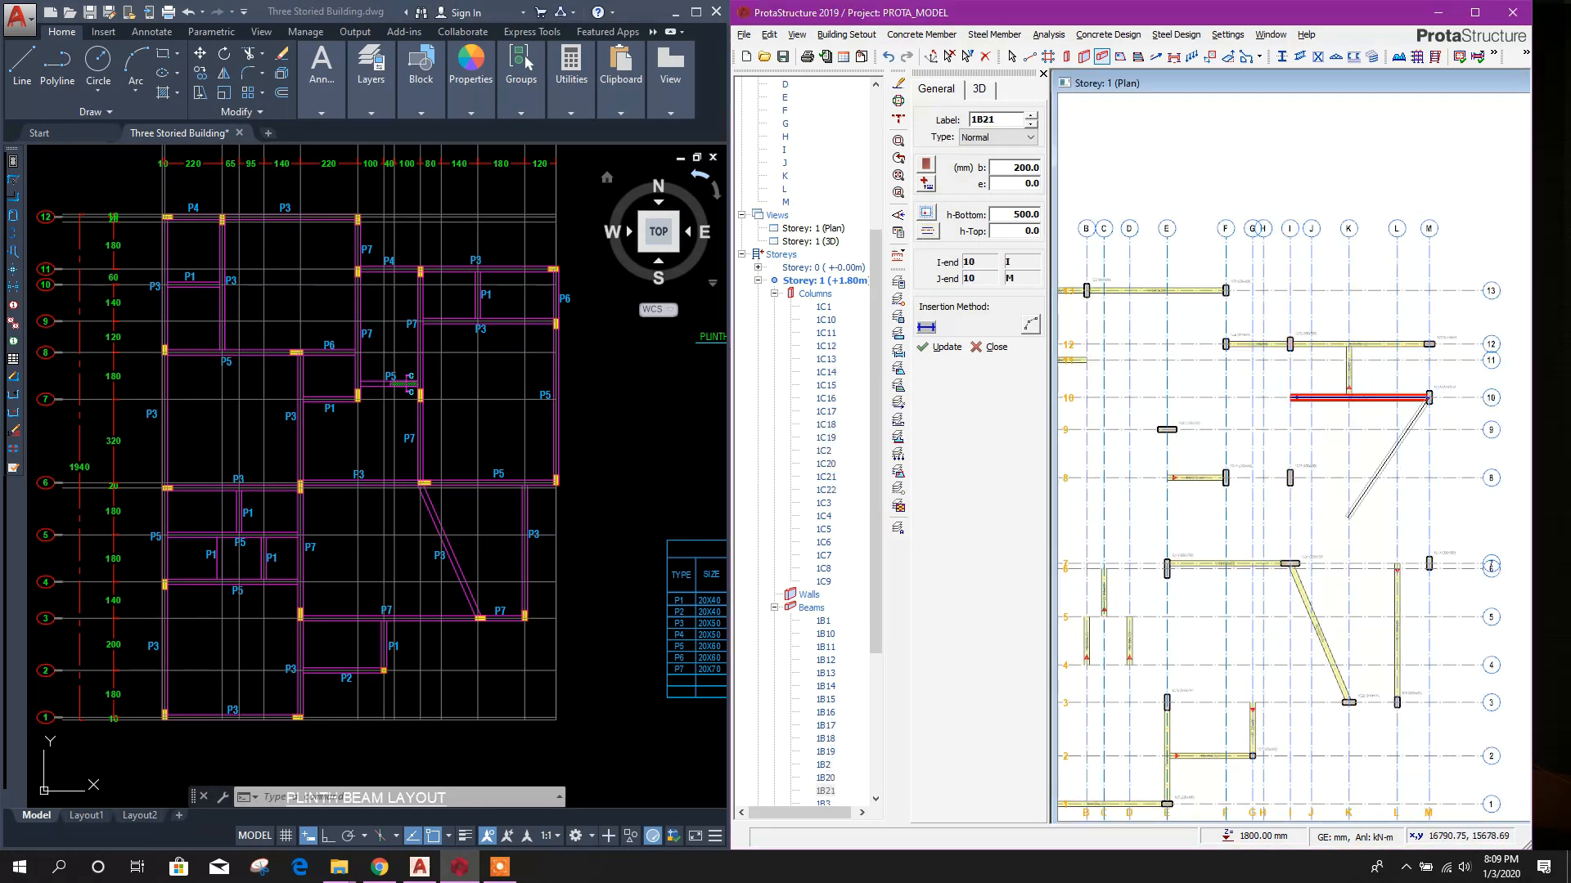
left_click(1166, 568)
left_click(894, 490)
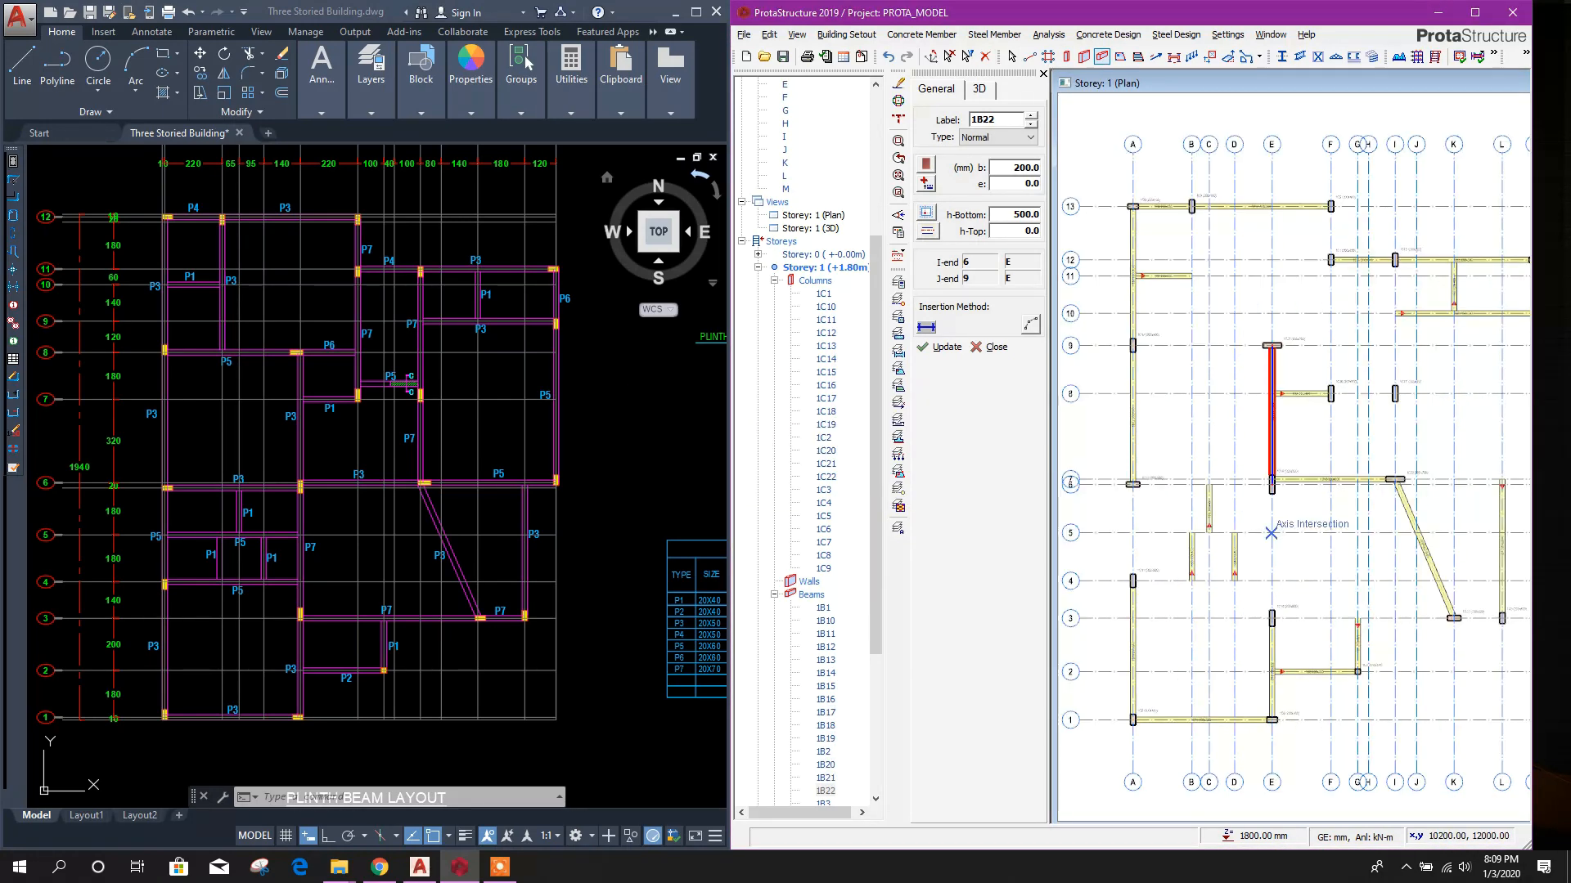
- Set the beam h-Bottom to 600 mm and place beams on axis A from 4 to 6 and on axes 4 and 5 from A to E
double_click(1012, 215)
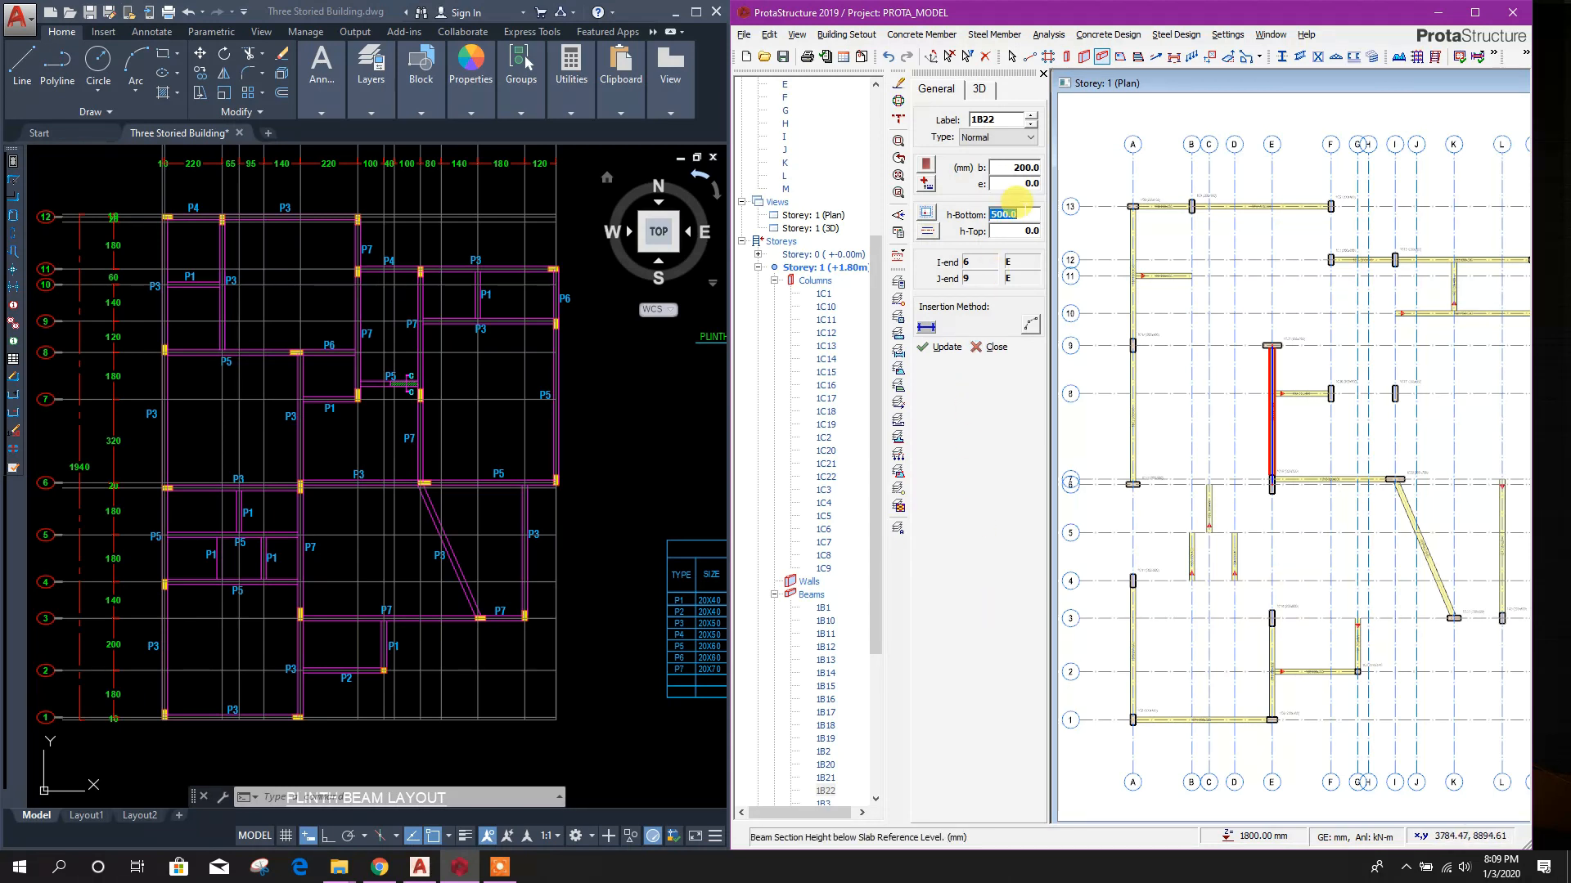
double_click(1022, 167)
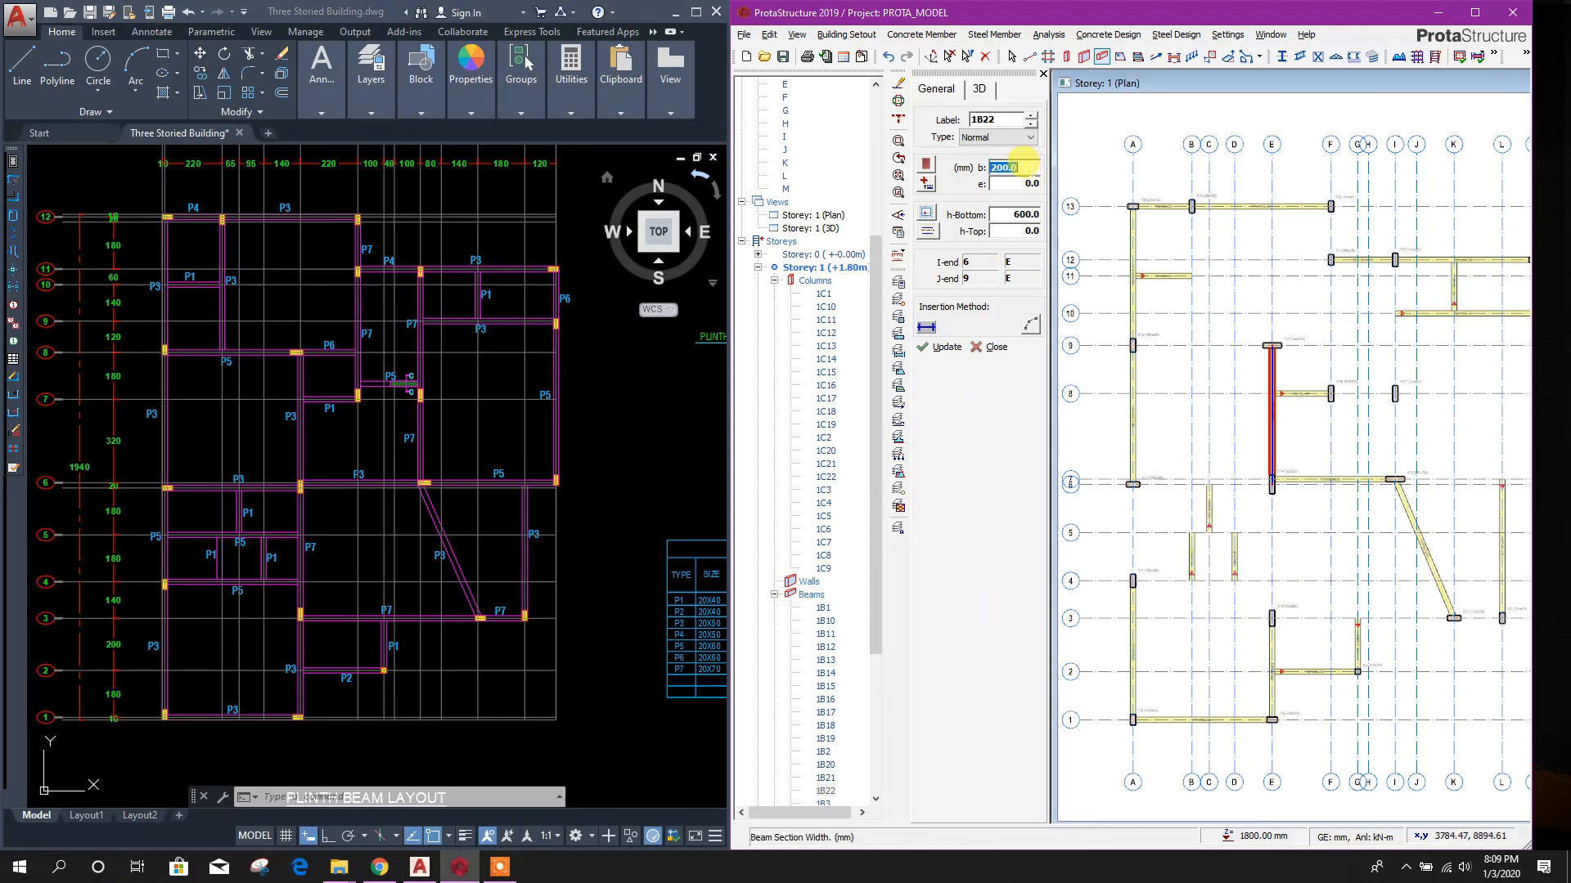
left_click(1133, 581)
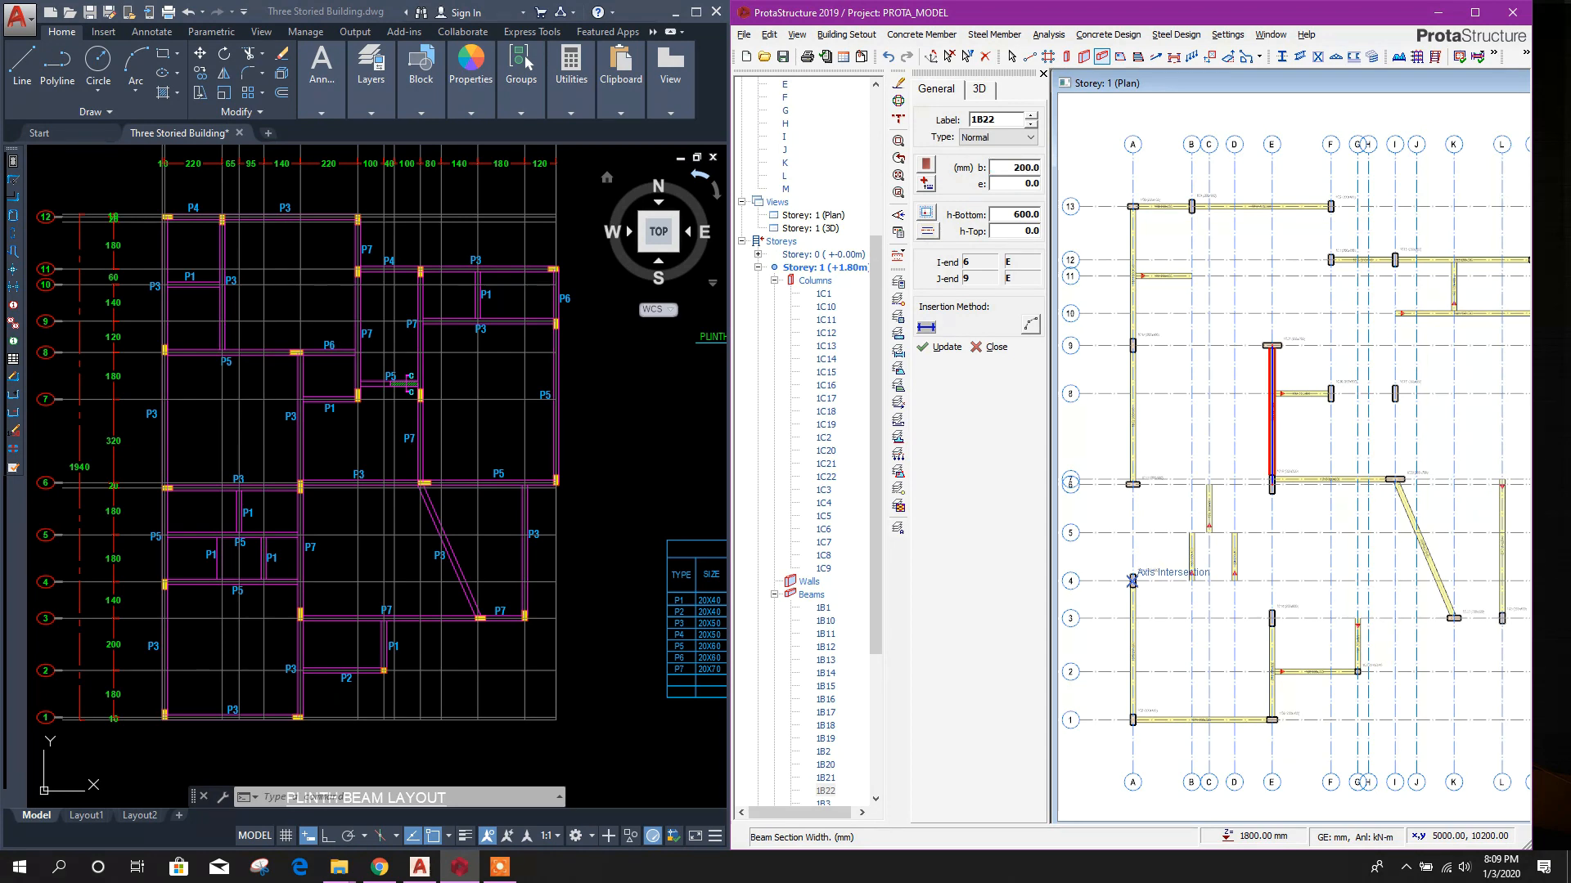
left_click(1133, 486)
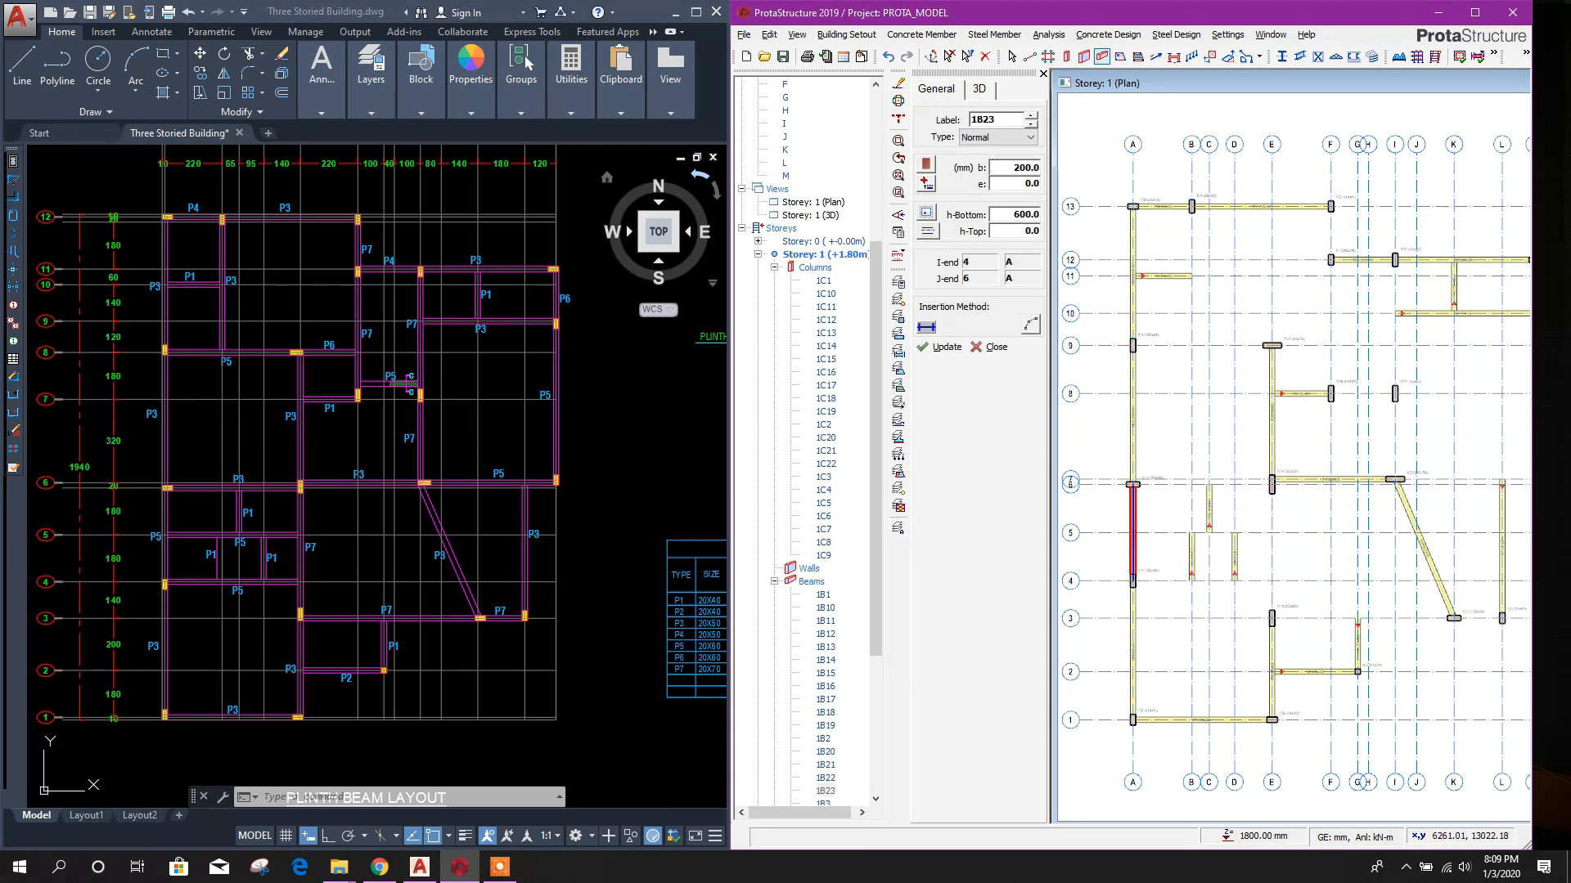
left_click(1133, 532)
left_click(1271, 533)
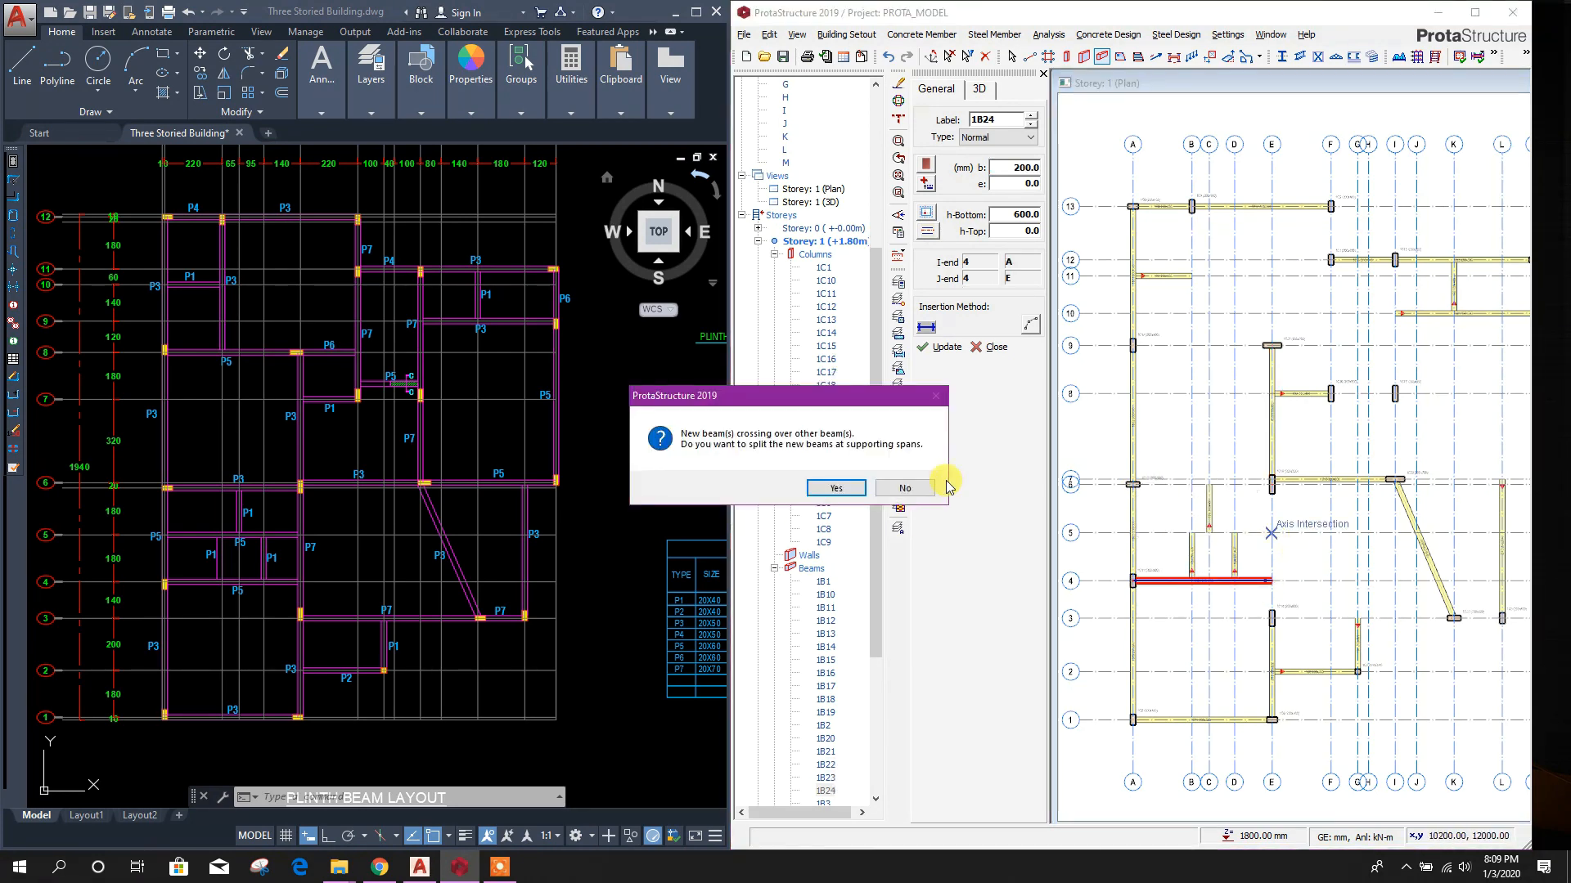
left_click(832, 489)
- Place 200 x 600 mm beams on axis 9 from A to F, axis 7 from I to M, and axis M from 7 to 12
left_click(1132, 345)
left_click(1330, 345)
middle_click_drag(1292, 442, 1291, 389)
left_click(1447, 472)
left_click(1448, 251)
- Set the beam h-Bottom to 500 mm and place beams on axis B from 13 to 9 and axis 6 from A to E
double_click(1014, 214)
type("500")
left_click(1168, 177)
left_click(1168, 317)
left_click(1109, 456)
left_click(1249, 455)
- Set the beam h-Bottom to 700 mm and place beams on axis E from 3 to 6 and axis 3 from E through K to L
double_click(1014, 214)
type("700")
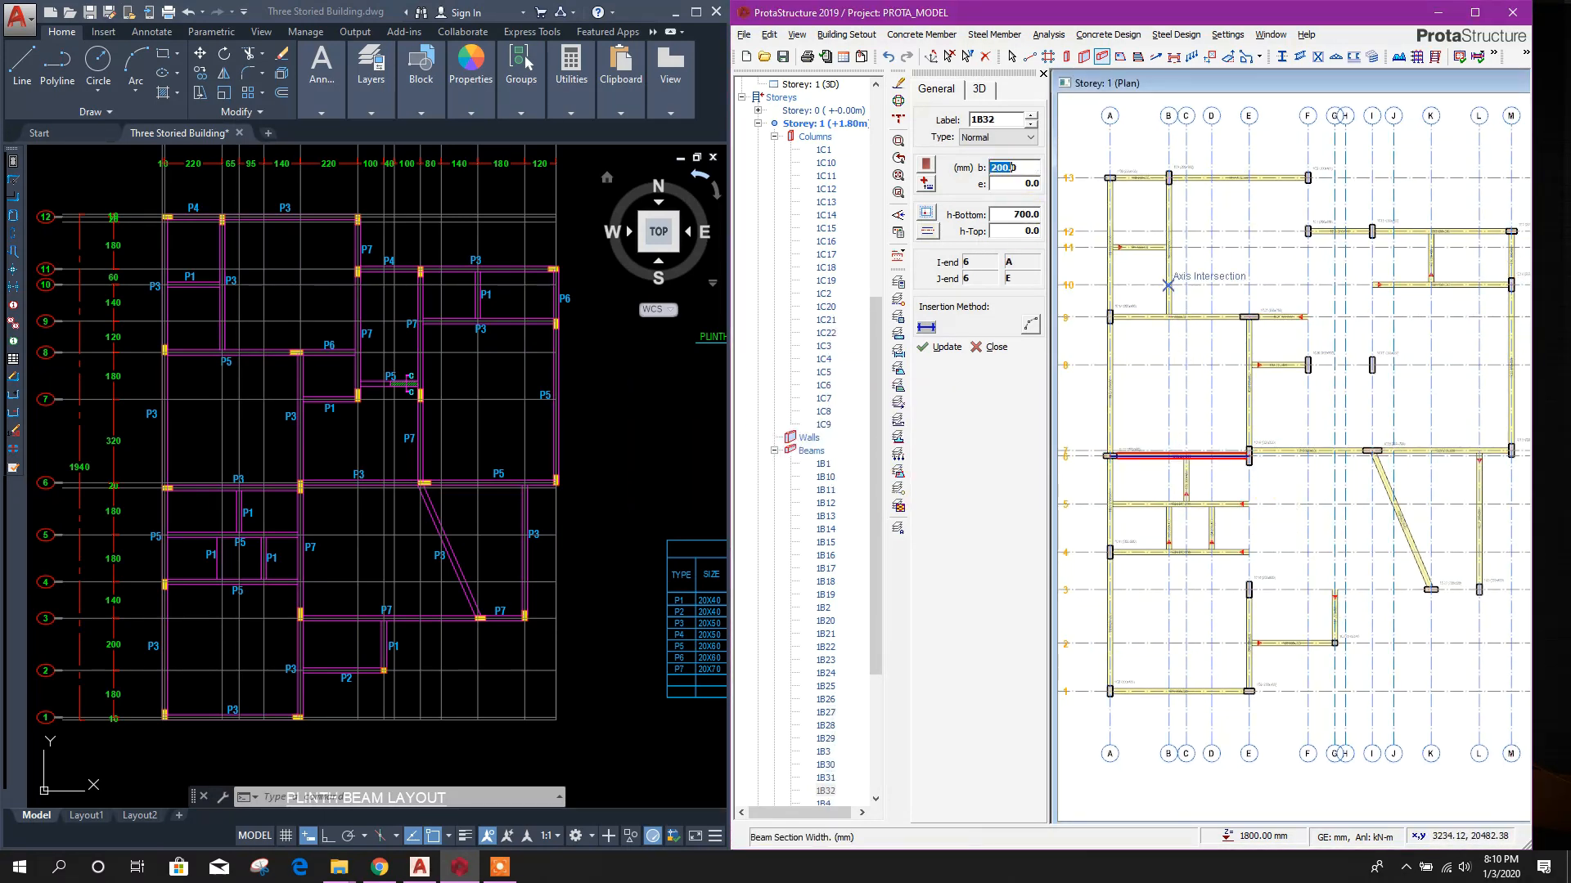
scroll(1246, 446, "up", 2)
scroll(1246, 443, "down", 3)
left_click(1383, 618)
left_click(1432, 618)
- Place 200 x 700 mm beams on axis F from 8 through 12 to 13 and on axis I from 12 through 8 to 7
middle_click_drag(1262, 259, 1294, 311)
left_click(1294, 445)
left_click(1294, 310)
left_click(1358, 311)
left_click(1358, 444)
left_click(1359, 530)
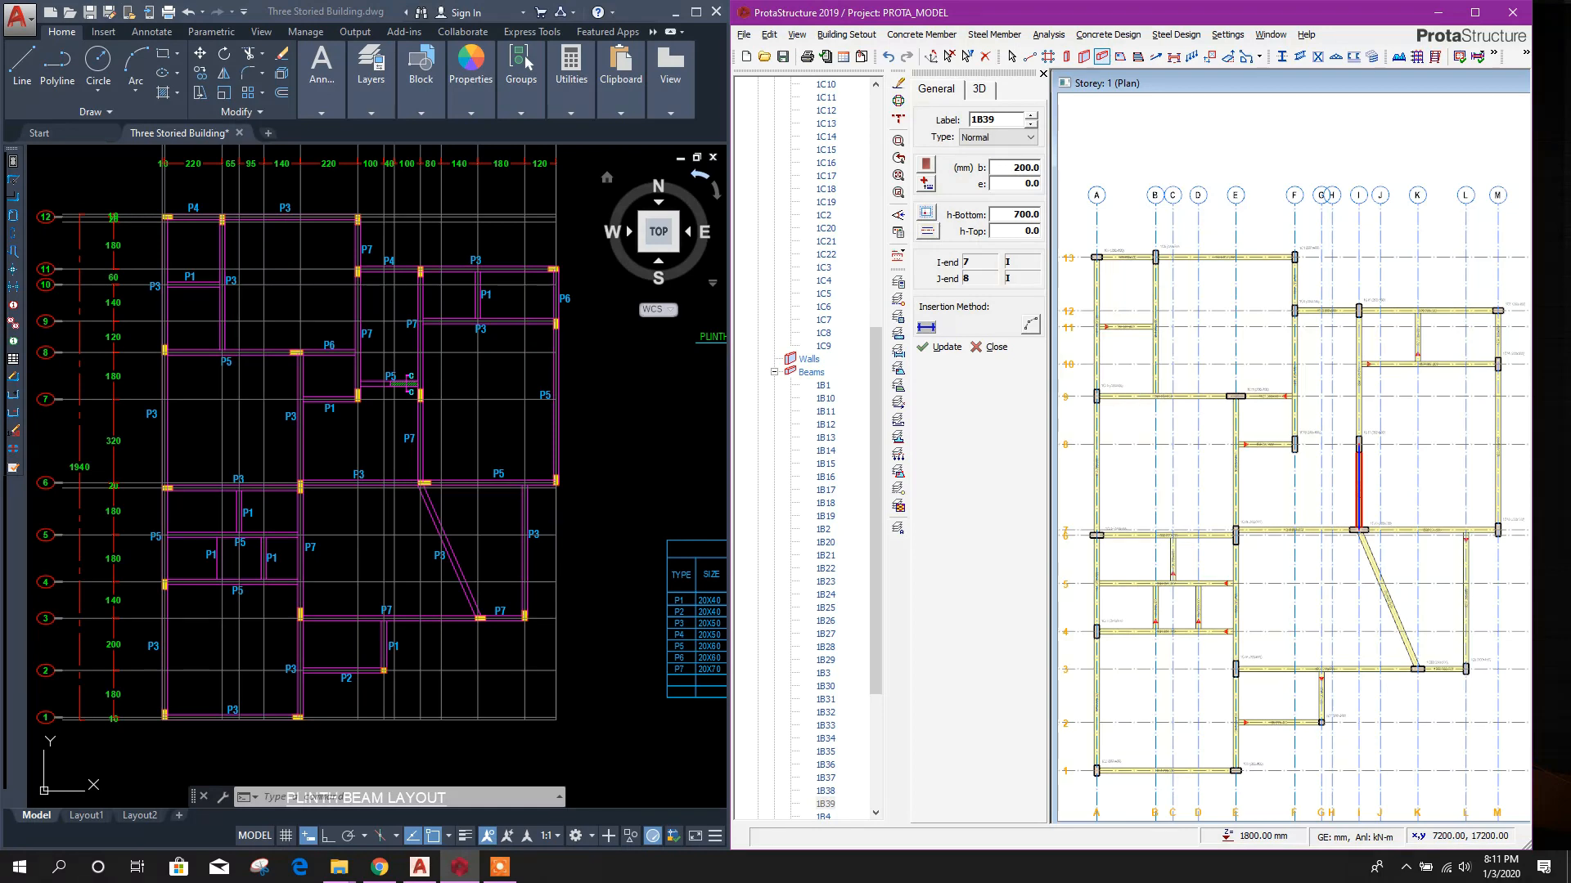
- Maximize the ProtaStructure window to show the Storey 1 plan and 3D views together, and end the beam command
scroll(1336, 450, "up", 3)
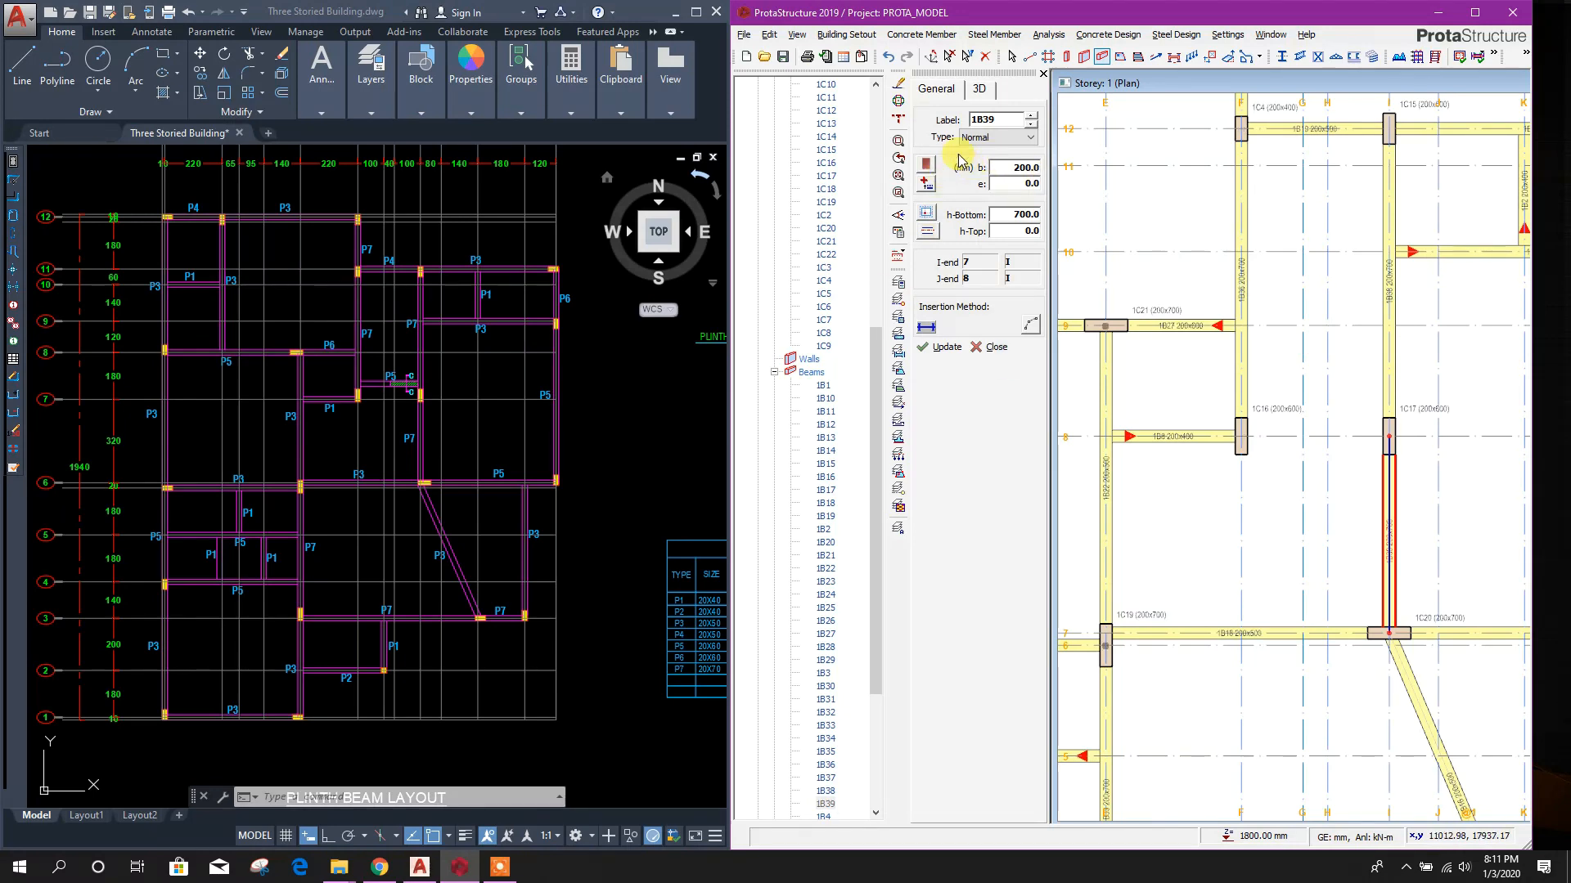
left_click_drag(1170, 13, 1173, 59)
left_click(1268, 51)
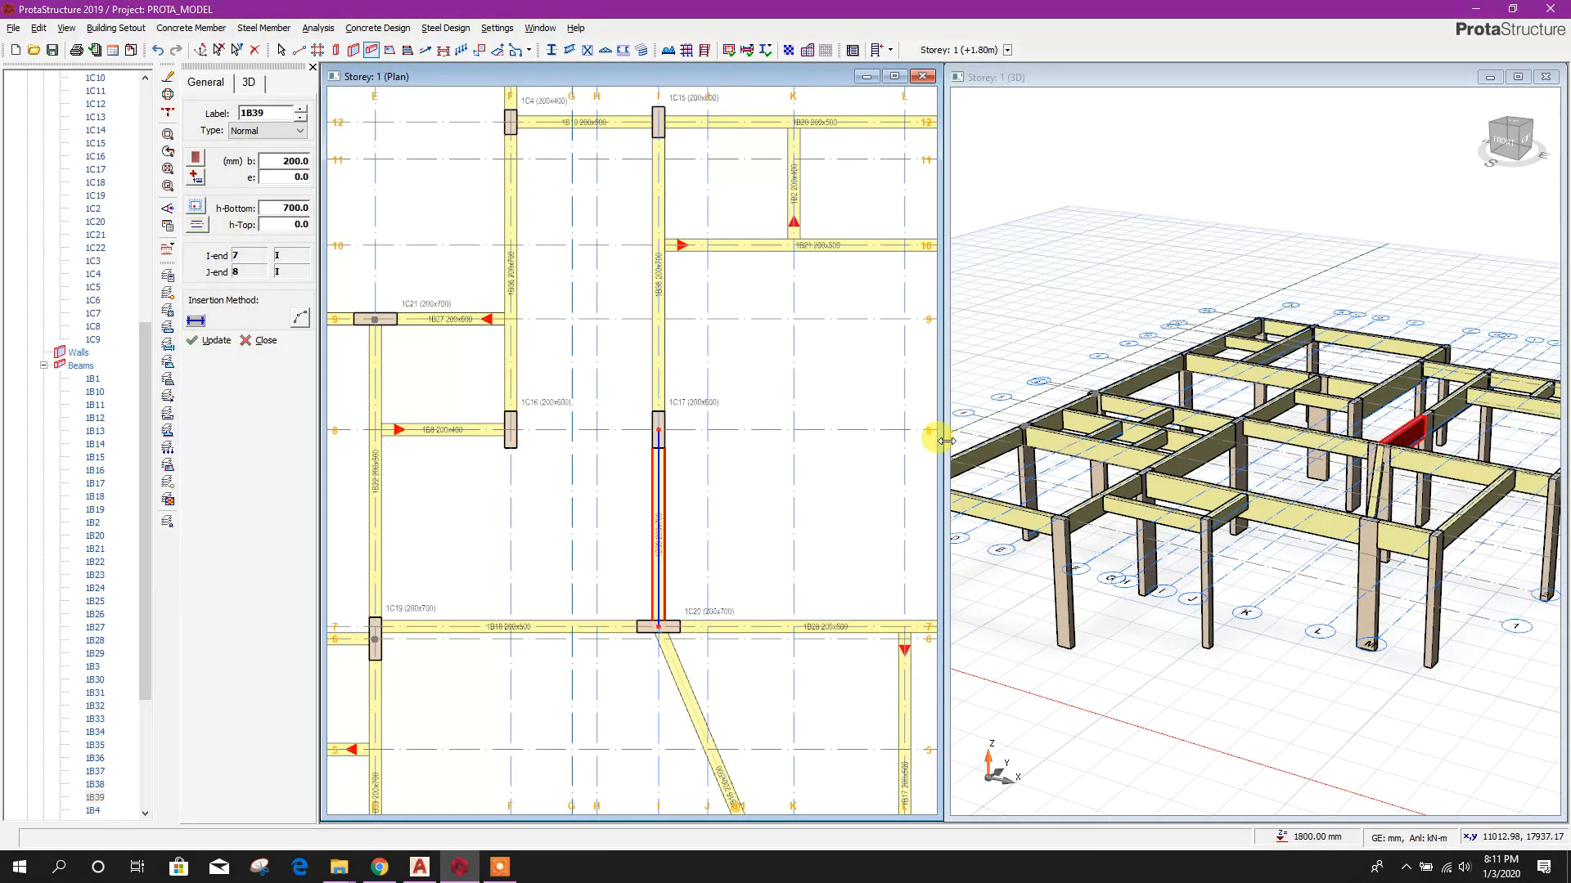
scroll(807, 449, "down", 5)
middle_click_drag(607, 477, 680, 459)
key("Escape")
key("Escape")
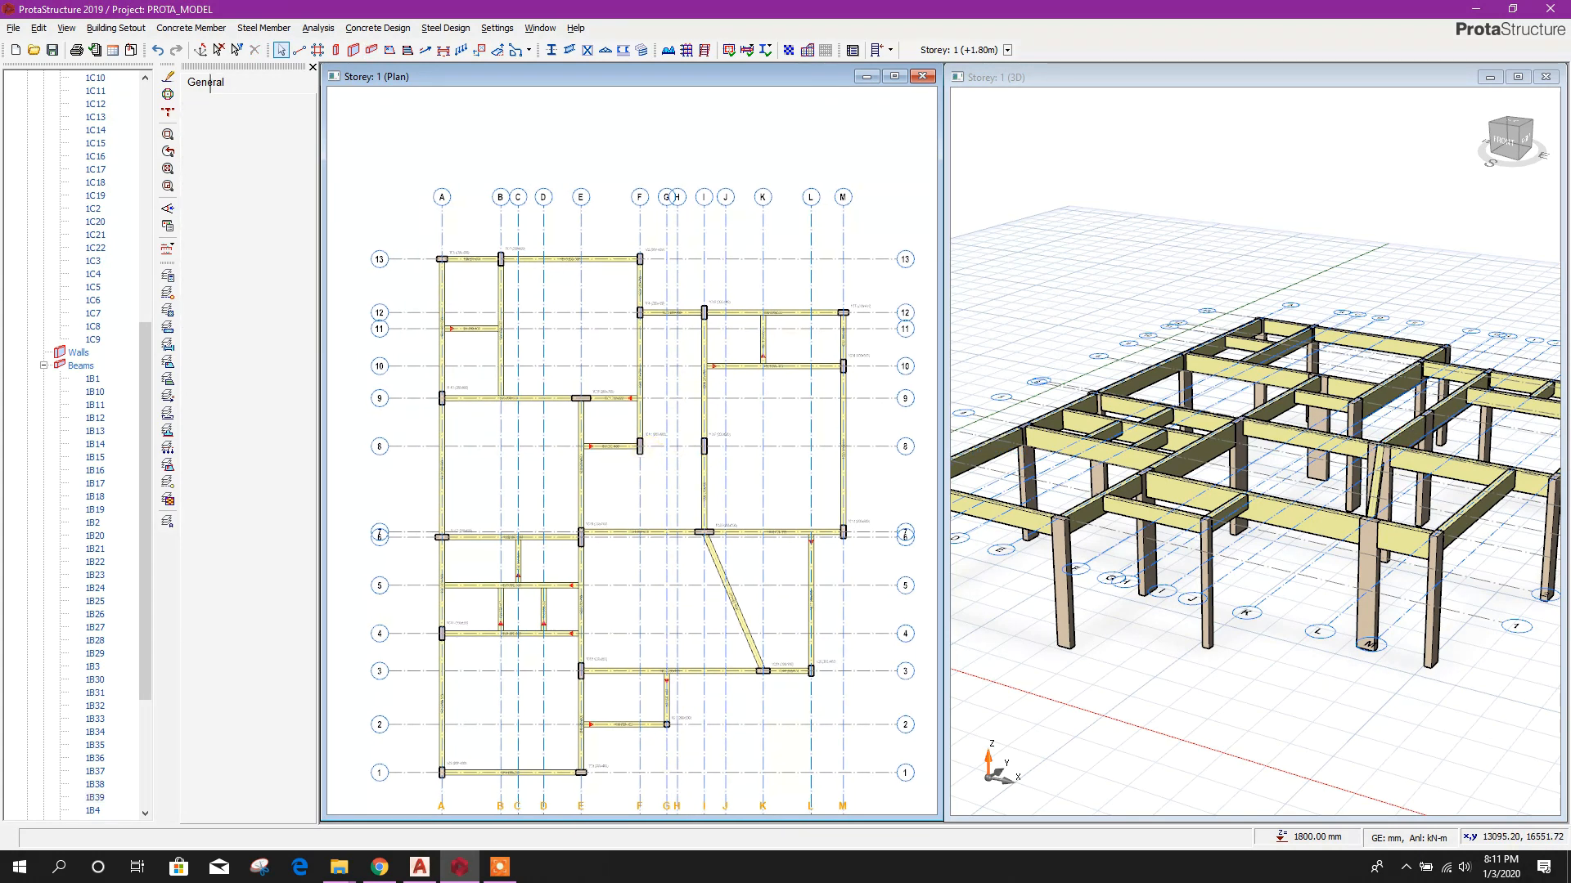
- Offset axis 8 by 600 mm toward axis 9
scroll(470, 476, "up", 1)
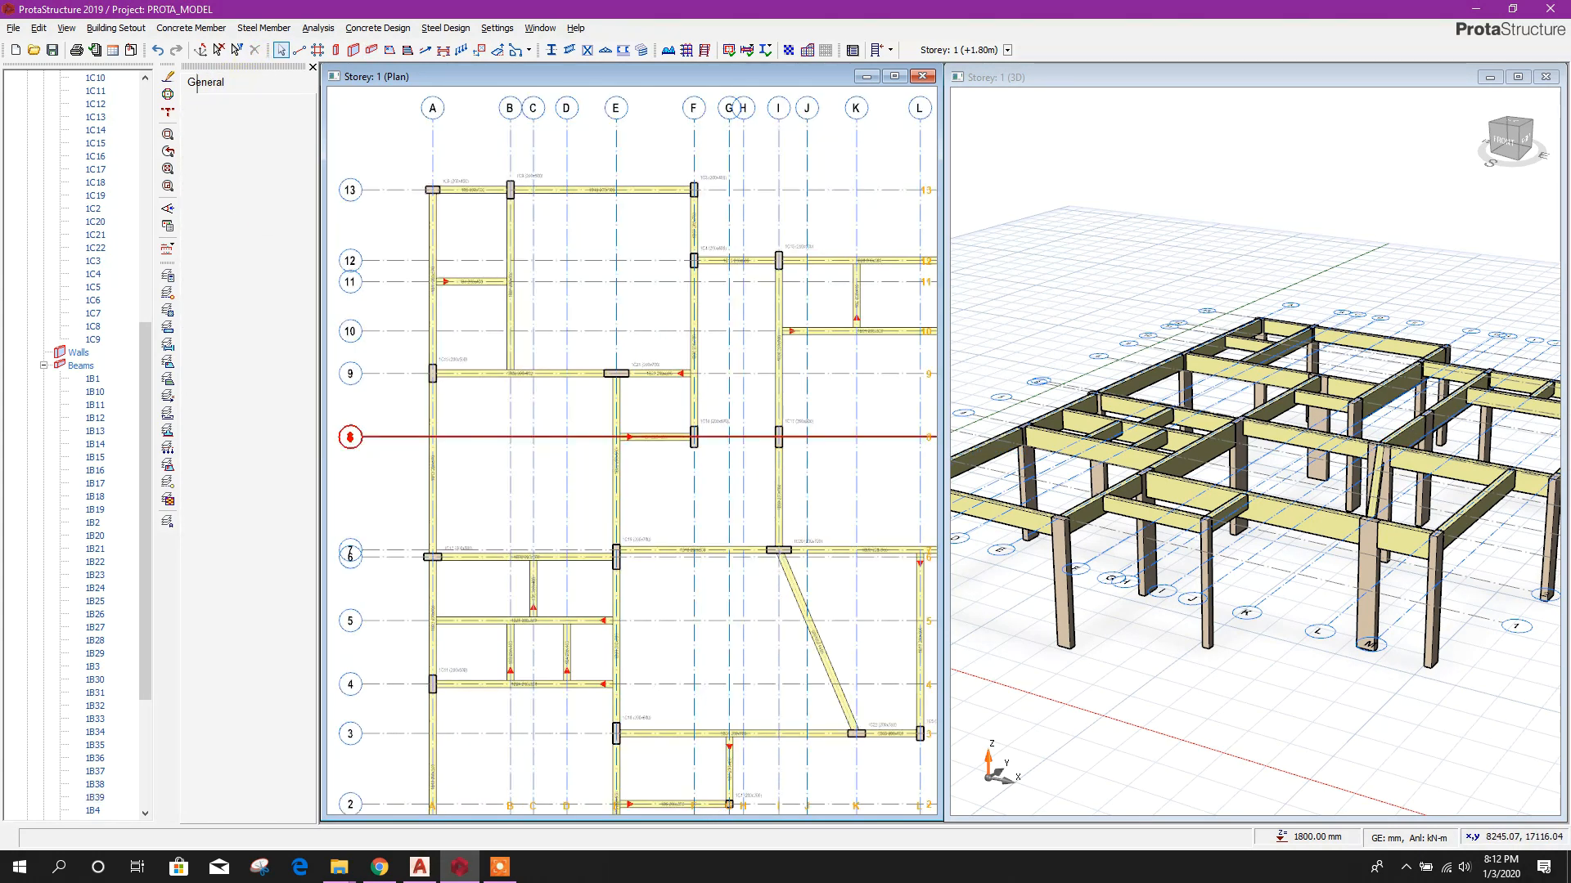
left_click(551, 439)
right_click(551, 439)
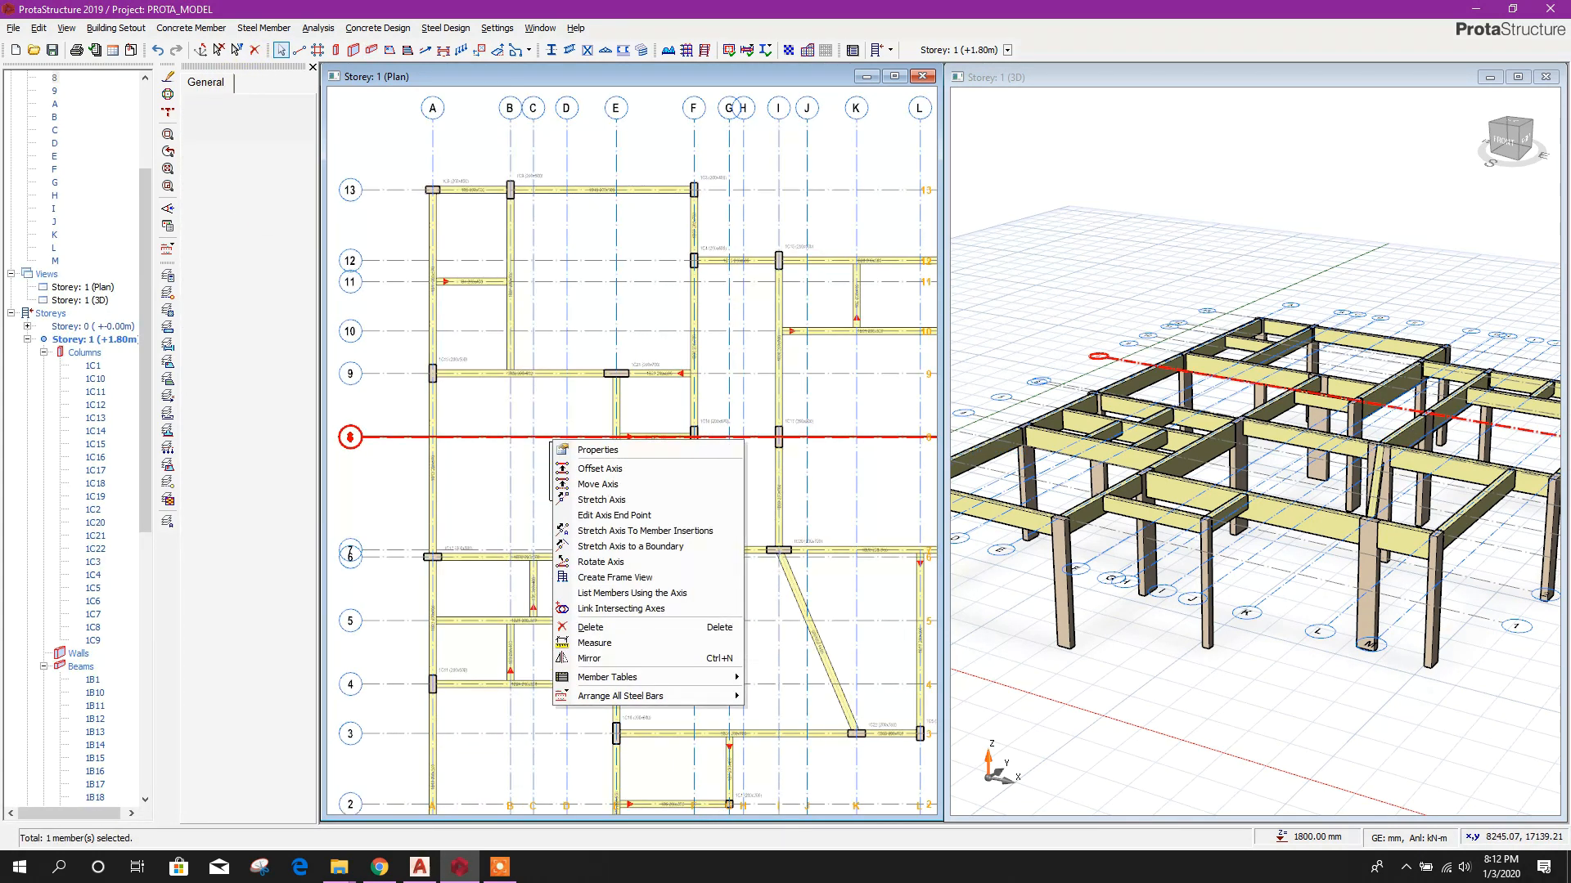
left_click(645, 468)
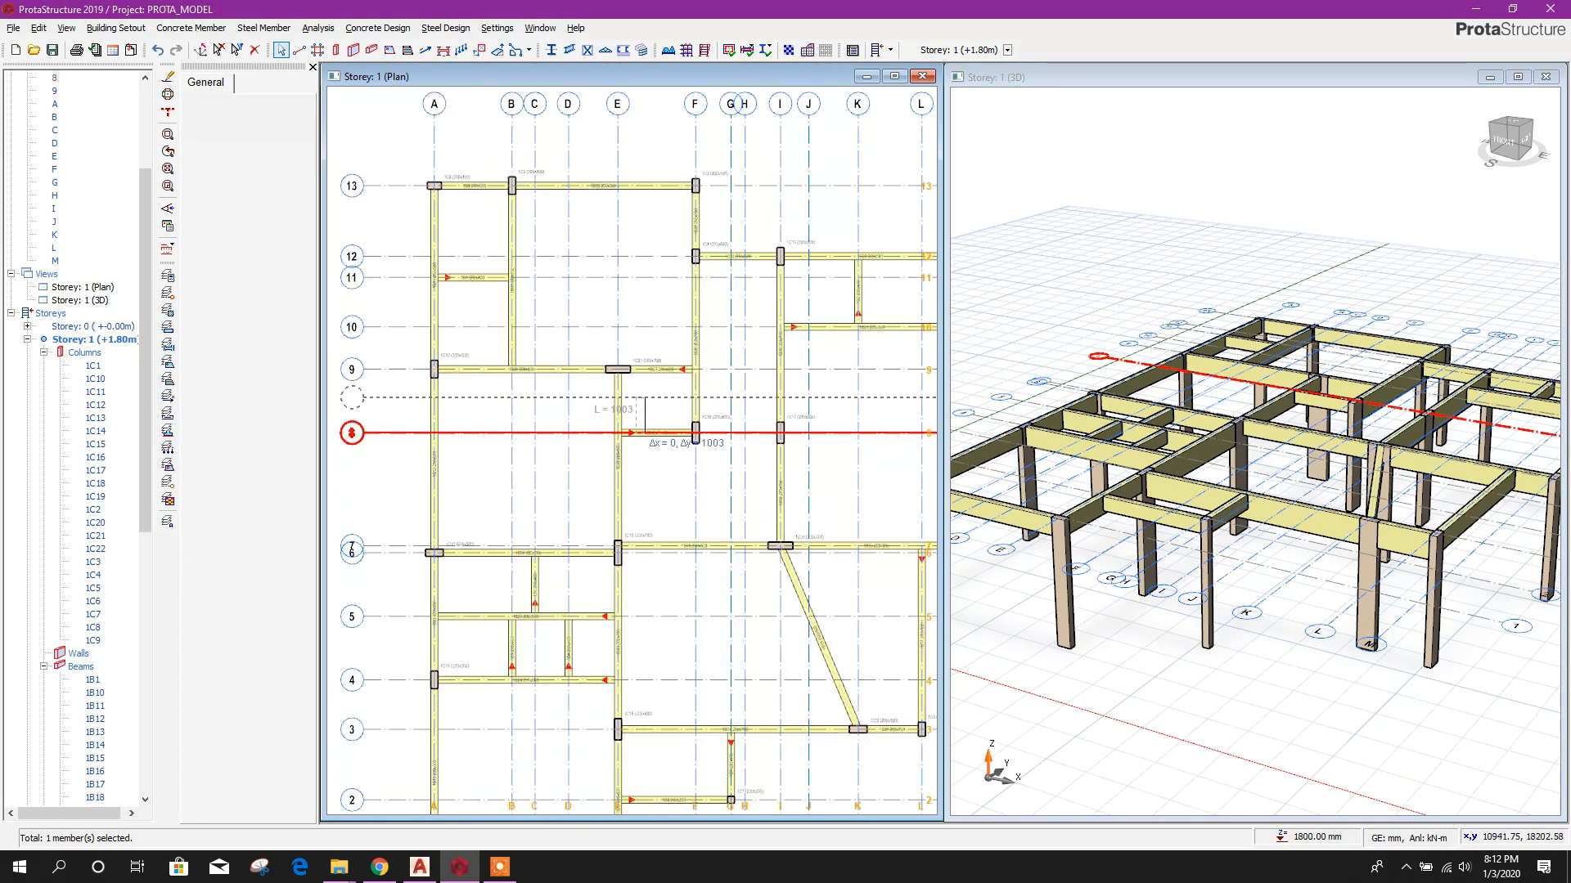
scroll(643, 400, "up", 1)
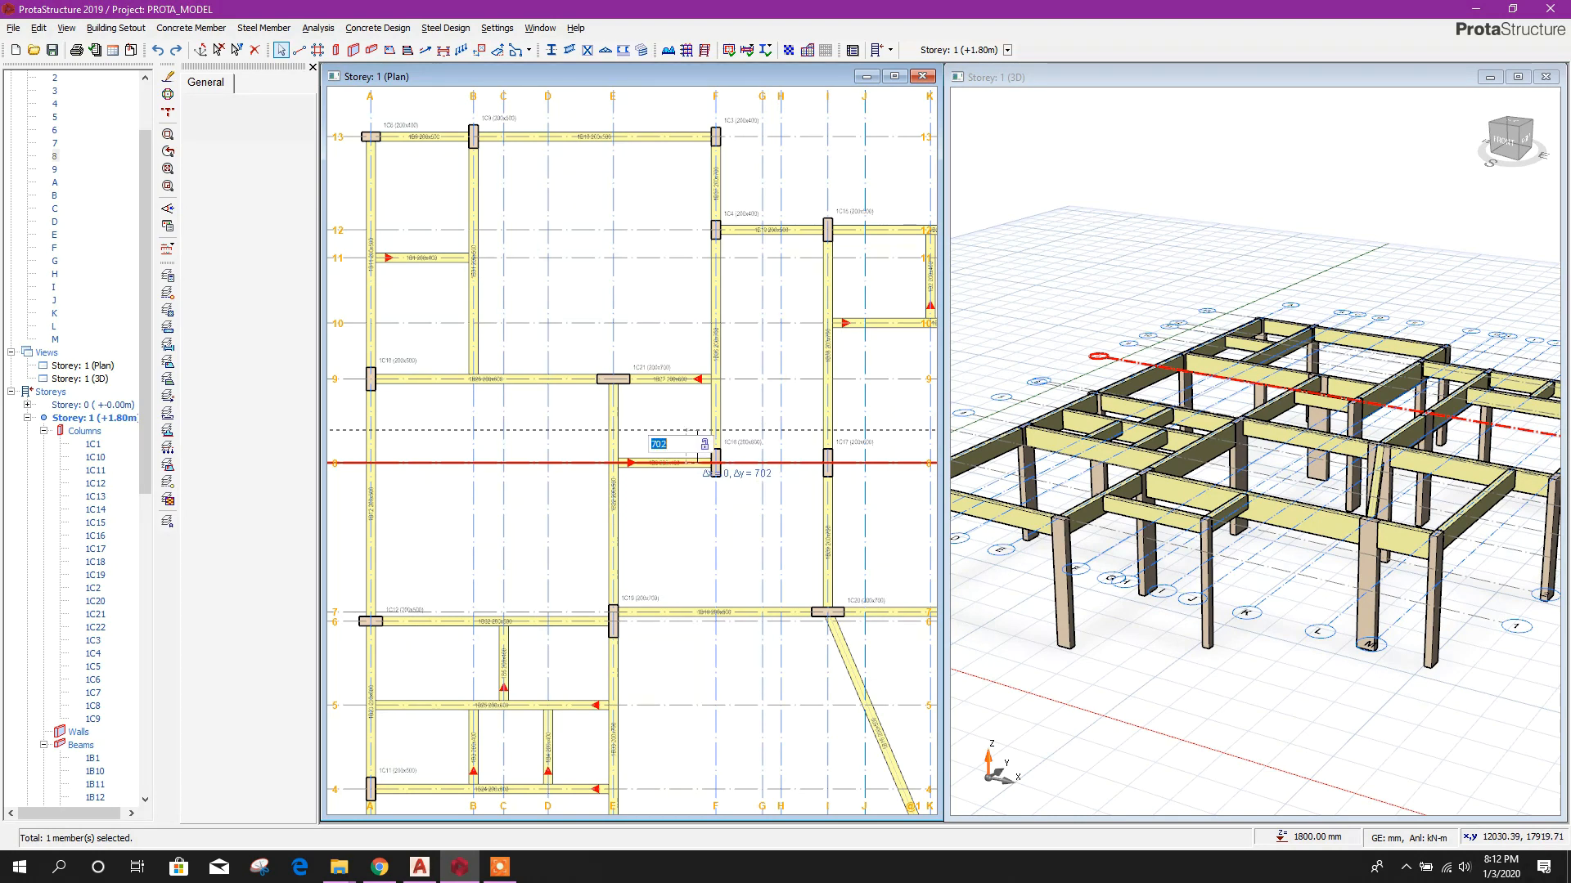
type("600")
key("Return")
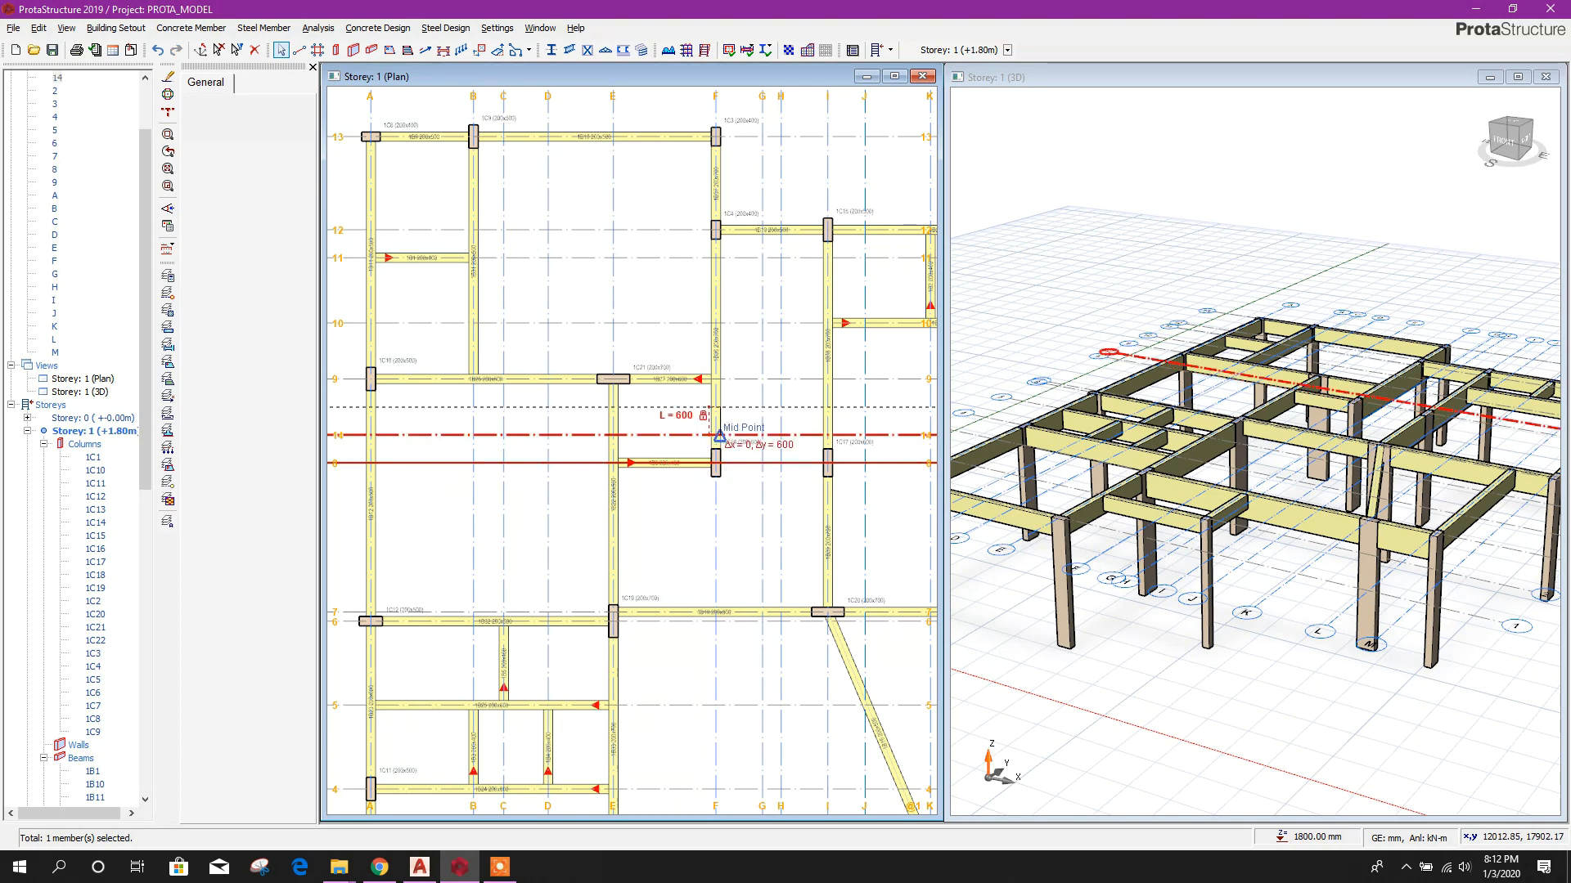
scroll(687, 524, "down", 2)
key("Escape")
key("Escape")
- Make the new axis 14 a hidden axis and switch off its view codes
middle_click_drag(741, 544, 726, 557)
scroll(646, 499, "up", 2)
left_click(687, 473)
right_click(687, 473)
left_click(720, 482)
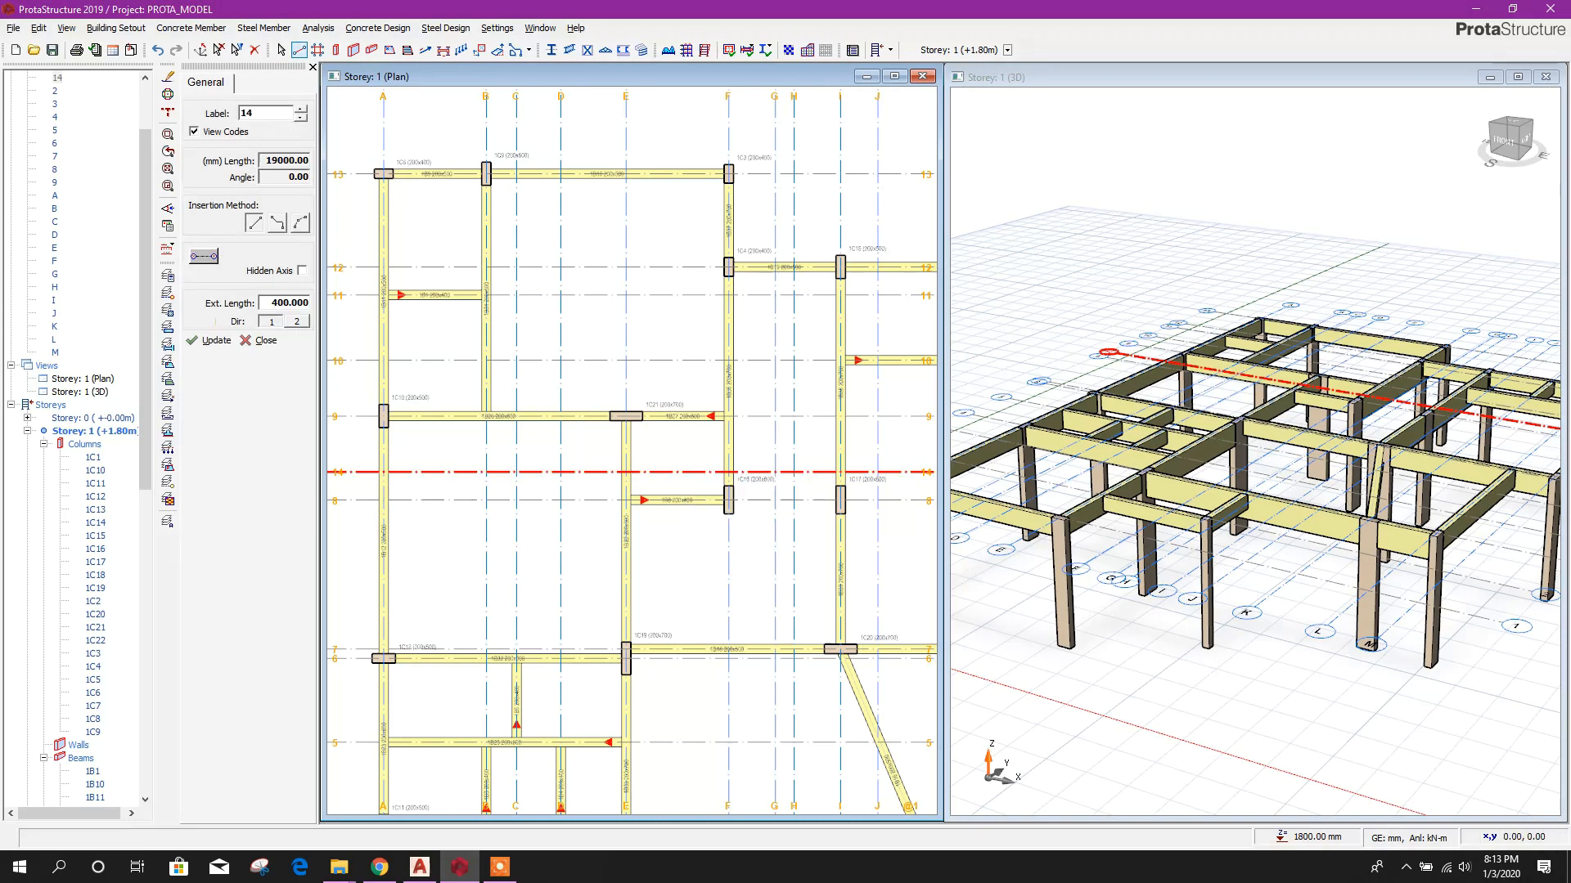
scroll(733, 417, "down", 2)
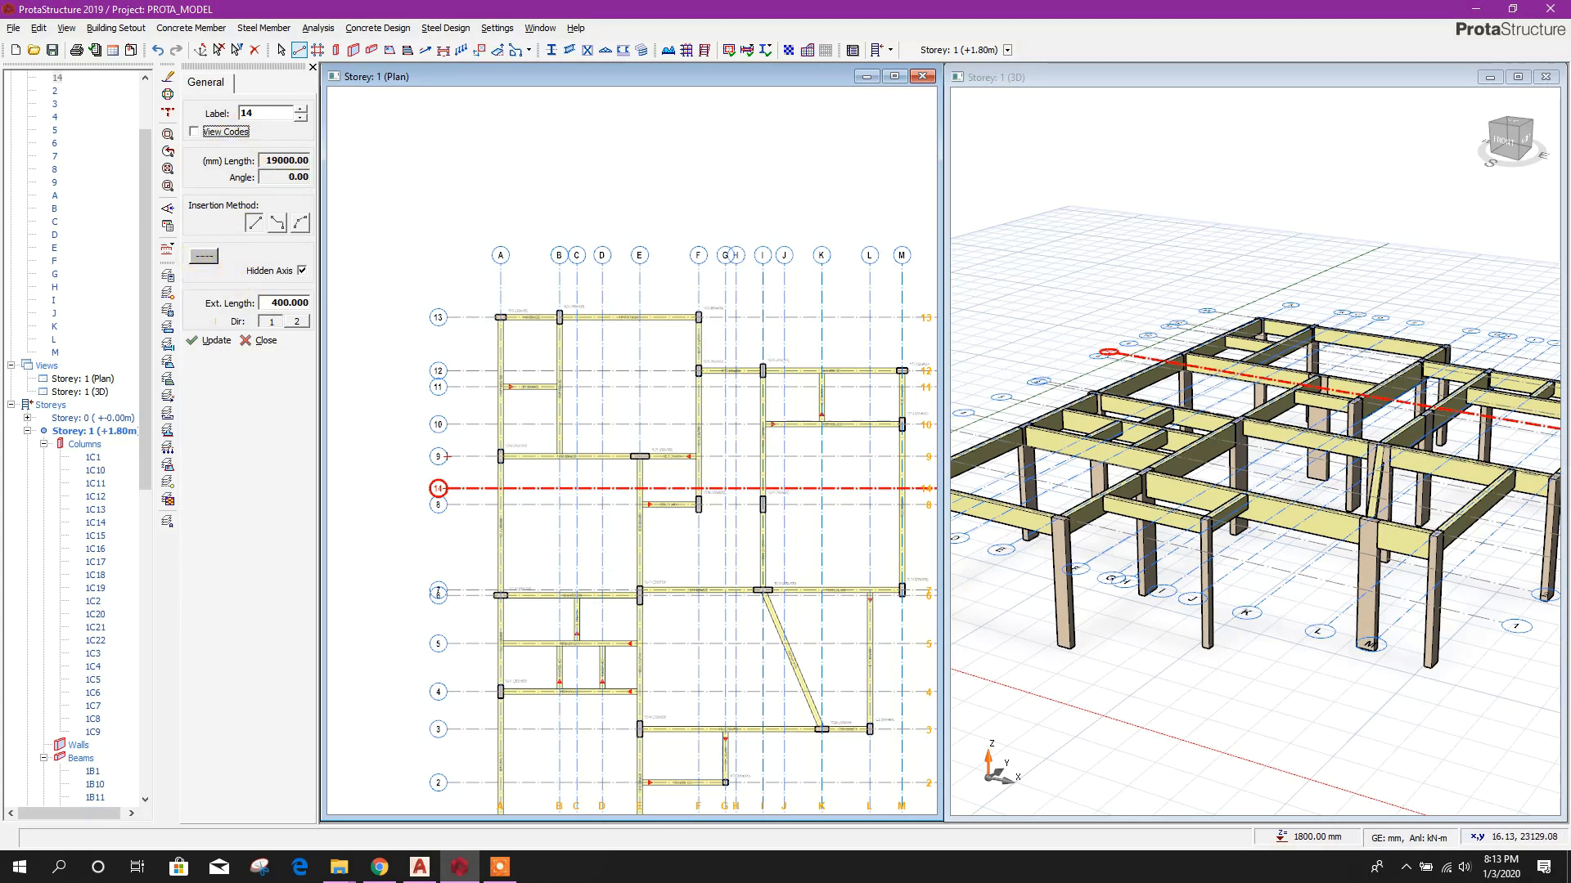
middle_click_drag(777, 522, 758, 493)
key("Escape")
key("Escape")
- Set the beam h-Bottom to 600 mm and place a 200 mm wide beam on axis 14 from F to I
scroll(691, 466, "up", 5)
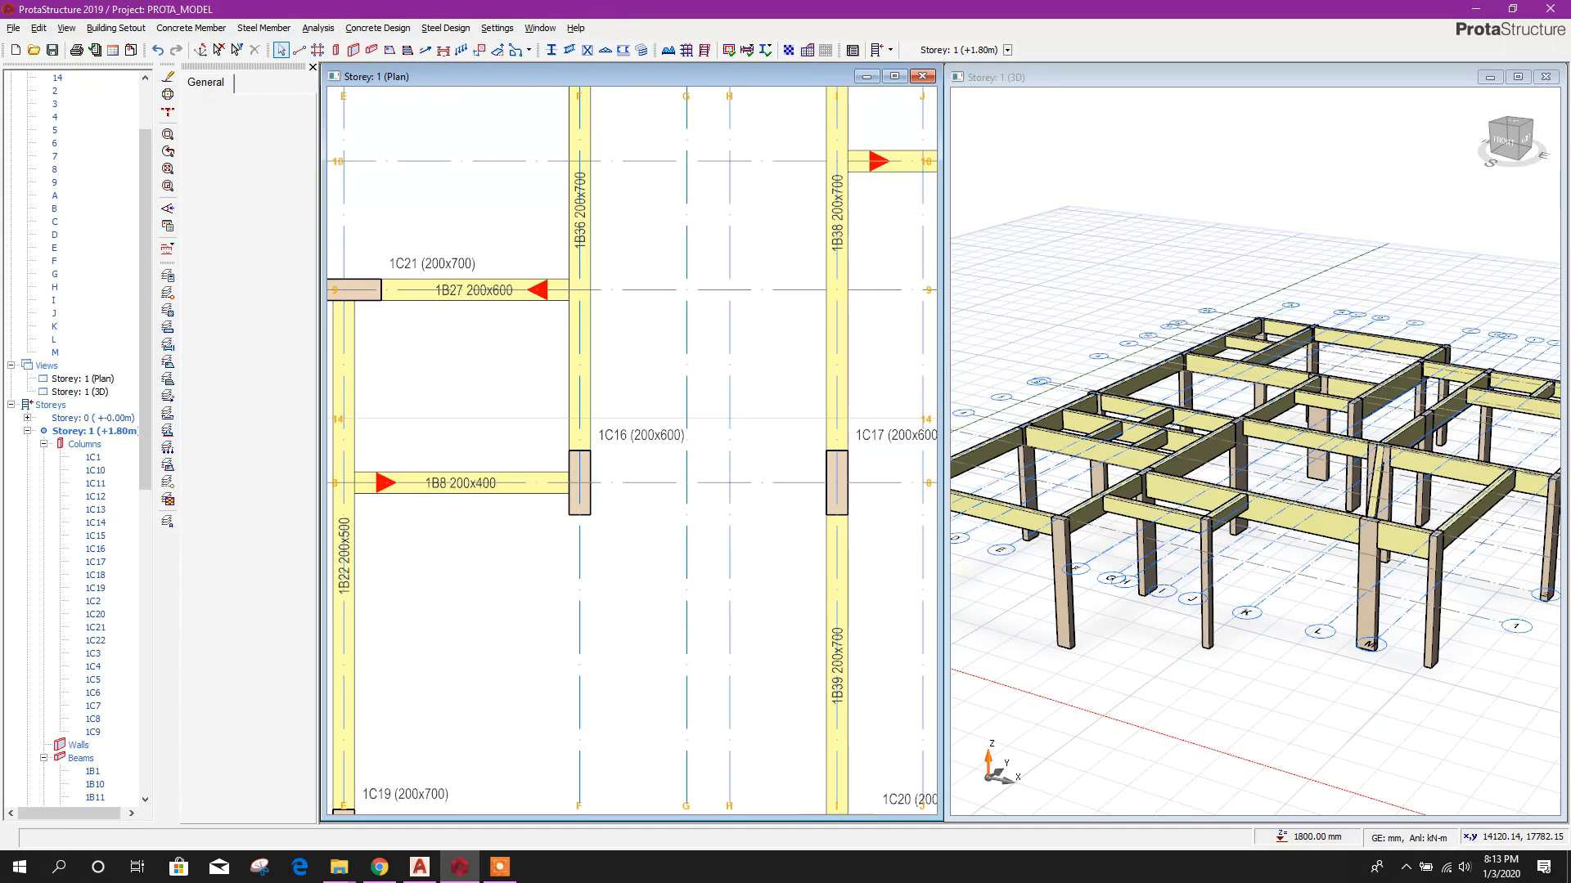
scroll(741, 519, "down", 3)
left_click(371, 50)
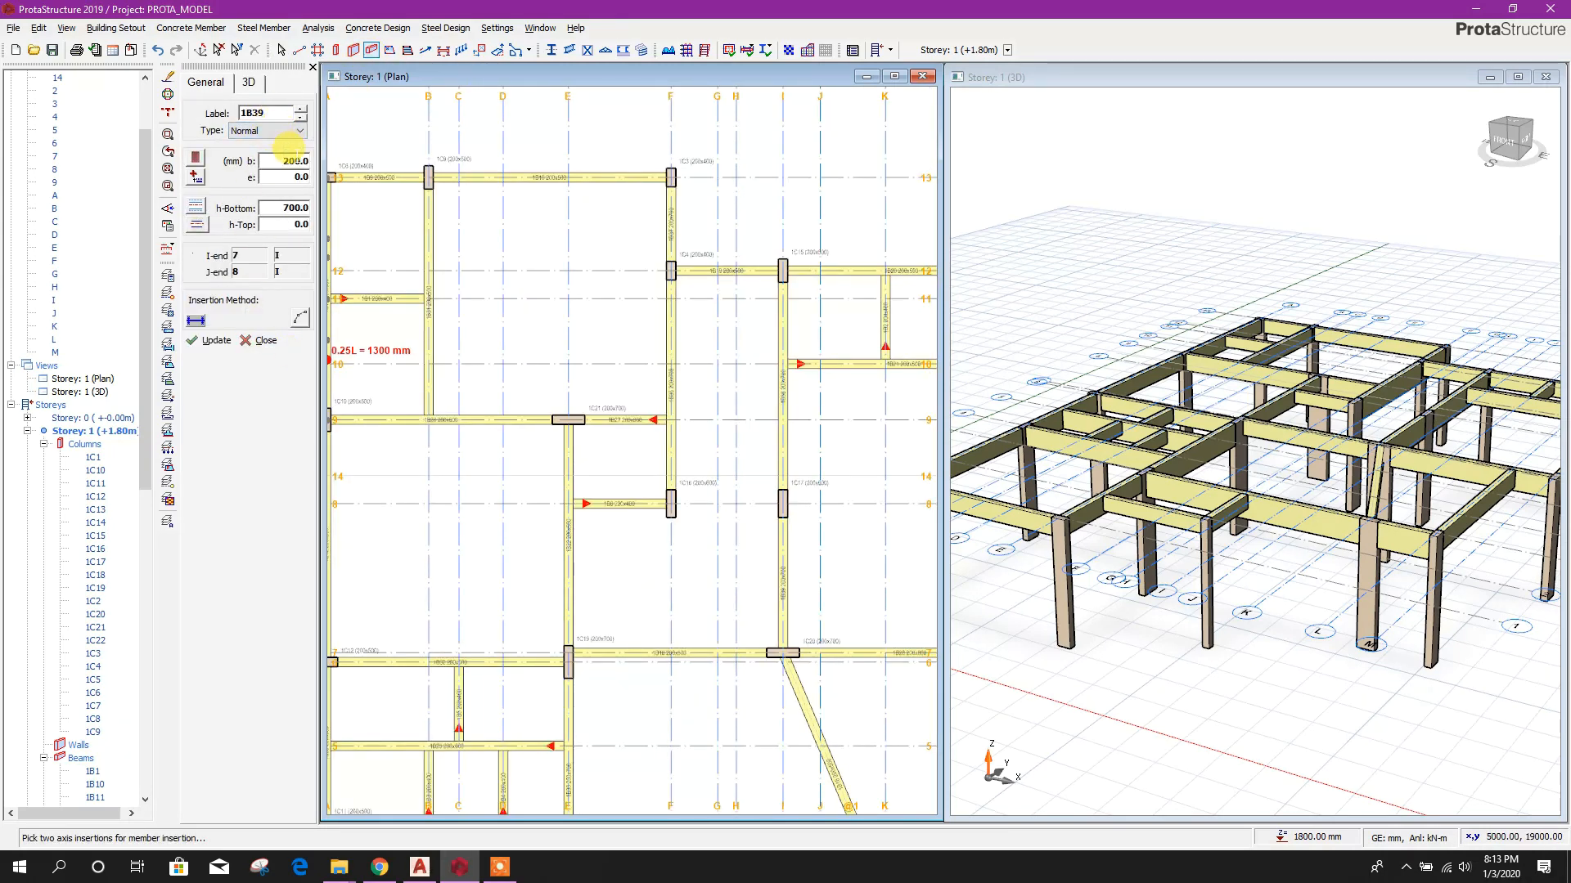
left_click(288, 207)
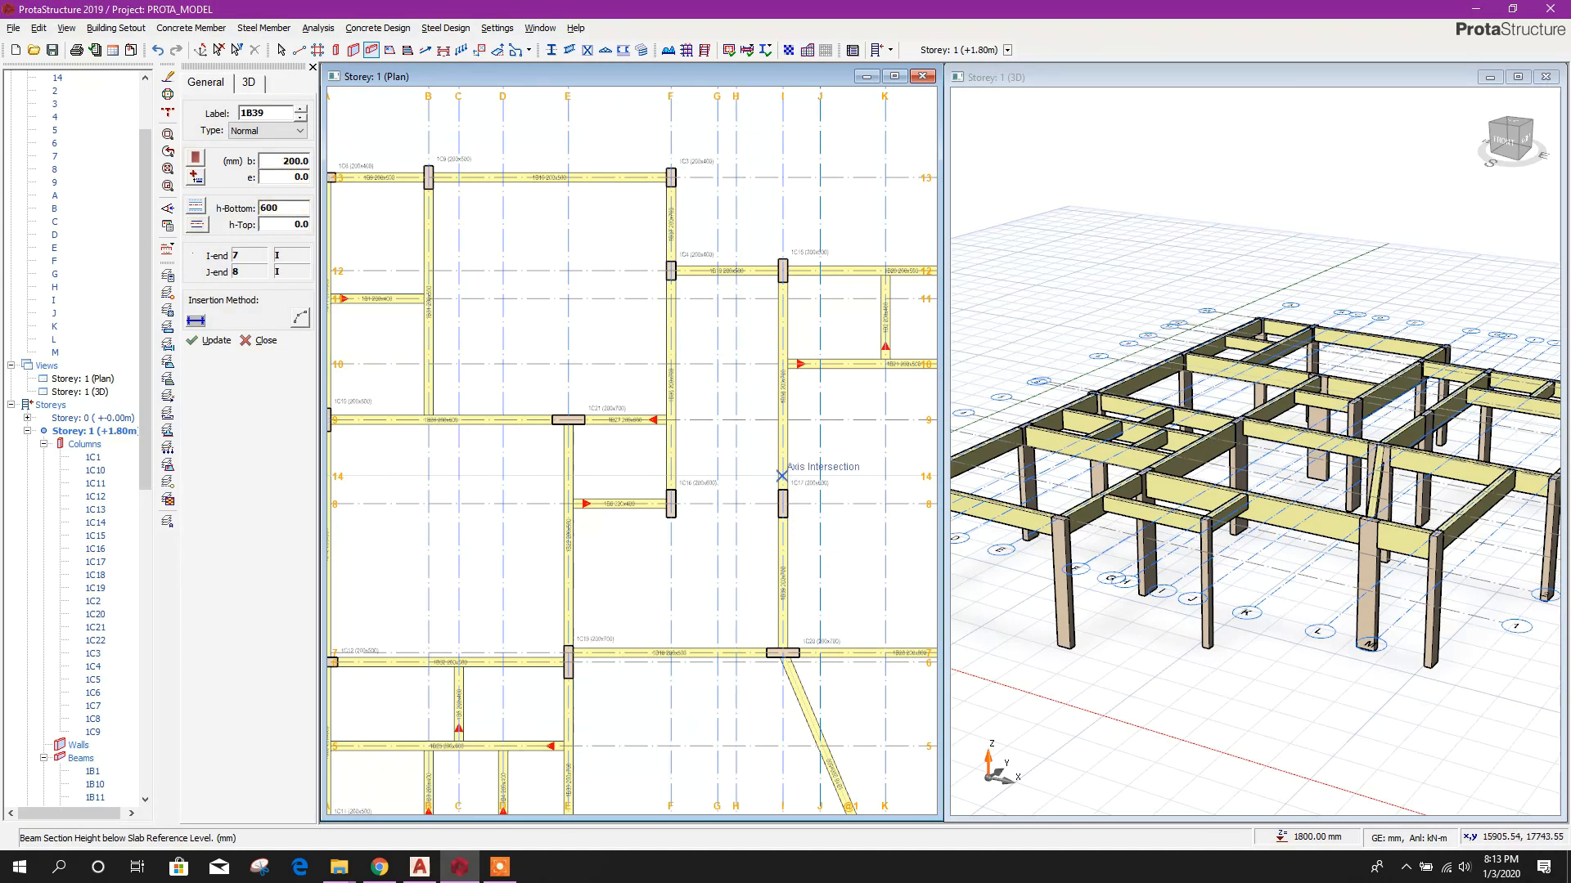
left_click(670, 476)
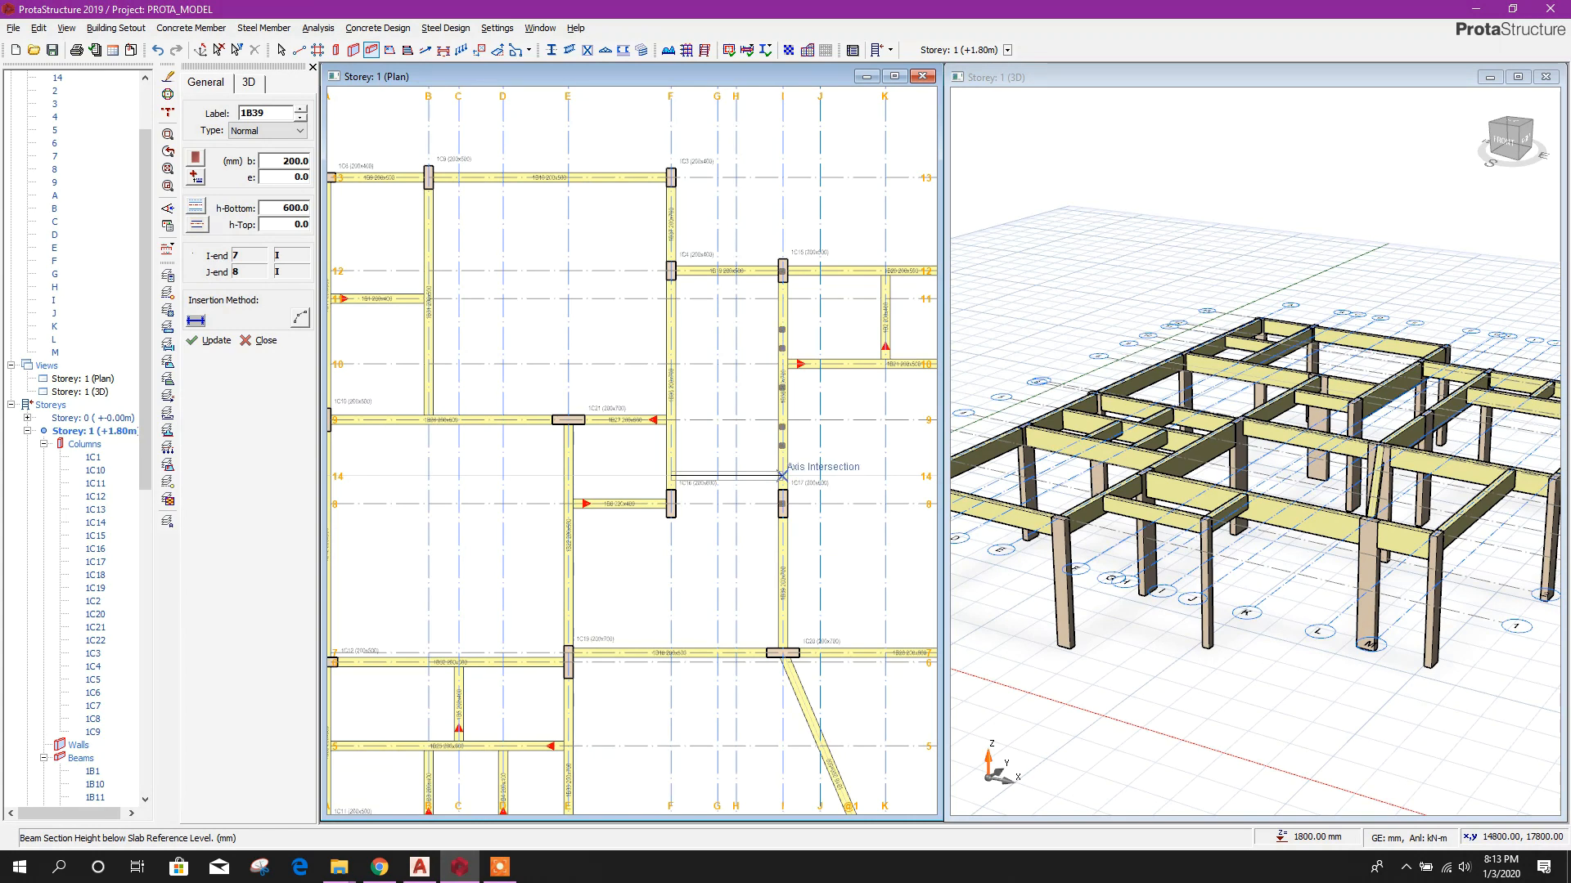
left_click(782, 475)
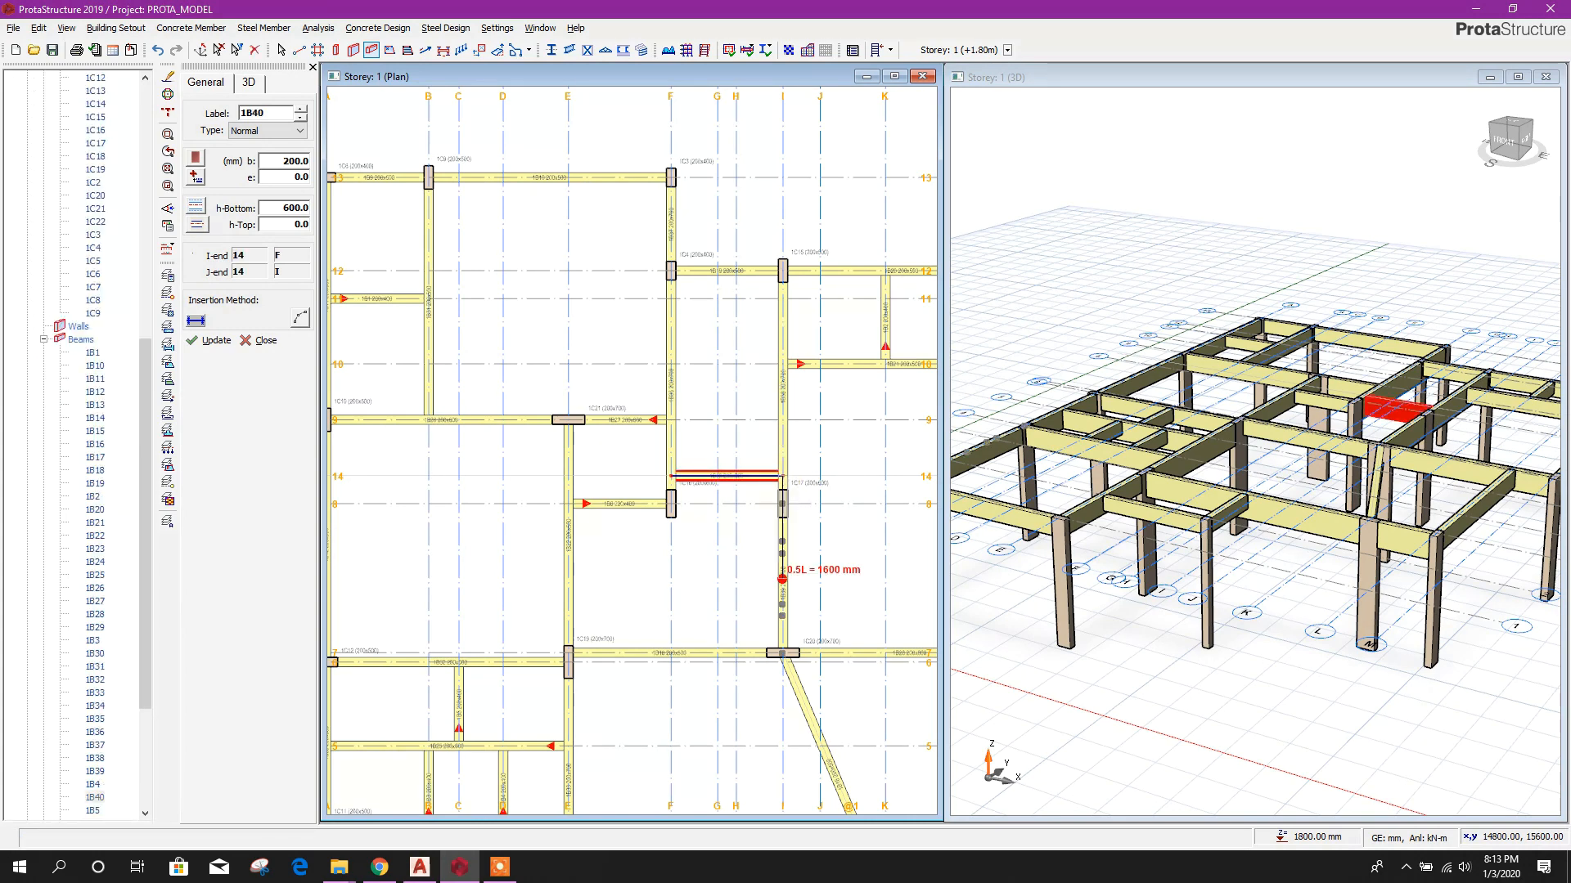
key("Escape")
- Inspect the Storey 1 frame in 3D, focusing on the column at the A/1 corner and its height below the beams
mouse_move(1127, 653)
left_mouse_down()
mouse_move(1140, 637)
mouse_move(1186, 679)
mouse_move(1231, 668)
left_mouse_up()
scroll(1349, 564, "down", 2)
left_click_drag(1349, 565, 1383, 548)
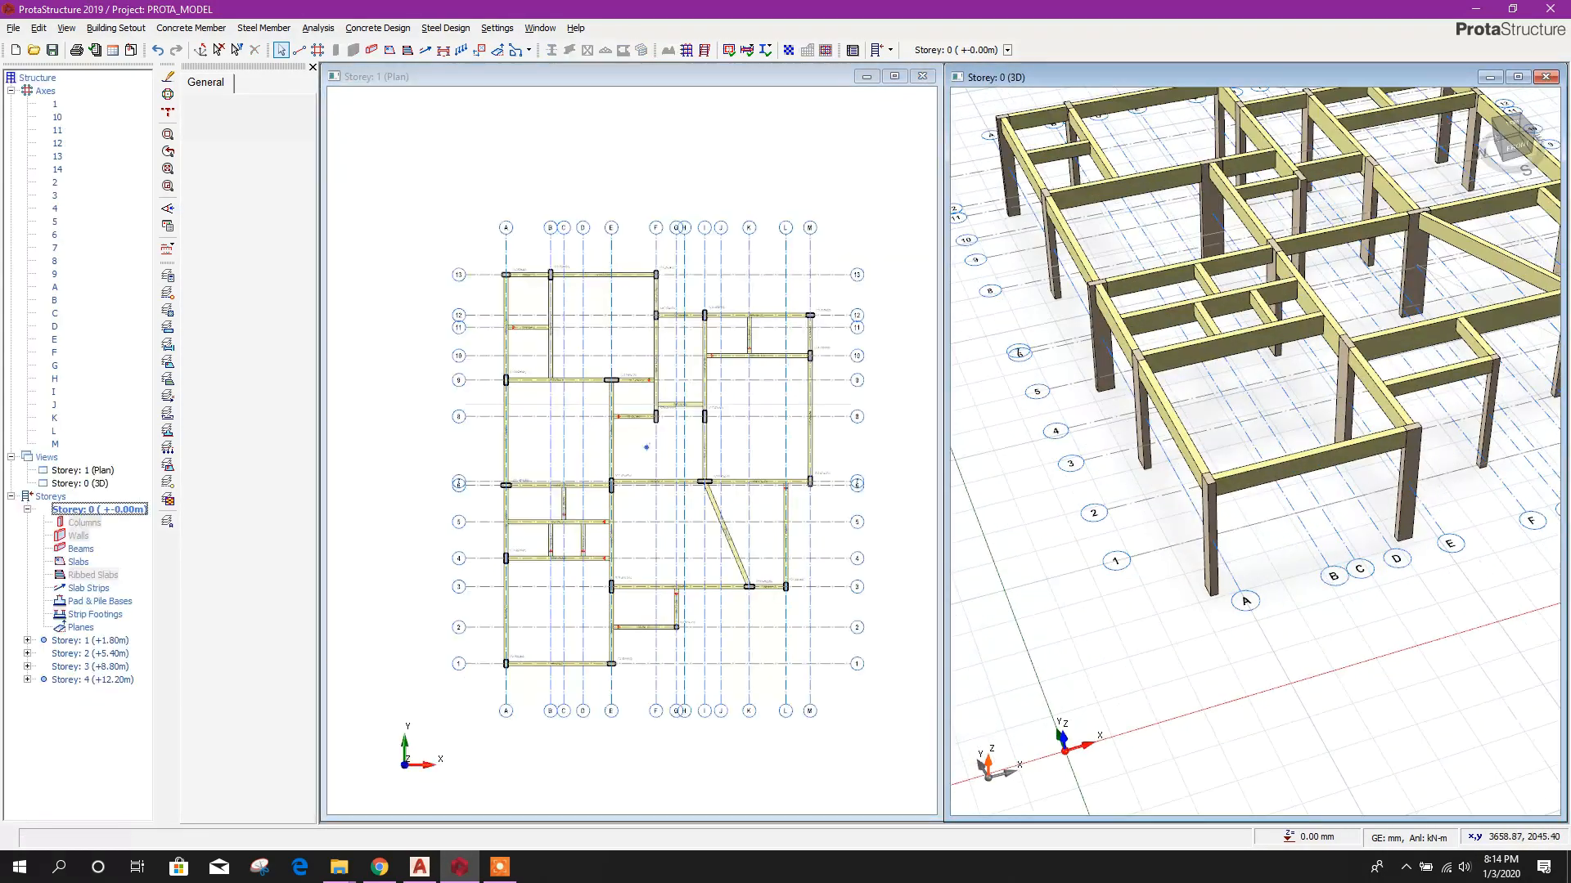
scroll(1187, 489, "up", 1)
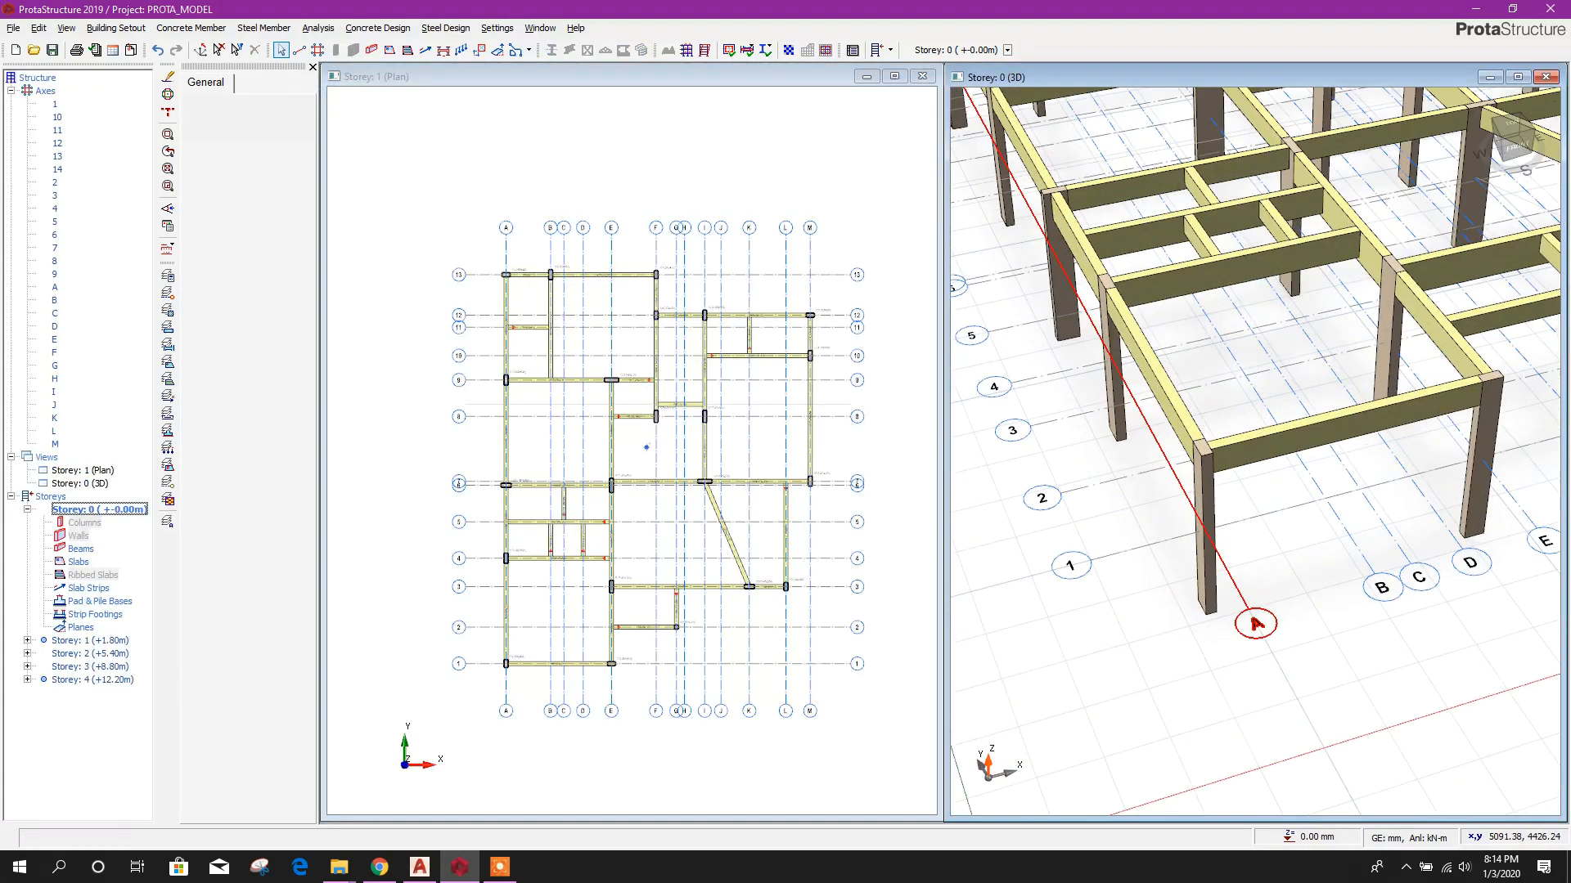
scroll(1202, 523, "down", 2)
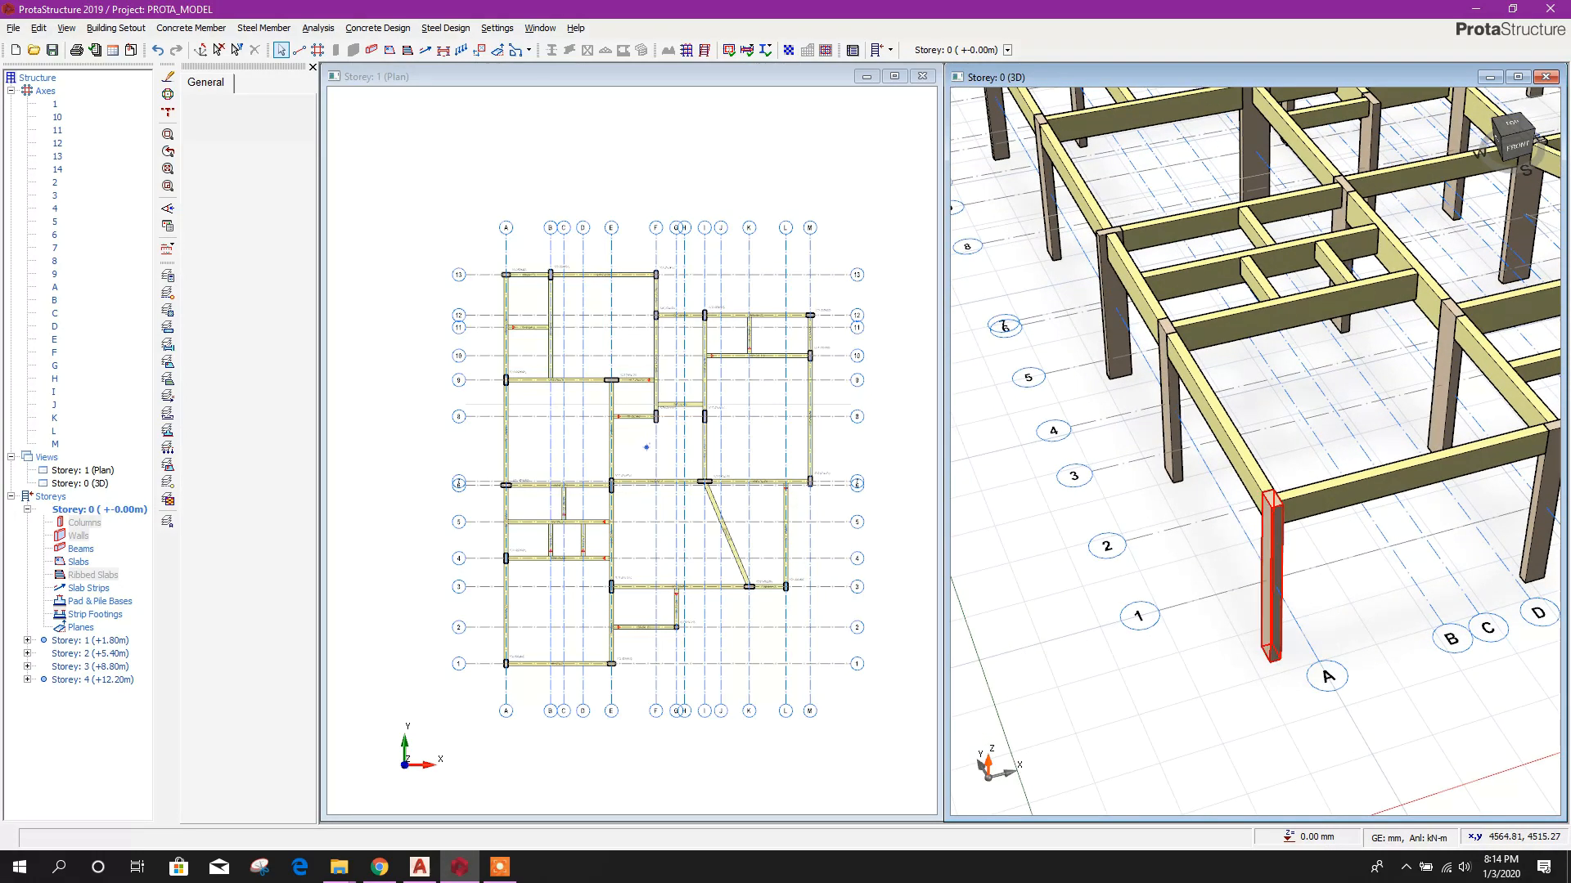
scroll(1132, 616, "up", 1)
scroll(1275, 622, "down", 2)
scroll(1274, 622, "up", 2)
scroll(1274, 622, "down", 1)
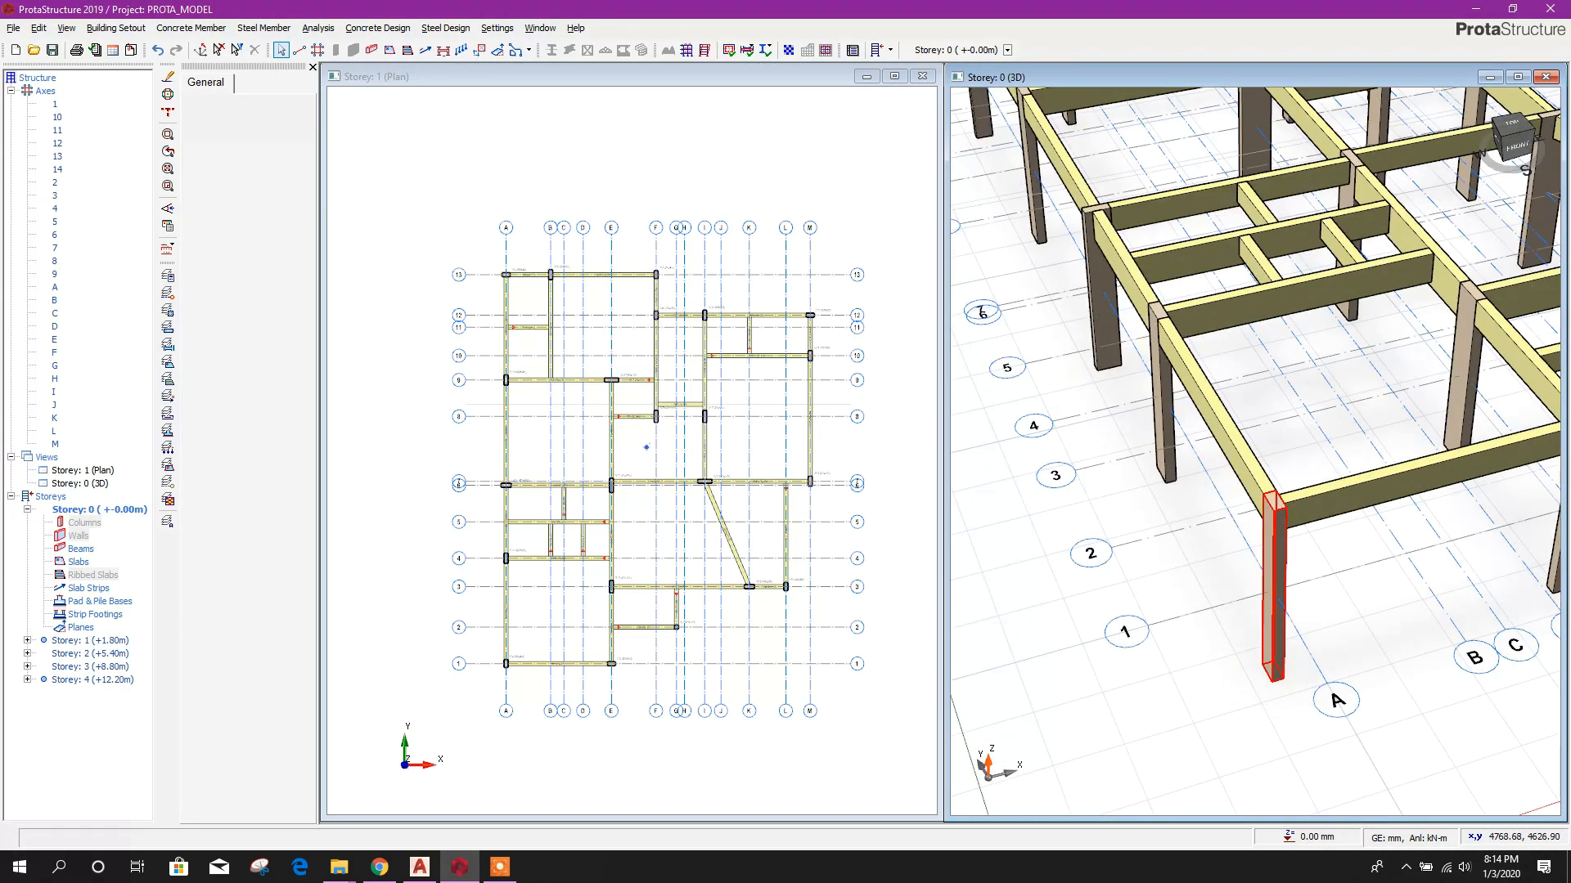
mouse_move(1273, 642)
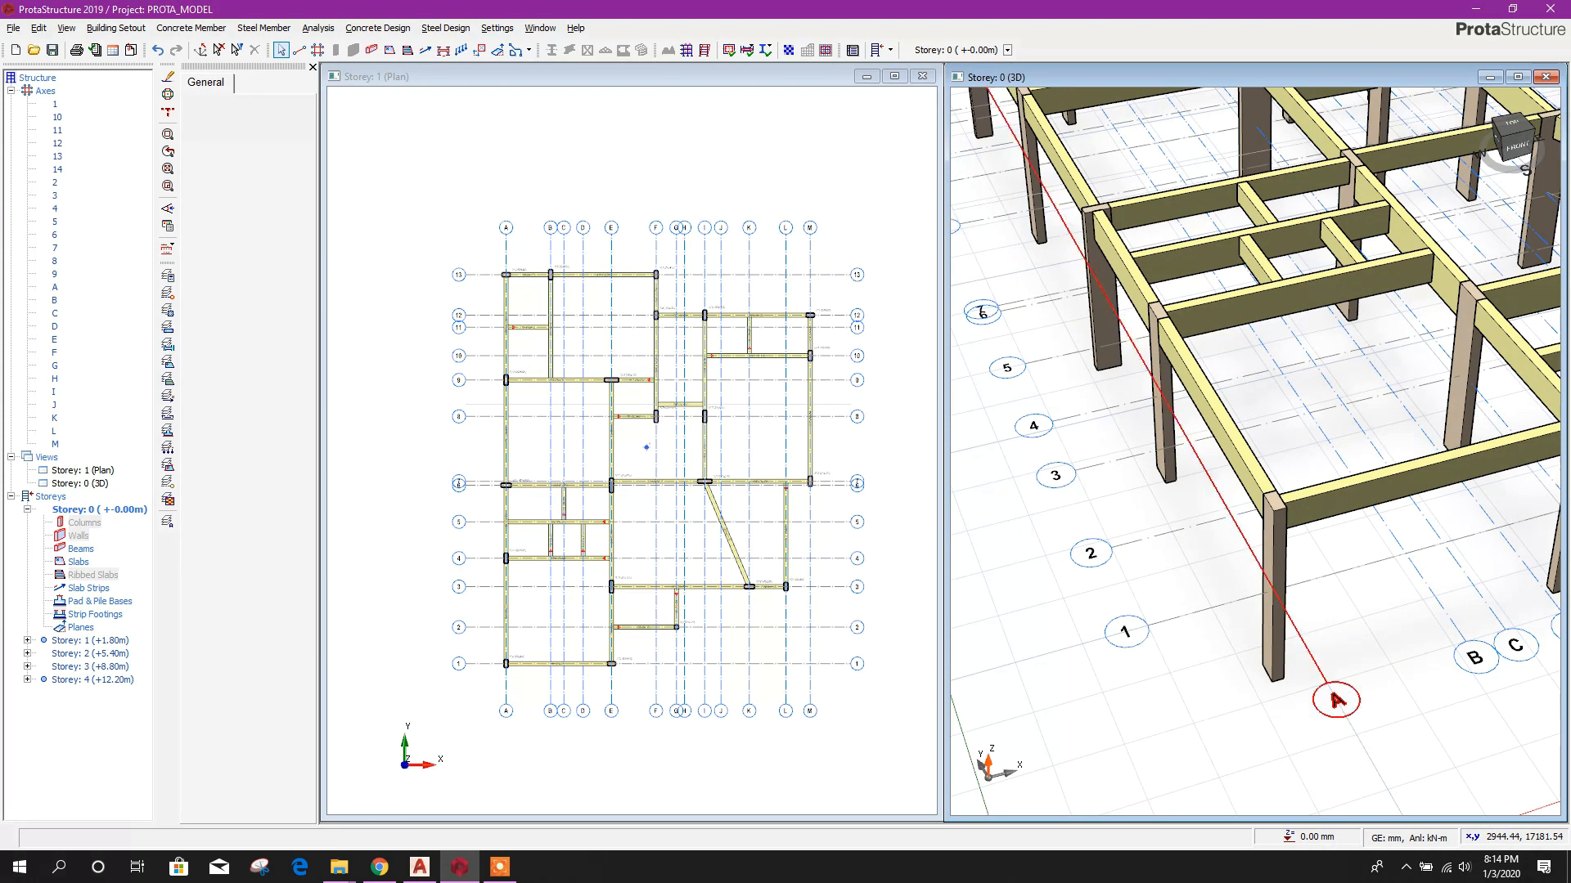
- Close the empty properties pane, open the storey definitions for editing and set the foundation depth to 1500 mm
left_click(312, 68)
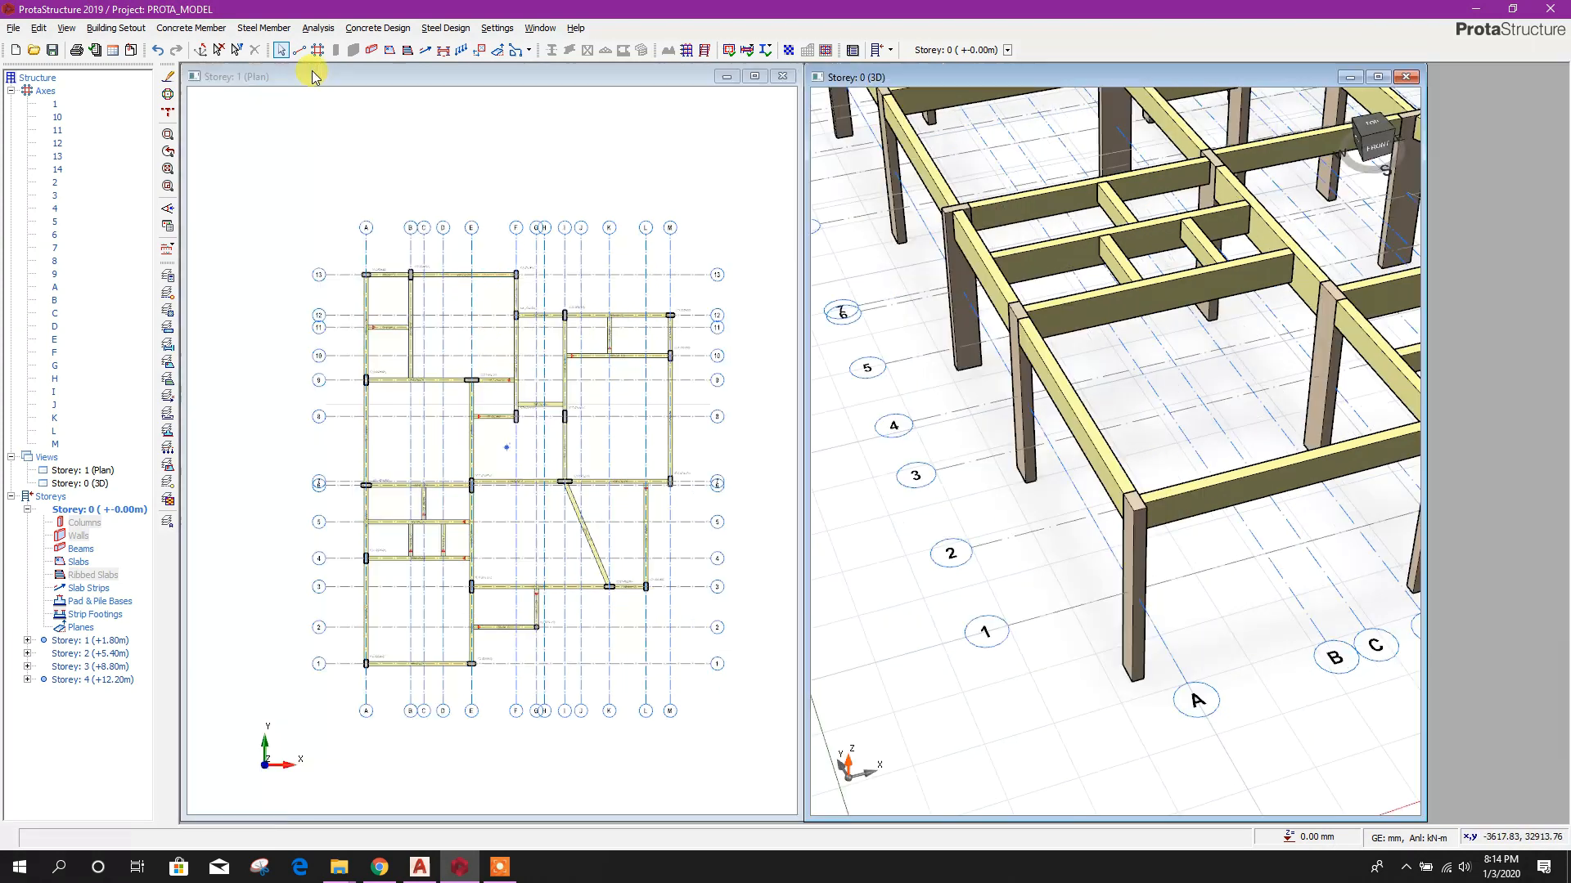
right_click(586, 185)
left_click(565, 178)
left_click(115, 28)
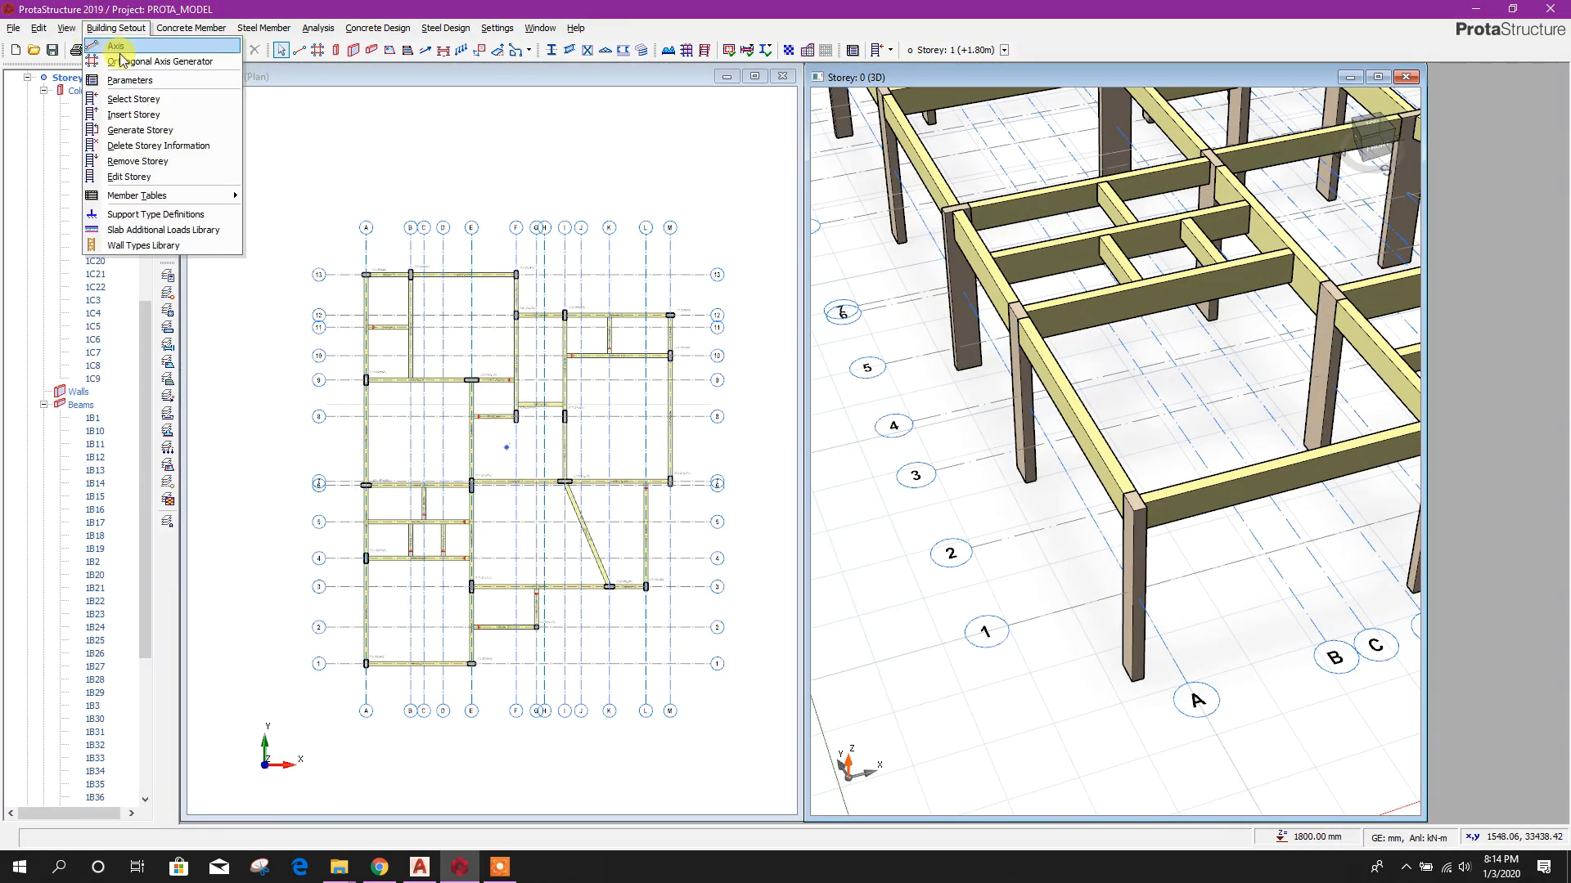
left_click(164, 177)
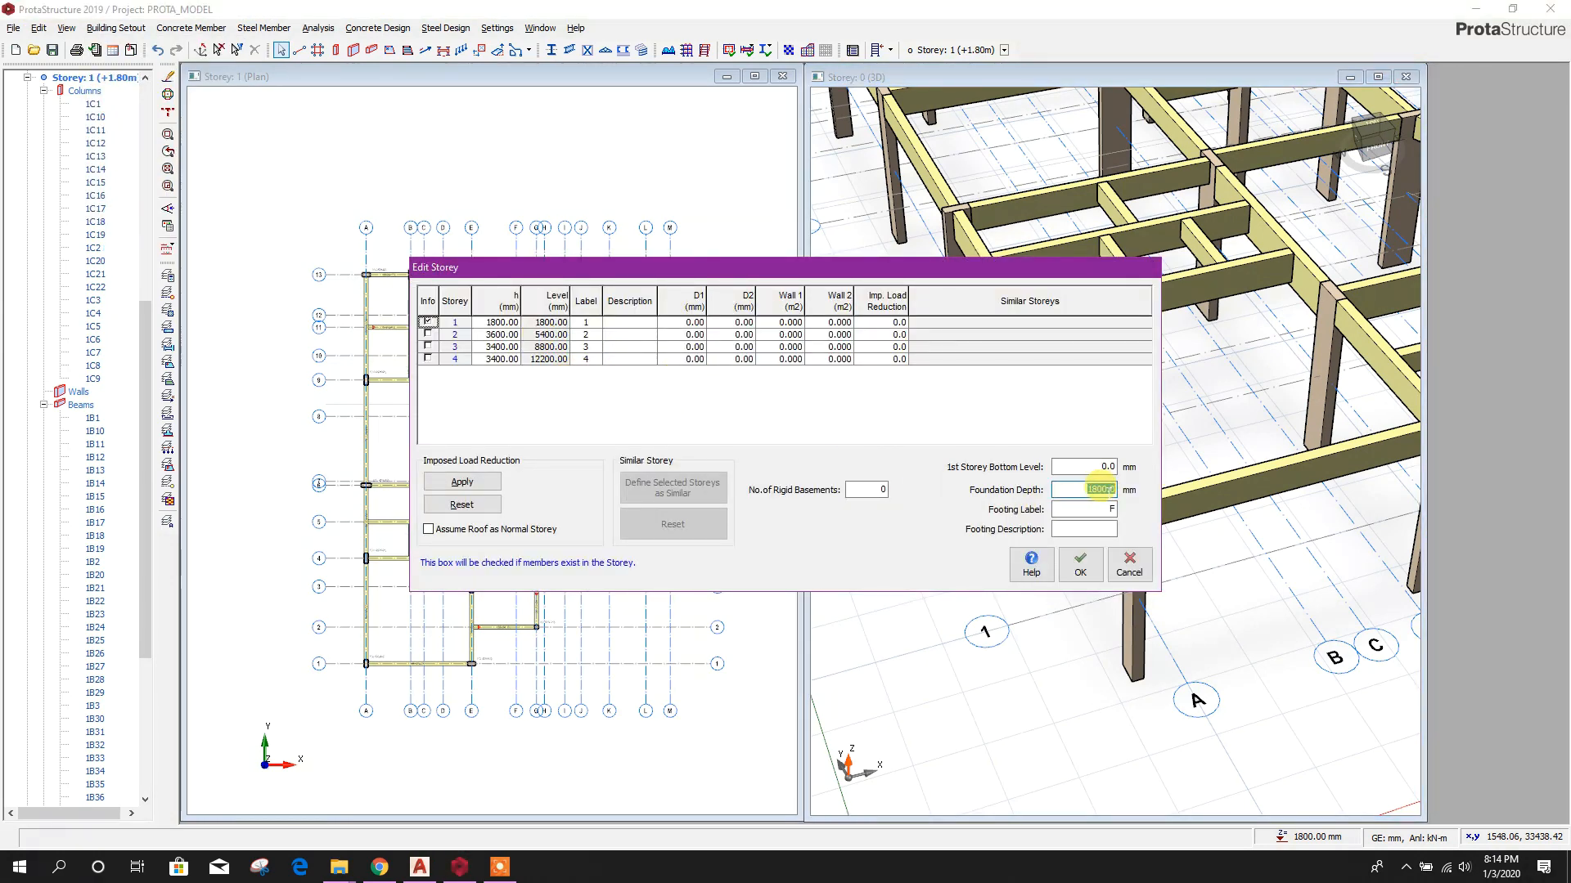
type("500")
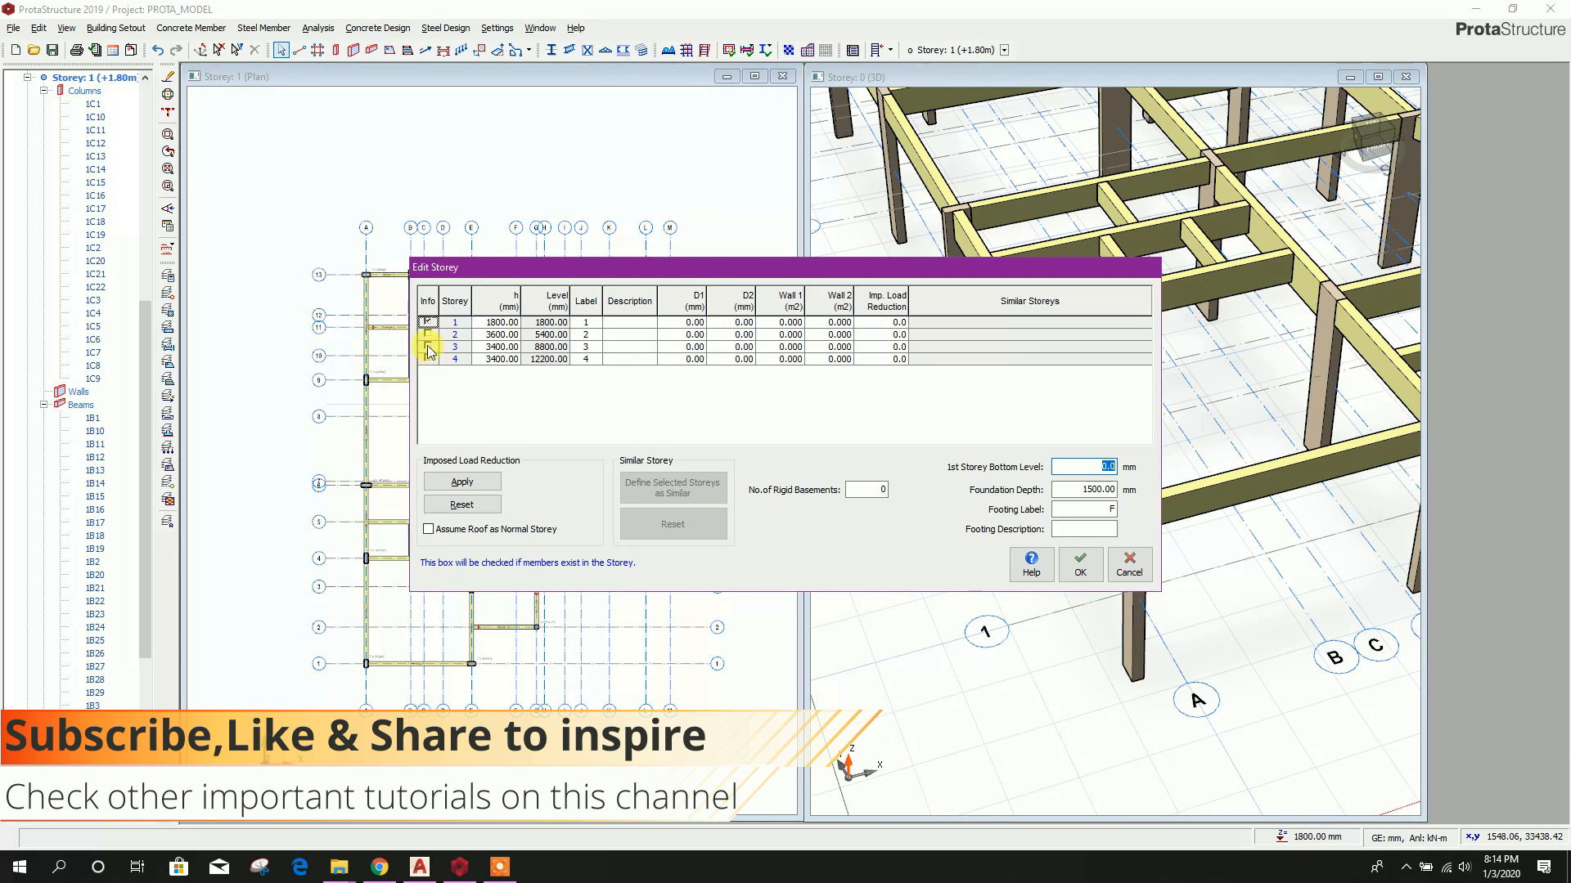
- Set the height of storey 1 to 300 mm and apply the storey changes
left_click(505, 324)
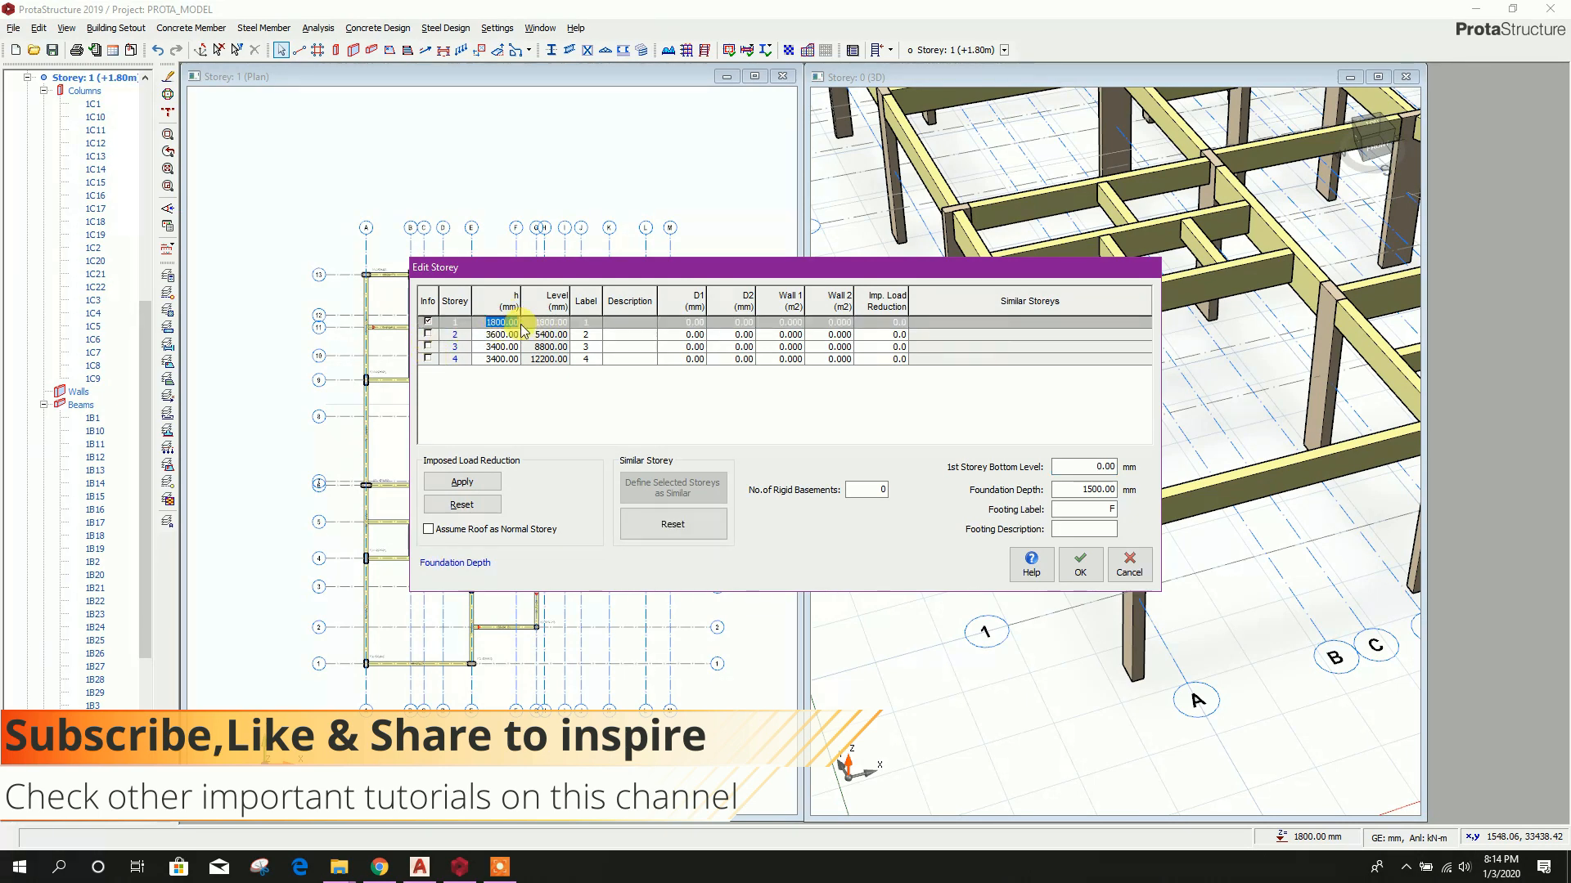
type("300")
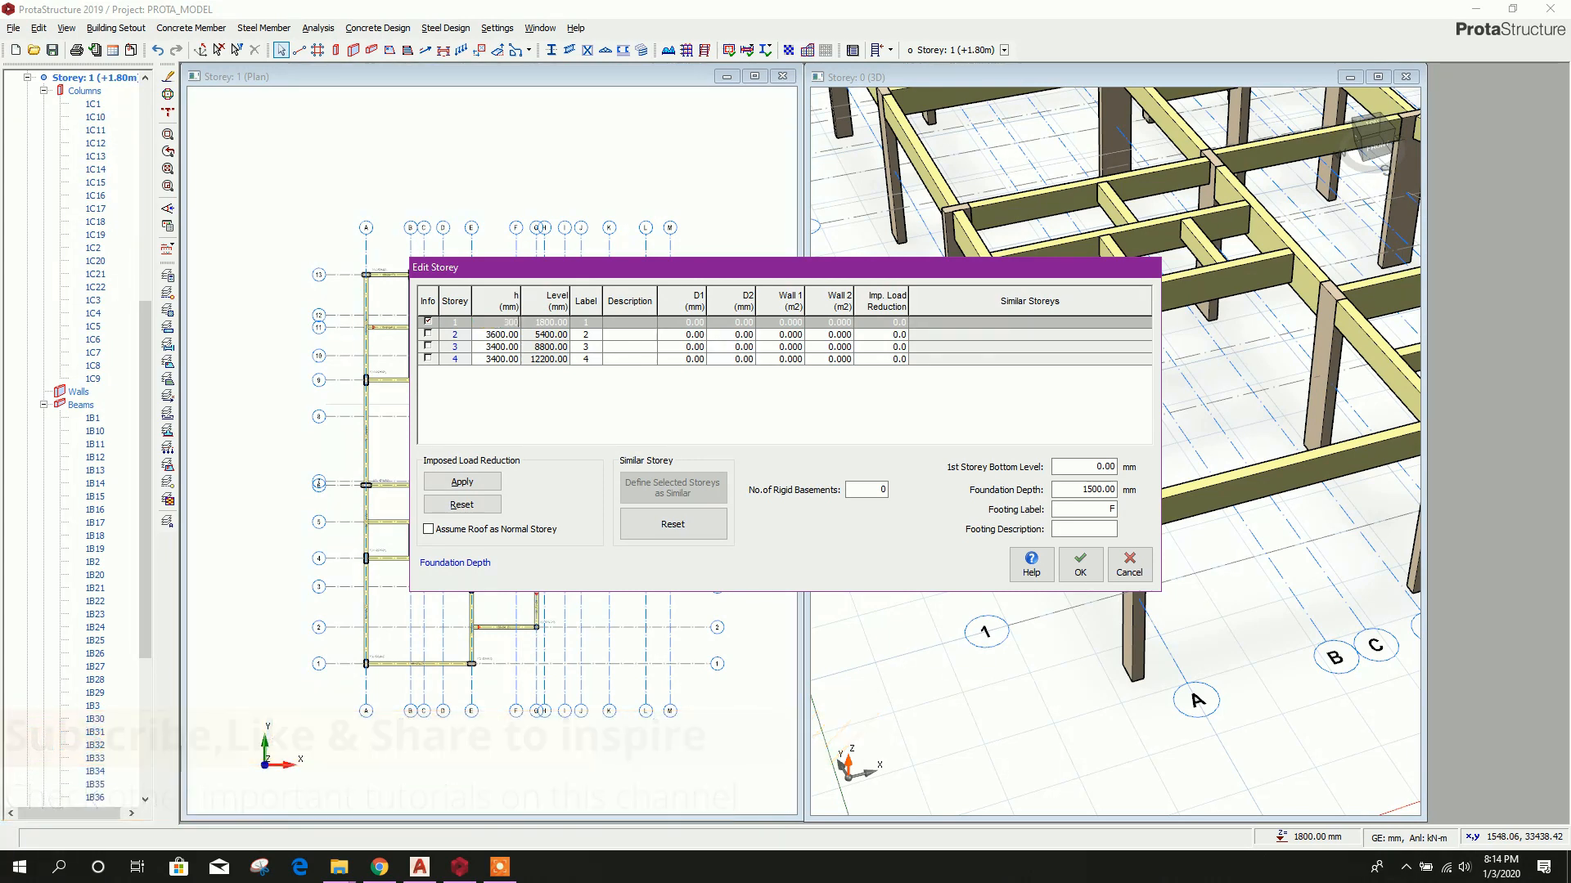
left_click(584, 324)
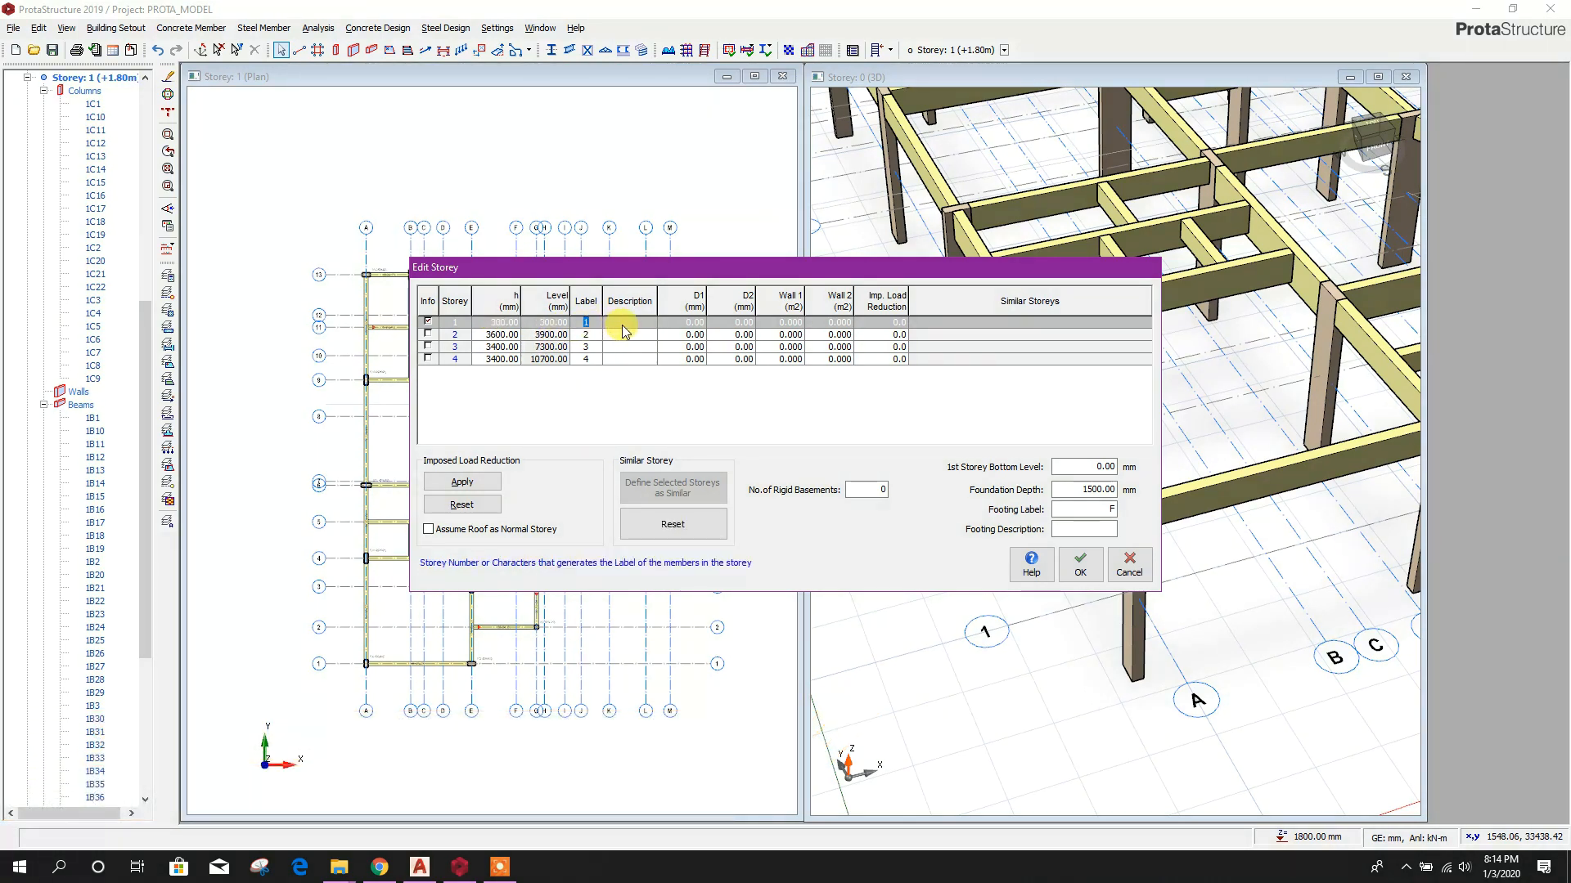
left_click(1080, 564)
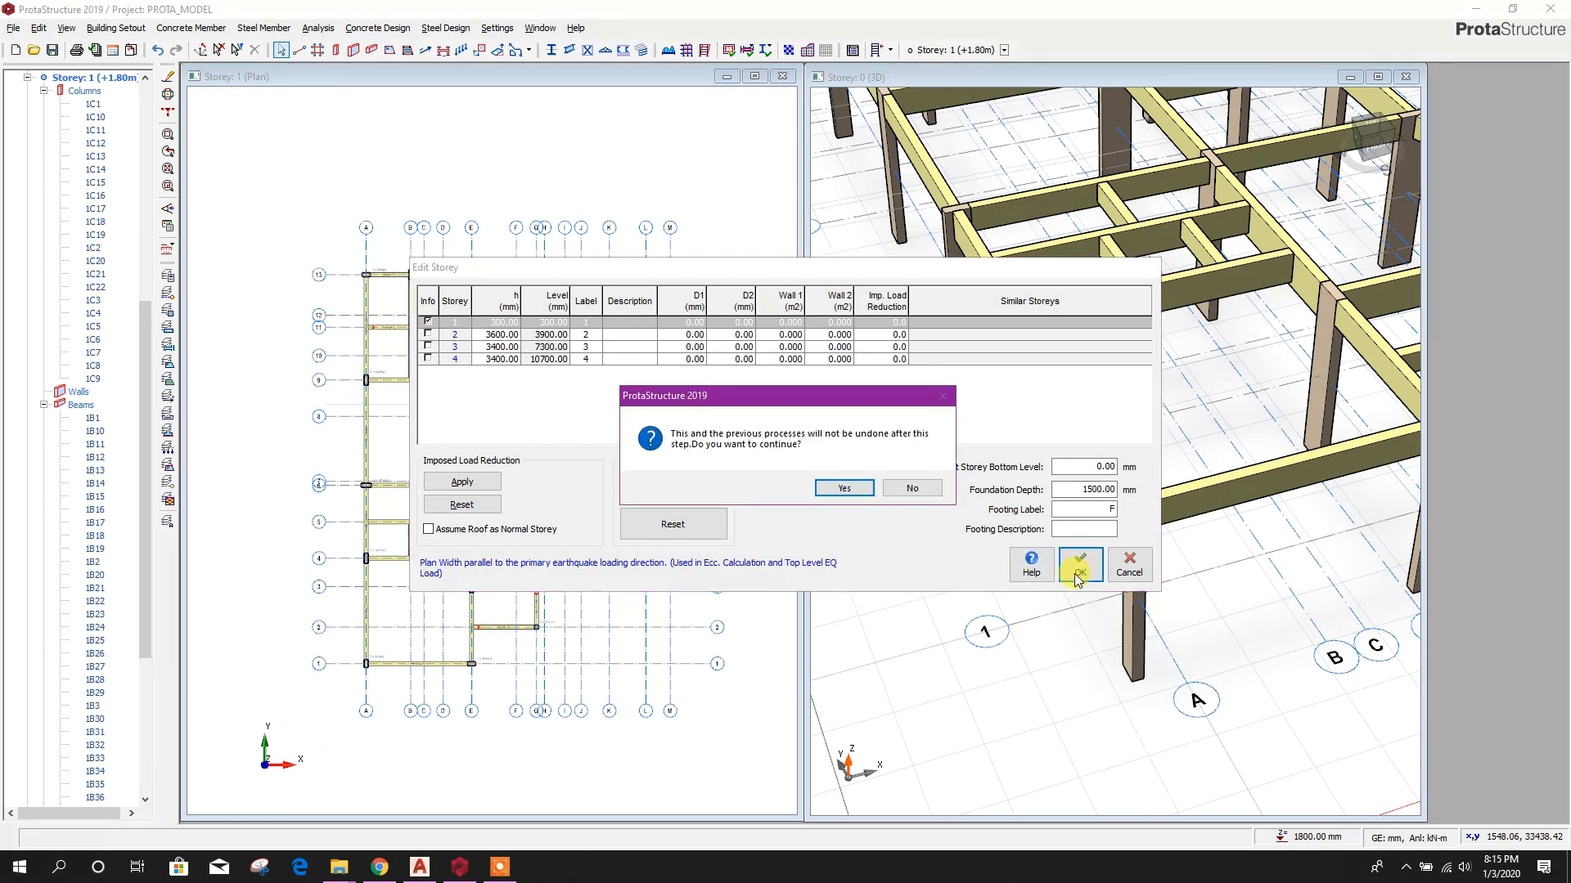
left_click(844, 489)
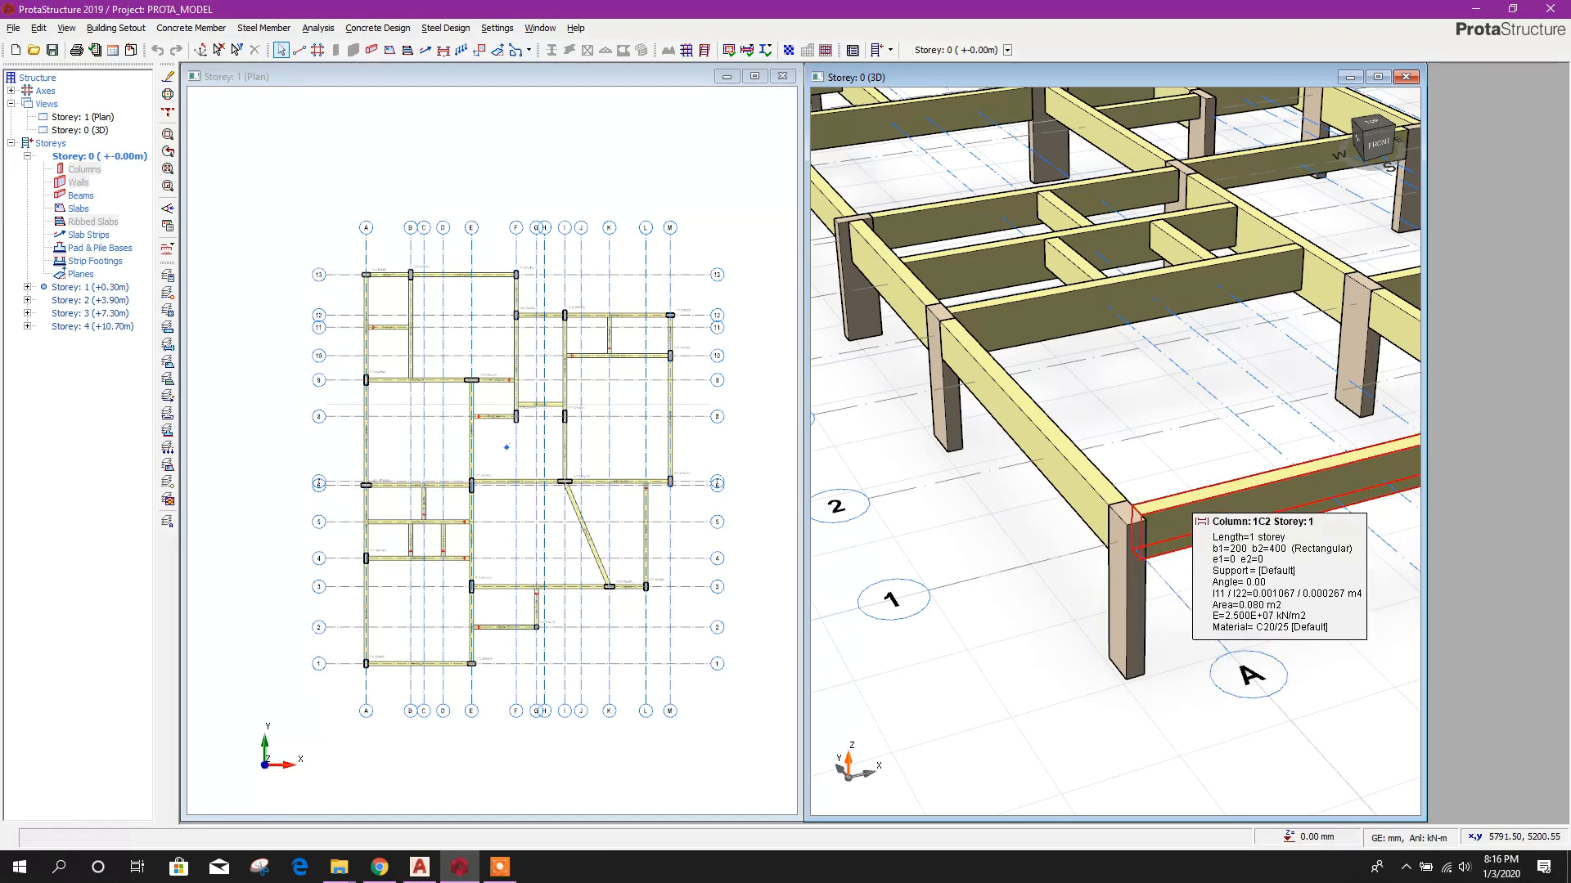
- Turn off the ground grid in the 3D view's scene settings
scroll(1136, 599, "down", 5)
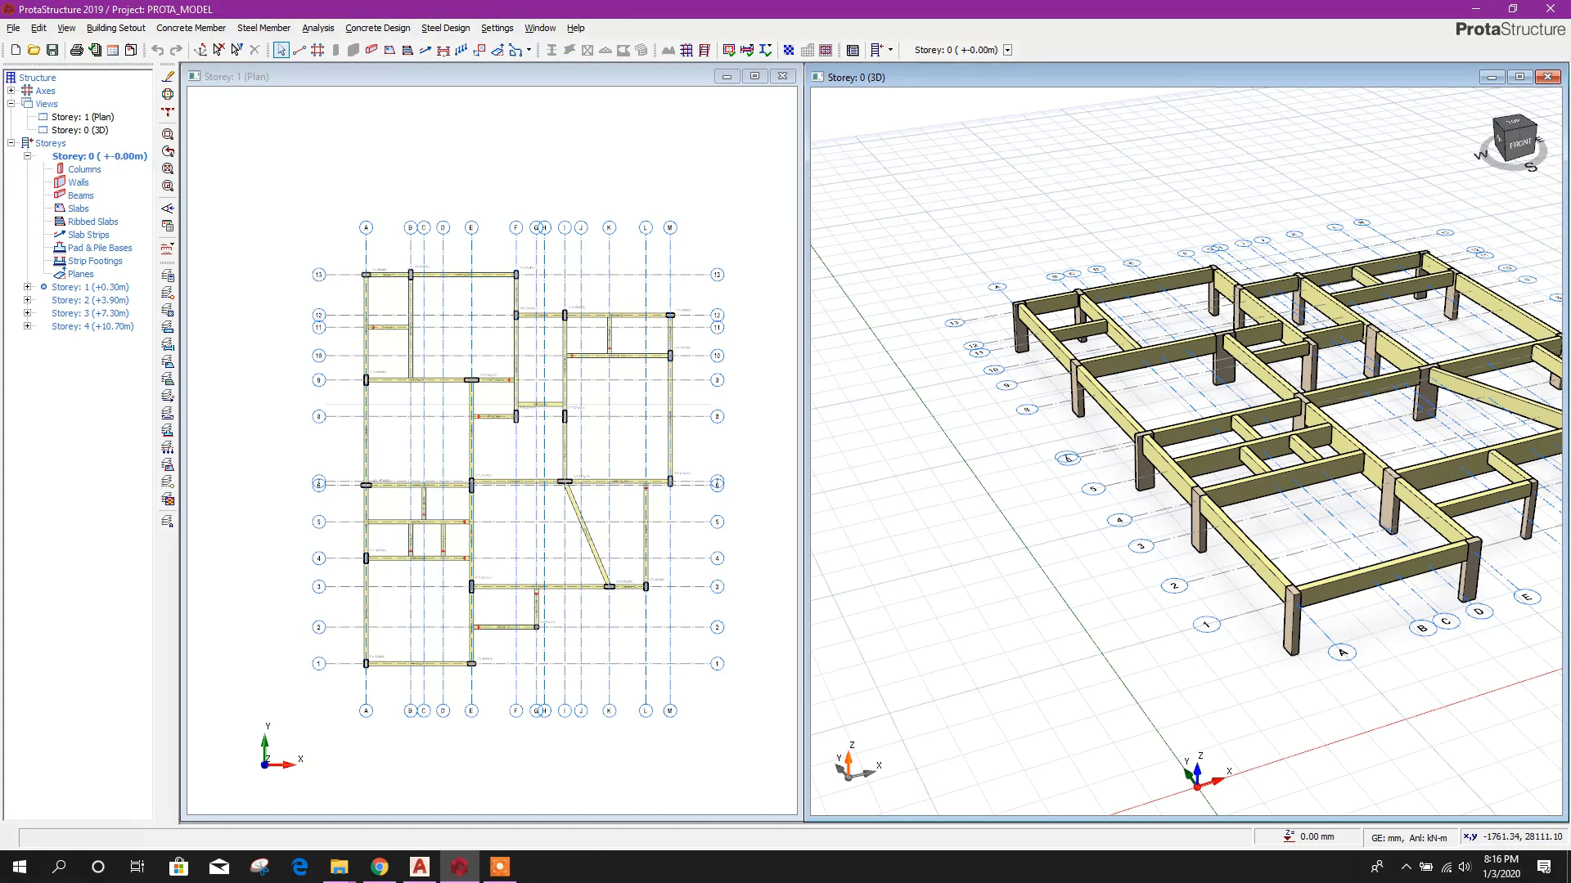
left_click(166, 223)
left_click(606, 276)
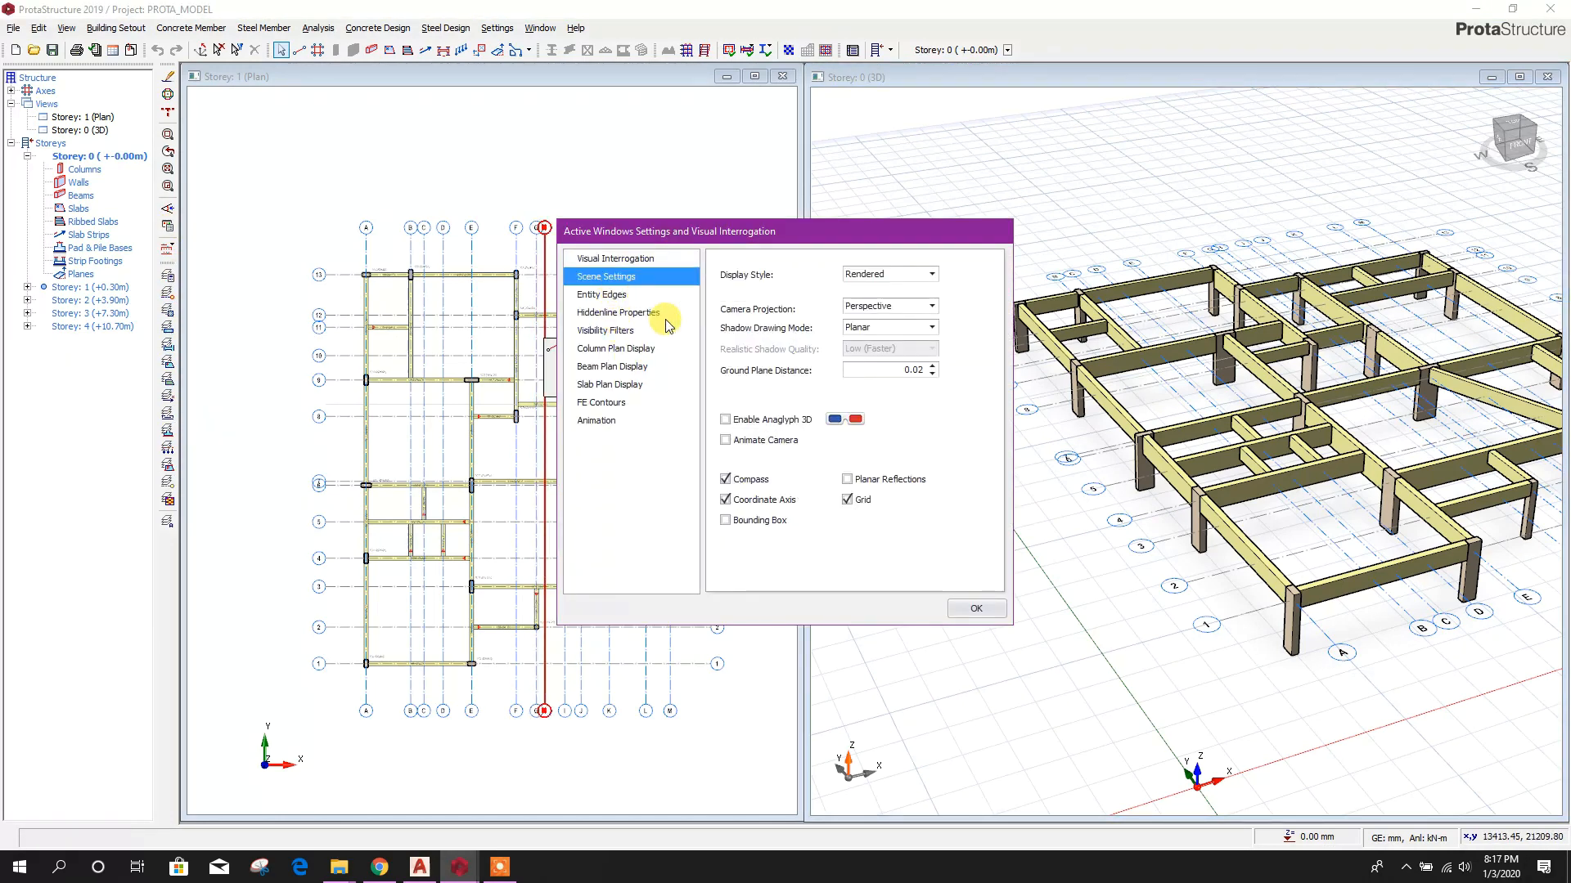
left_click(861, 499)
left_click(977, 609)
middle_click_drag(1137, 578, 1092, 585)
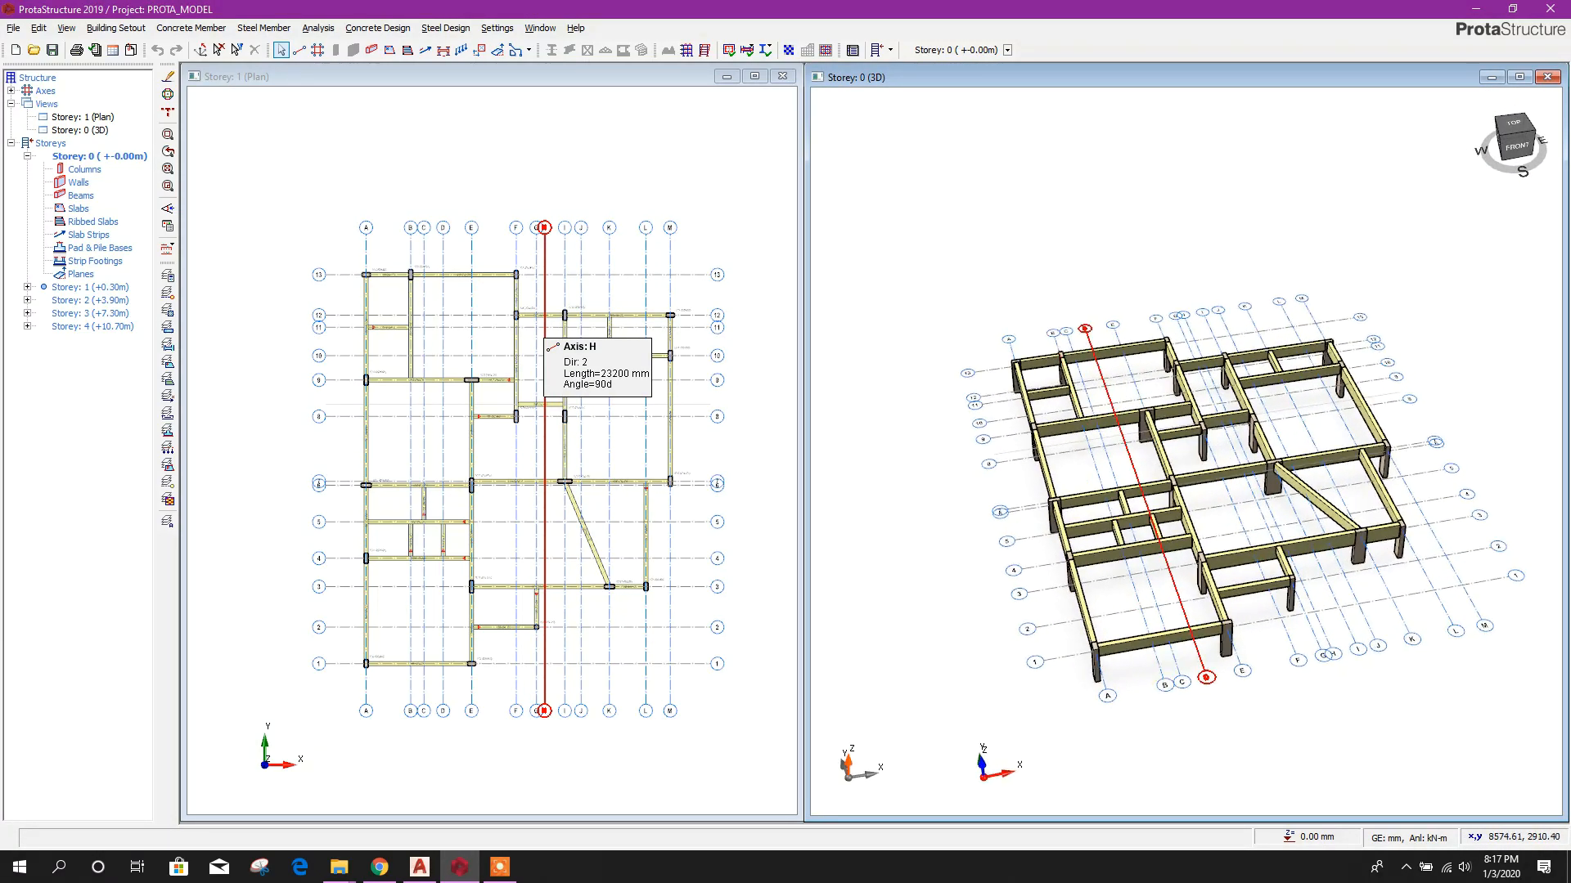
- Generate Storey 2 (+3.90m) from the selected Storey 1 columns and beams, using the selected members only option
middle_click_drag(937, 619, 984, 622)
scroll(524, 490, "up", 3)
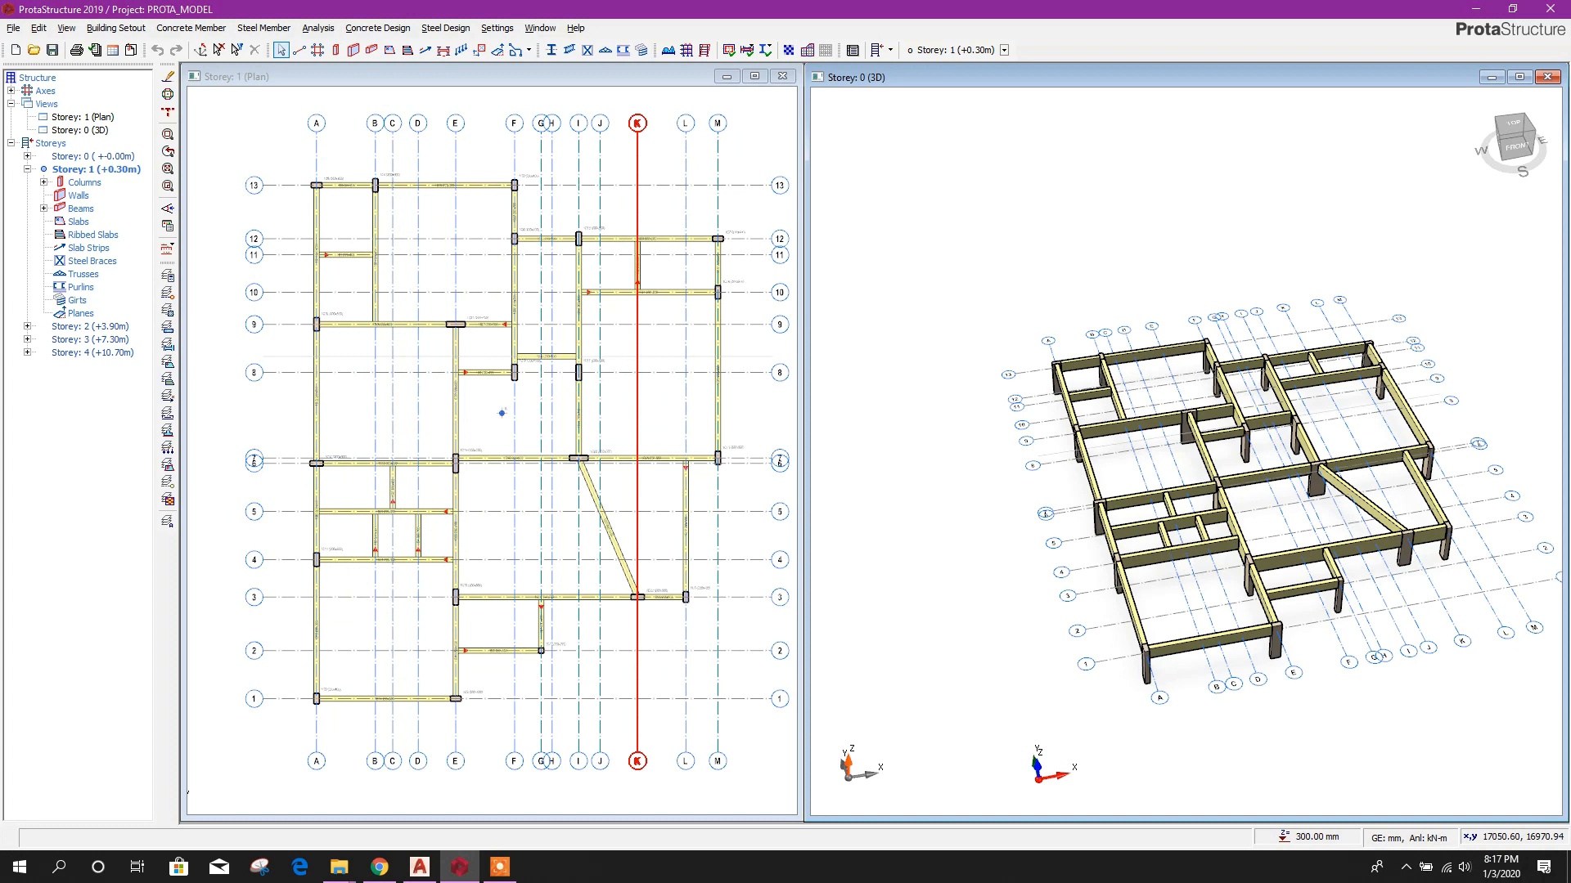
middle_click_drag(501, 413, 493, 395)
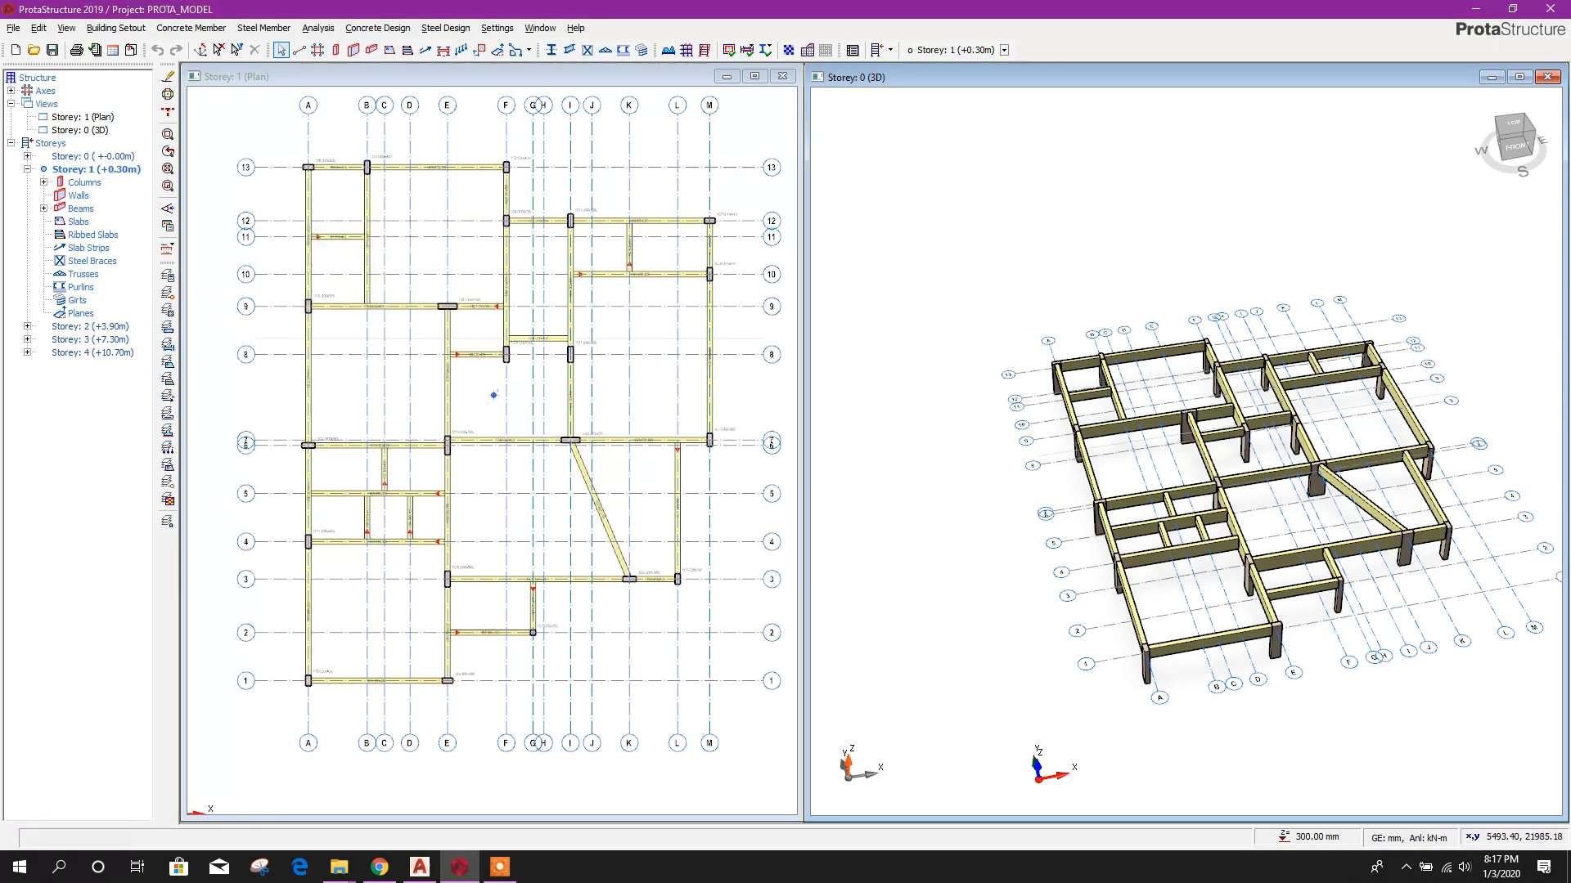
left_click(259, 167)
mouse_move(285, 157)
left_mouse_down()
mouse_move(658, 508)
mouse_move(724, 699)
left_mouse_up()
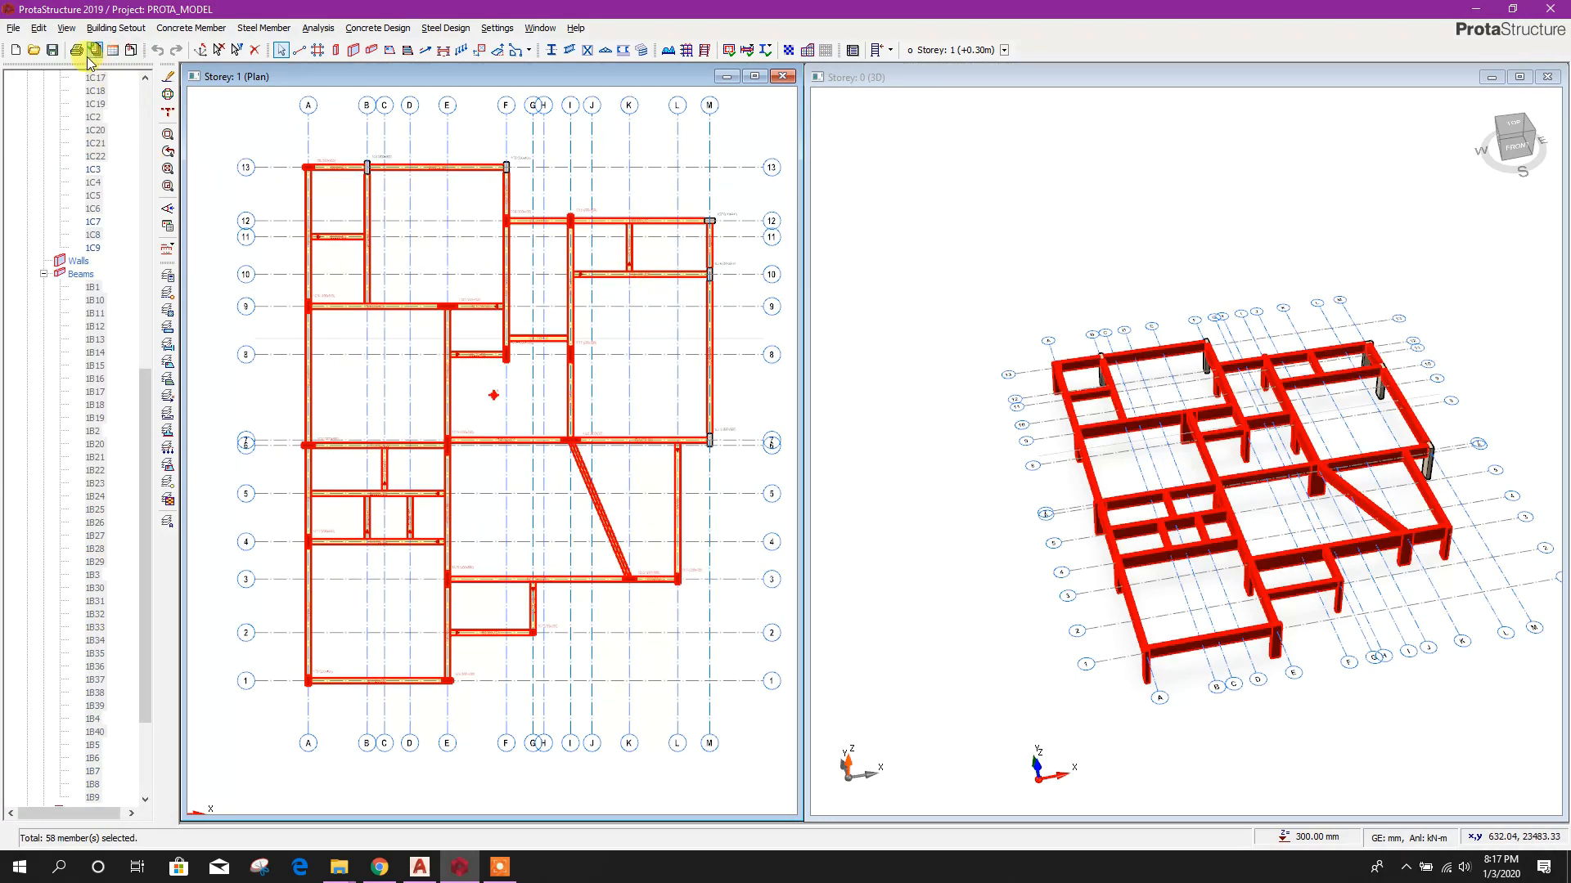
left_click(39, 28)
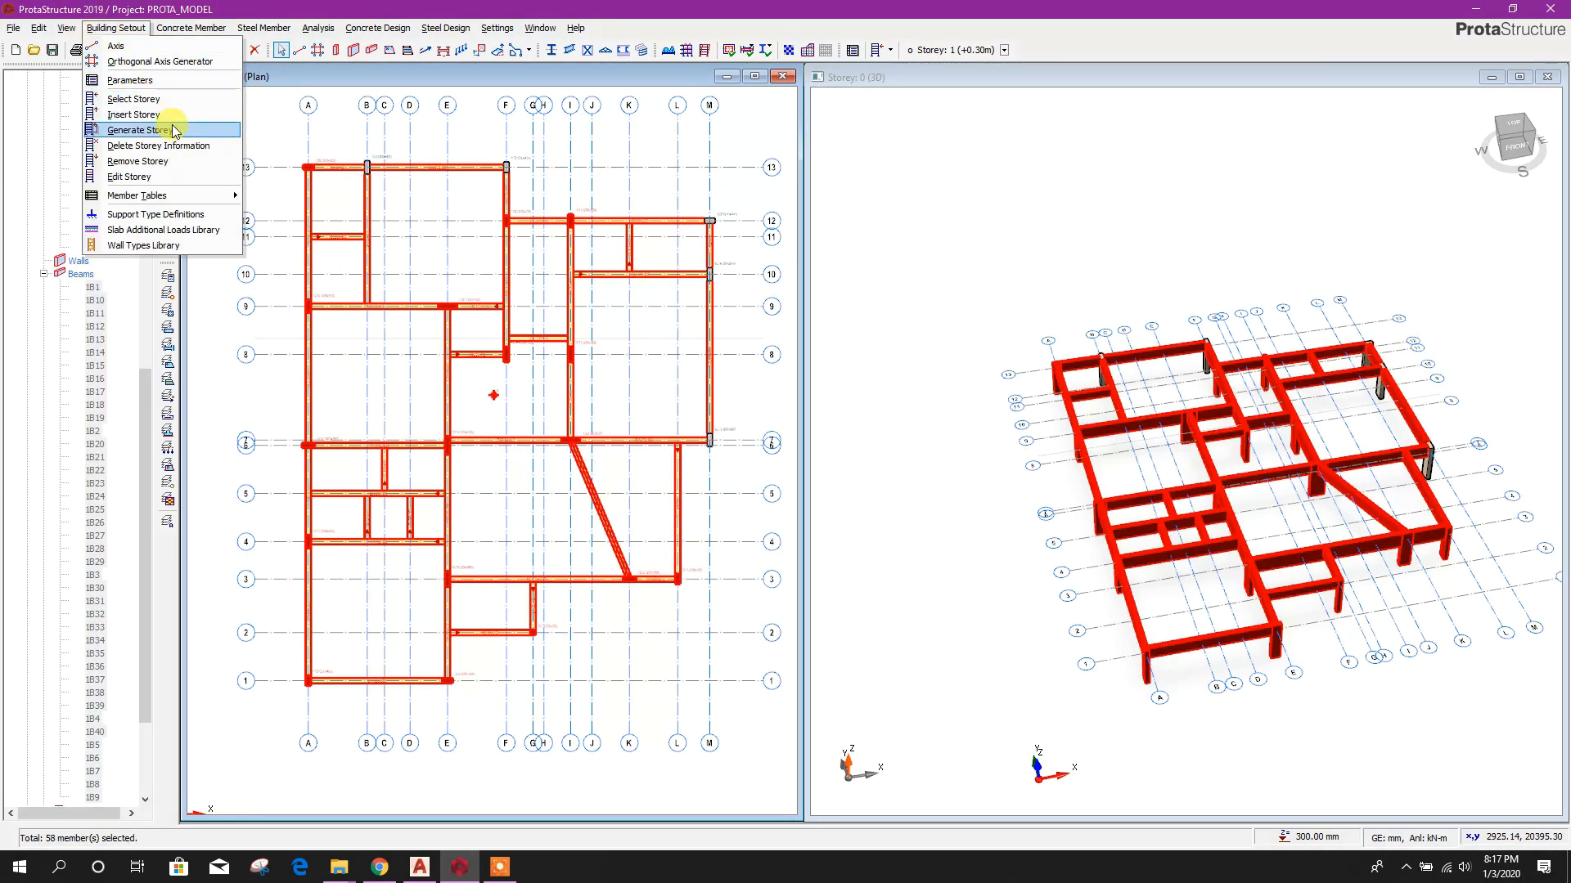
left_click(174, 131)
left_click(827, 328)
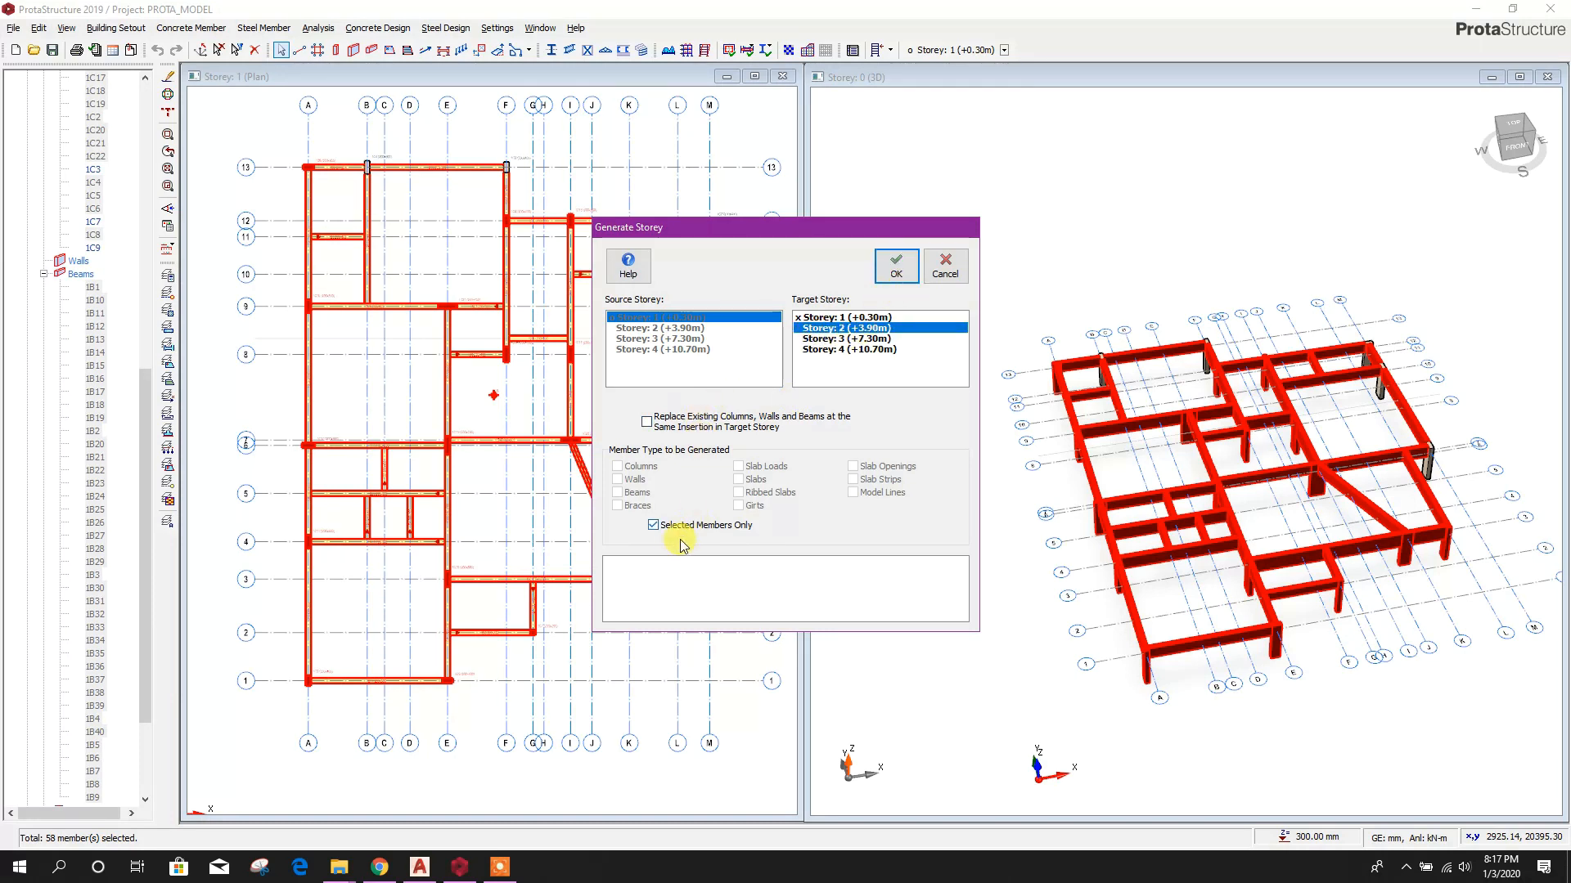
left_click(899, 270)
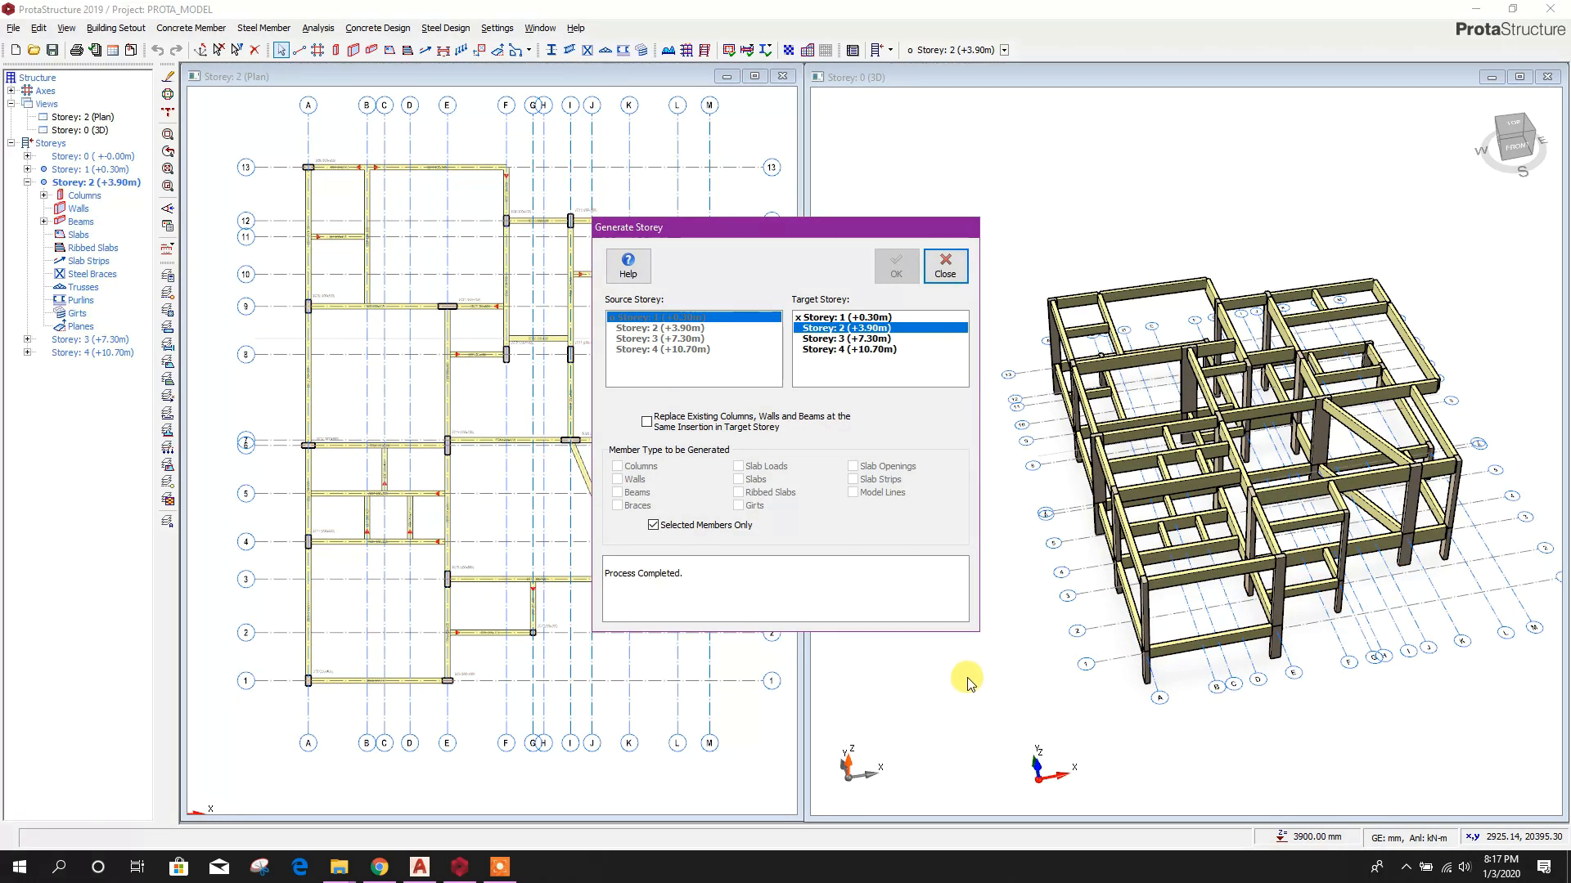
left_click(945, 266)
- Generate the missing Storey 2 columns on axis M from the Storey 1 columns at axes 12, 10 and 7
scroll(1194, 336, "up", 3)
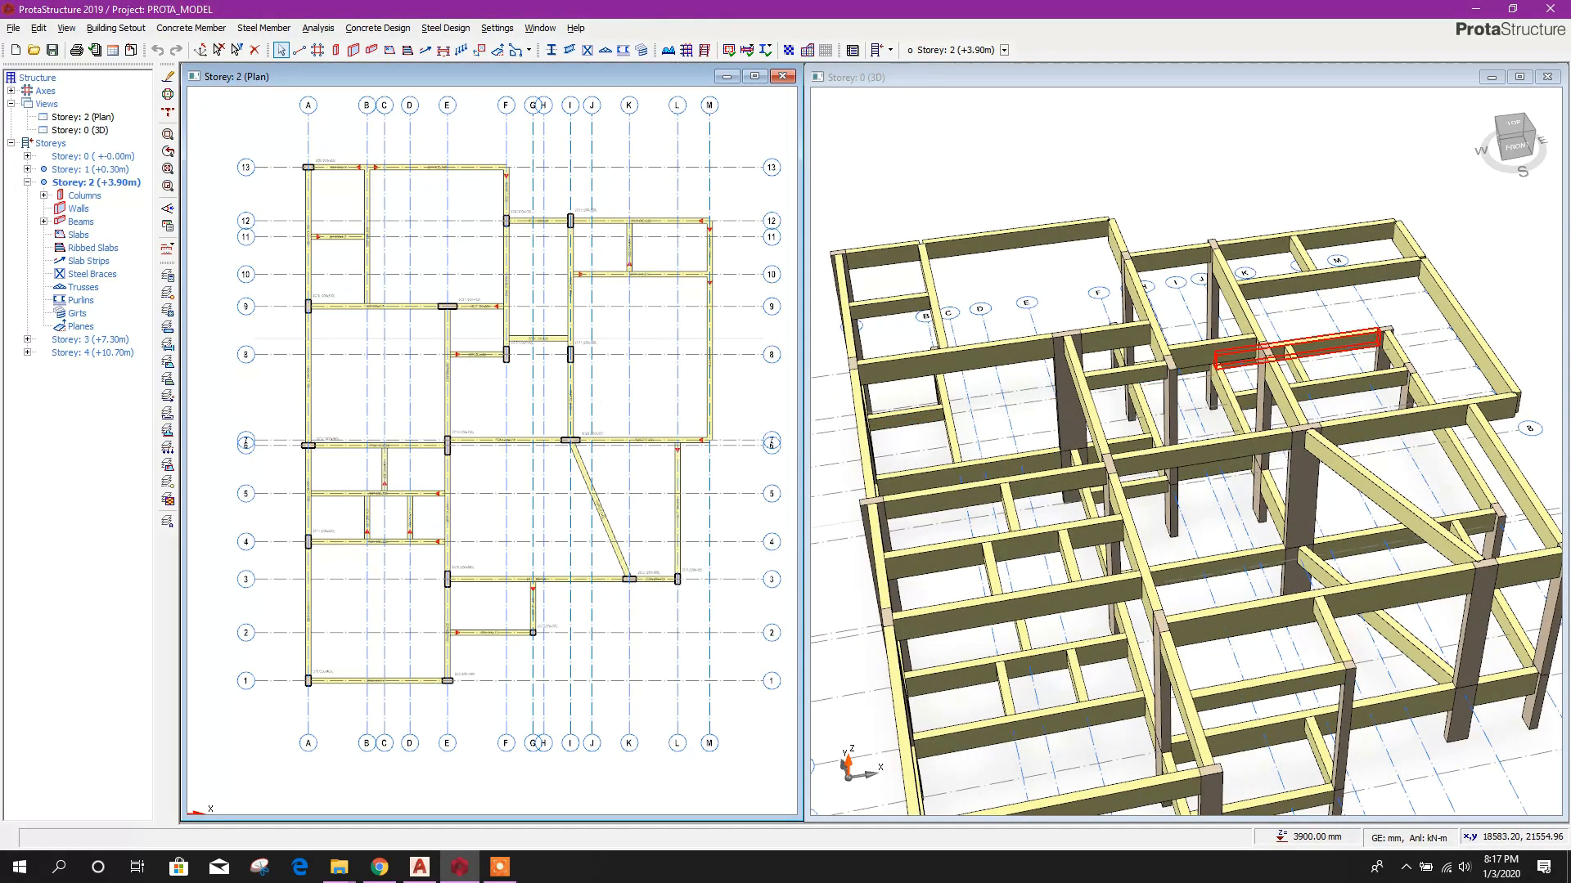
scroll(1186, 503, "down", 3)
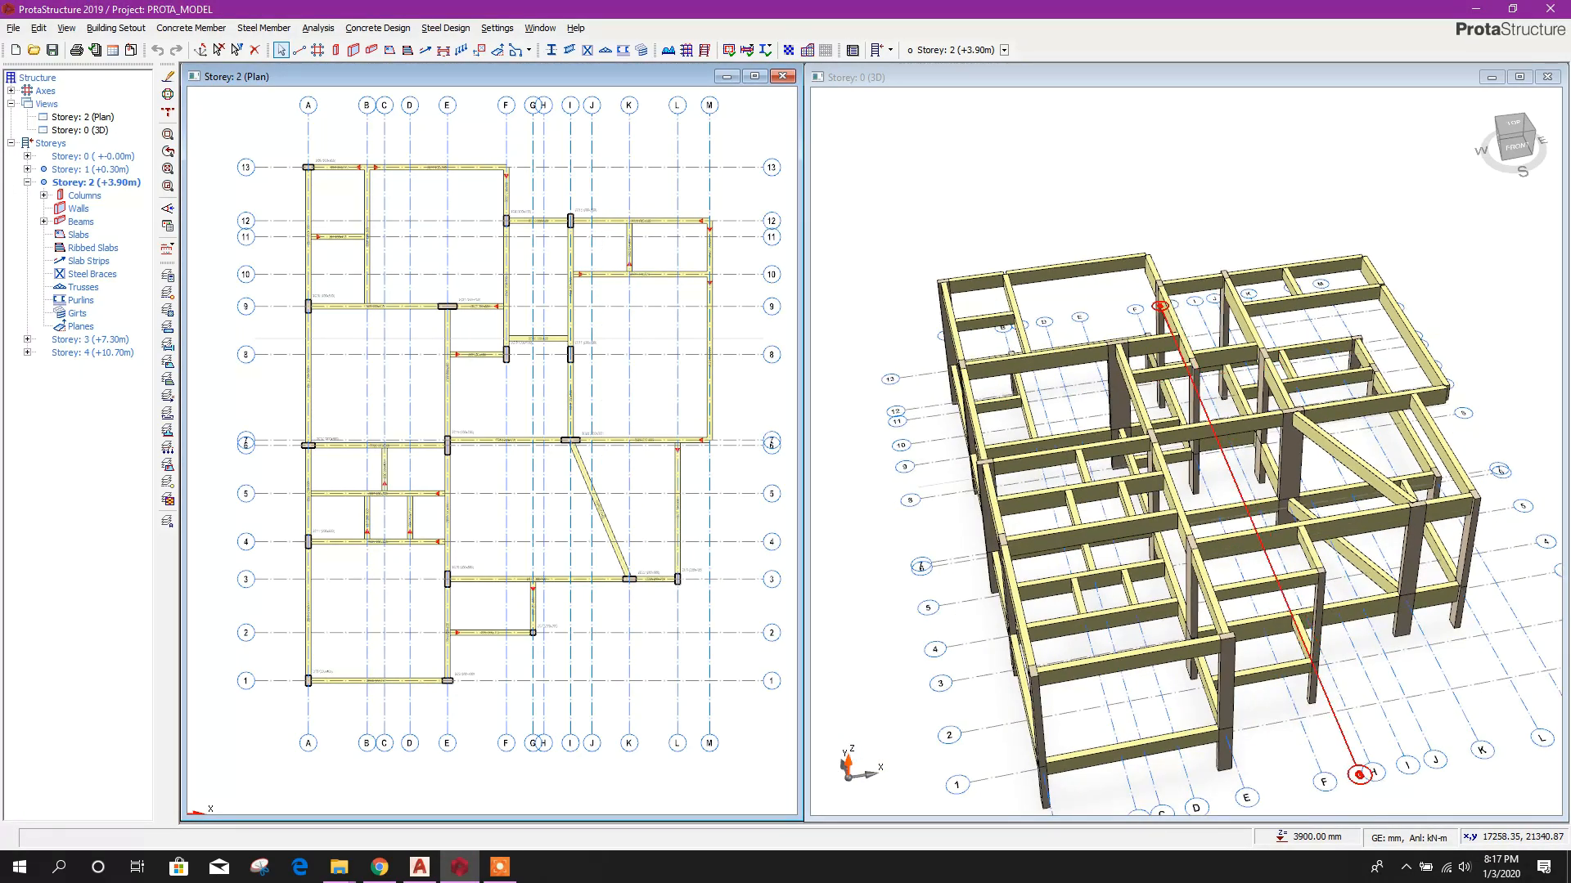
left_click_drag(1343, 729, 1375, 724)
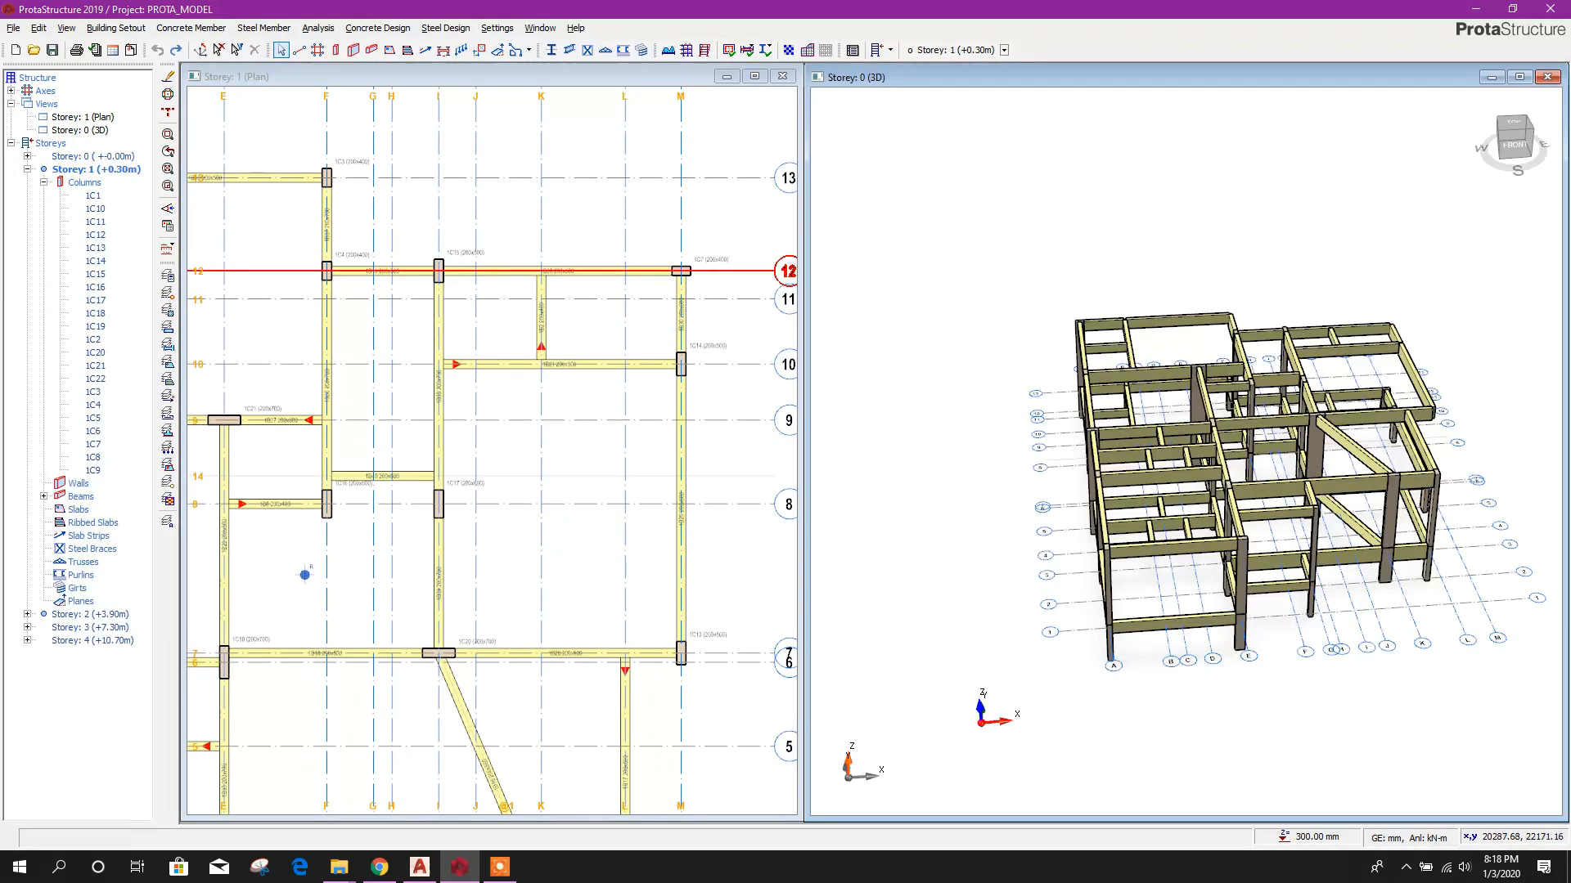
left_click(685, 271)
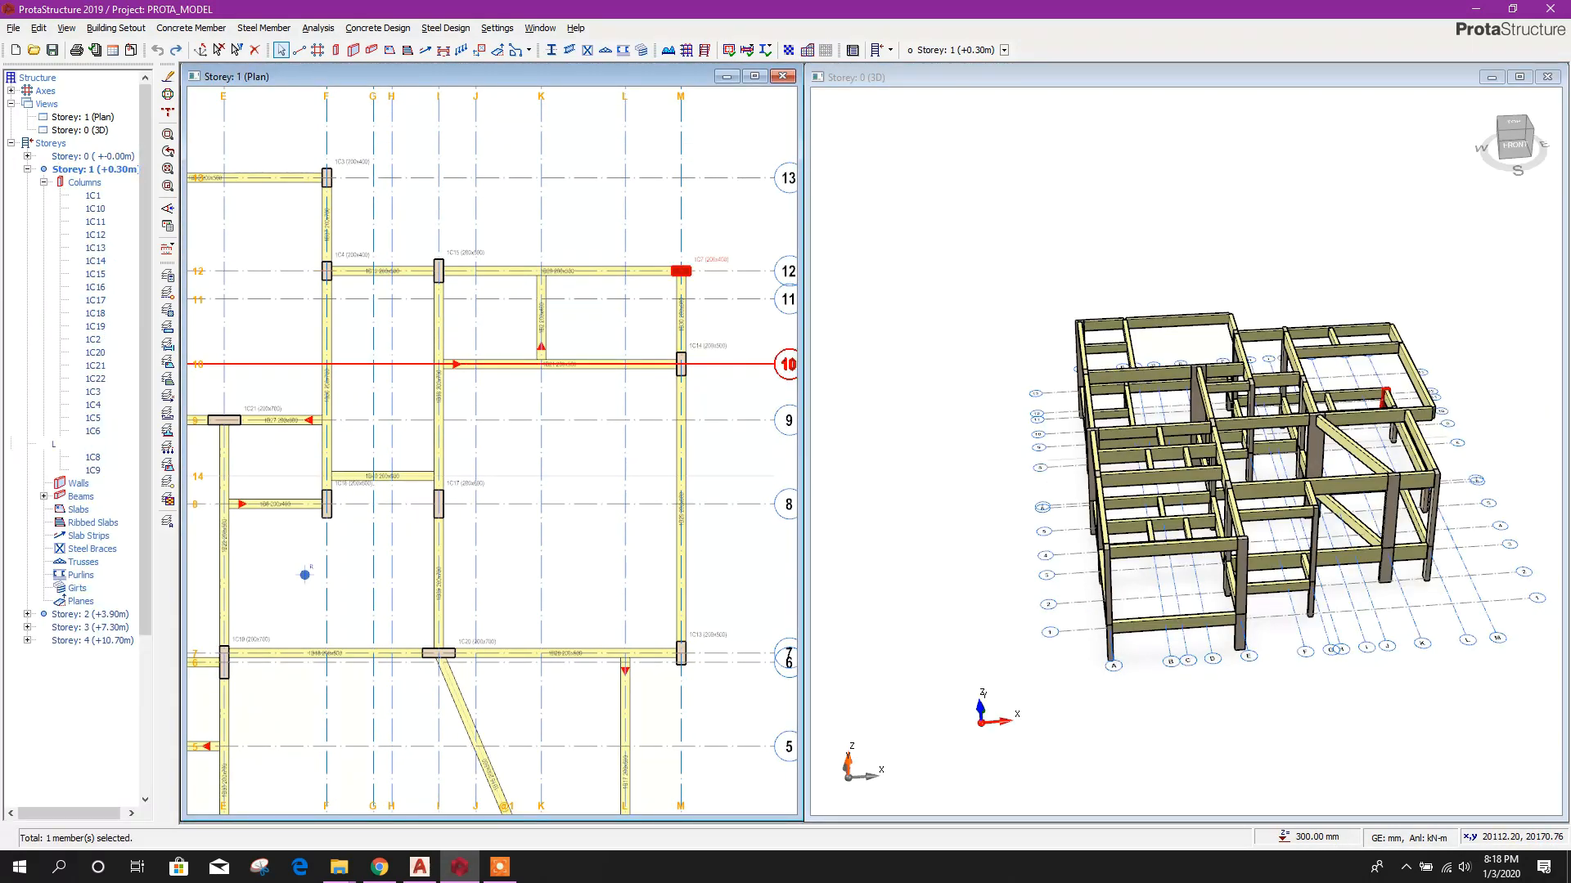
scroll(693, 378, "up", 3)
left_click(663, 344)
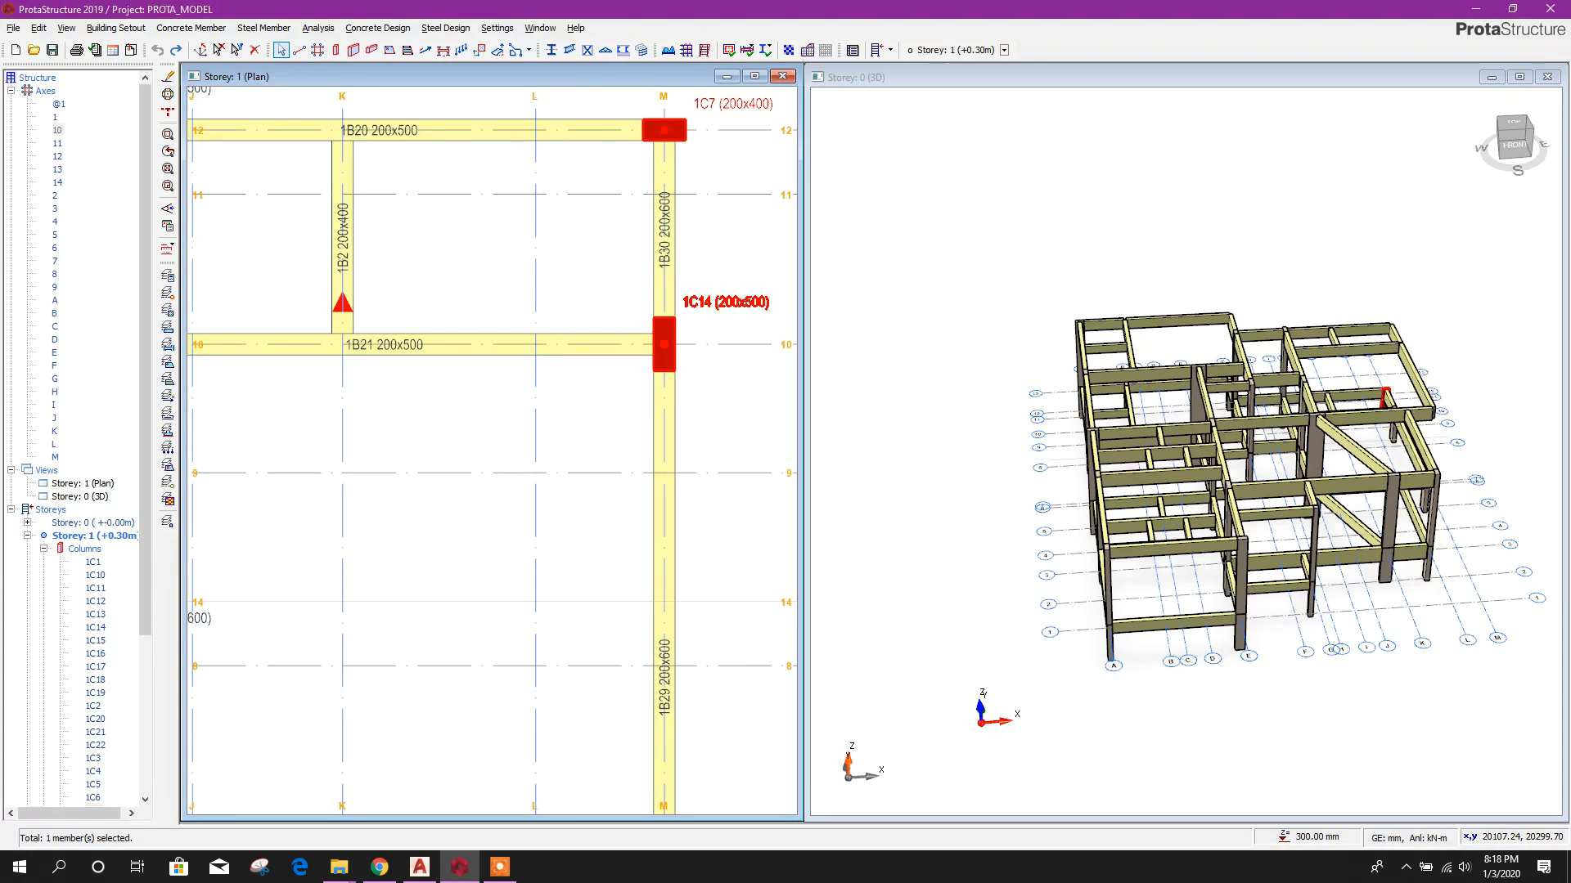
scroll(664, 344, "down", 3)
scroll(635, 571, "up", 4)
left_click(648, 556)
scroll(649, 556, "down", 3)
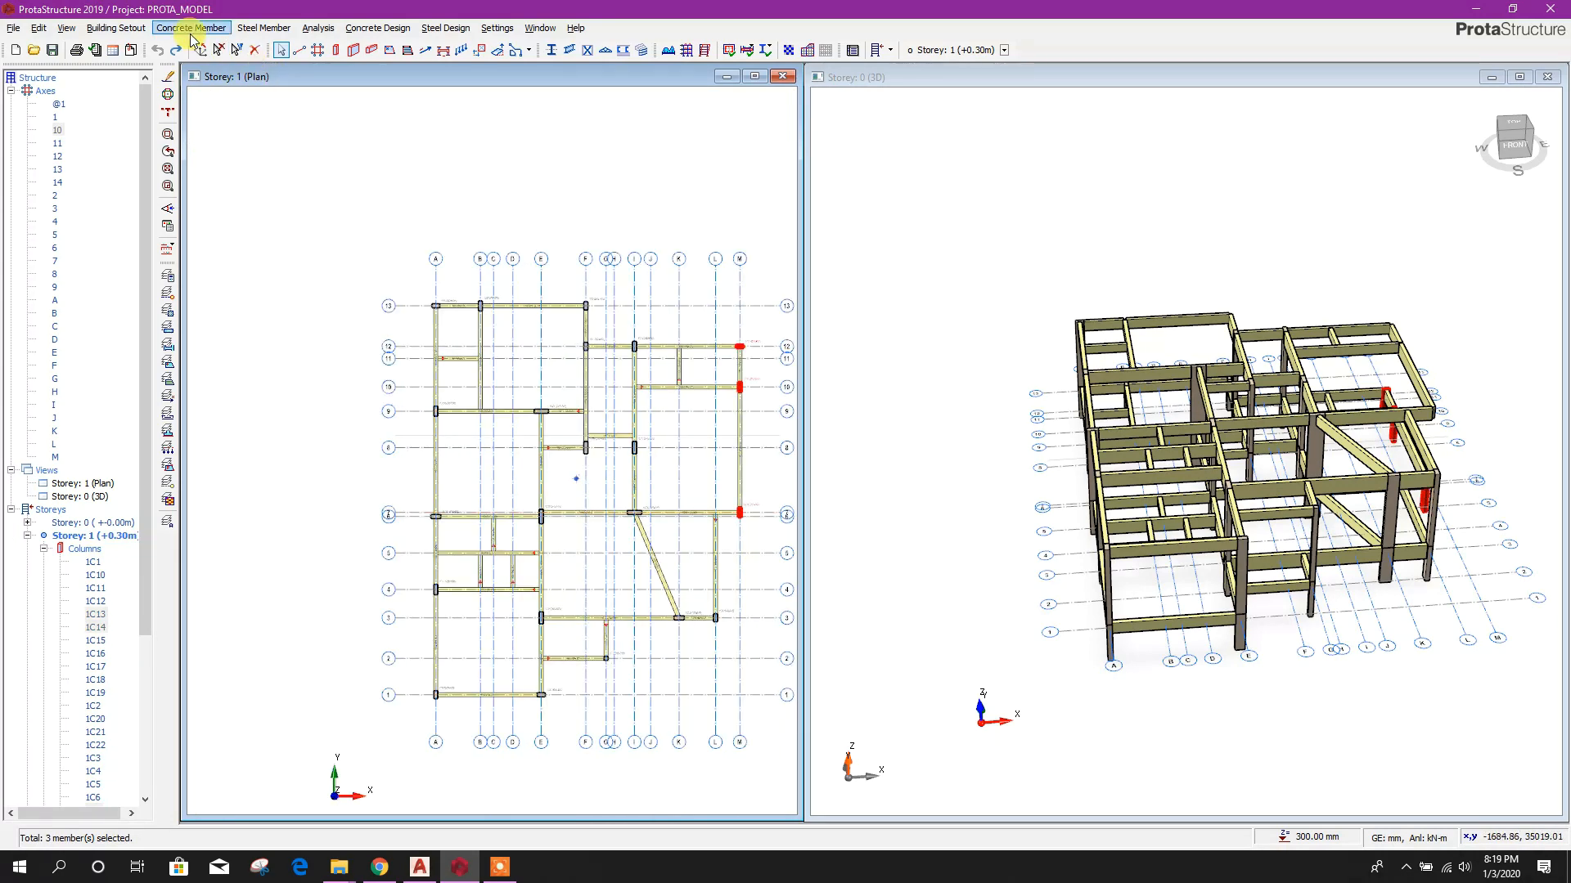
left_click(118, 29)
left_click(122, 33)
left_click(121, 32)
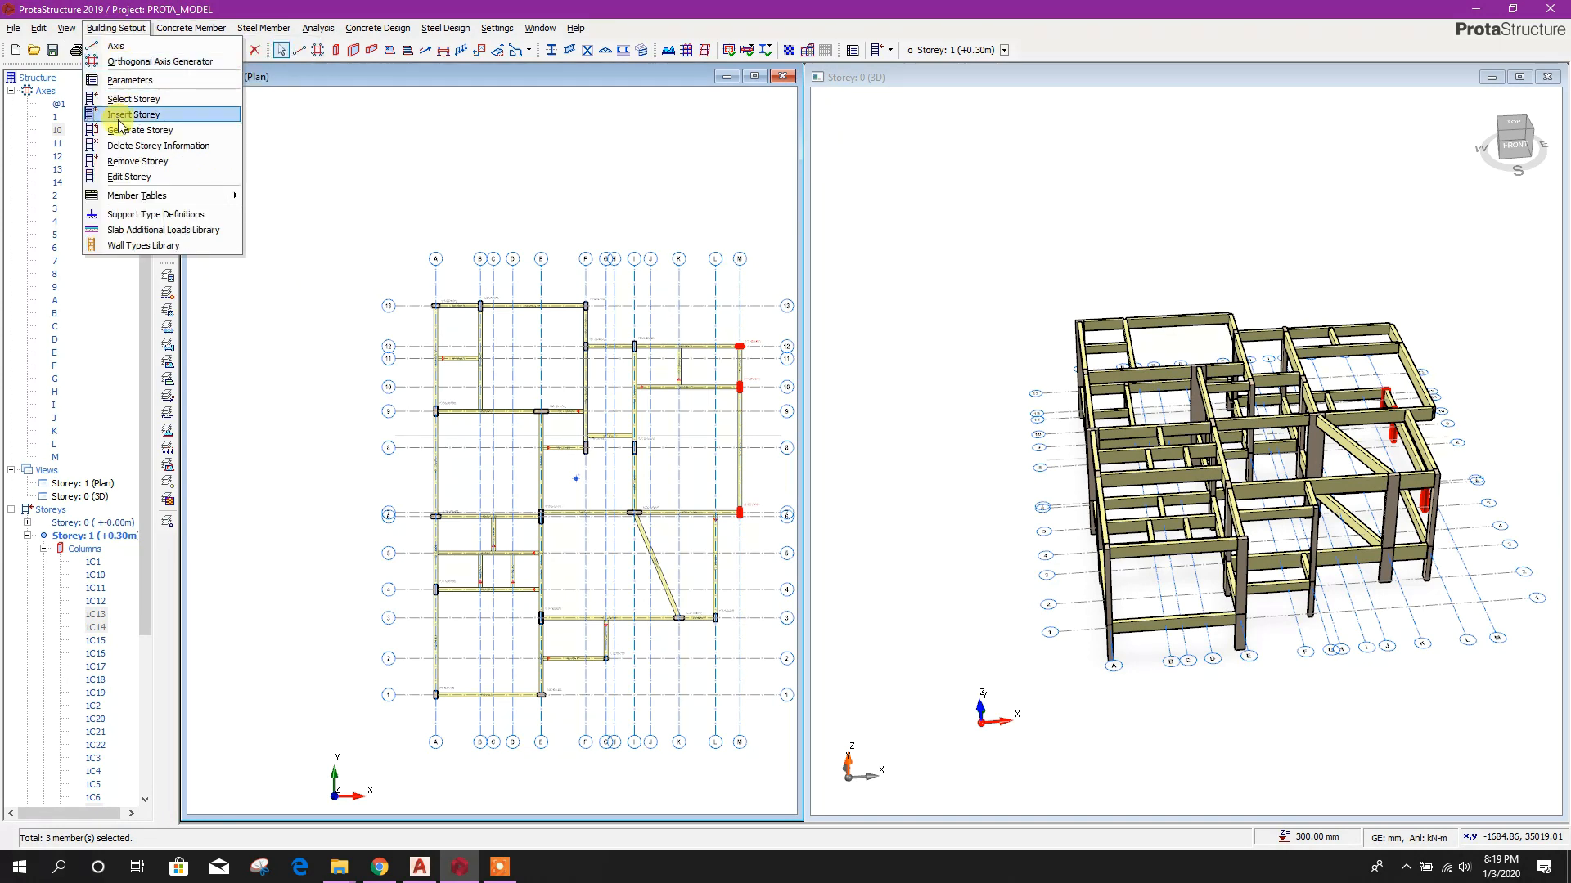
left_click(139, 131)
left_click(834, 328)
left_click(896, 270)
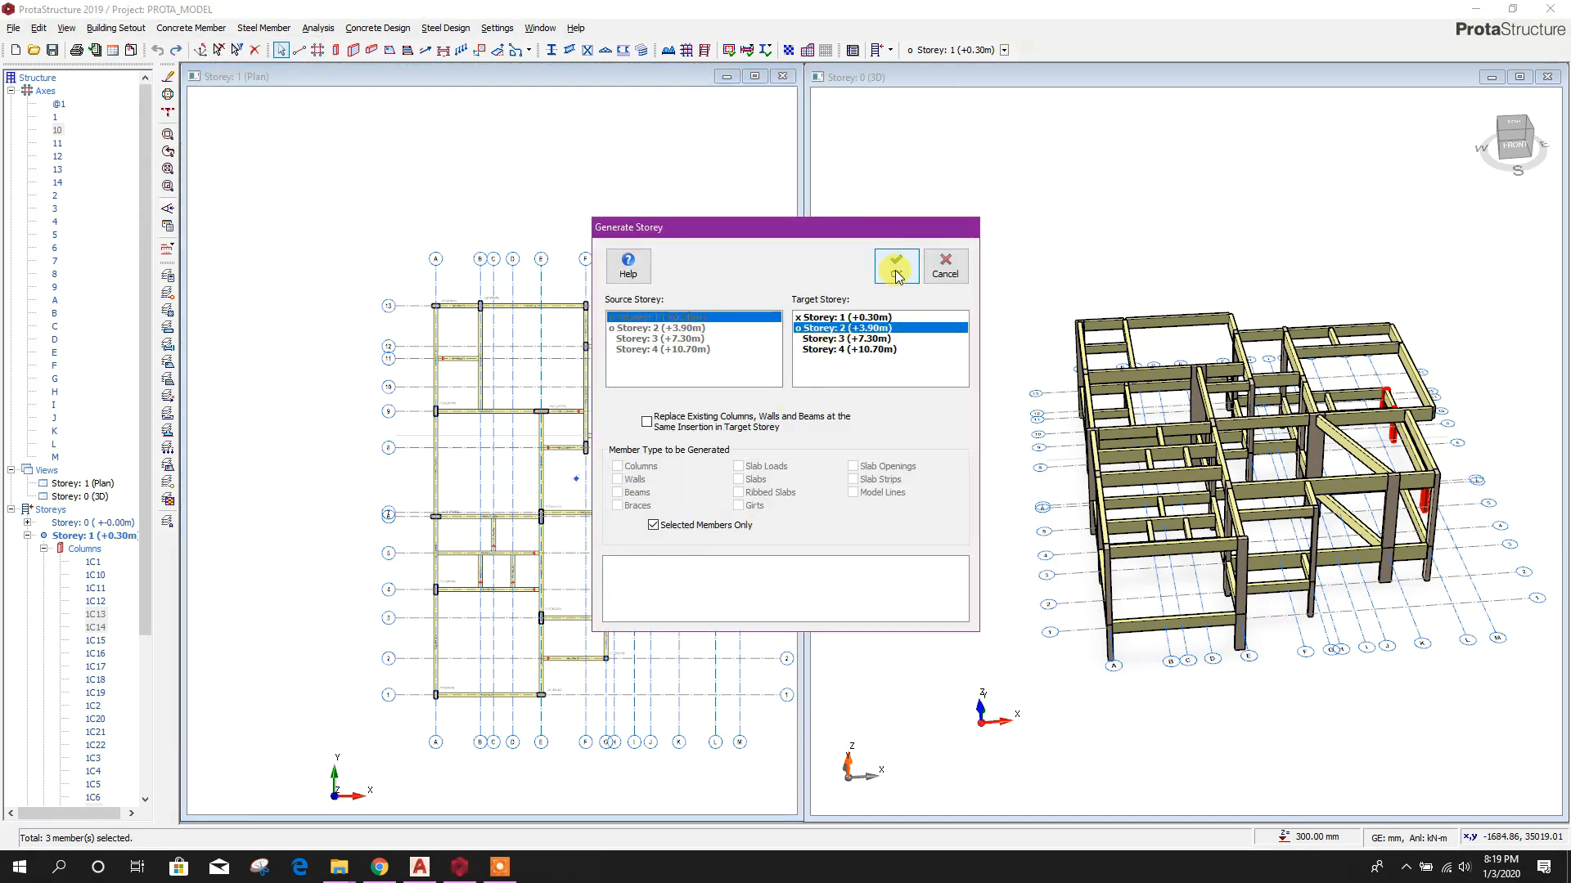
left_click(810, 489)
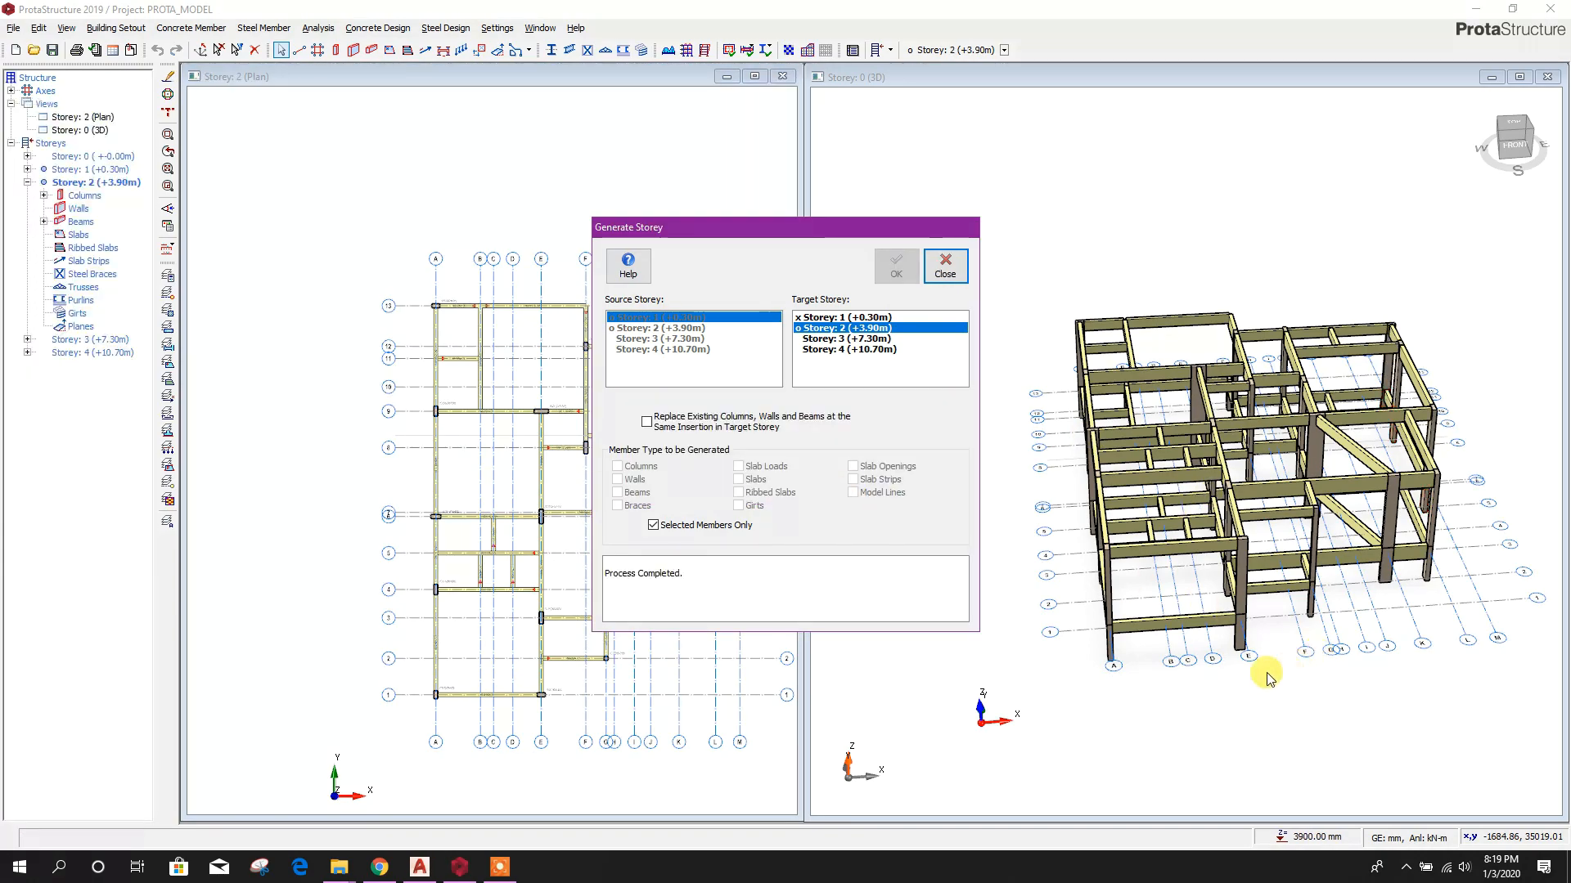
left_click(945, 266)
- Generate the two missing Storey 2 columns on axis 13, at B and F, from the short Storey 1 columns below them
middle_click_drag(1355, 679, 1252, 699)
middle_click_drag(1309, 710, 1211, 720)
scroll(1145, 614, "up", 3)
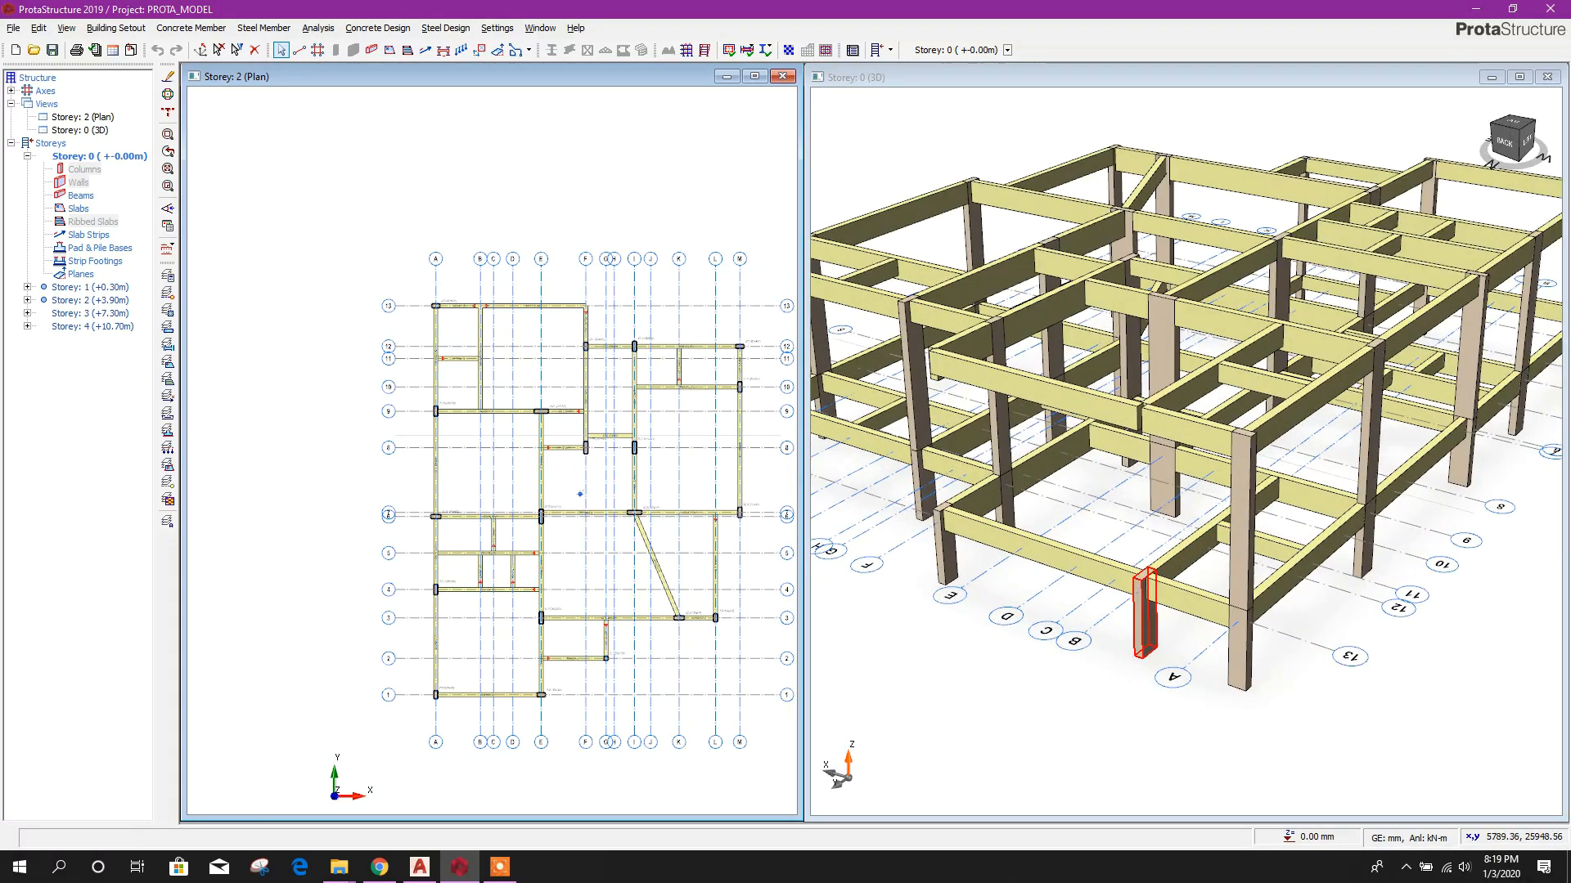
left_click(1145, 613)
left_click(1326, 241)
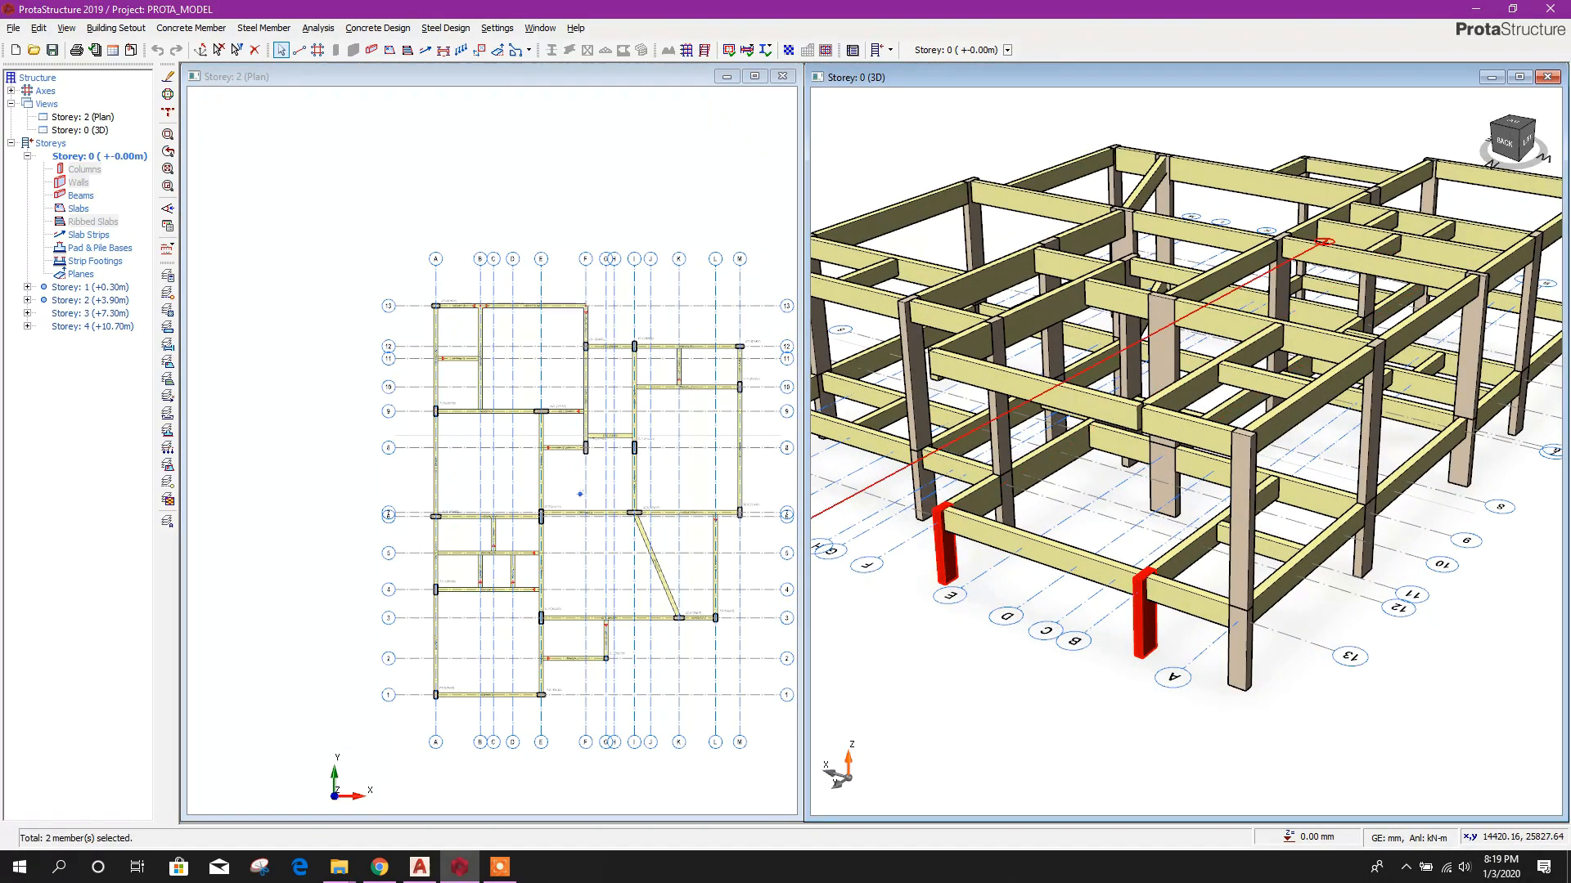
left_click(116, 27)
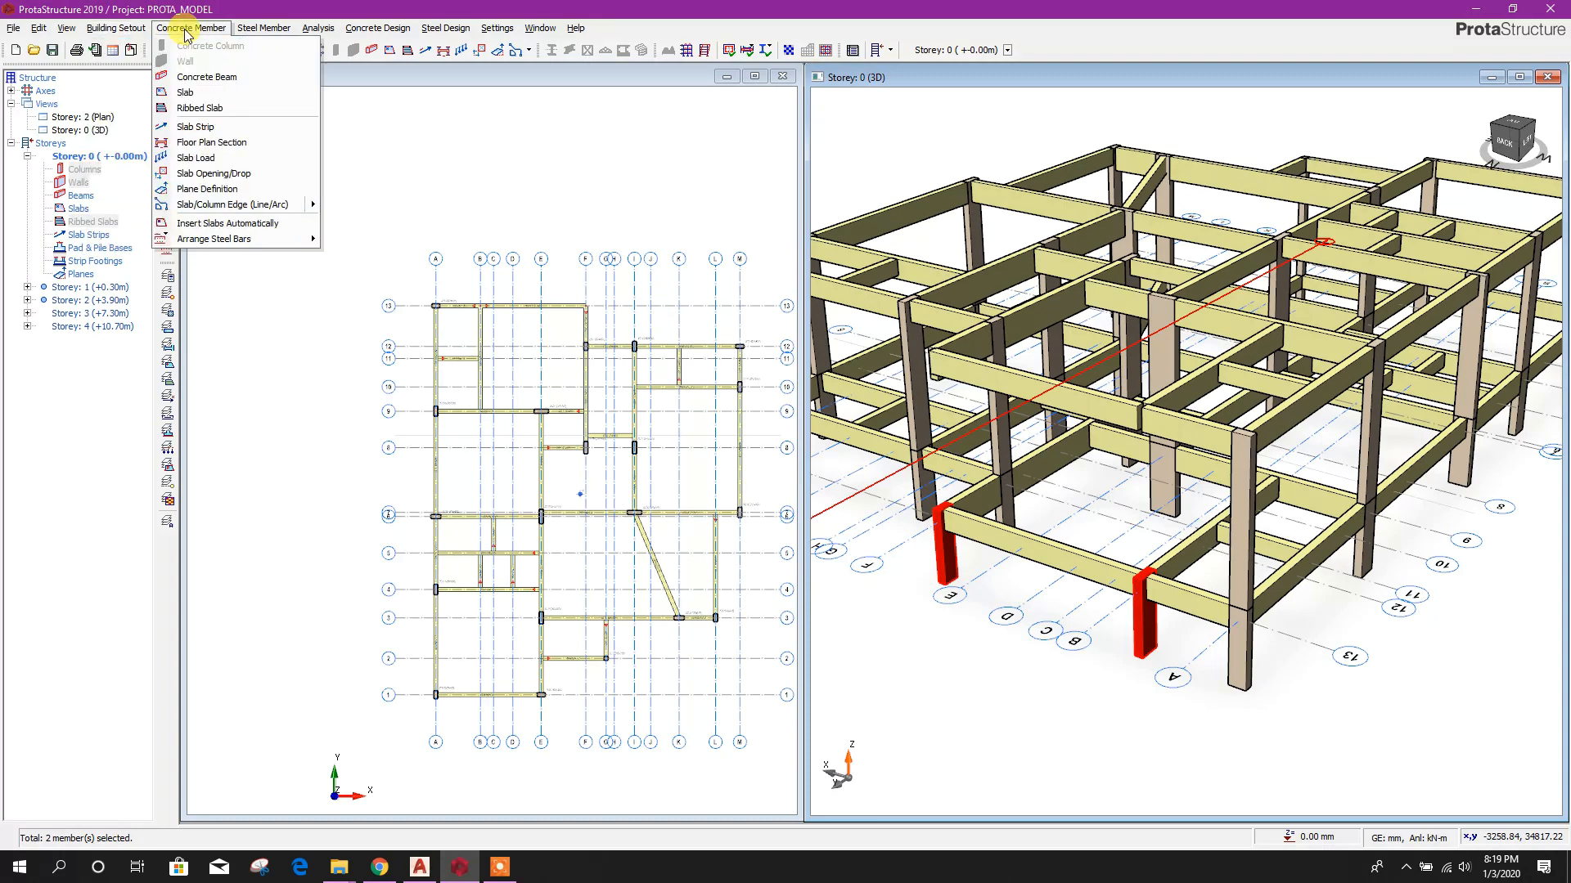
mouse_move(115, 28)
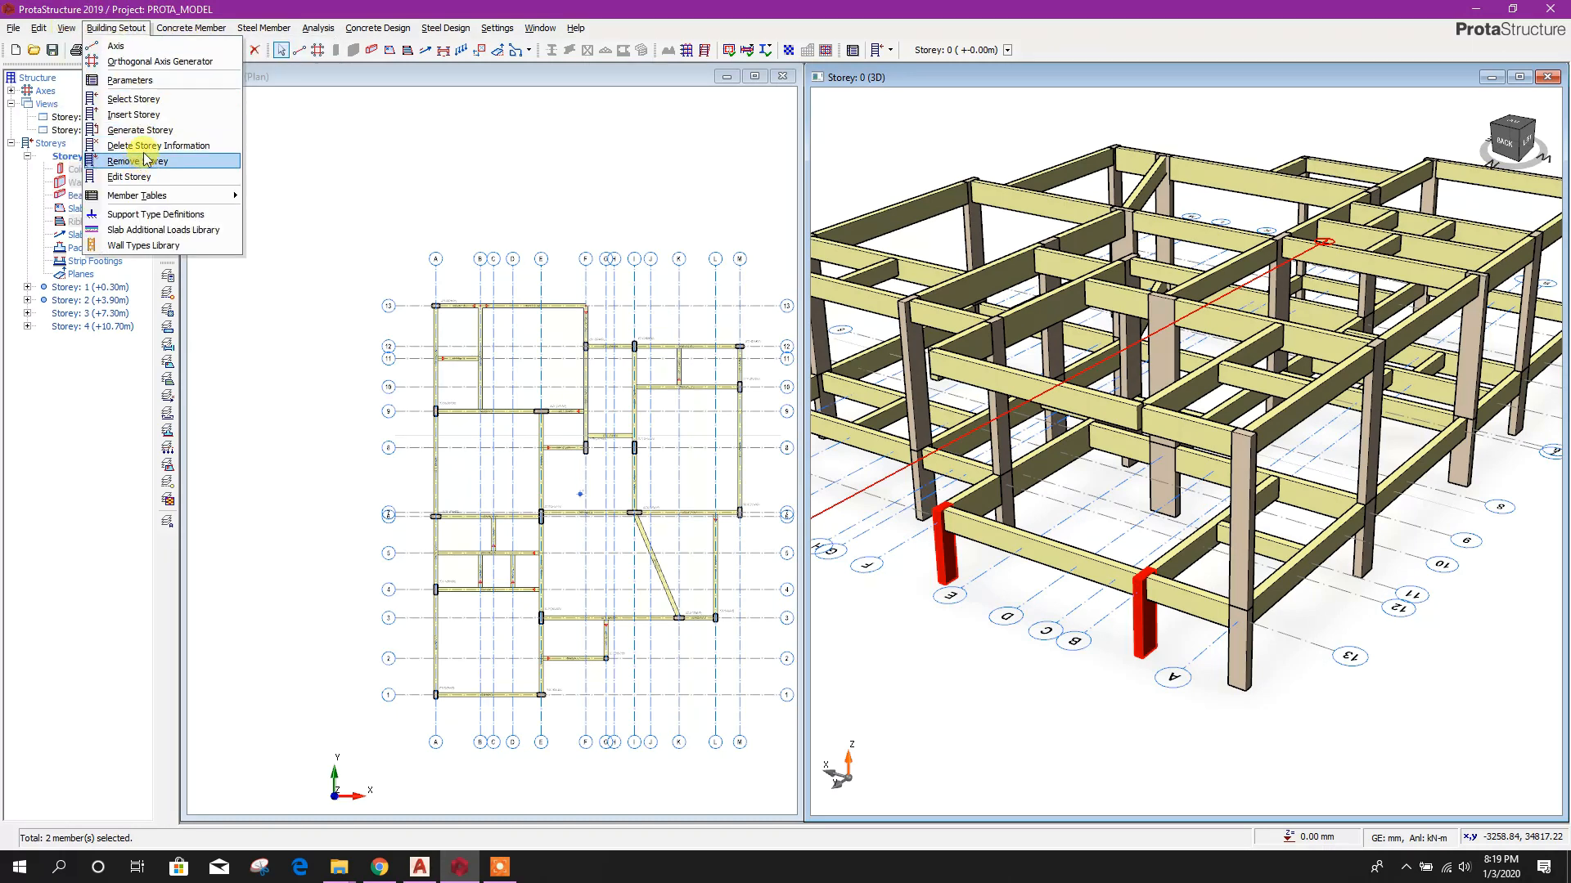
left_click(158, 133)
left_click(843, 328)
left_click(896, 266)
left_click(945, 267)
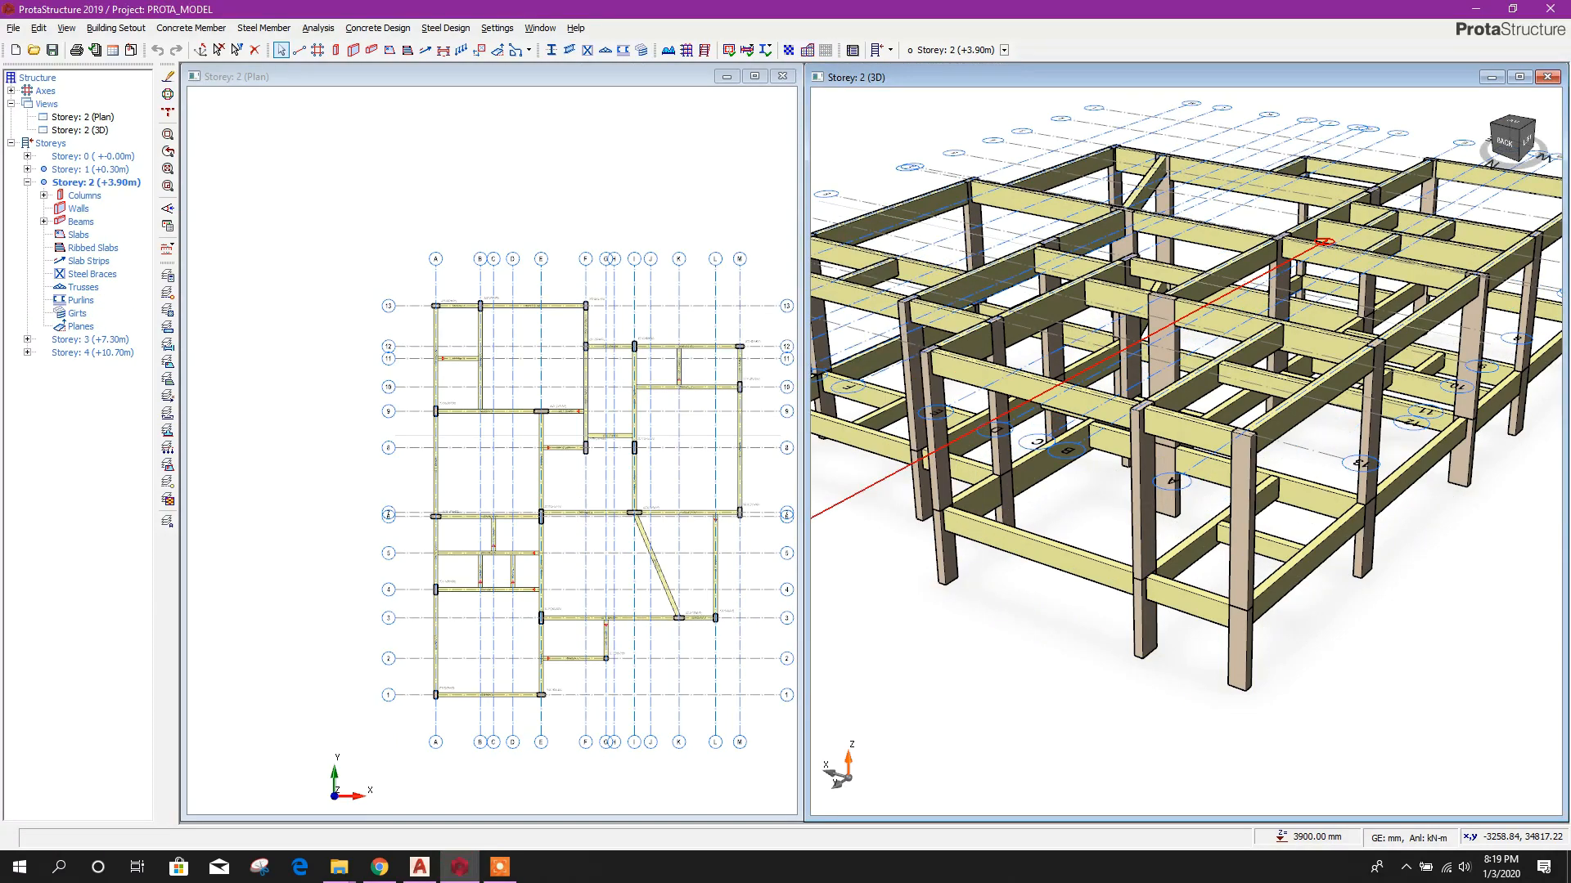
- Delete the diagonal Storey 2 beam between the columns at I/7 and K/3, and try to delete its inclined axis
mouse_move(1276, 700)
middle_mouse_down()
mouse_move(1234, 739)
mouse_move(1140, 687)
mouse_move(1121, 652)
mouse_move(1055, 659)
mouse_move(1079, 638)
mouse_move(1192, 684)
mouse_move(1145, 609)
mouse_move(1203, 688)
mouse_move(1143, 701)
mouse_move(1287, 736)
mouse_move(1465, 572)
middle_mouse_up()
left_click(512, 161)
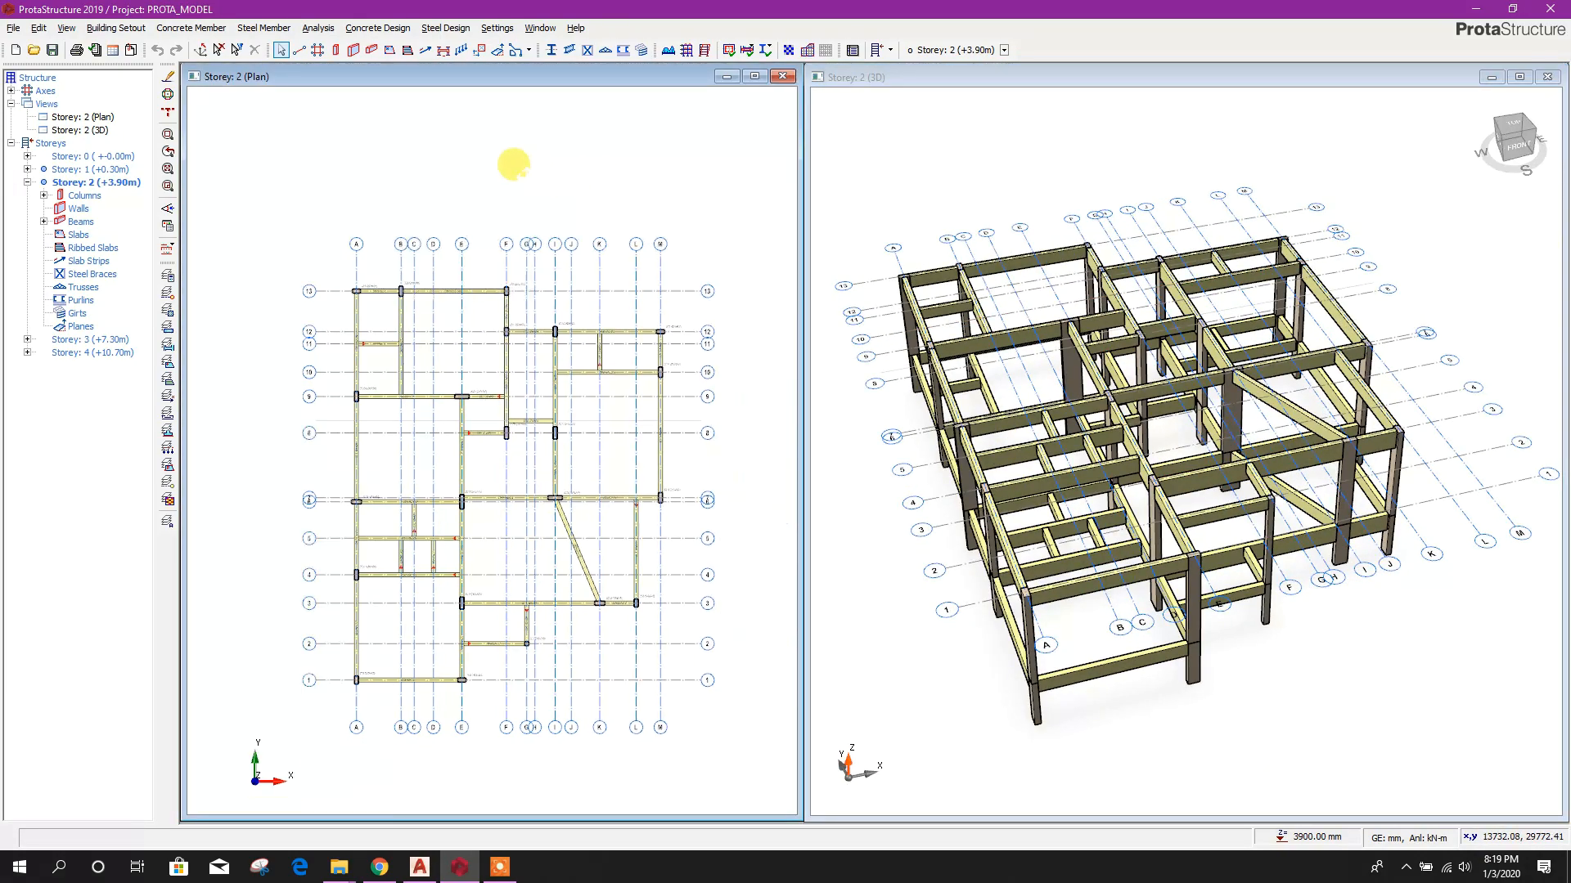
scroll(556, 245, "up", 3)
left_click(541, 519)
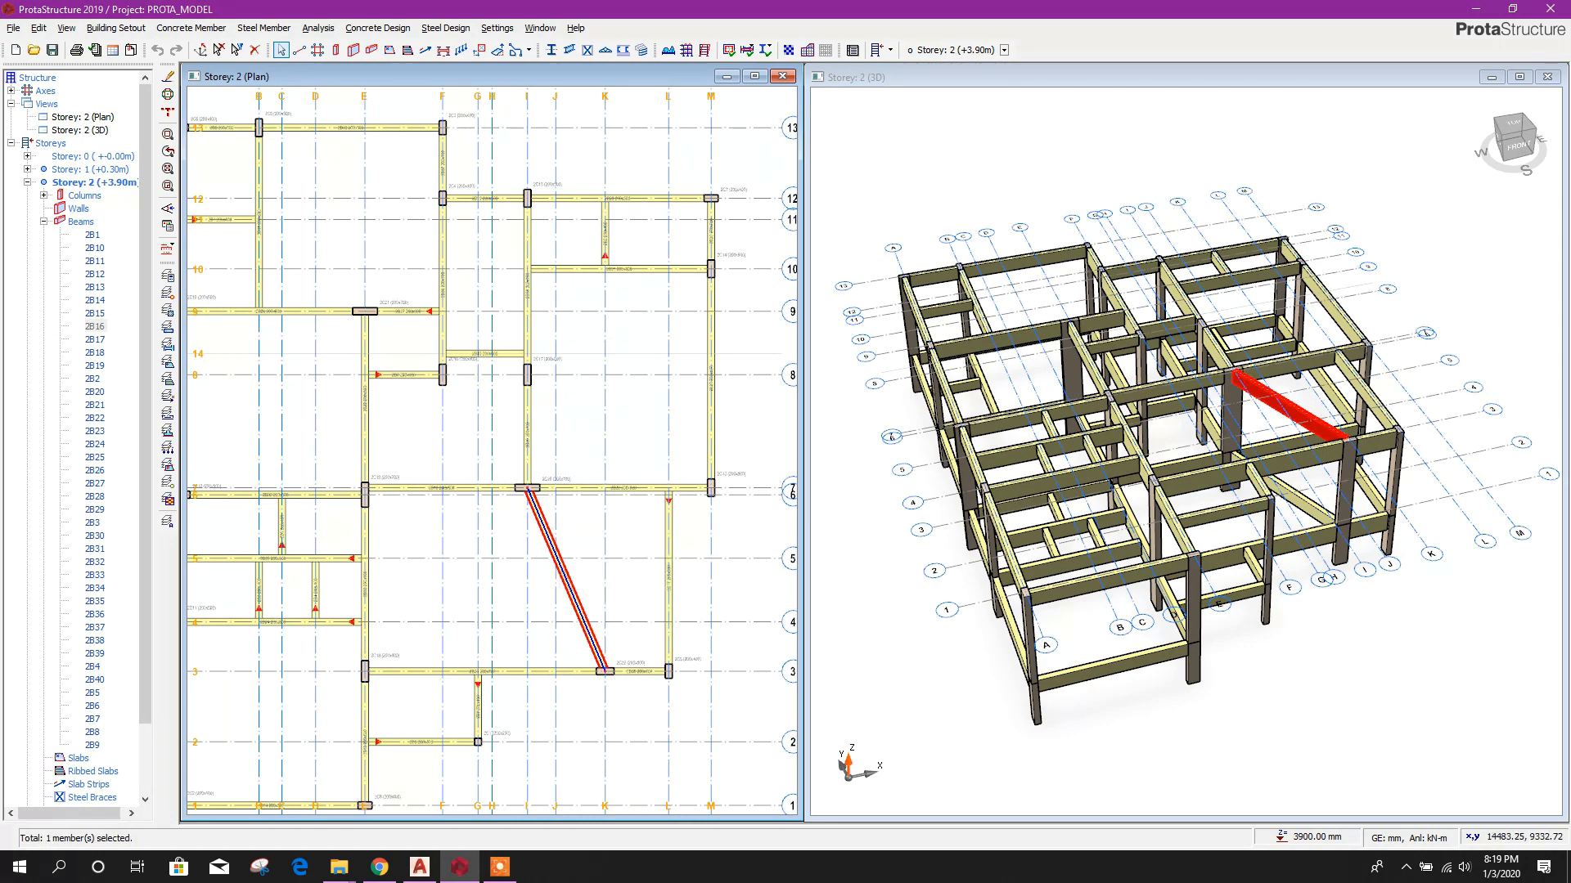
key("Escape")
left_click(548, 550)
key("Delete")
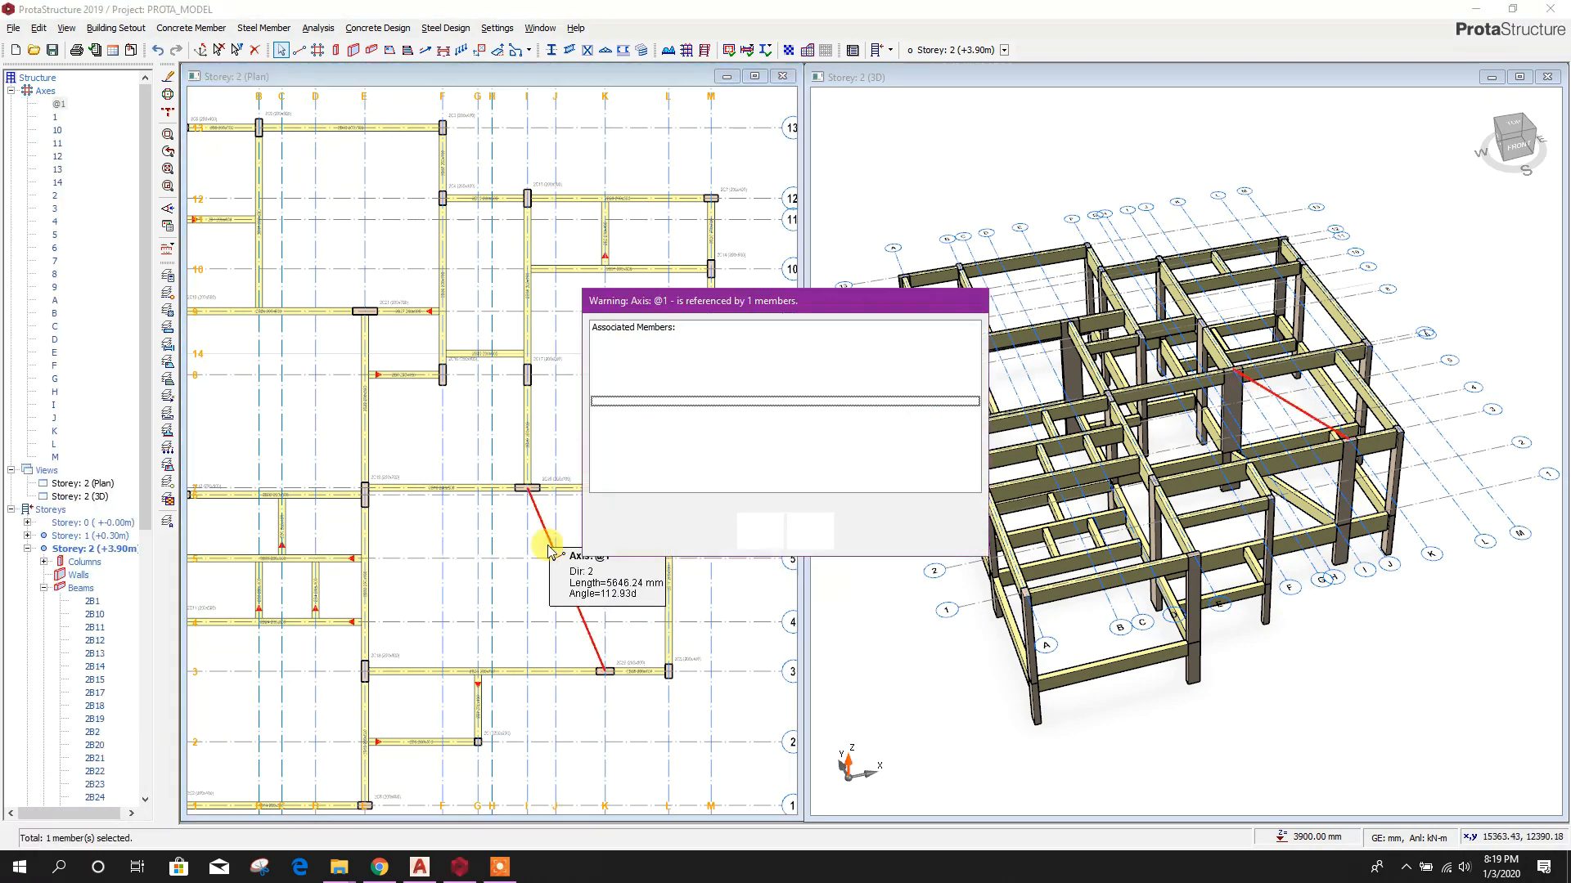
left_click(760, 531)
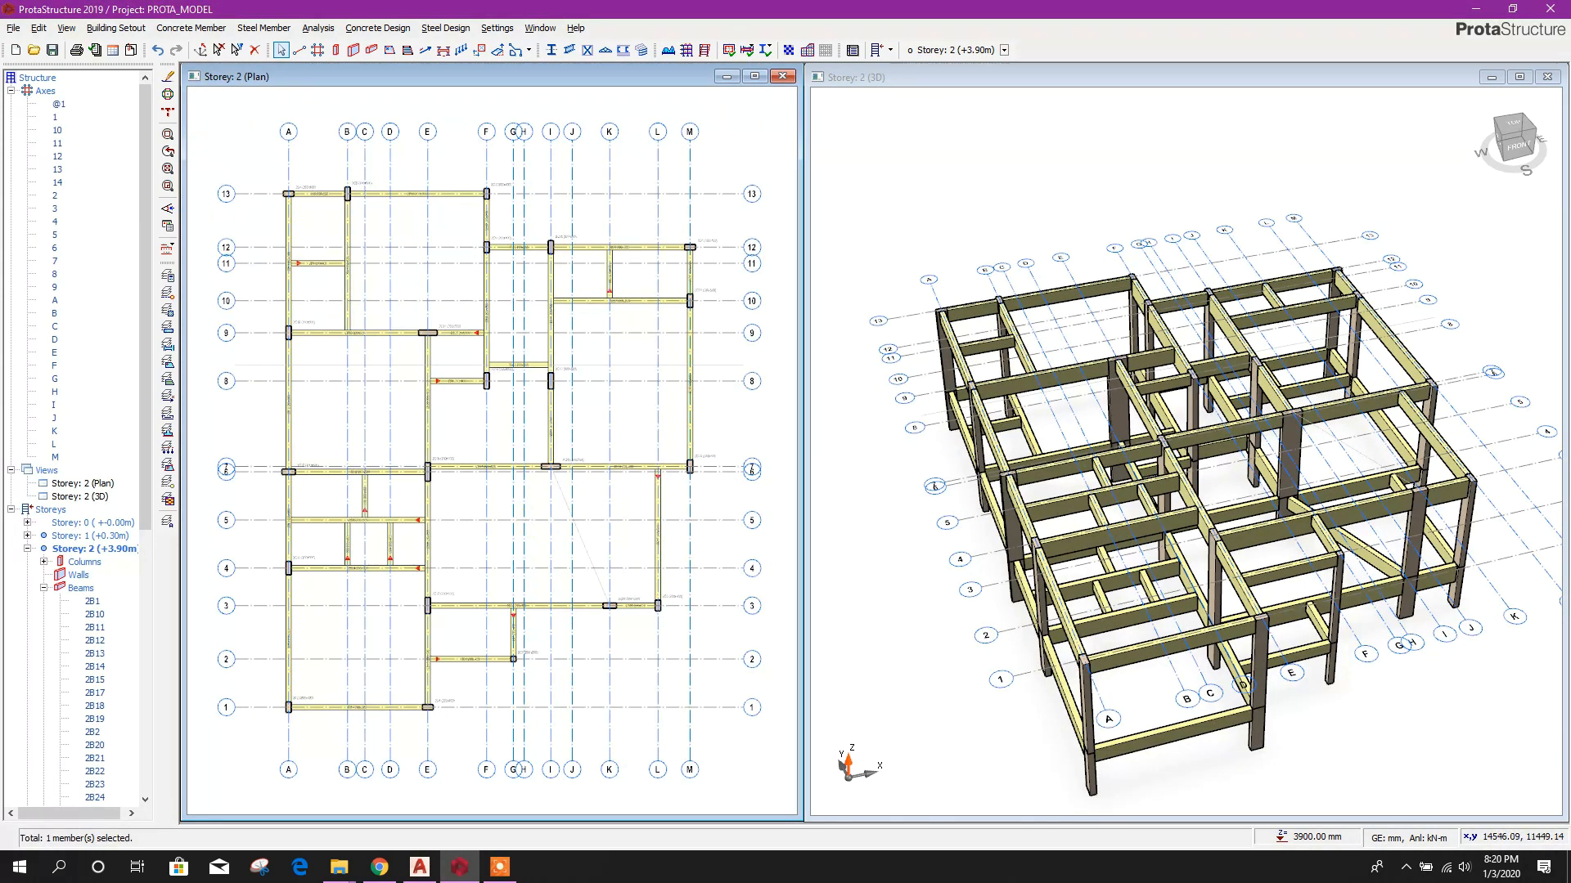
- Restore the ProtaStructure window to a smaller size and place it beside the AutoCAD drawing, keeping the Storey 2 plan visible
middle_click_drag(442, 407, 491, 406)
scroll(328, 362, "up", 2)
scroll(391, 383, "down", 2)
middle_click_drag(395, 378, 402, 418)
scroll(395, 342, "up", 2)
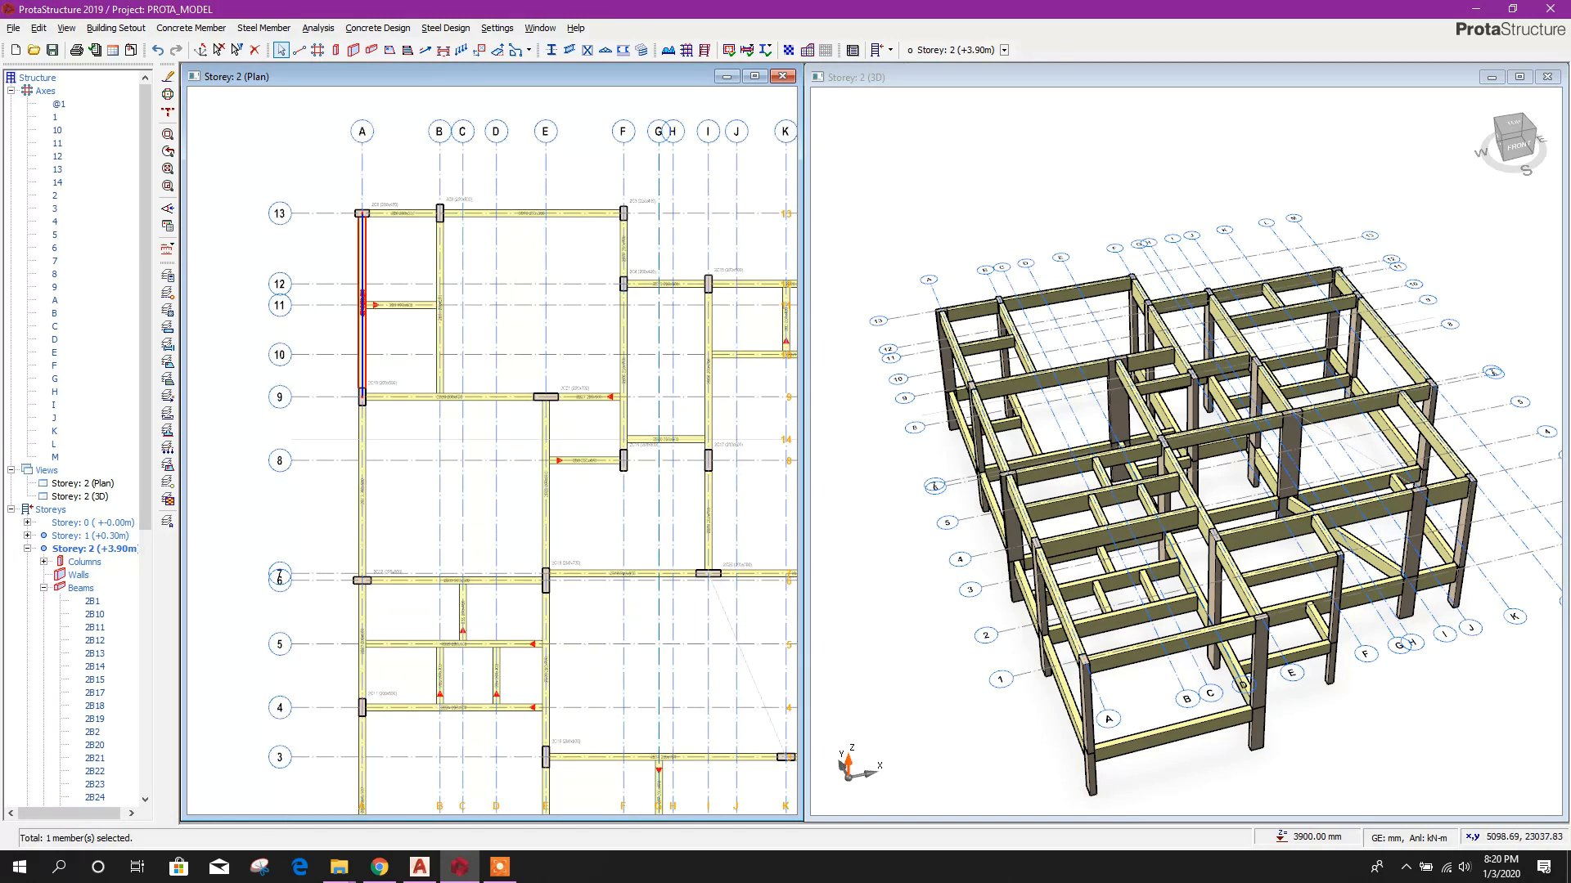
left_click(1512, 9)
left_click_drag(778, 32, 994, 1)
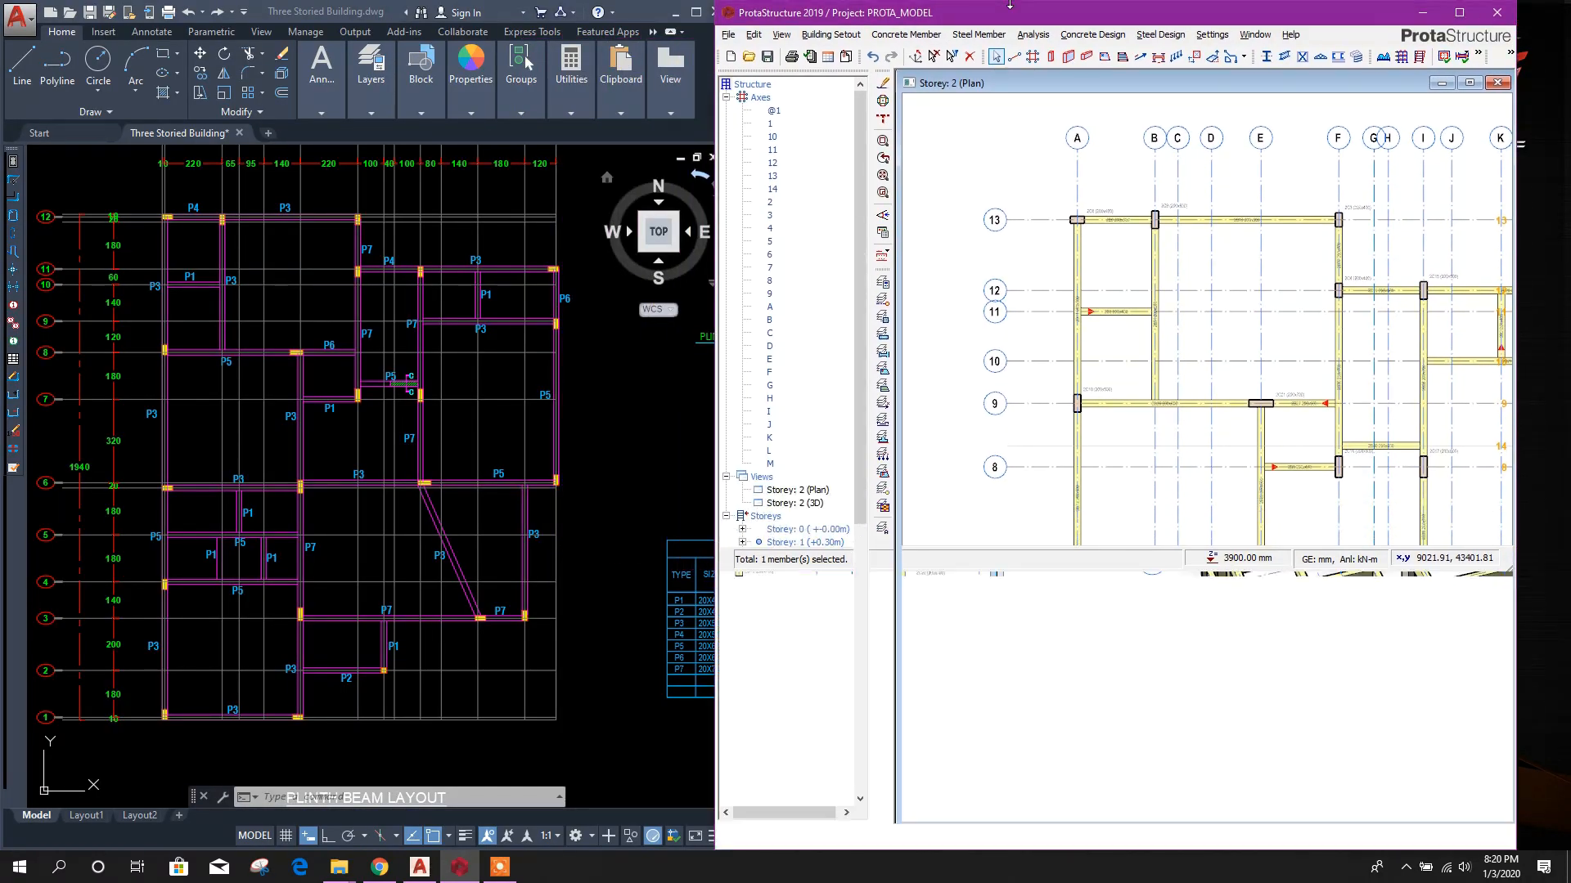
- Switch to AutoCAD and examine the beam marks in the ground floor roof beam and slab layout
left_click(506, 409)
scroll(225, 512, "down", 4)
middle_click_drag(589, 587, 184, 561)
middle_click_drag(554, 476, 376, 496)
scroll(376, 496, "up", 6)
scroll(376, 496, "down", 5)
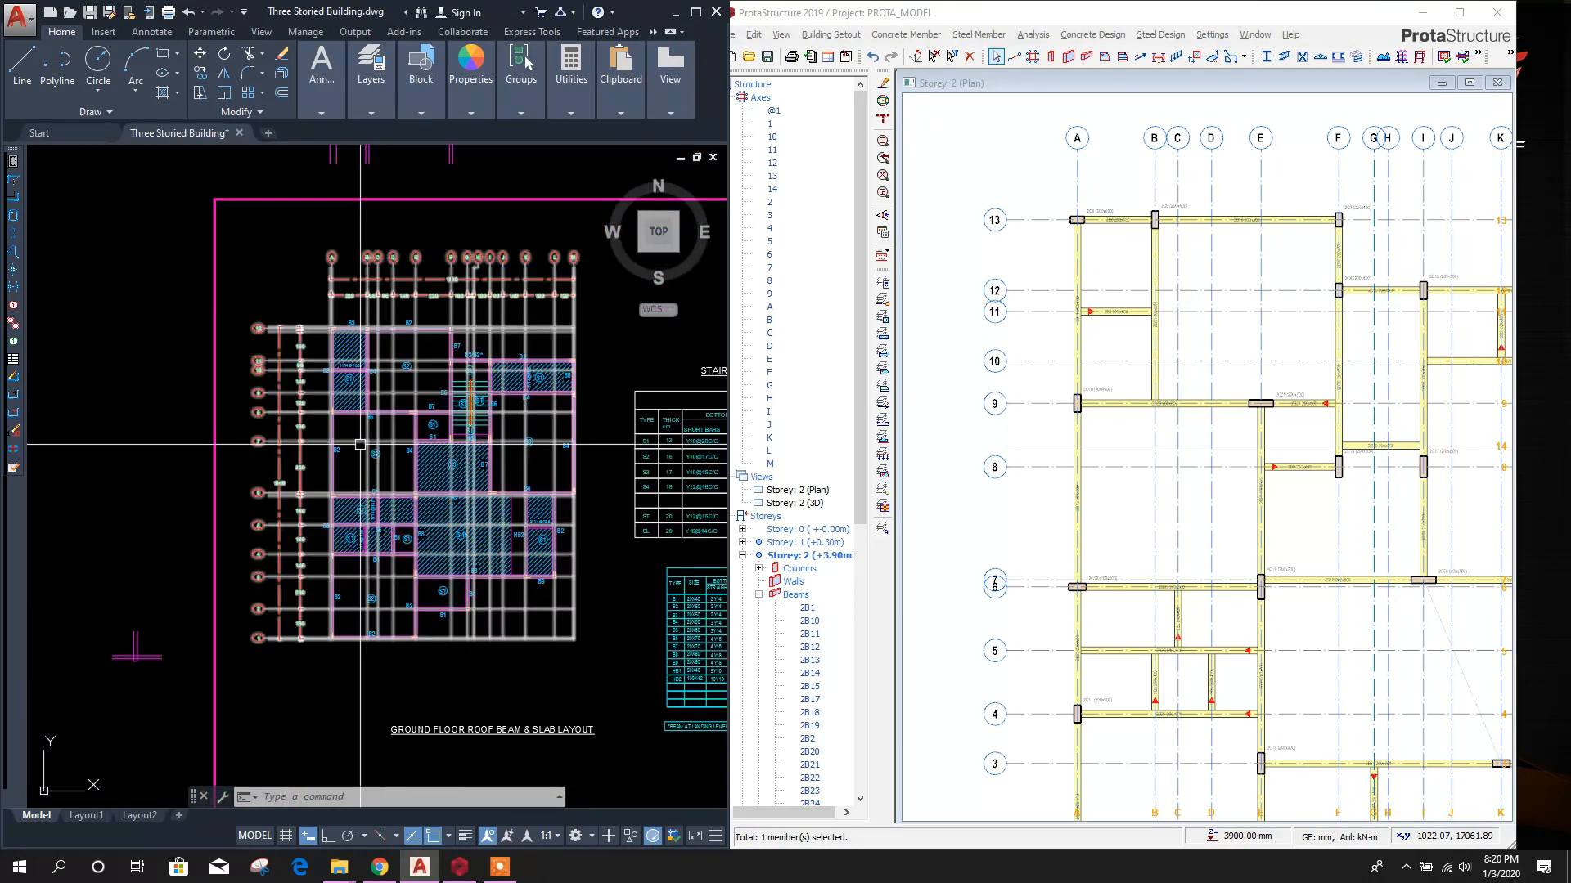
scroll(399, 410, "up", 3)
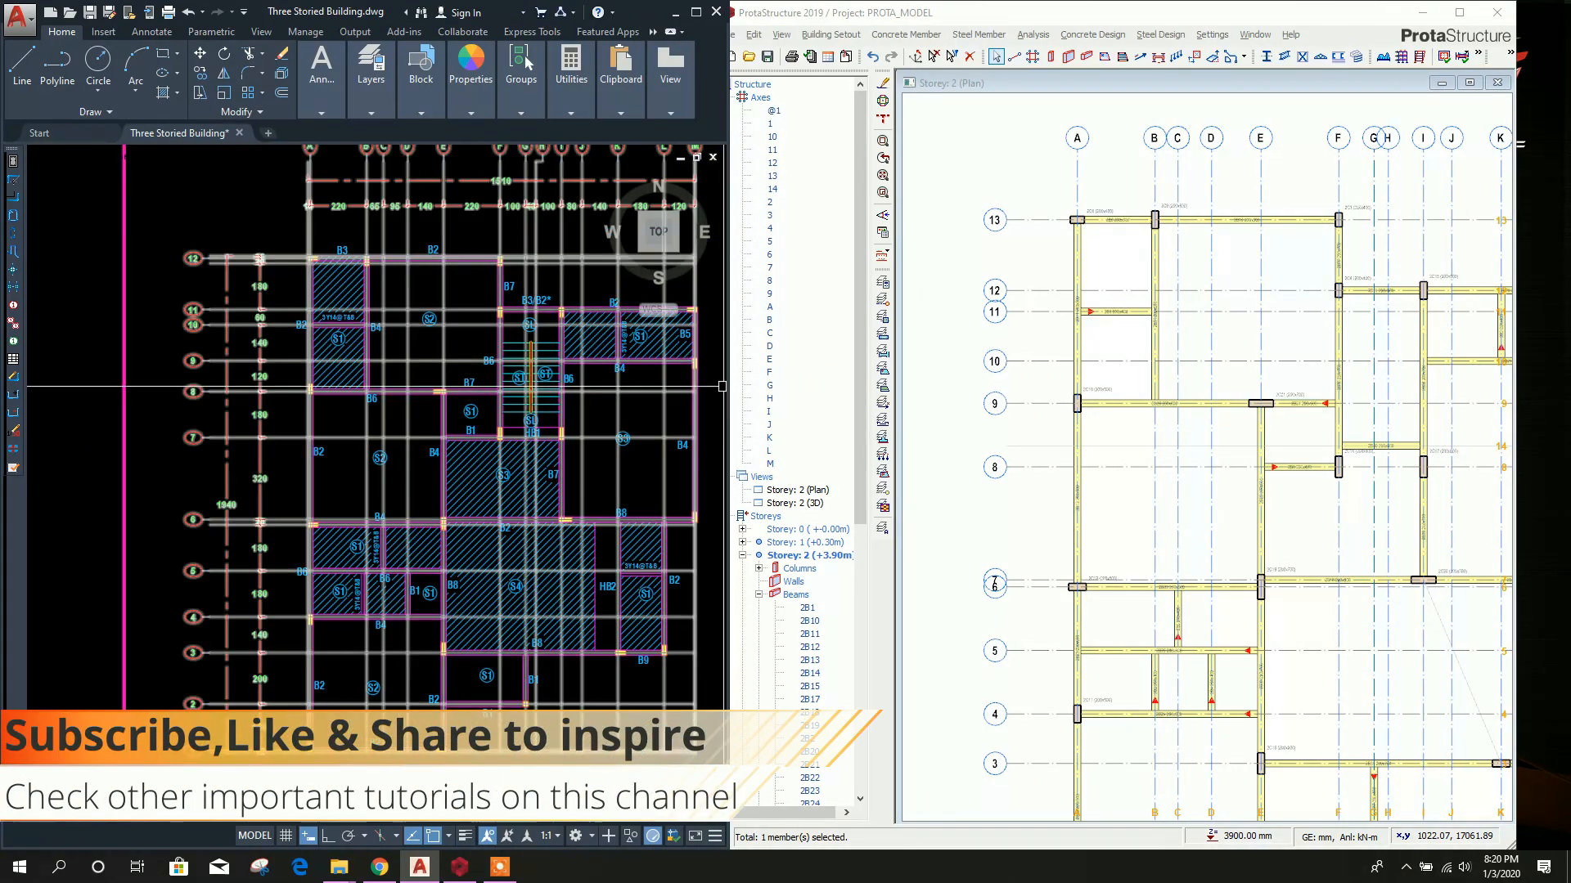
- Back in ProtaStructure, set the bottom section height of the two Storey 2 beams along axis 9, A–E and E–F, to 700 mm
left_click(1112, 404)
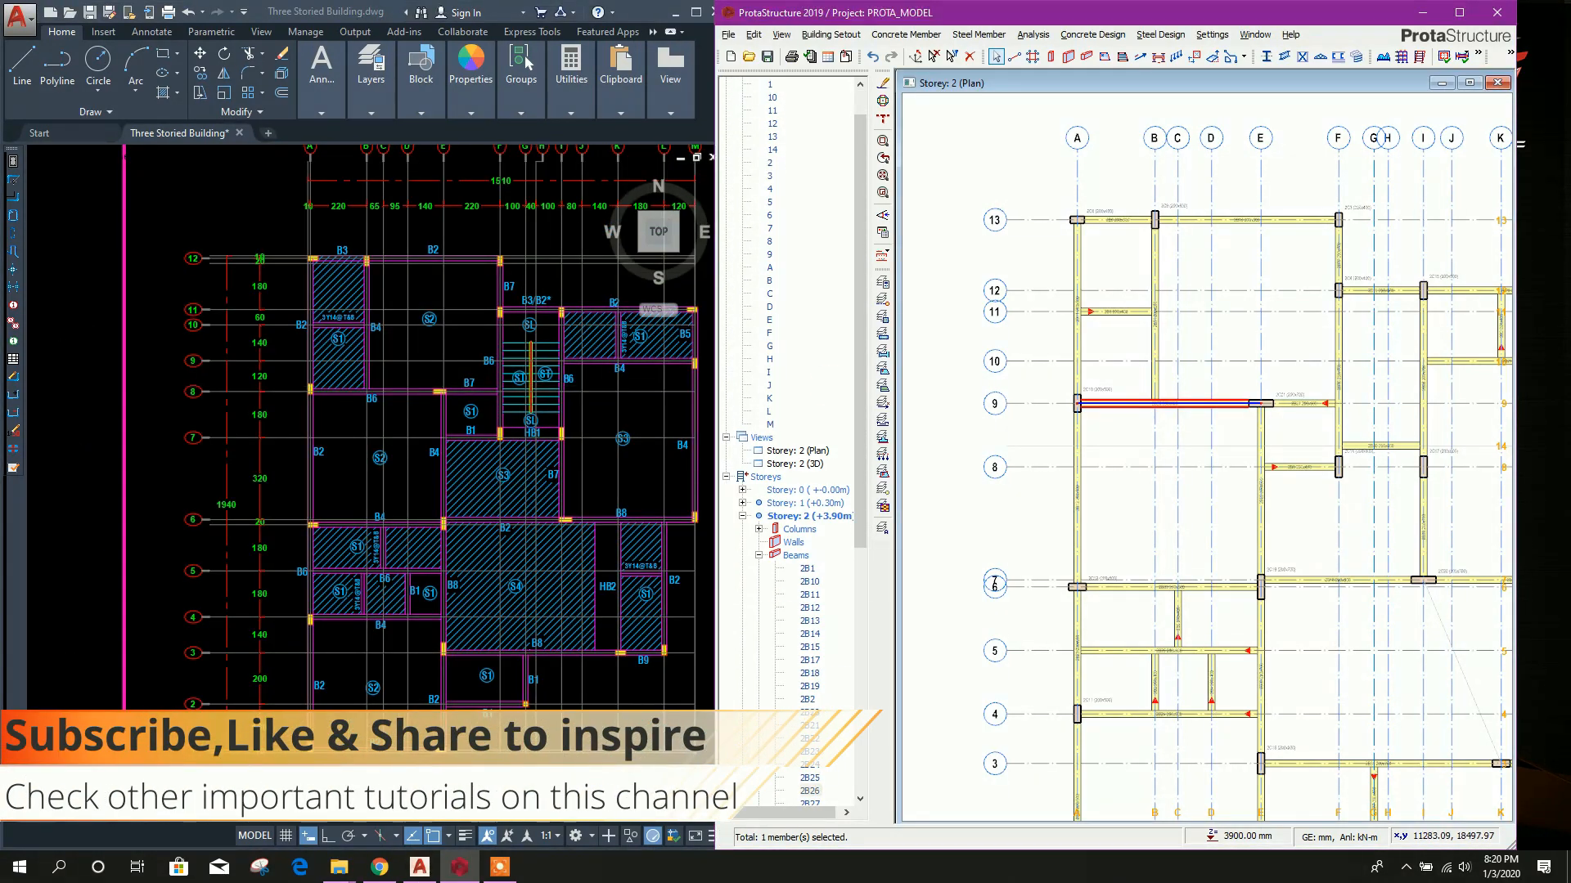
right_click(1305, 403)
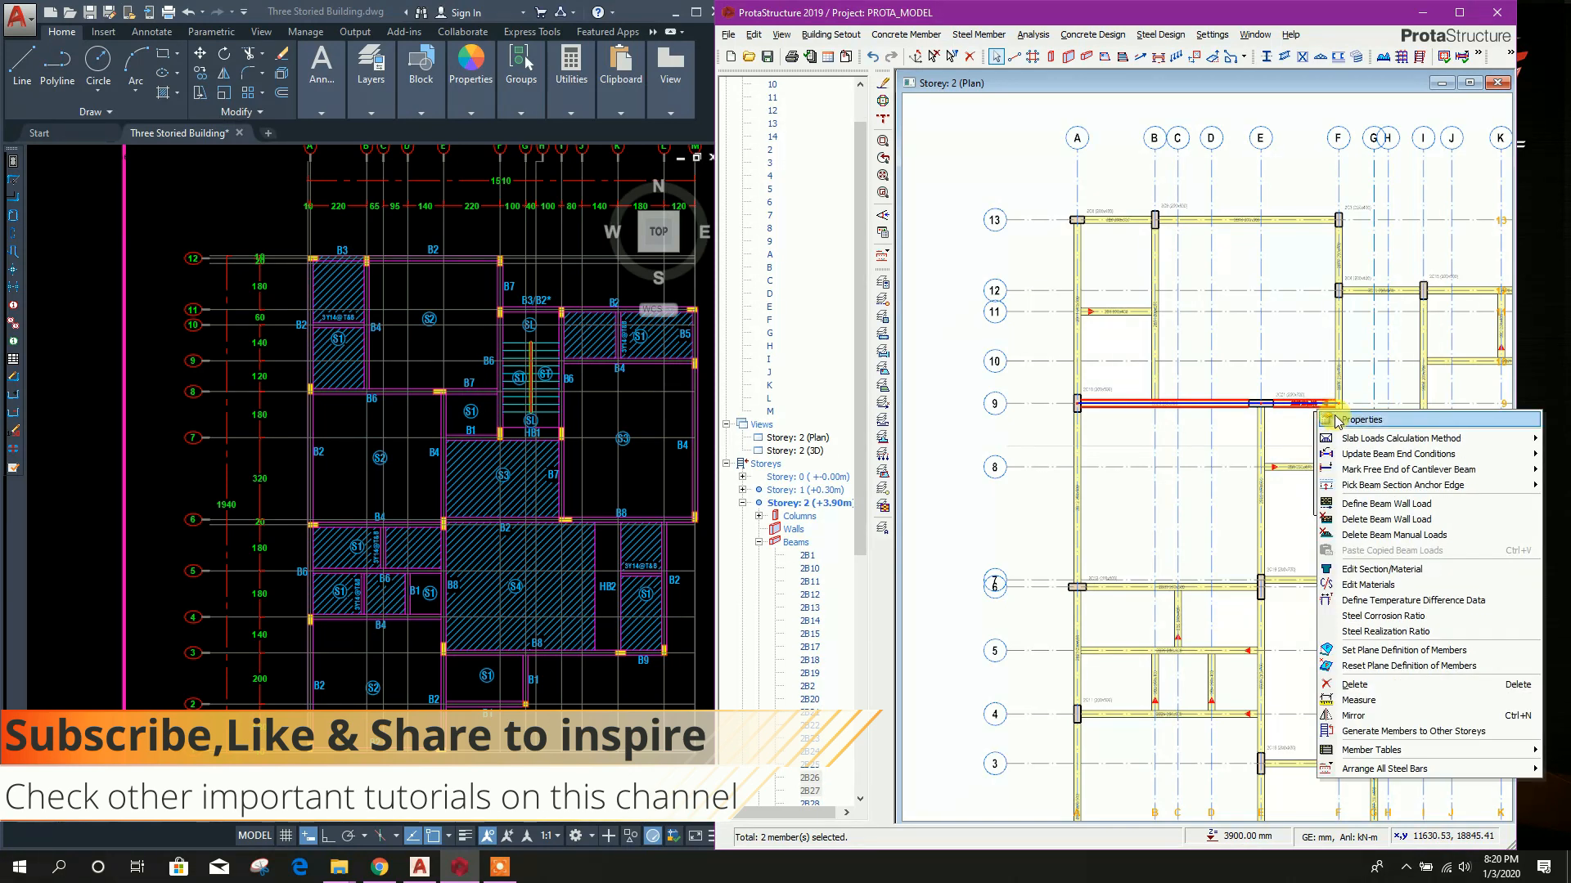
left_click(1309, 424)
left_click(1078, 343)
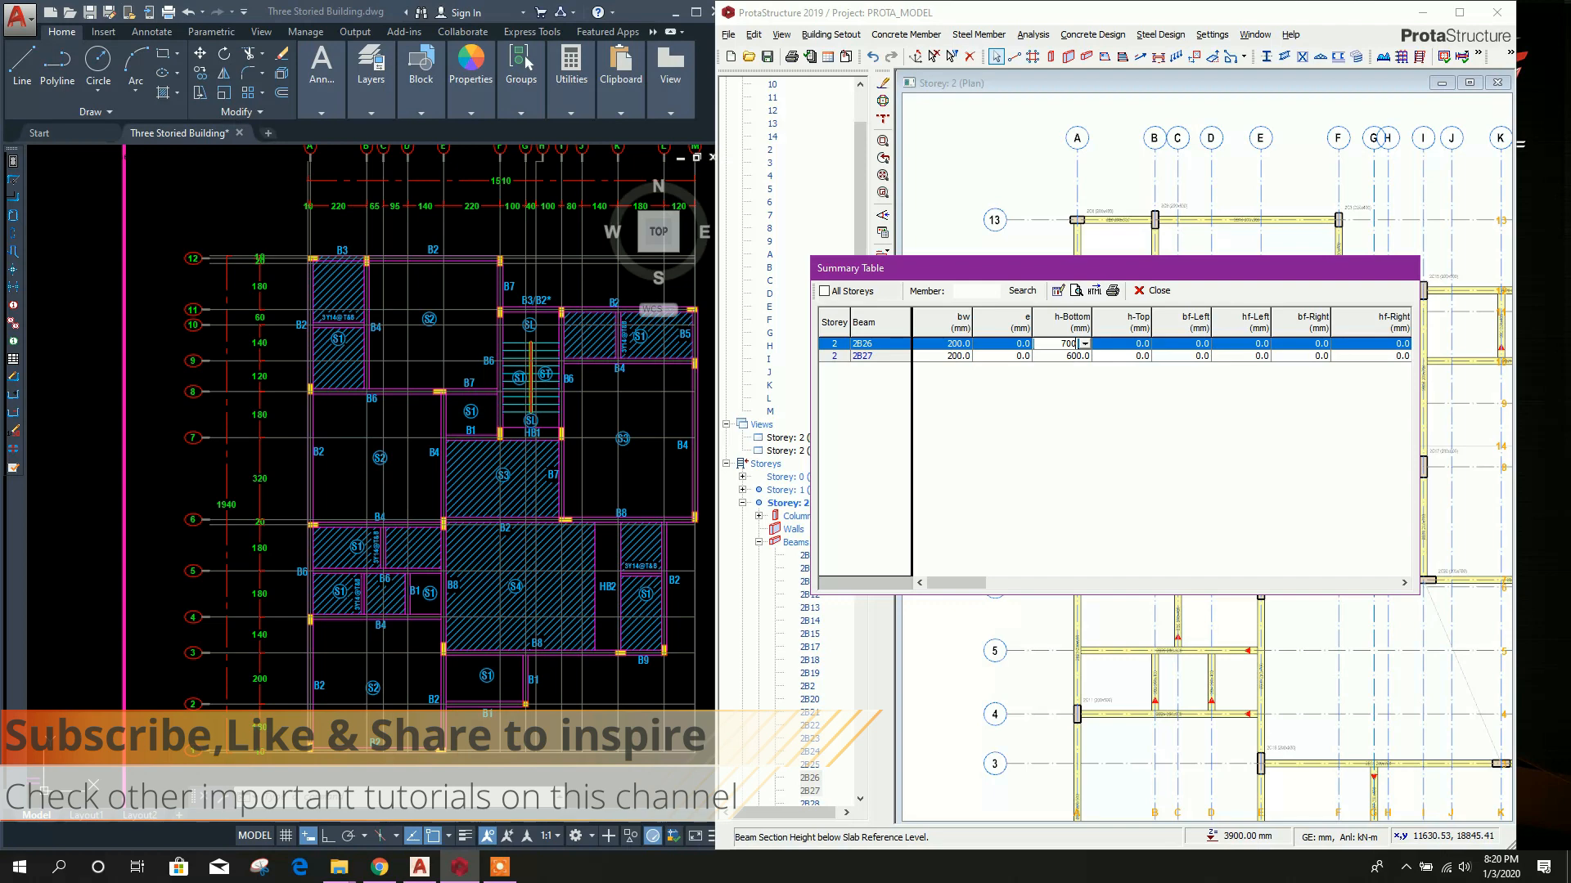
left_click(1063, 357)
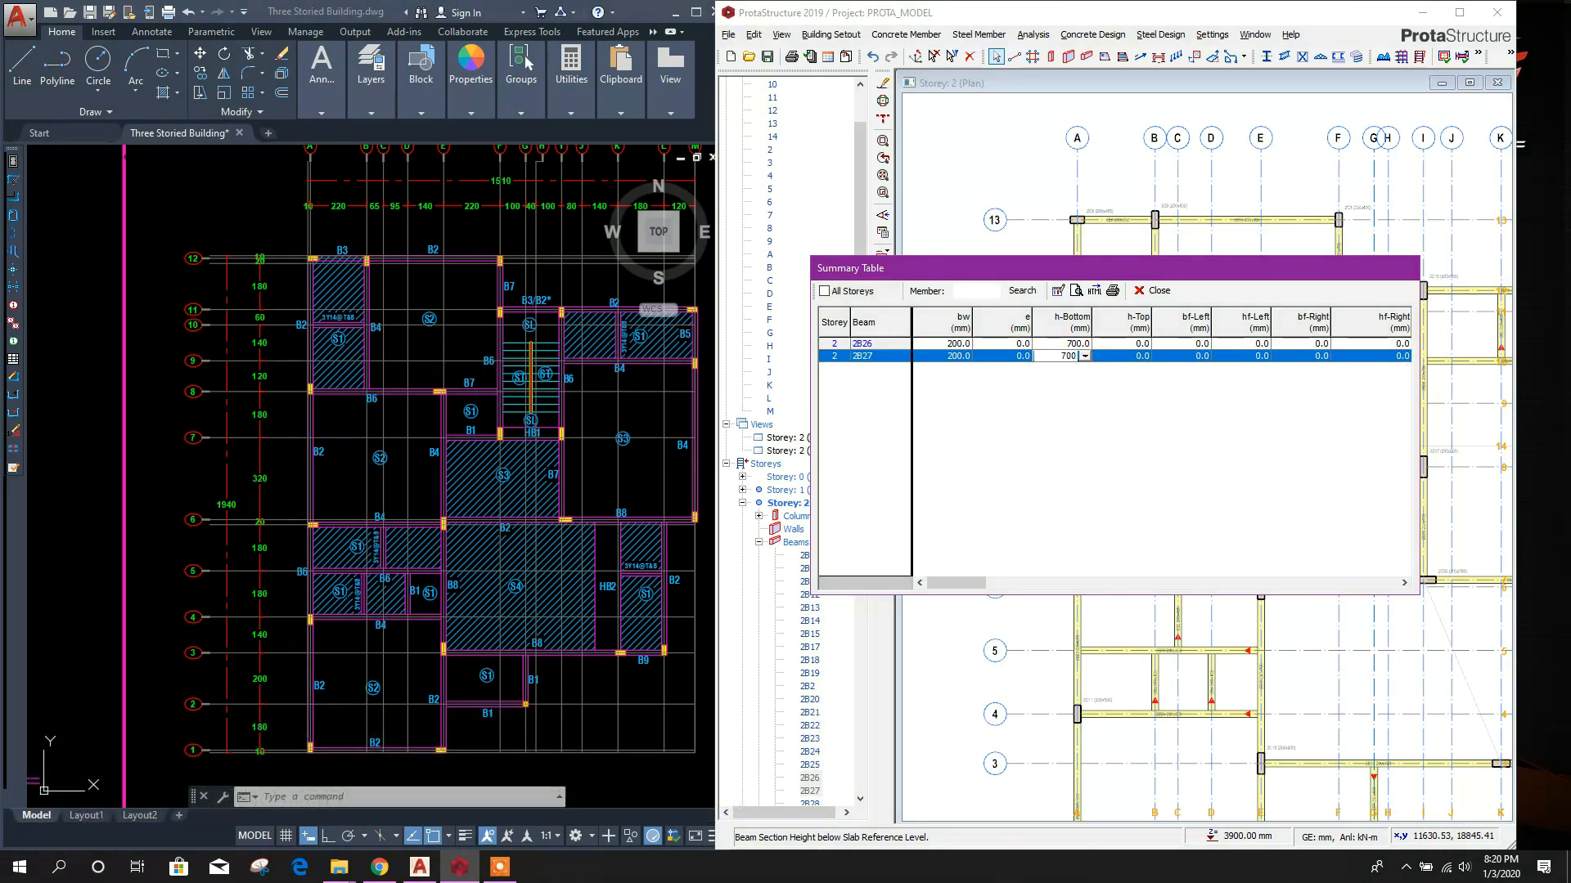
key("Return")
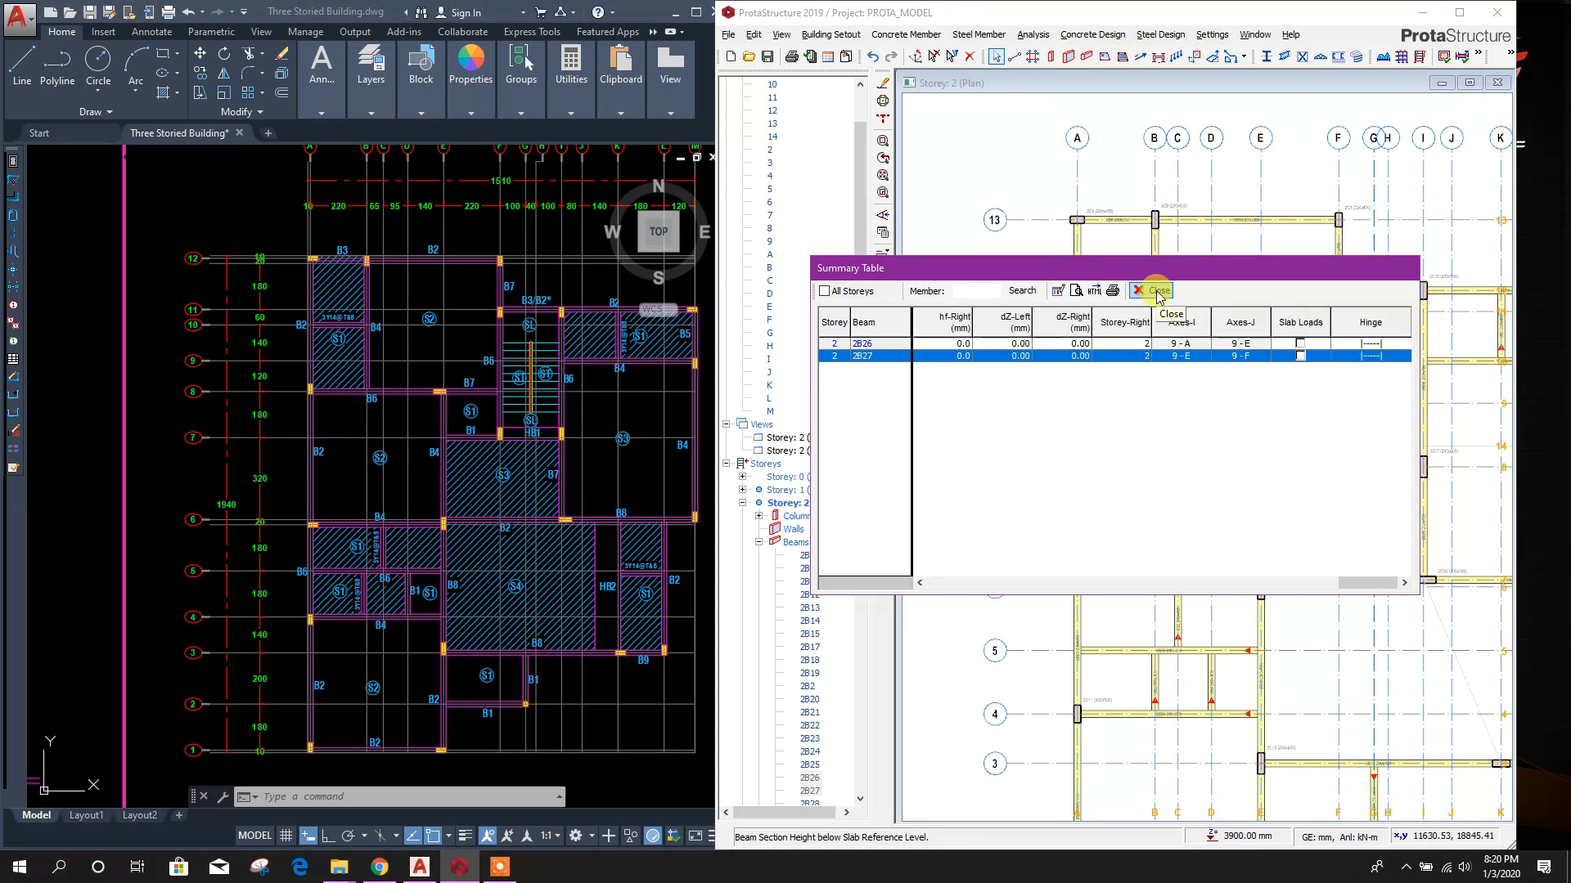
left_click(1159, 291)
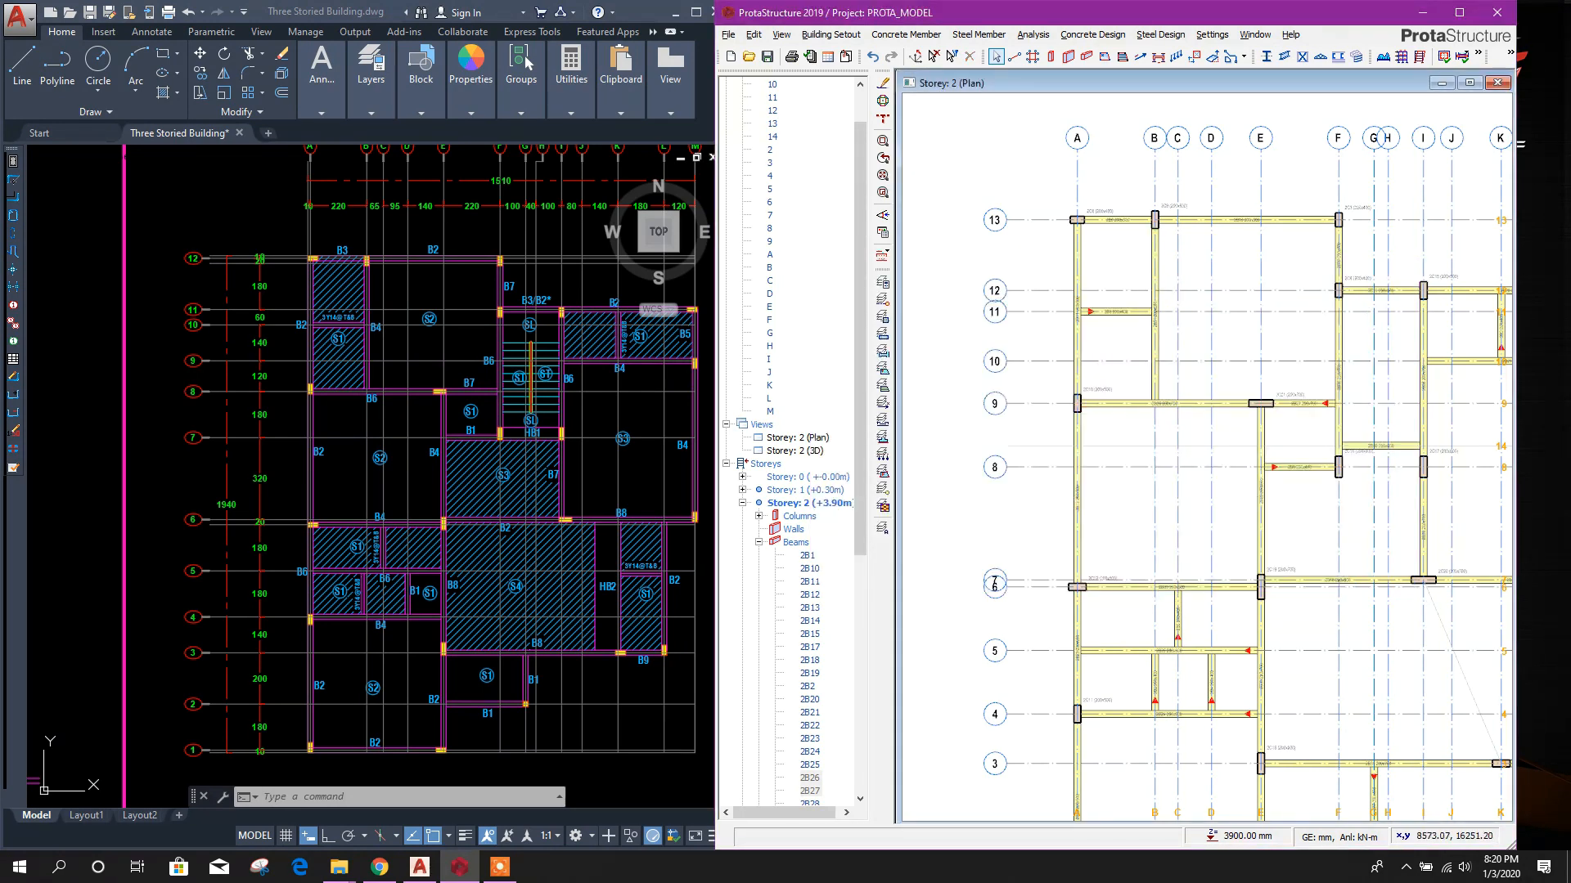
scroll(1277, 388, "up", 4)
scroll(1266, 398, "down", 2)
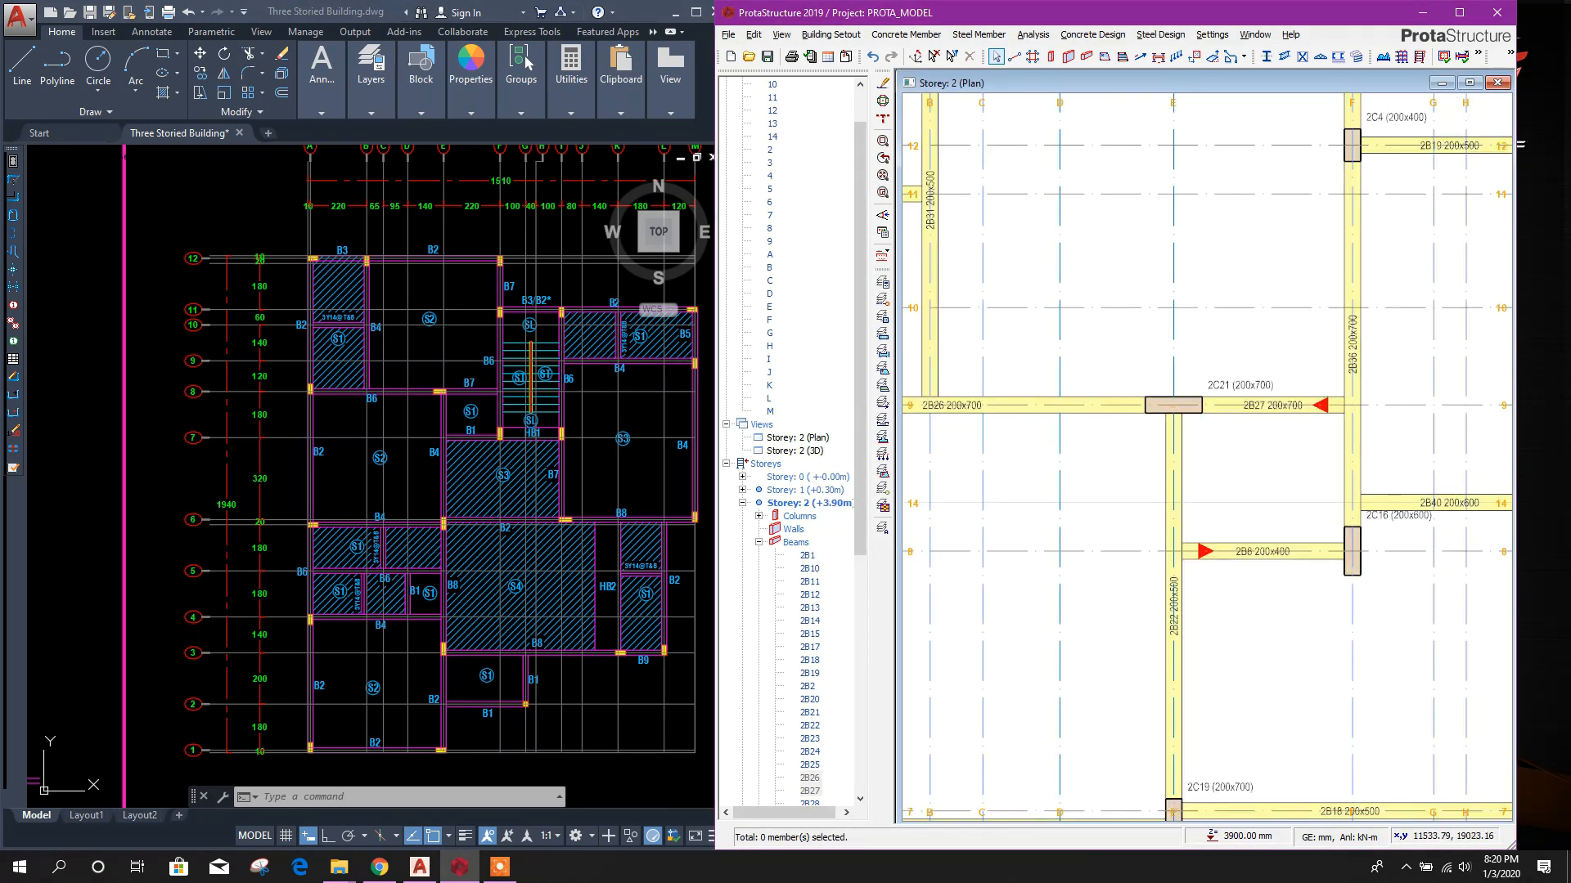
- Set the bottom section height of the Storey 2 beam on axis B, between axes 9 and 13, to 600 mm
middle_click_drag(1151, 438, 1339, 452)
left_click(544, 491)
scroll(376, 393, "up", 3)
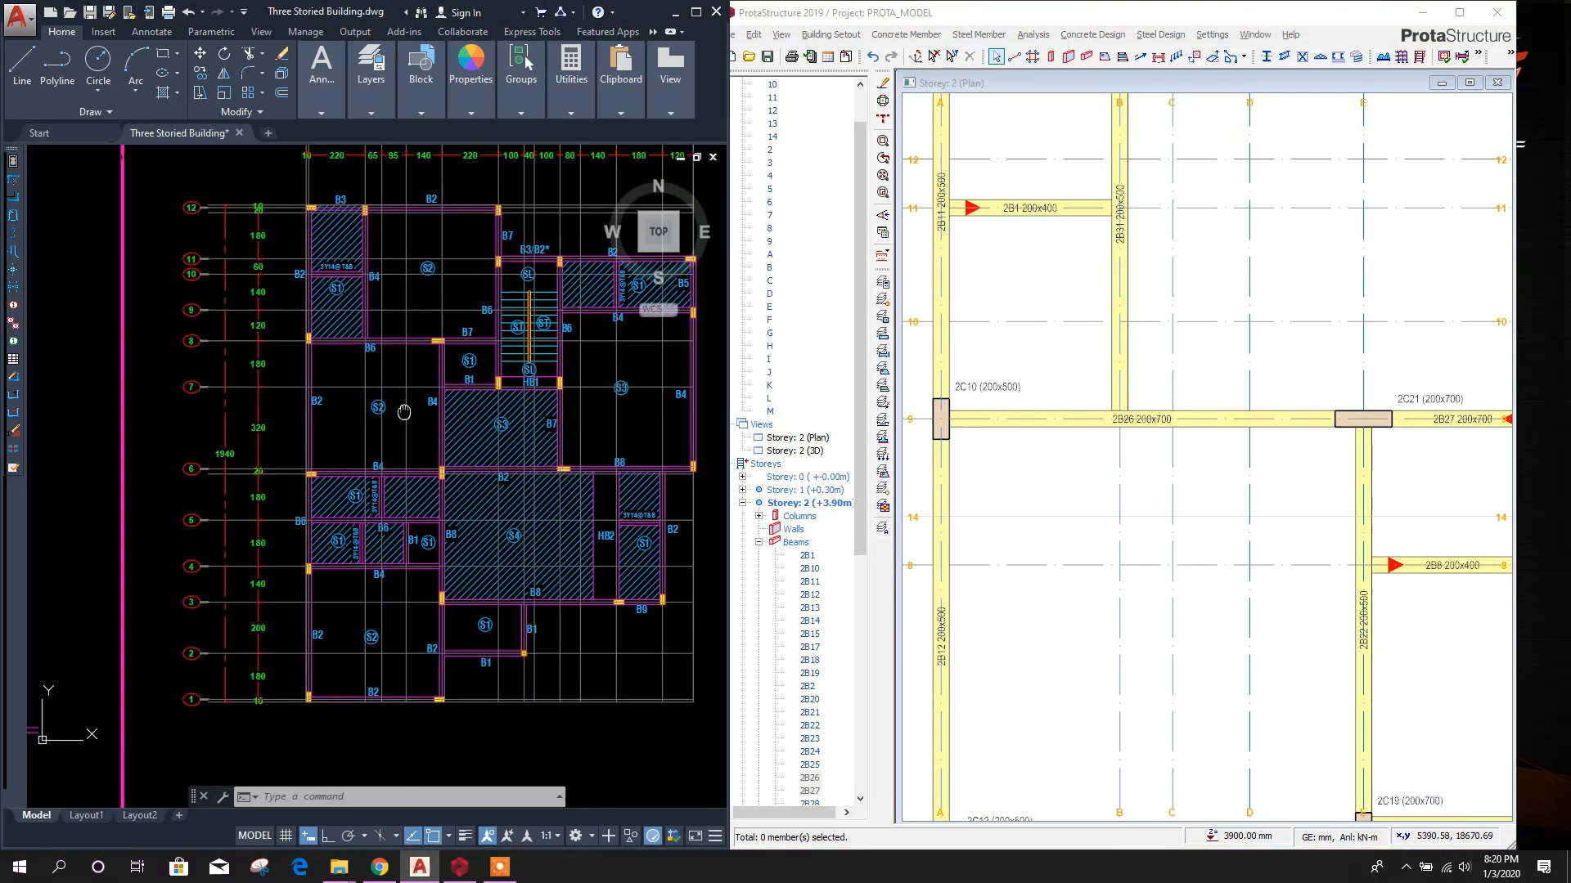
scroll(1153, 329, "down", 2)
left_click(1127, 310)
right_click(1155, 288)
left_click(1174, 292)
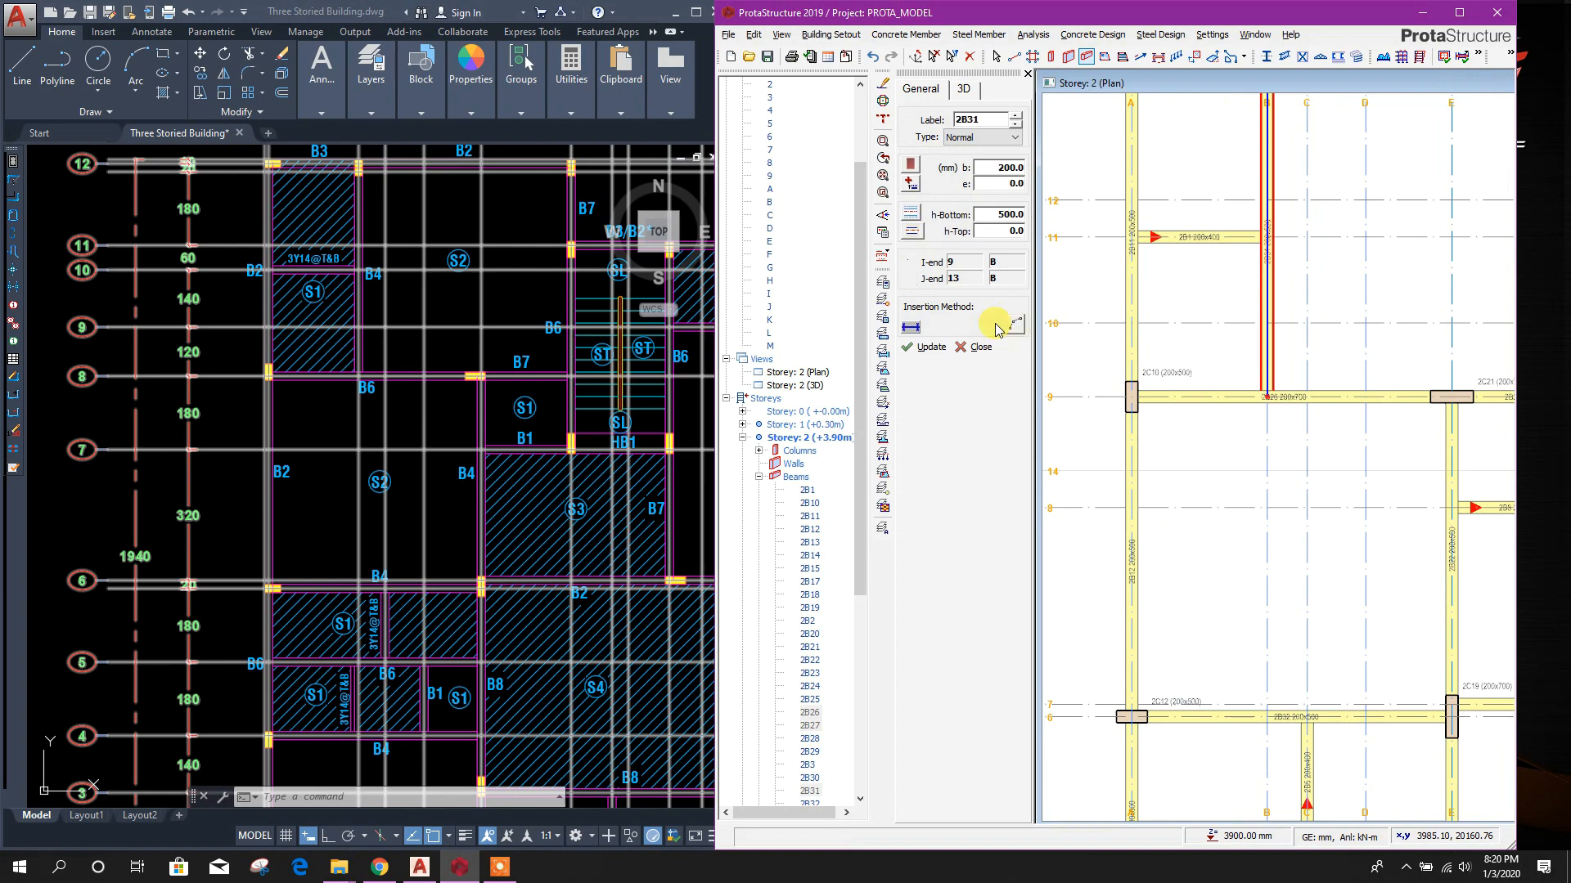
left_click(1007, 212)
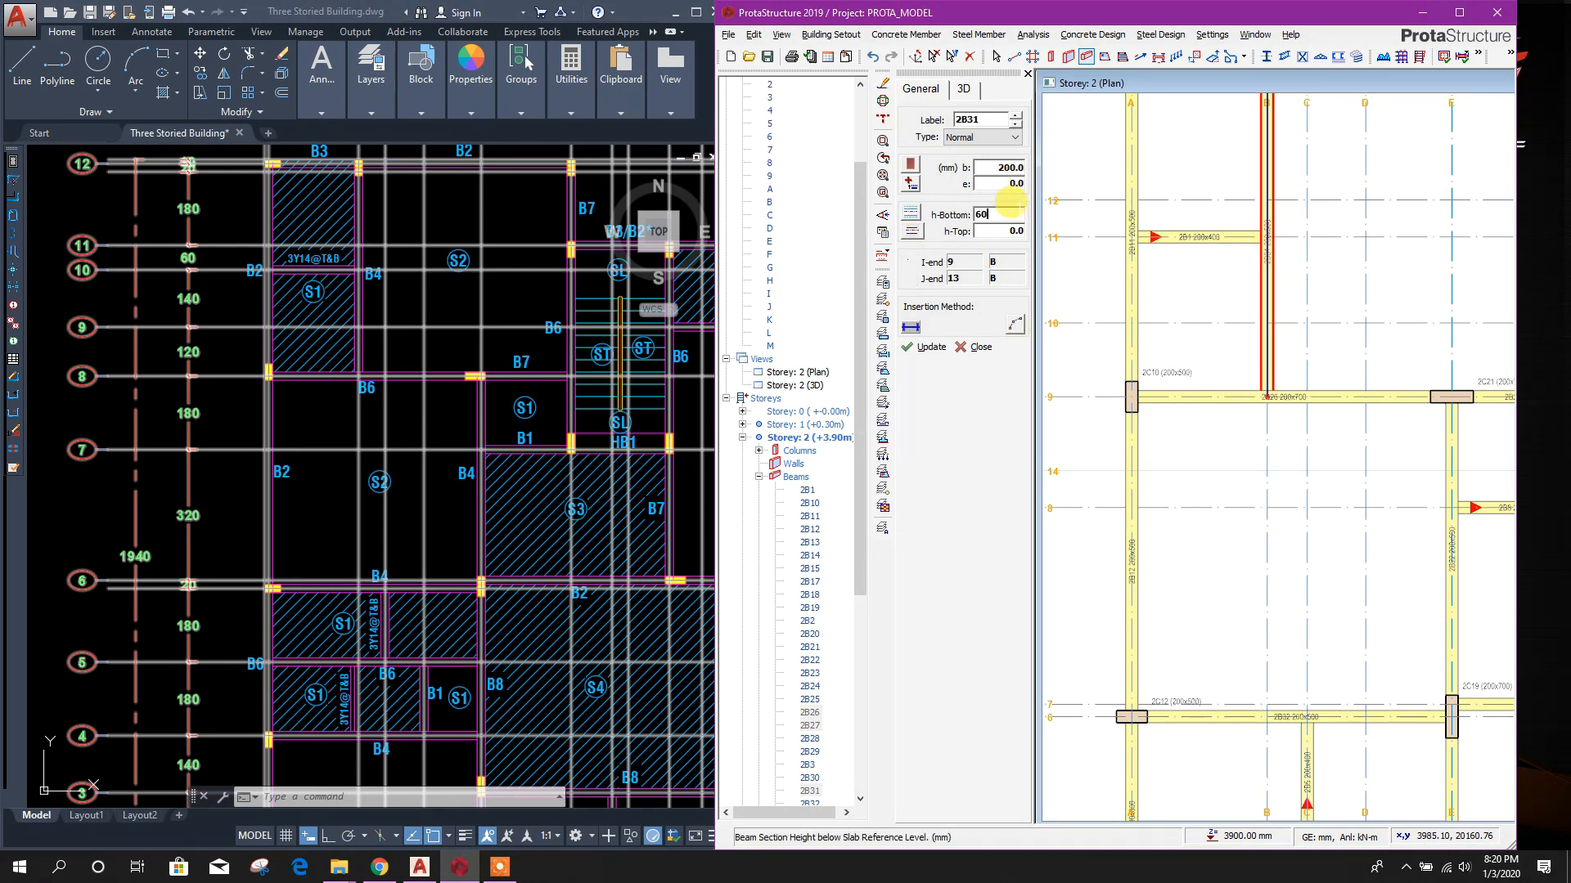
scroll(1205, 384, "down", 3)
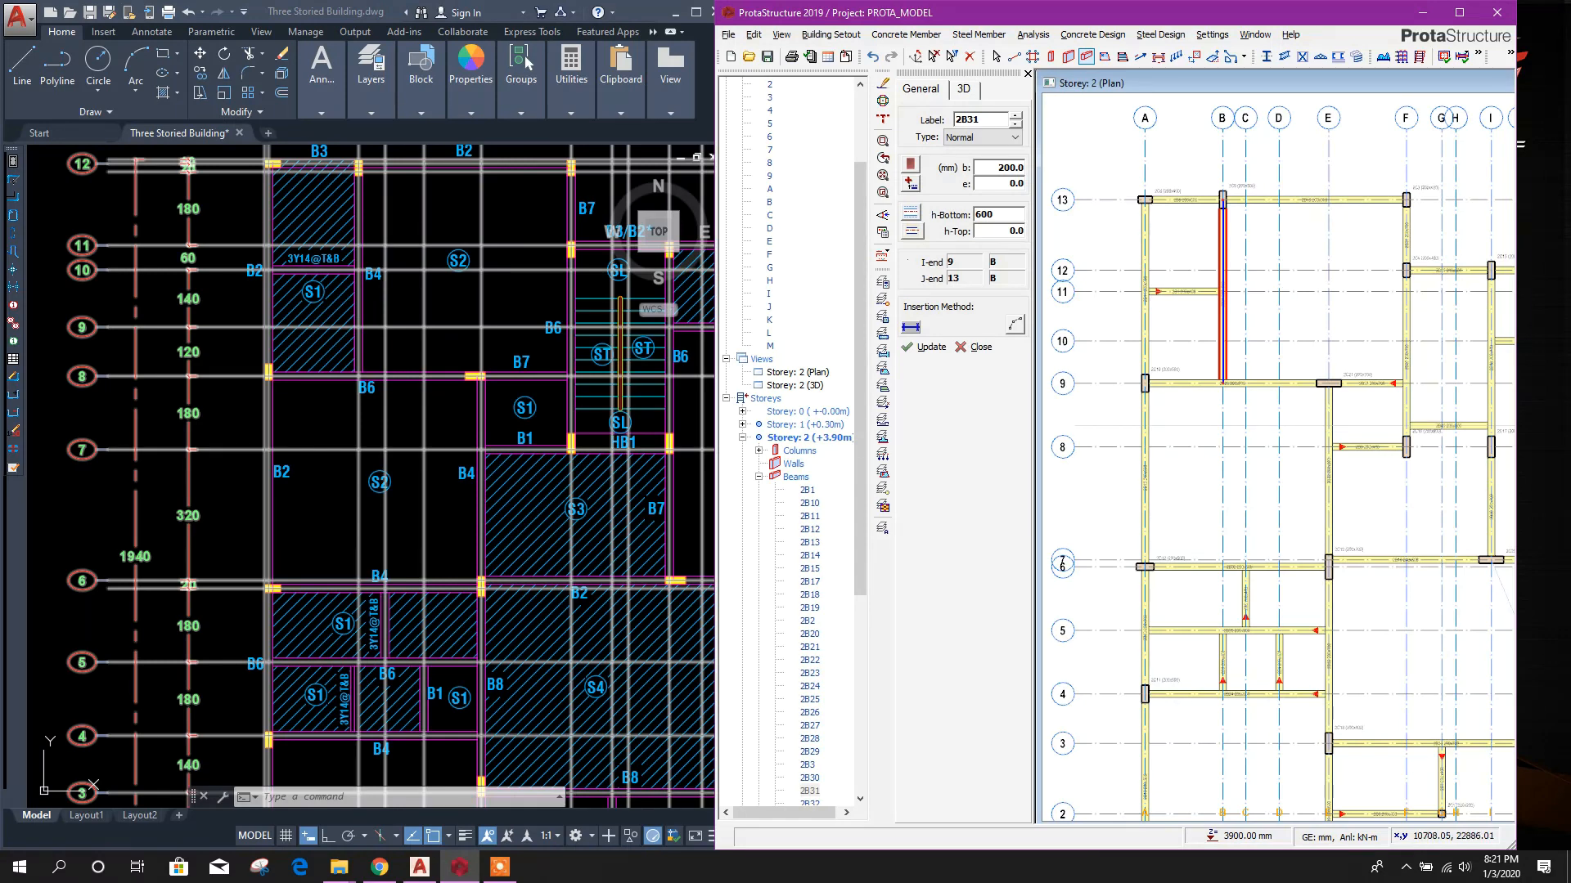
- Set the bottom section height of the axis 5 beam from A to E and the axis A beam between 4 and 6 to 700 mm
scroll(1268, 336, "up", 5)
scroll(1267, 336, "down", 4)
scroll(1267, 336, "up", 3)
scroll(1182, 507, "down", 4)
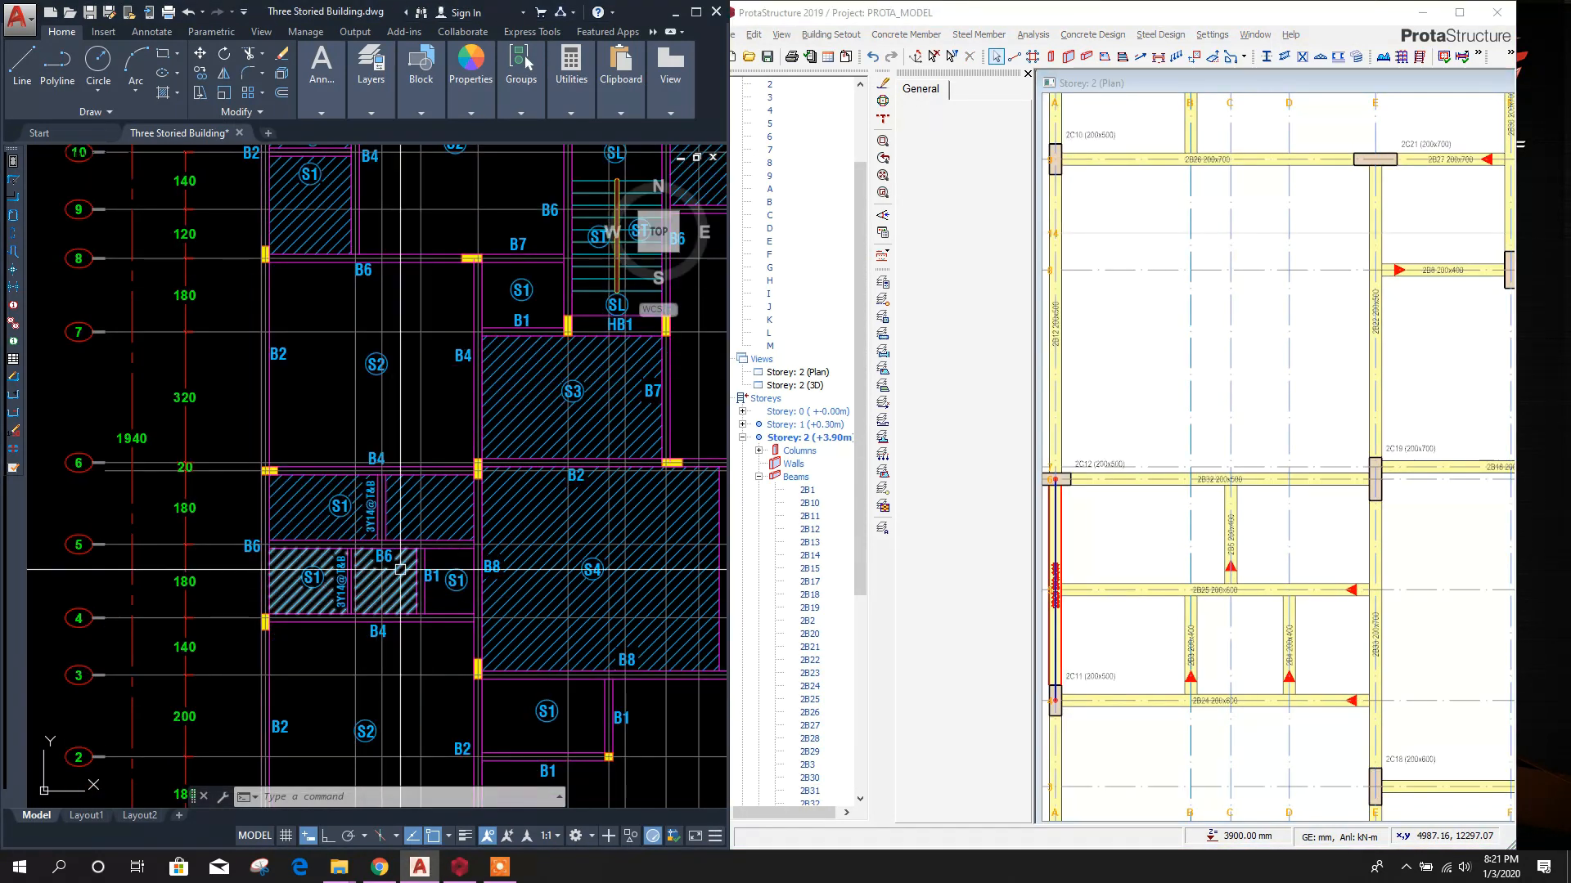
left_click(1101, 590)
left_click(1061, 634, "ctrl")
right_click(1063, 634)
left_click(1122, 697)
left_click_drag(1059, 342, 1086, 344)
type("700")
left_click(1074, 355)
type("700")
left_click(1158, 291)
- Change the bottom section height of the two Storey 2 beams along axis 3, E–K and K–L, in the member table
middle_click_drag(1247, 470, 1227, 351)
scroll(1227, 352, "up", 2)
left_click(1227, 360)
scroll(1276, 458, "down", 4)
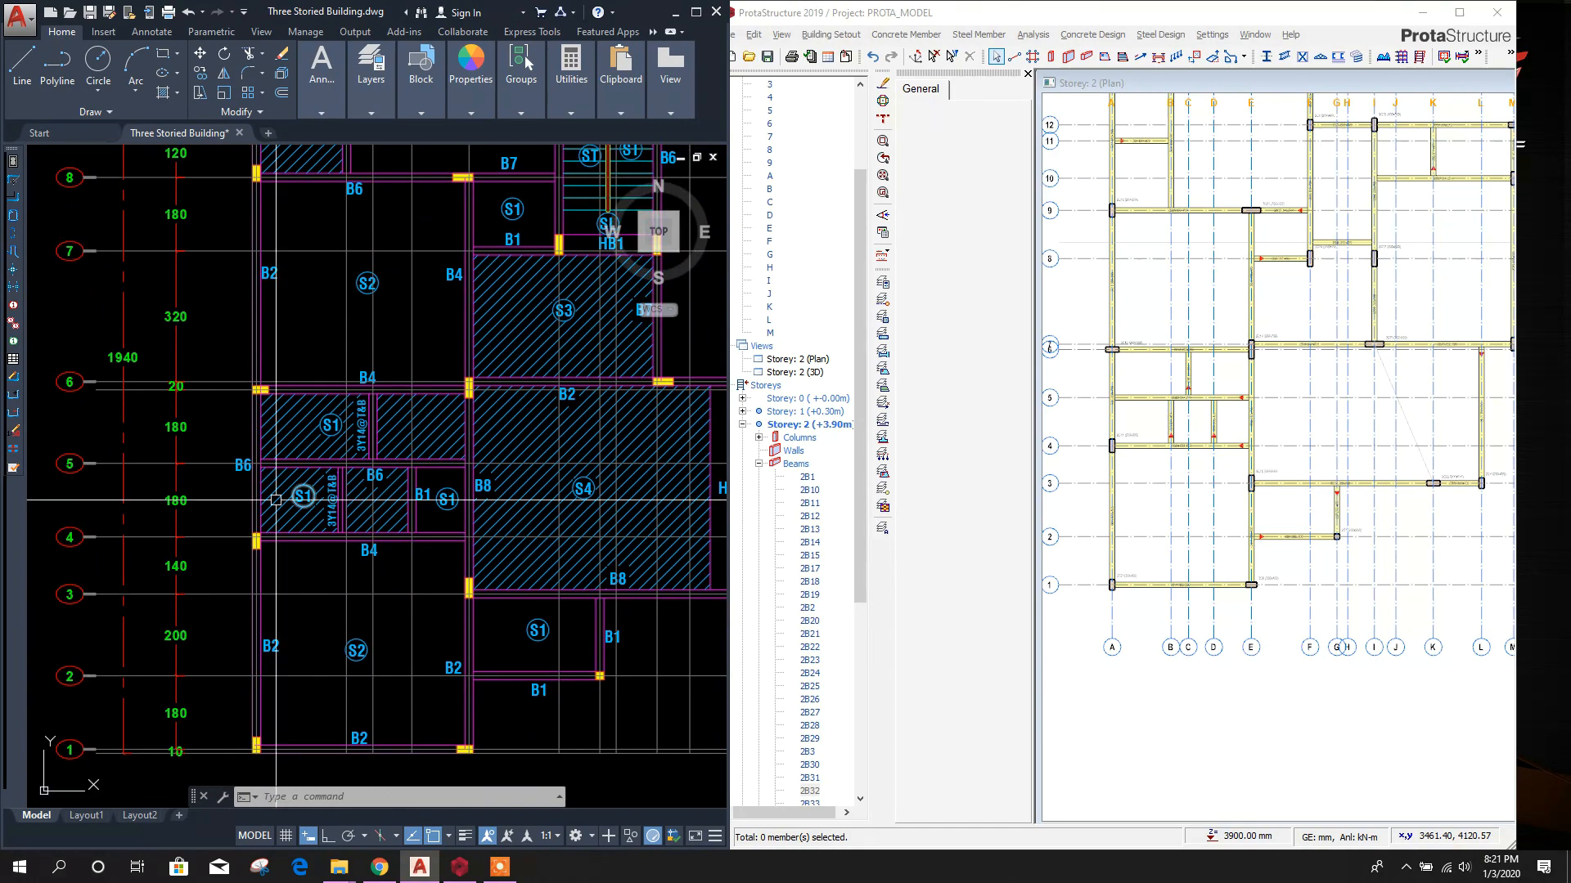
scroll(540, 618, "down", 5)
left_click(1448, 483)
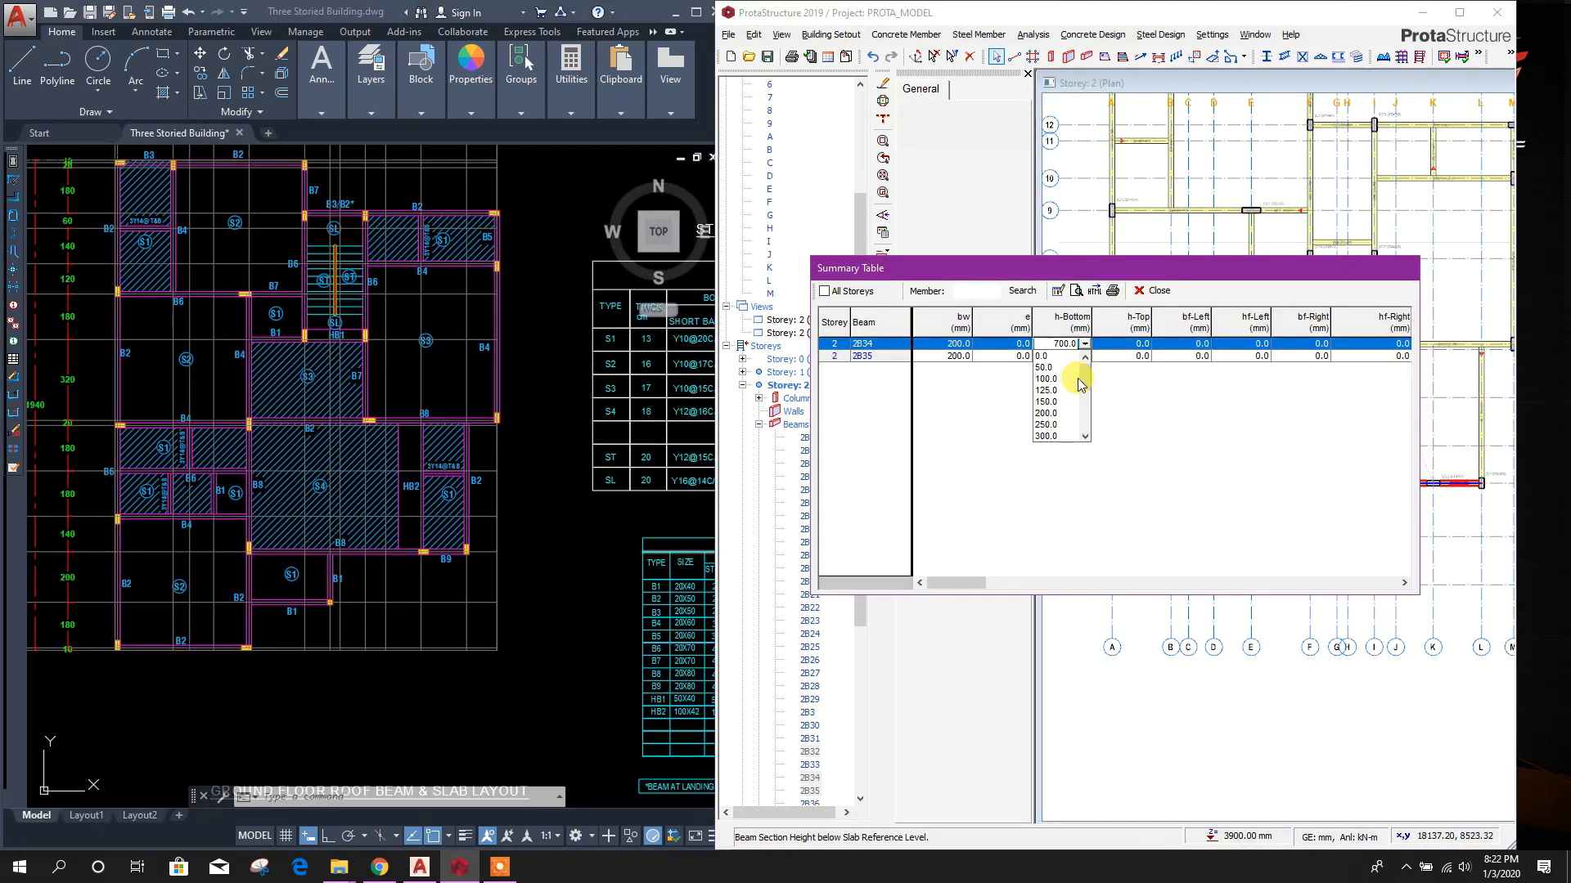
left_click(1041, 368)
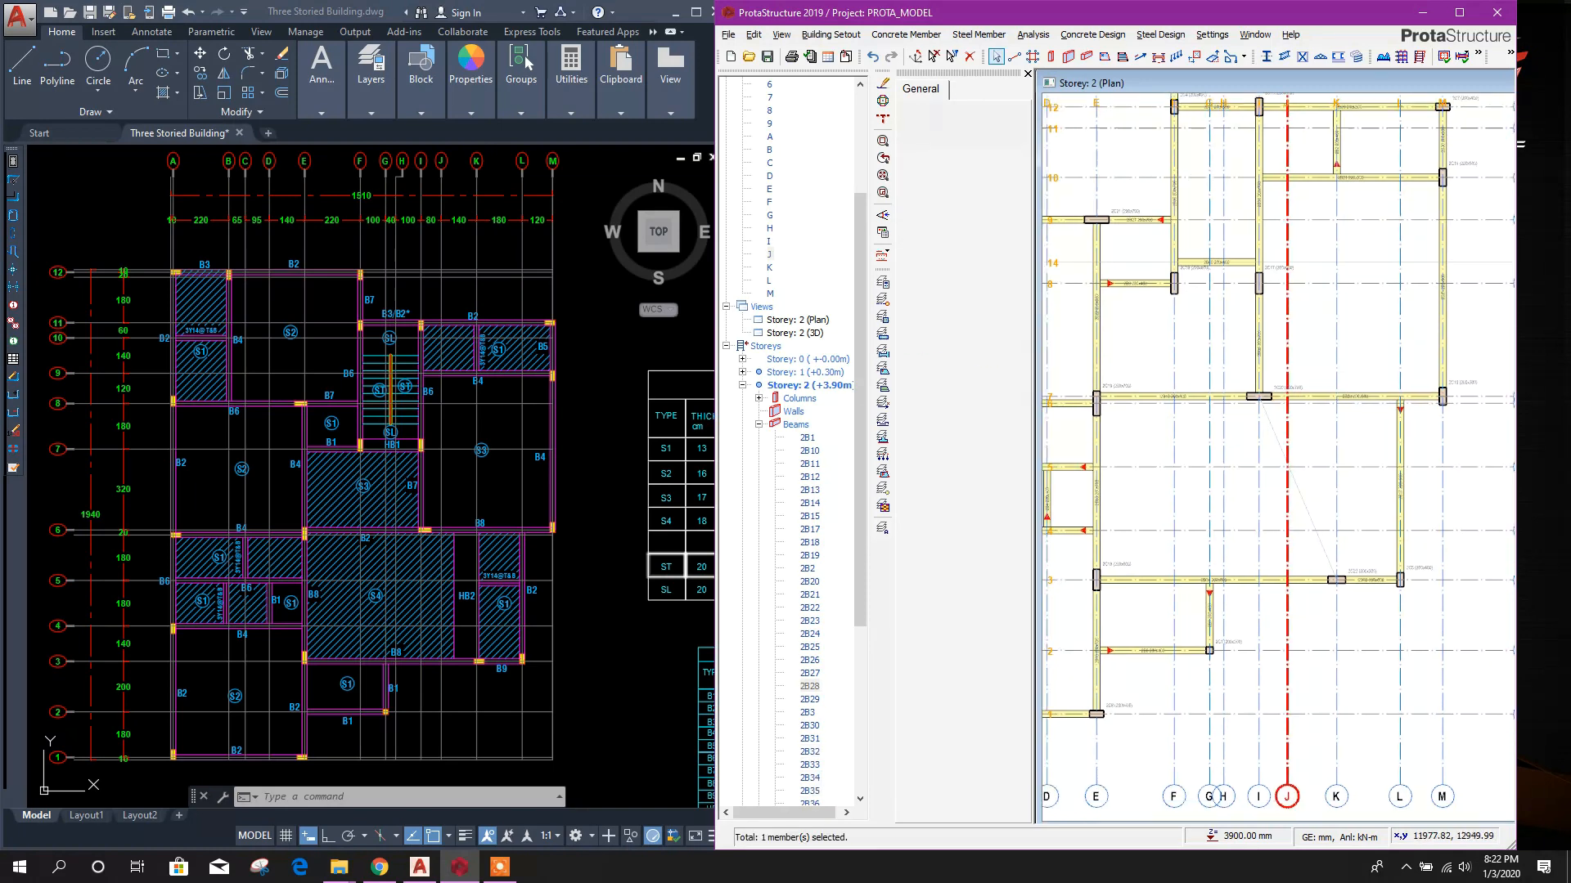
- Set the bottom section height of the Storey 2 beam on axis E, between axes 7 and 9, to 600 mm
scroll(414, 411, "down", 2)
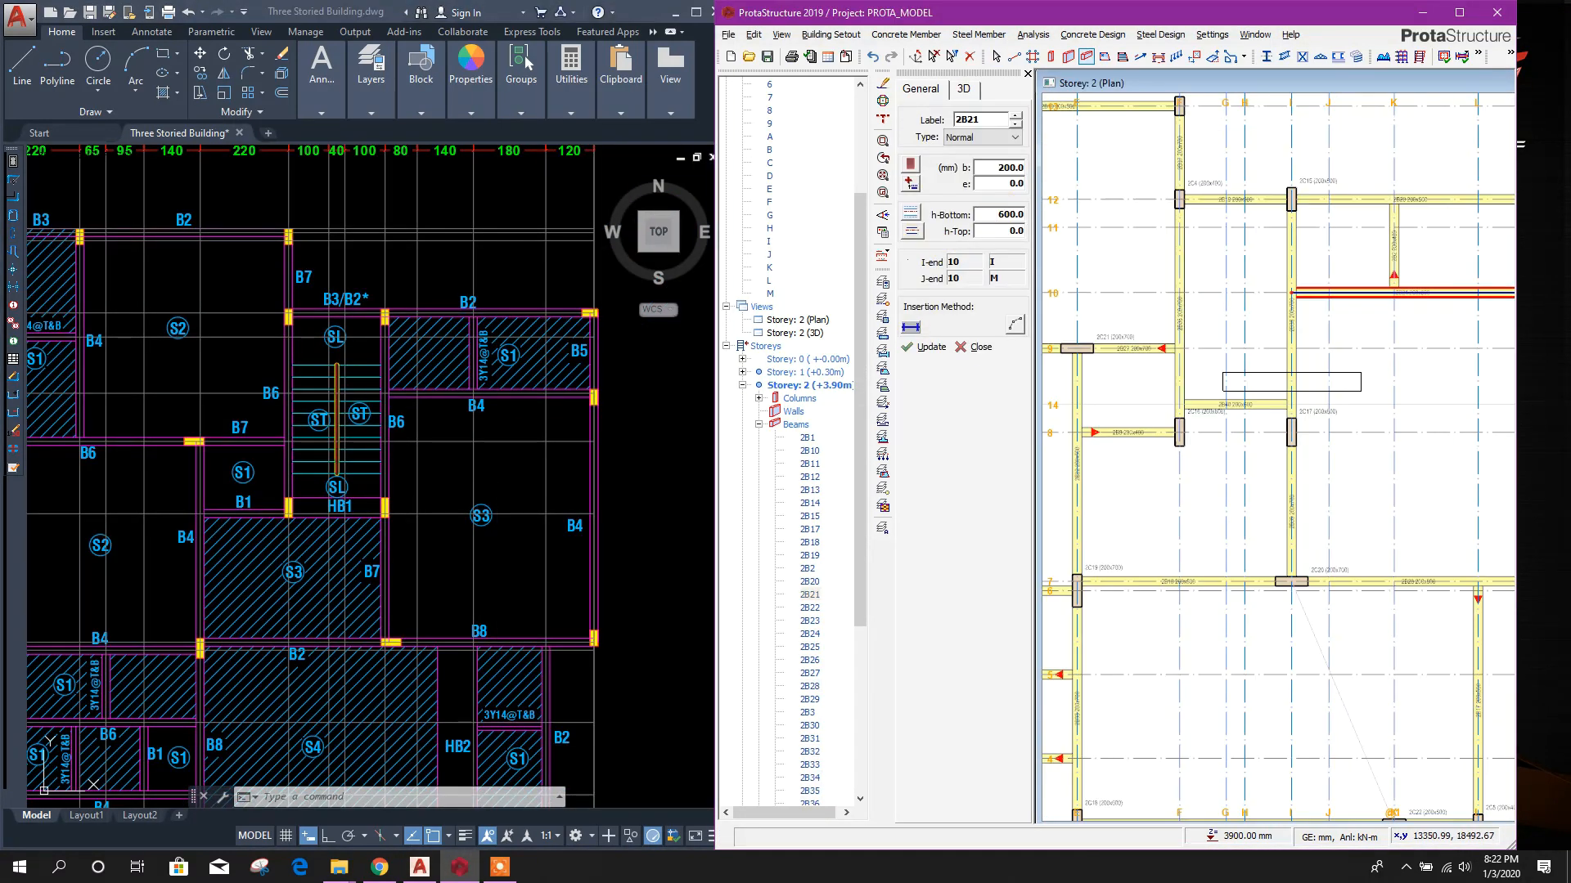
middle_click_drag(1145, 497, 1180, 527)
scroll(1129, 504, "up", 3)
left_click(1090, 492)
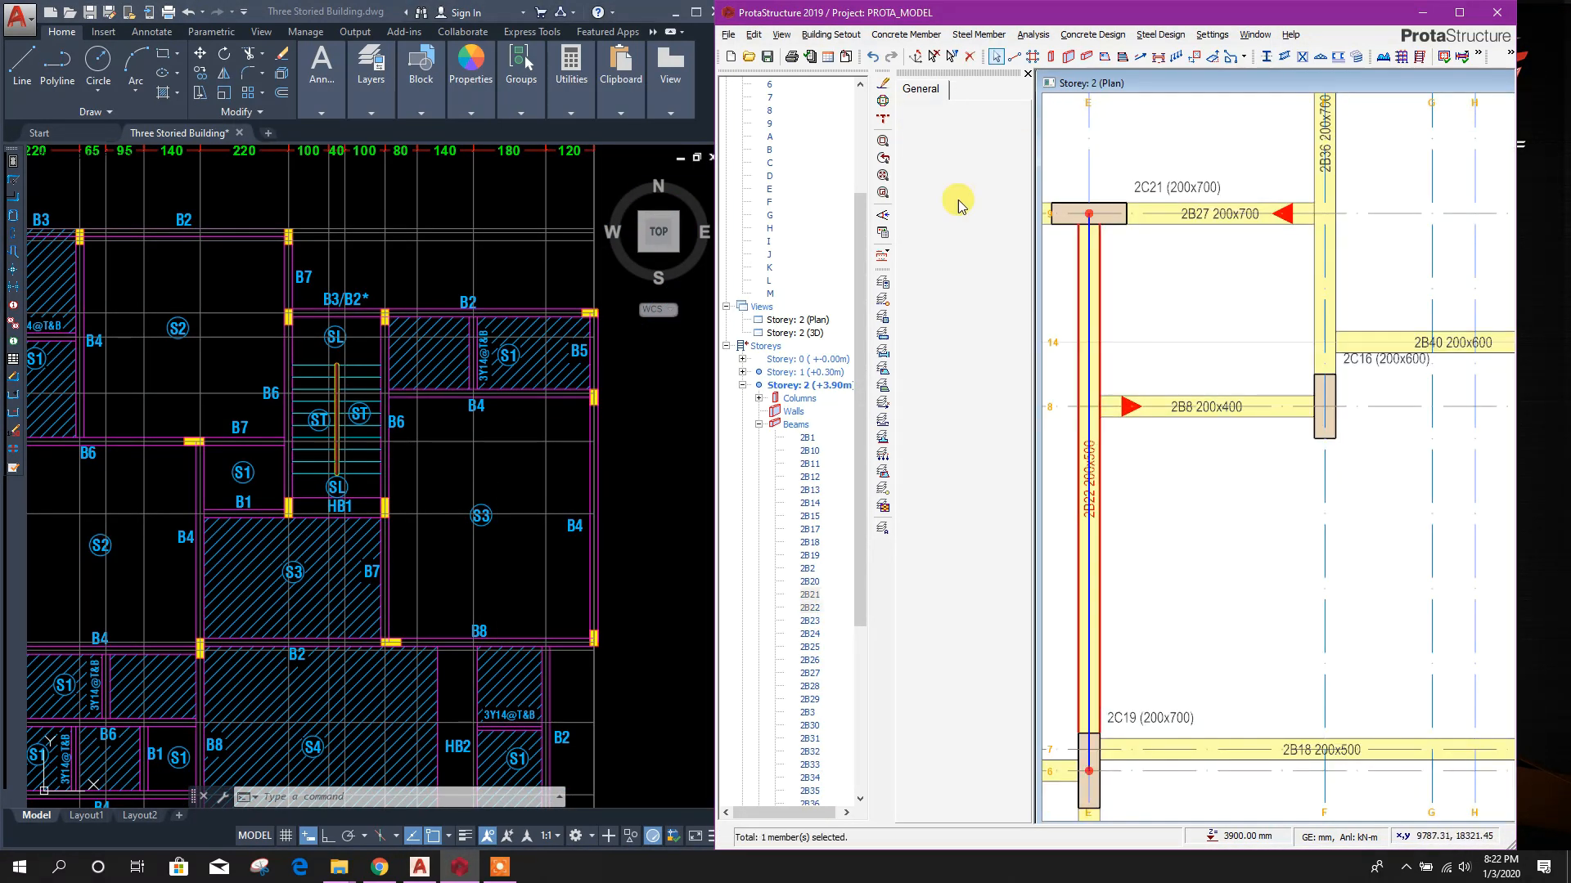
double_click(1010, 214)
type("600")
- Compare the Storey 2 beams with the beam marks in the AutoCAD ground floor roof layout
scroll(1229, 483, "down", 3)
middle_click_drag(1407, 601, 1456, 163)
middle_click_drag(1342, 164, 1452, 695)
scroll(1096, 405, "up", 1)
left_click(169, 350)
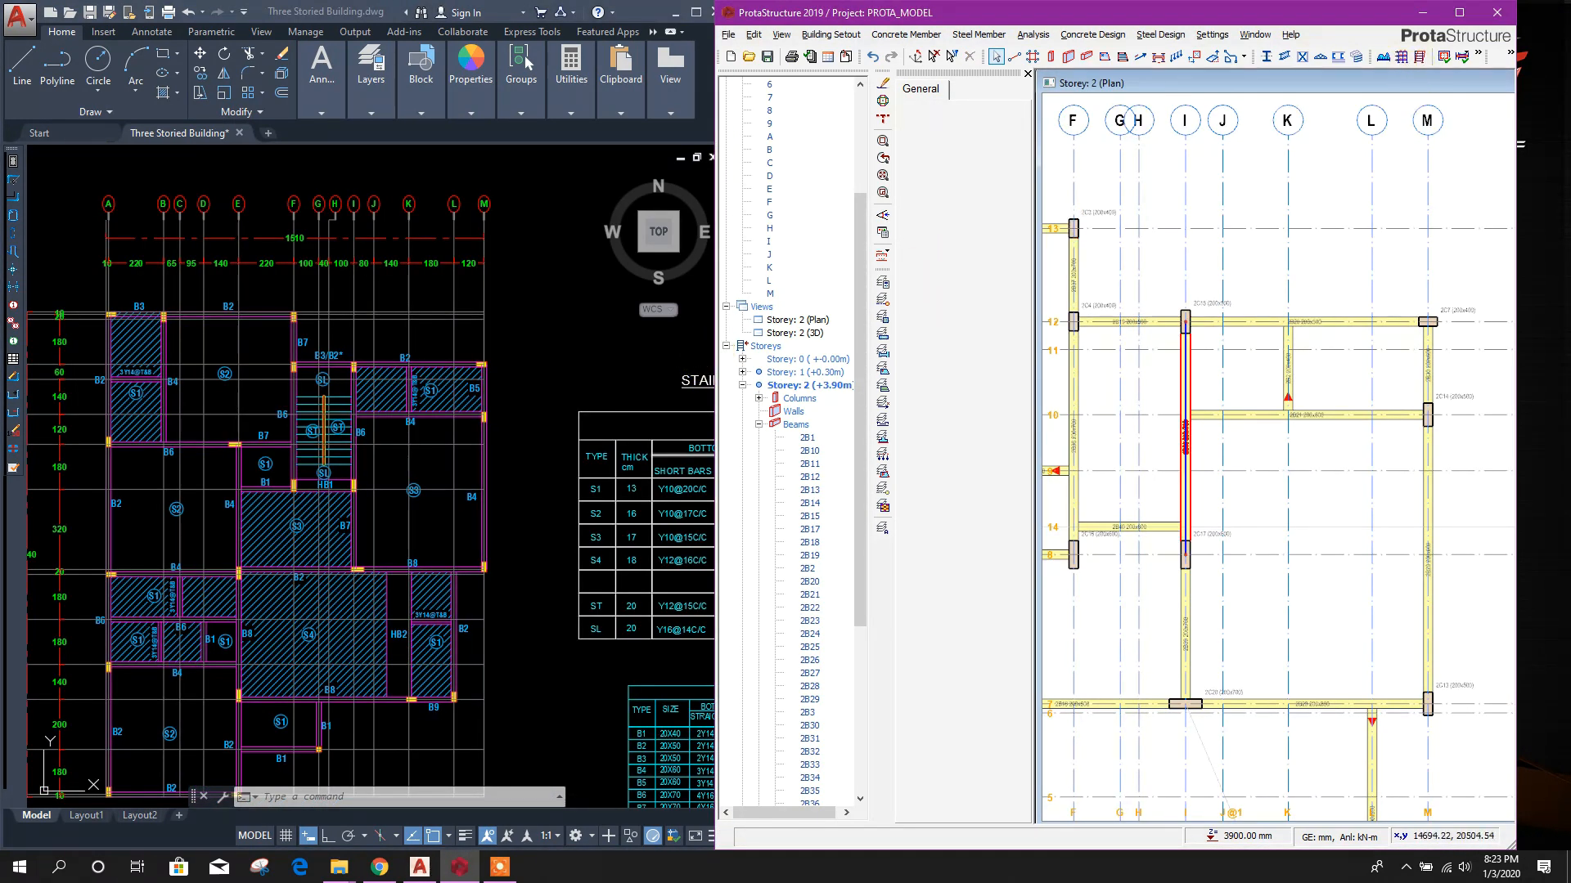
scroll(1347, 467, "down", 1)
scroll(1166, 446, "down", 2)
middle_click_drag(1117, 422, 1249, 416)
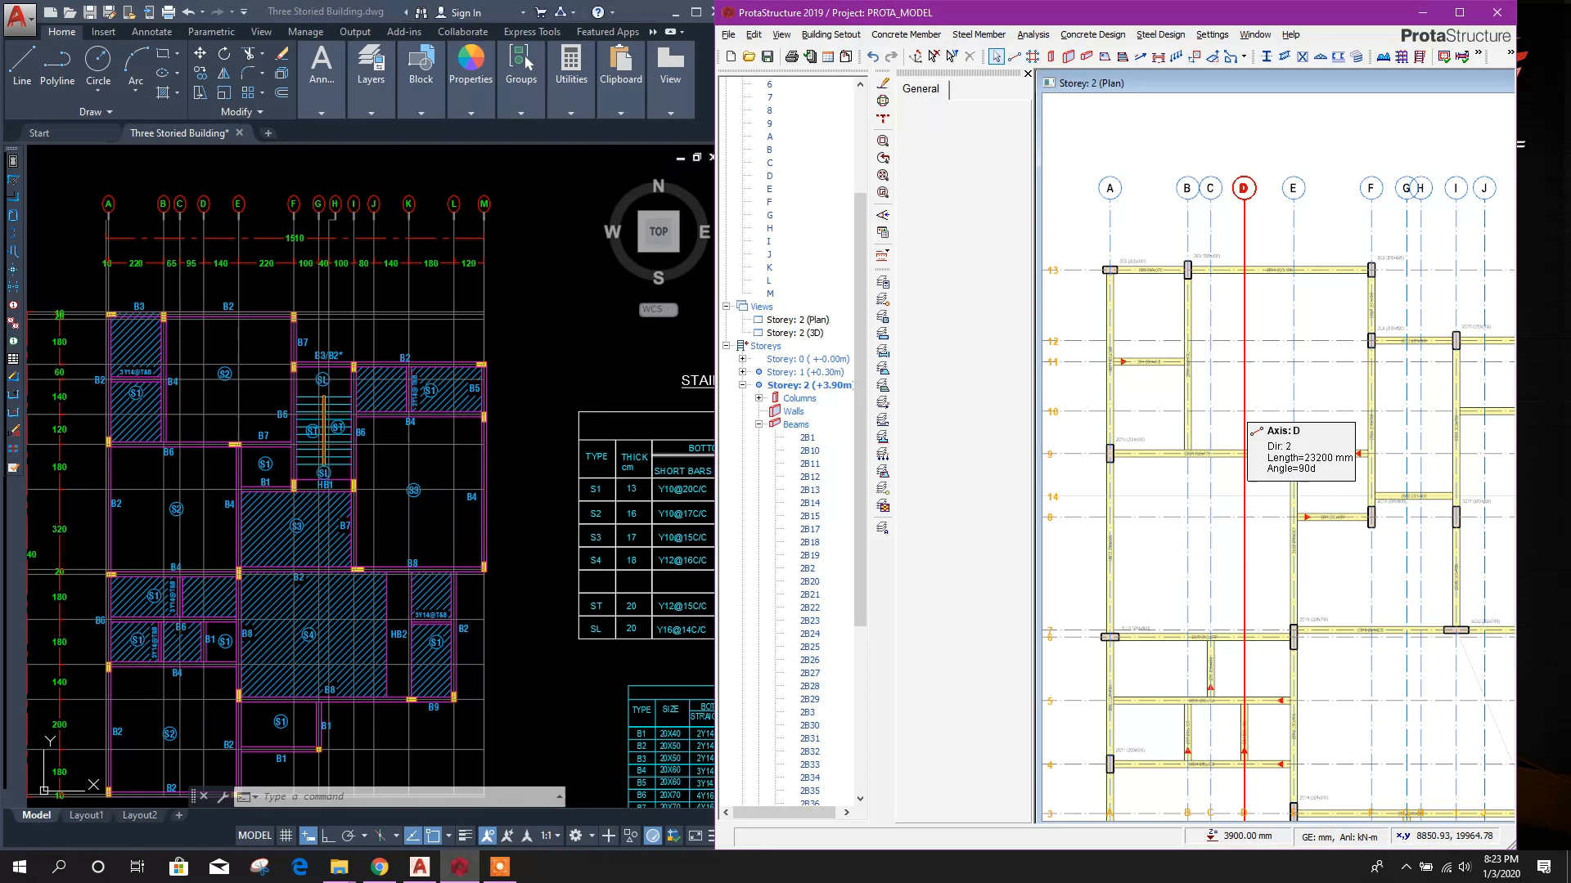
- Insert two type 0 slabs with a depth of 130 mm between axes A and B, in the bays 11–13 and 9–11
left_click(1104, 57)
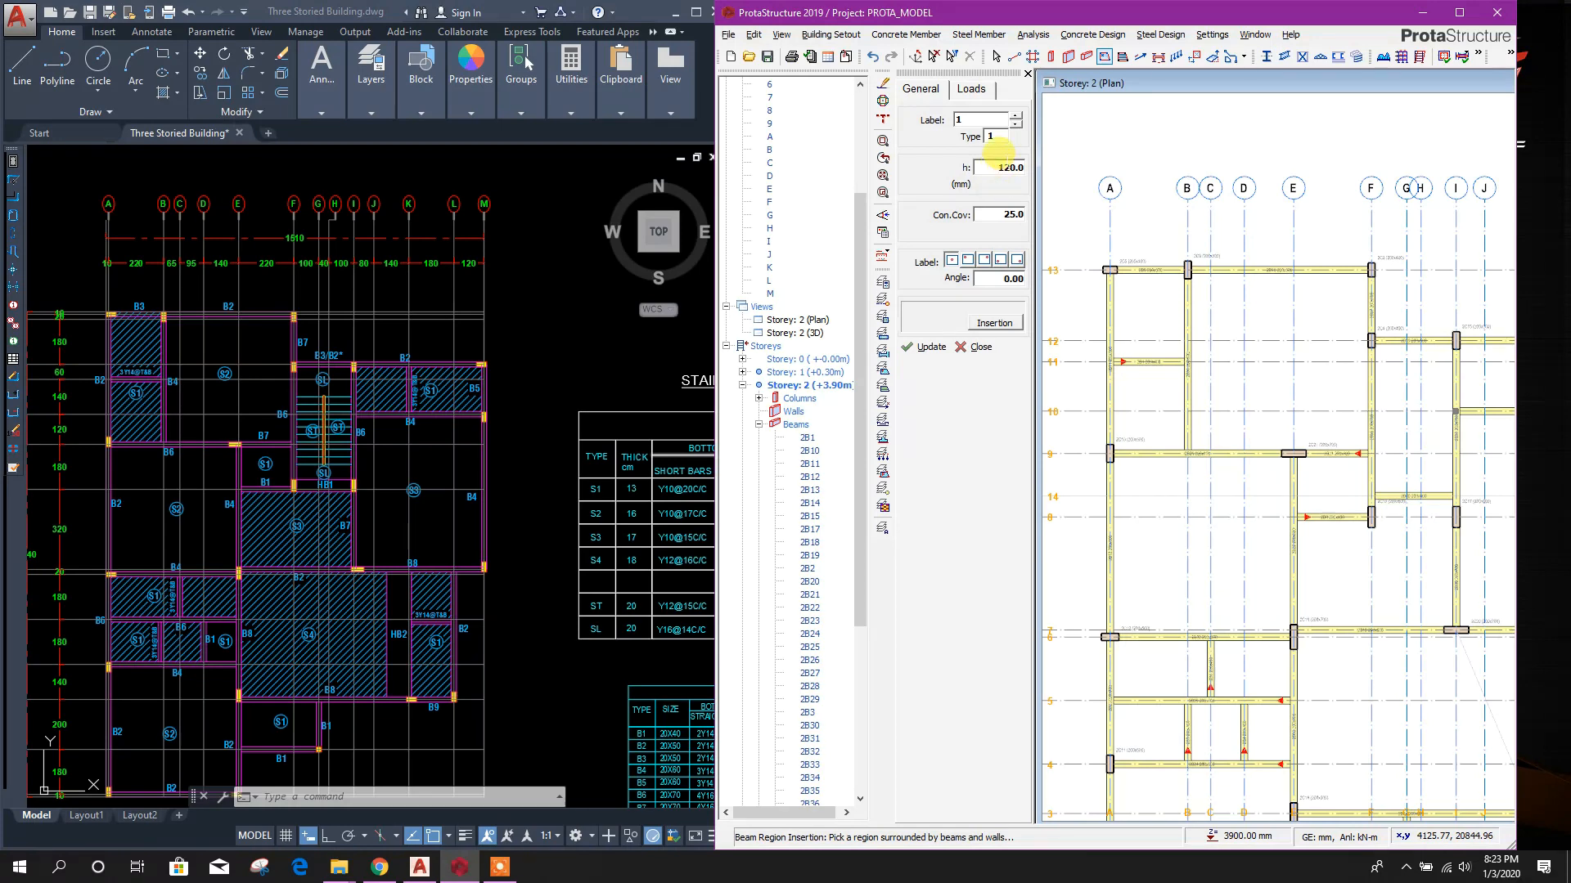
left_click(991, 135)
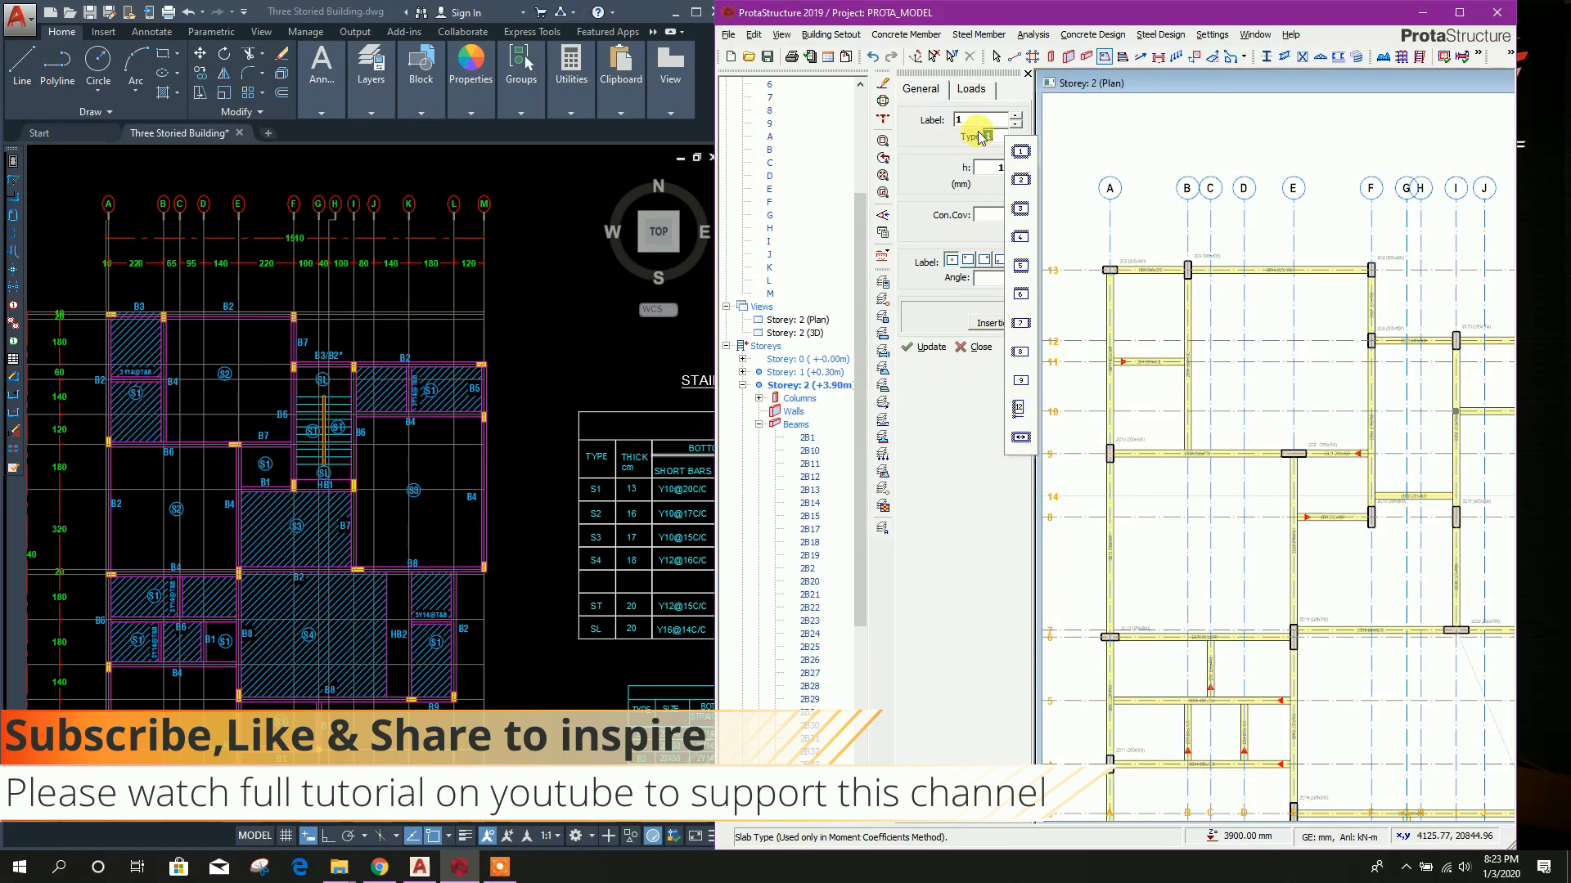
left_click(991, 168)
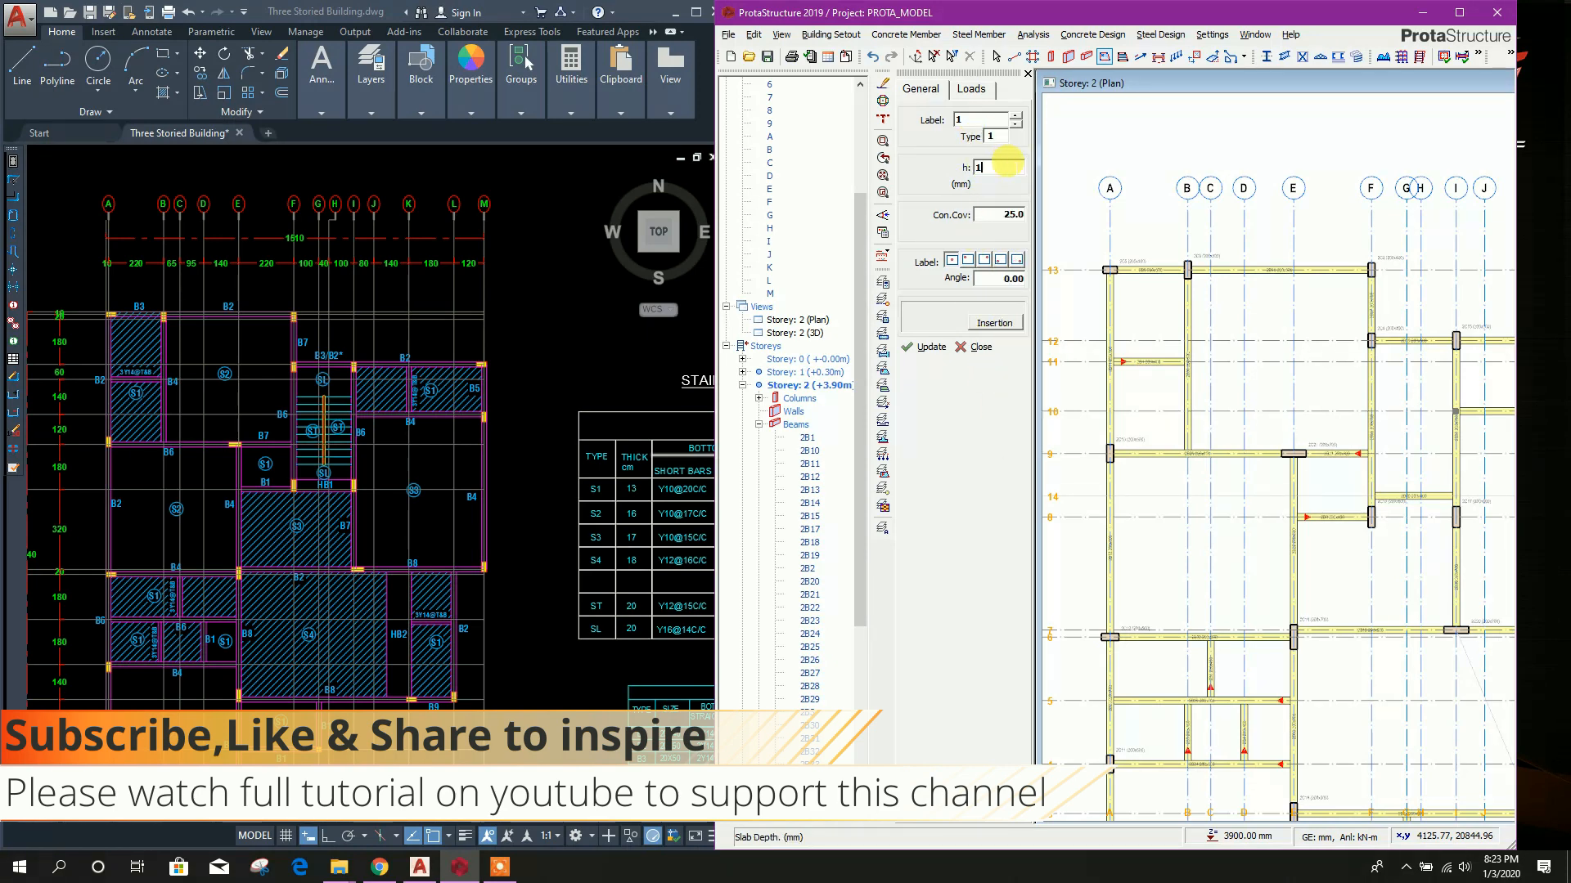
type("130.0")
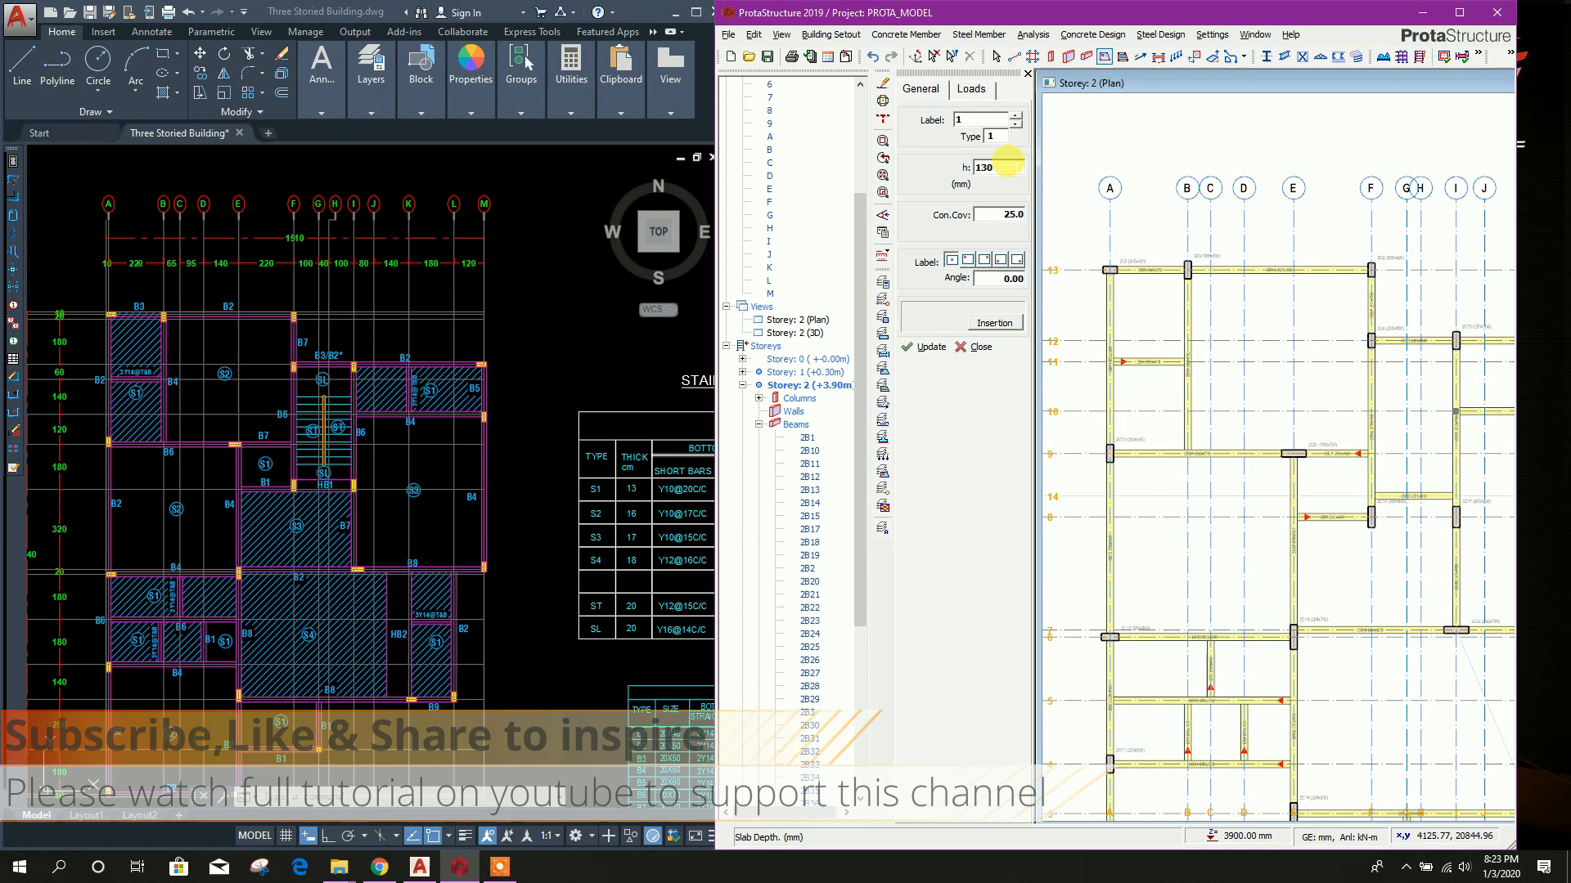
left_click(990, 135)
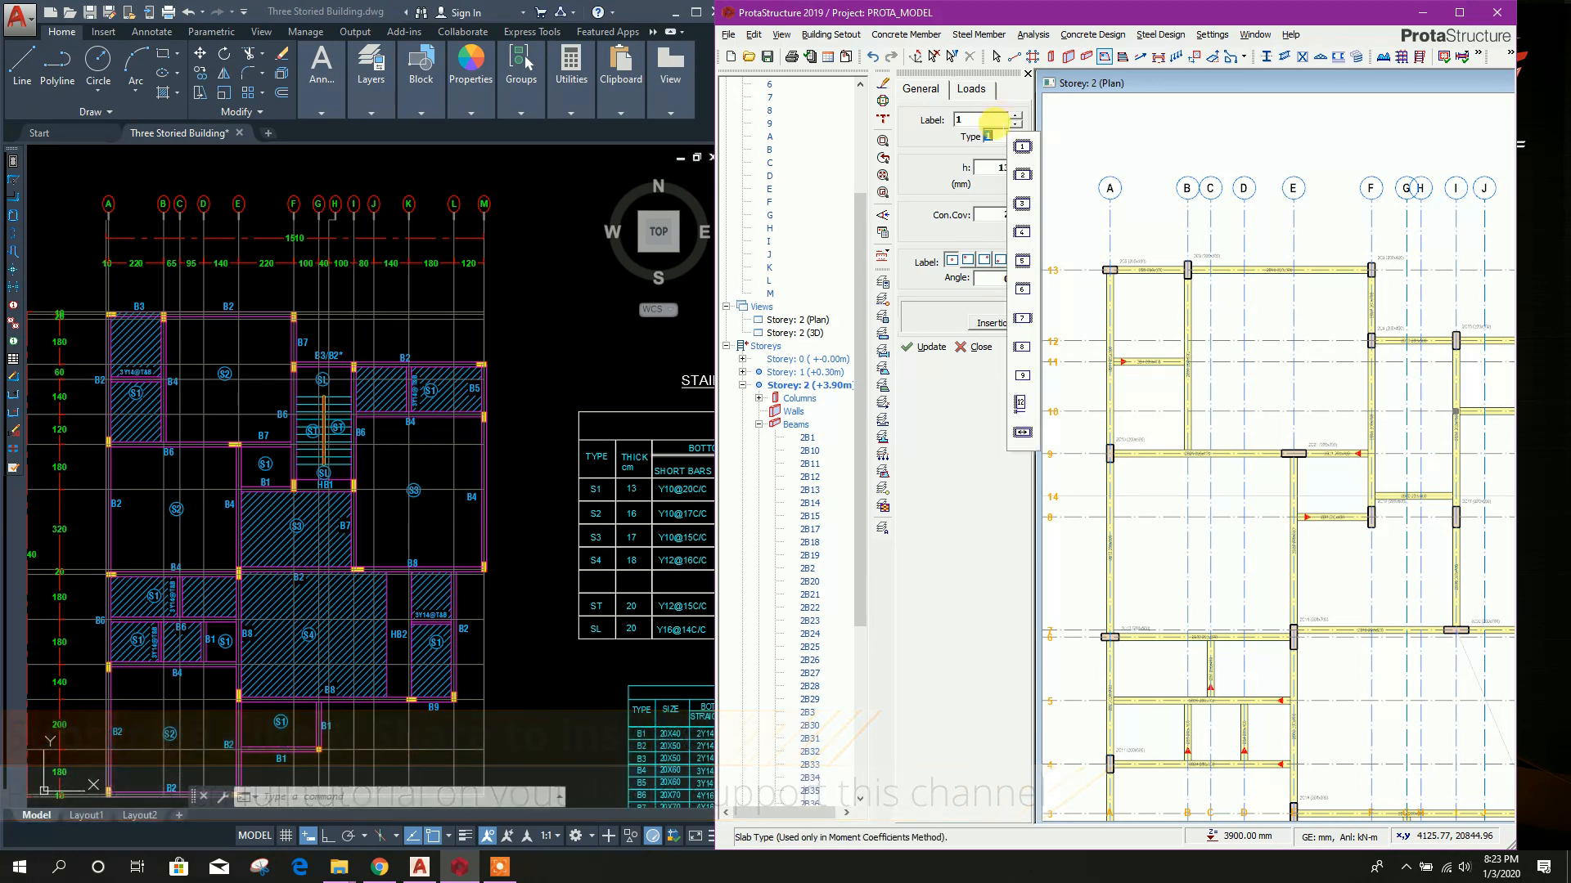
left_click(1023, 435)
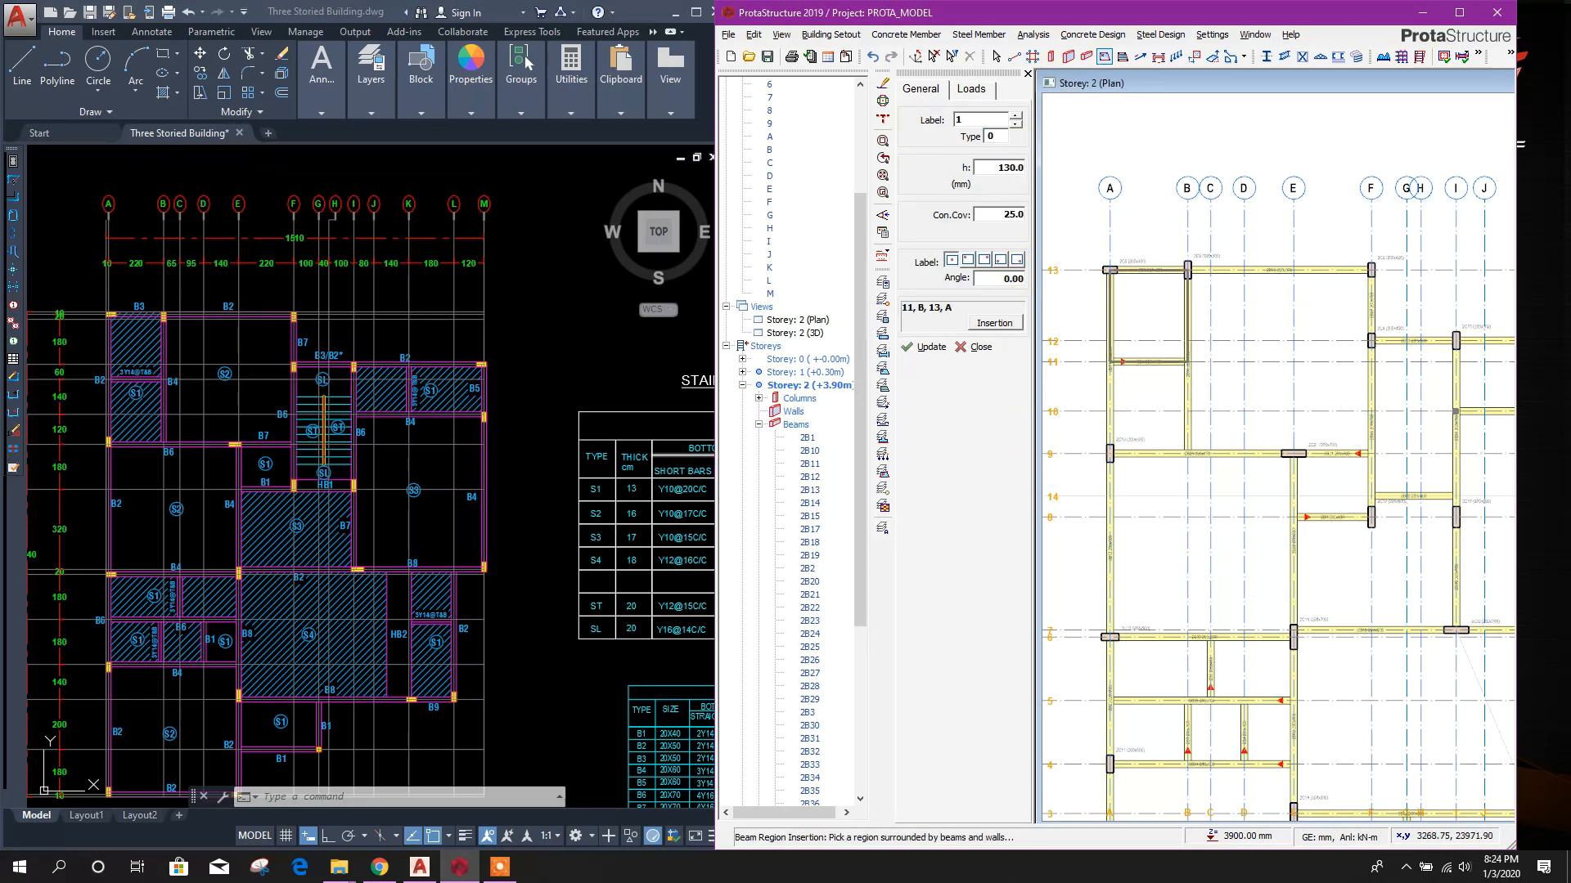
left_click(1149, 327)
left_click(1145, 407)
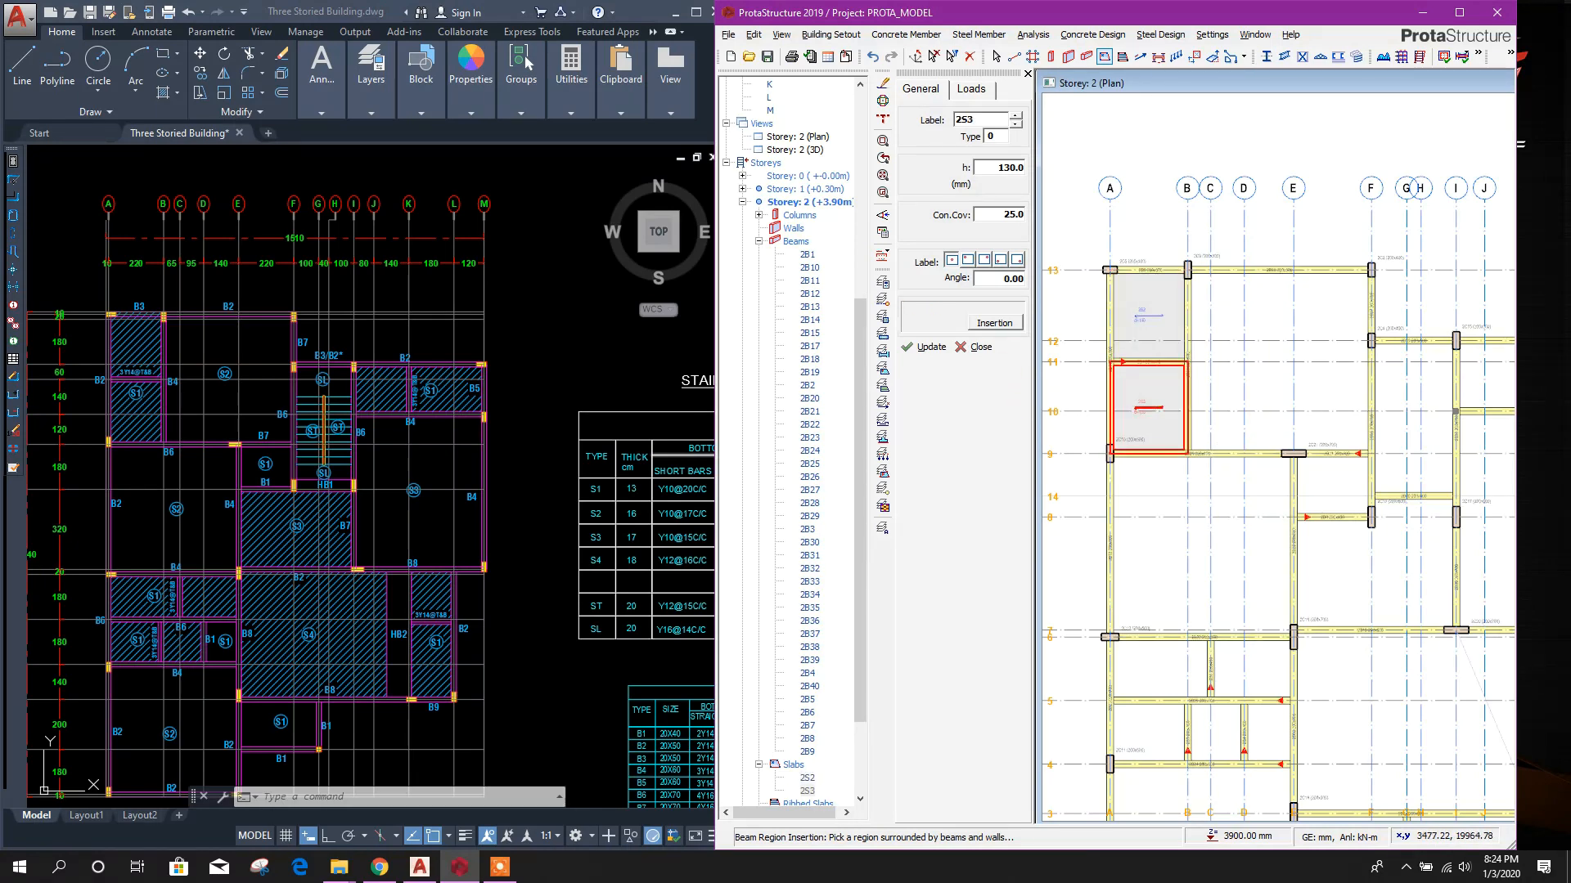
middle_click_drag(1362, 501, 1177, 502)
scroll(1282, 463, "down", 2)
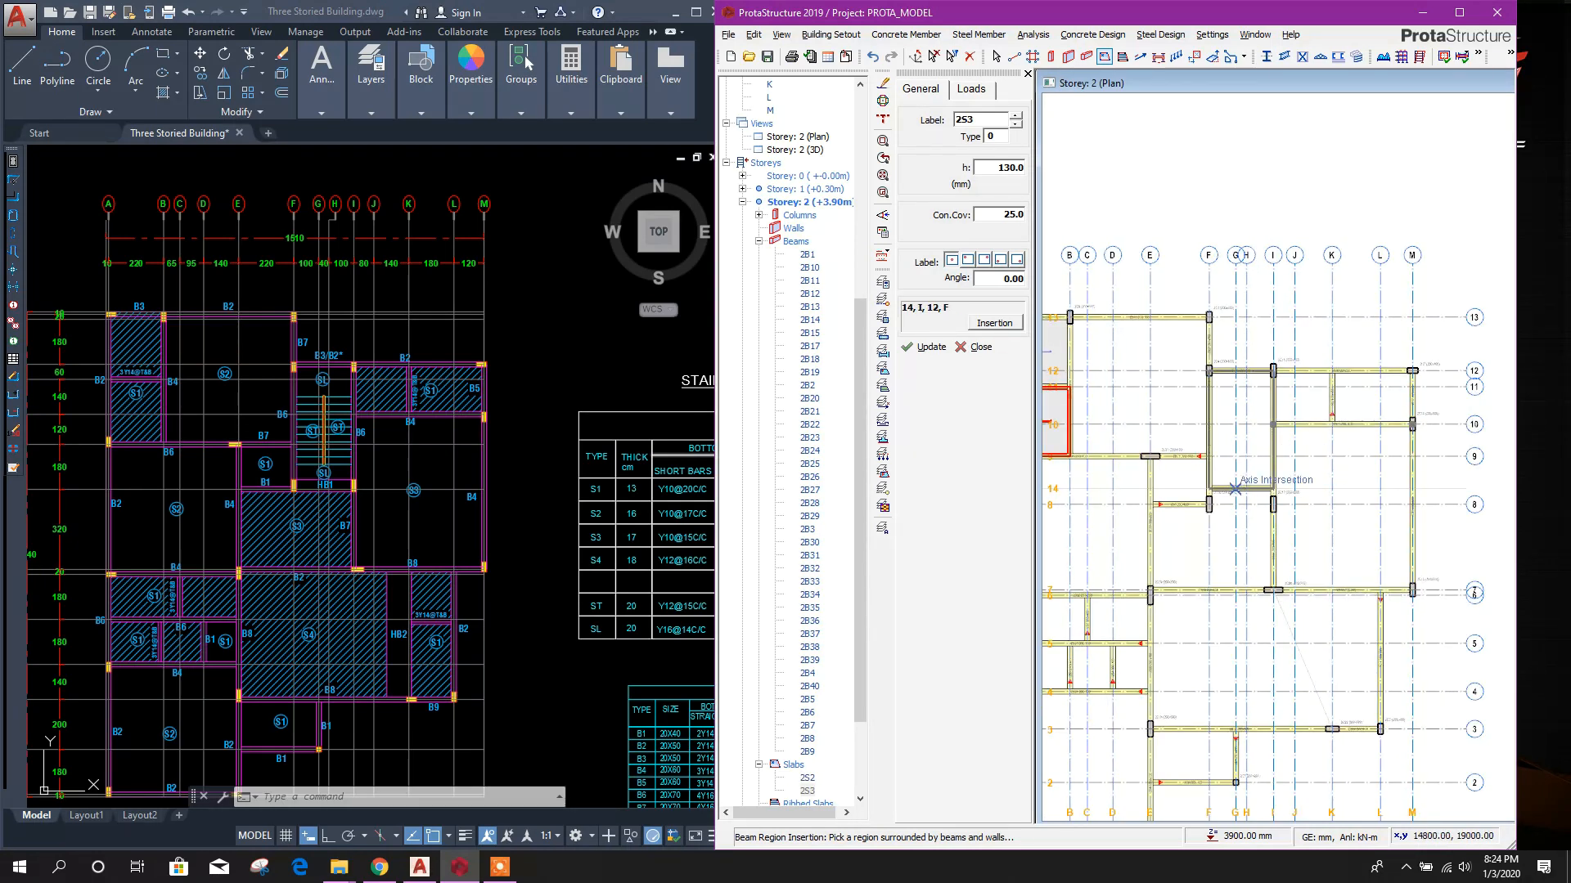
scroll(1360, 409, "up", 1)
scroll(1367, 399, "down", 2)
scroll(1363, 626, "up", 2)
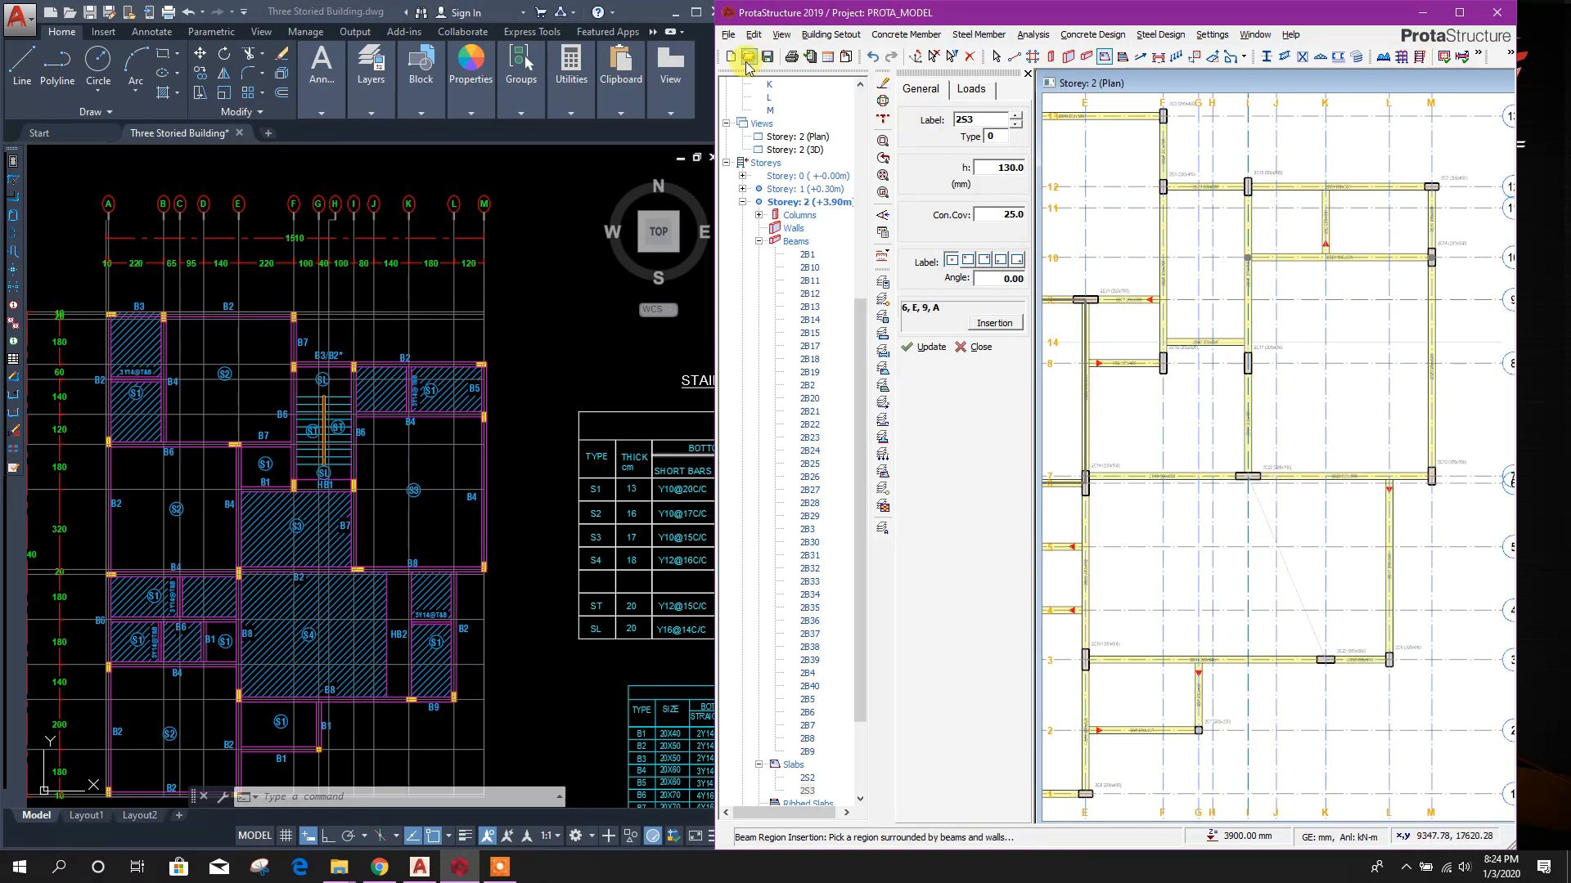
key("Escape")
- Maximise the ProtaStructure window and move the F–I beam from axis 14 to axis 8, between columns 2C16 and 2C17
middle_click_drag(1326, 413, 1334, 423)
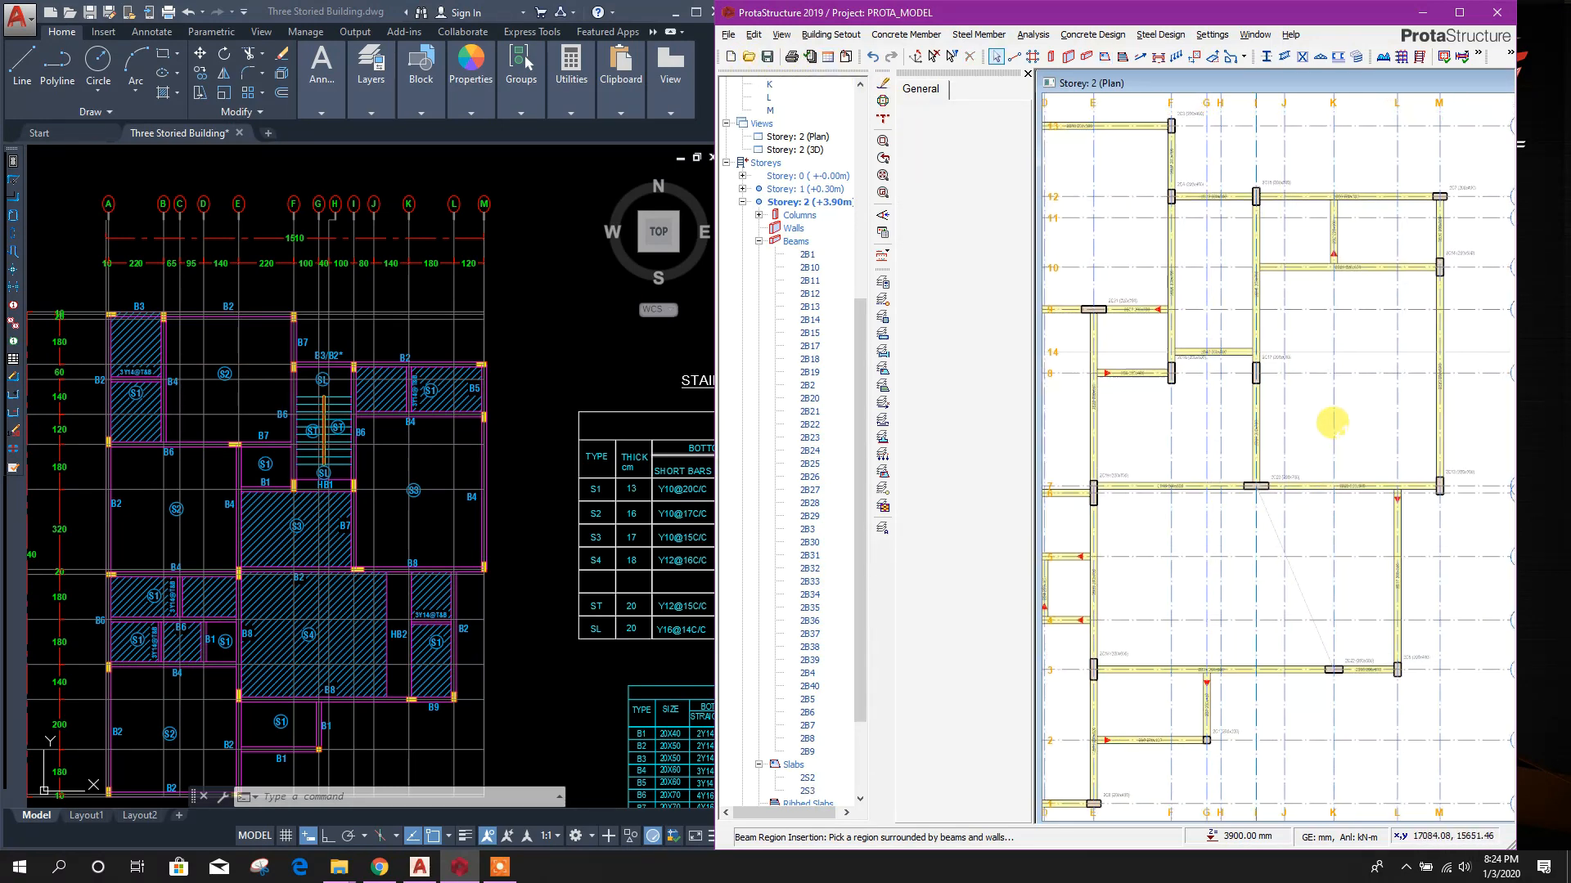
scroll(1194, 358, "up", 3)
left_click(1223, 347)
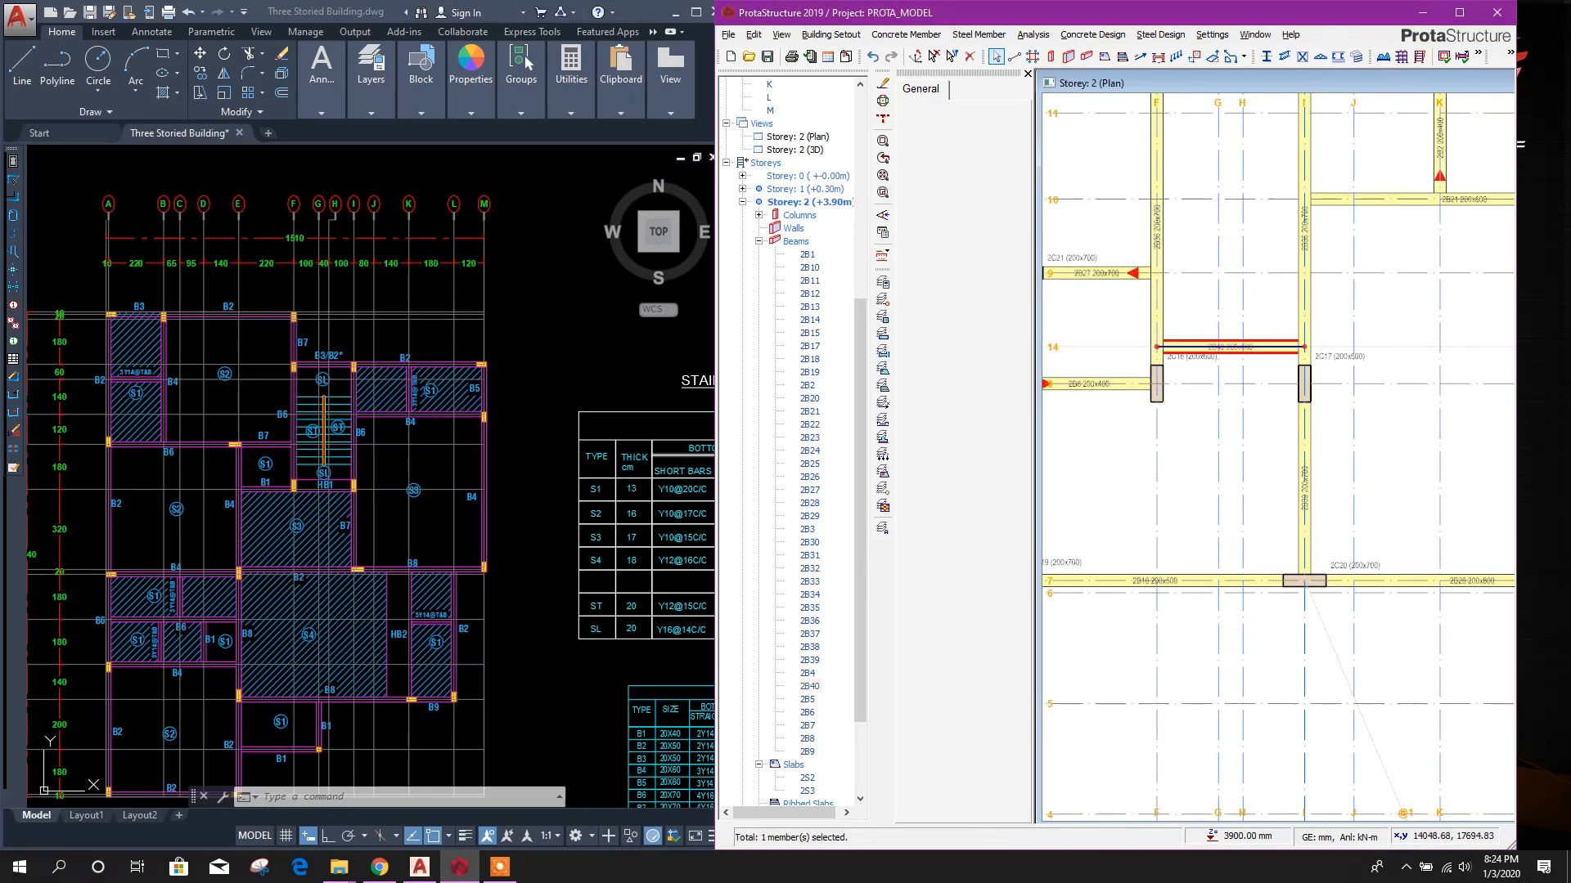
left_click(1459, 12)
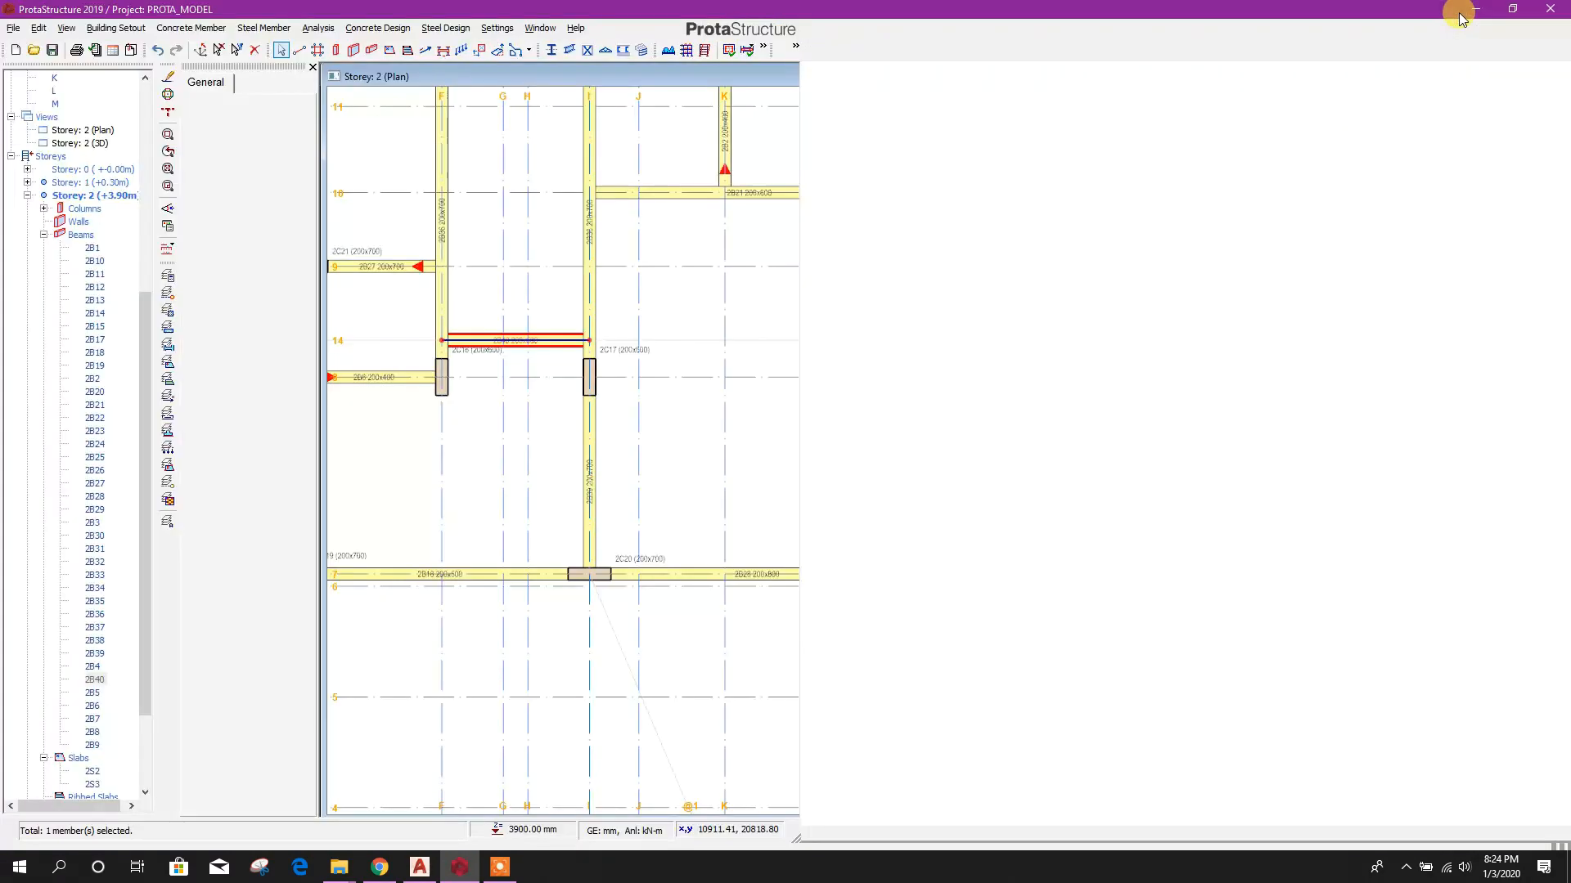
scroll(631, 450, "up", 3)
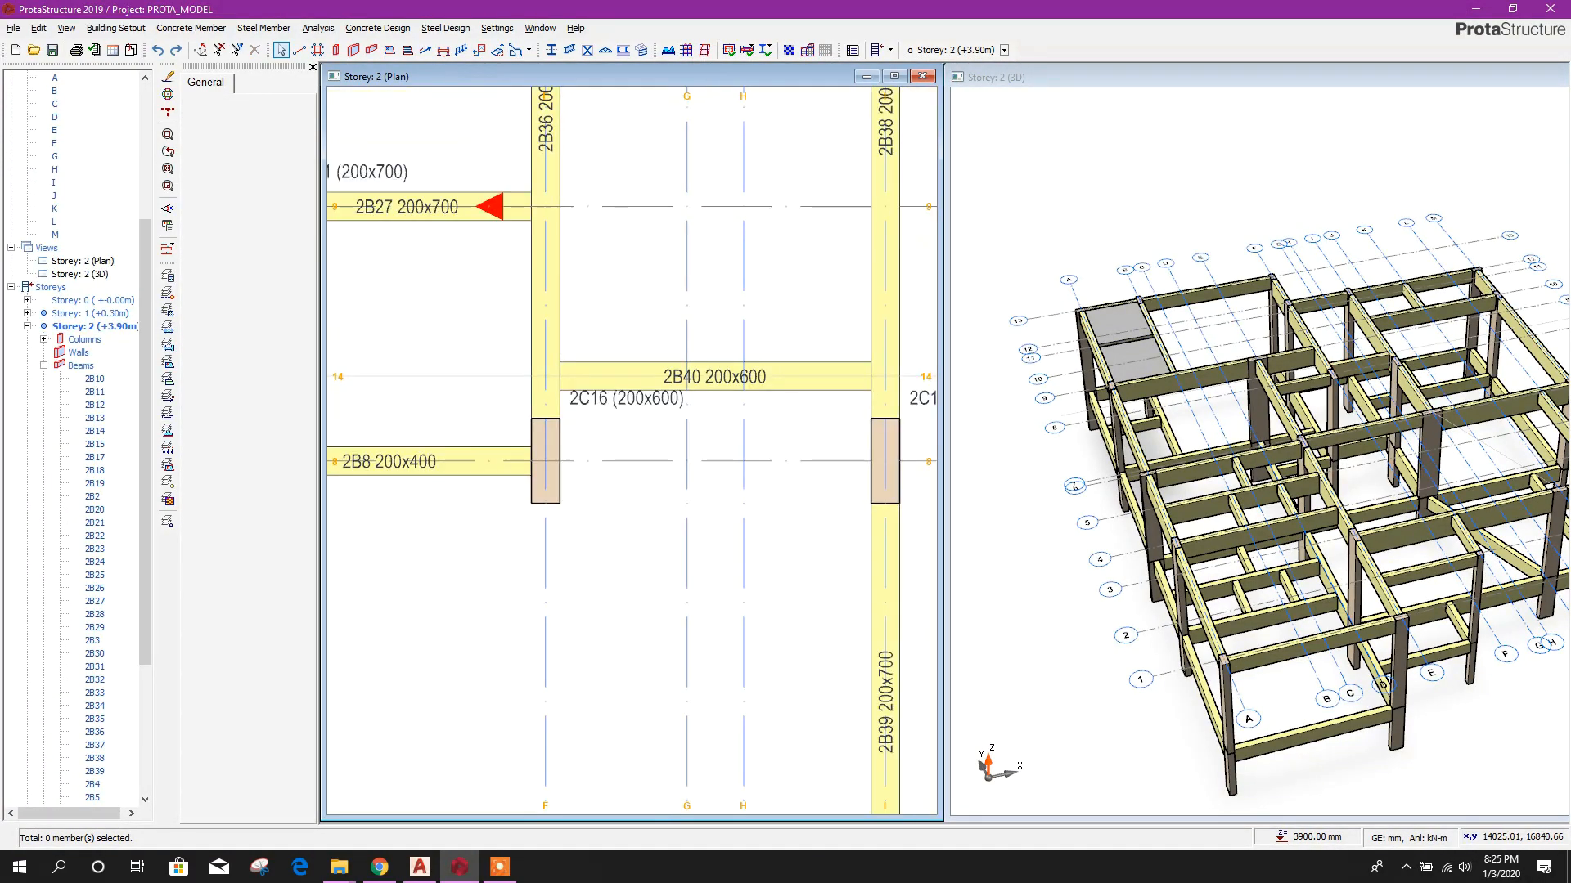
right_click(709, 376)
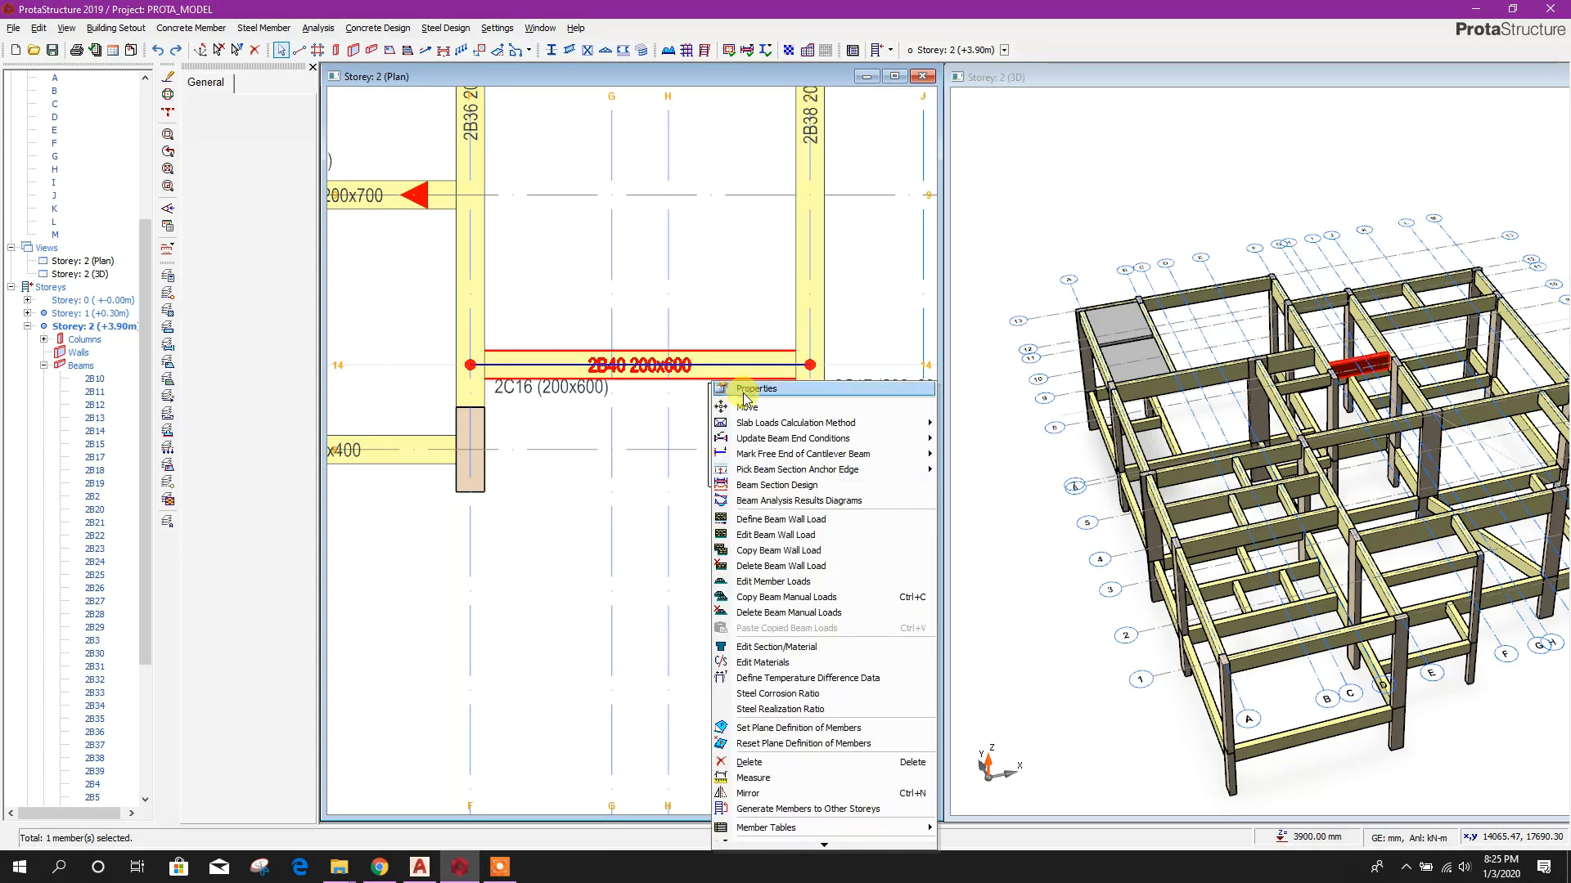
left_click(777, 406)
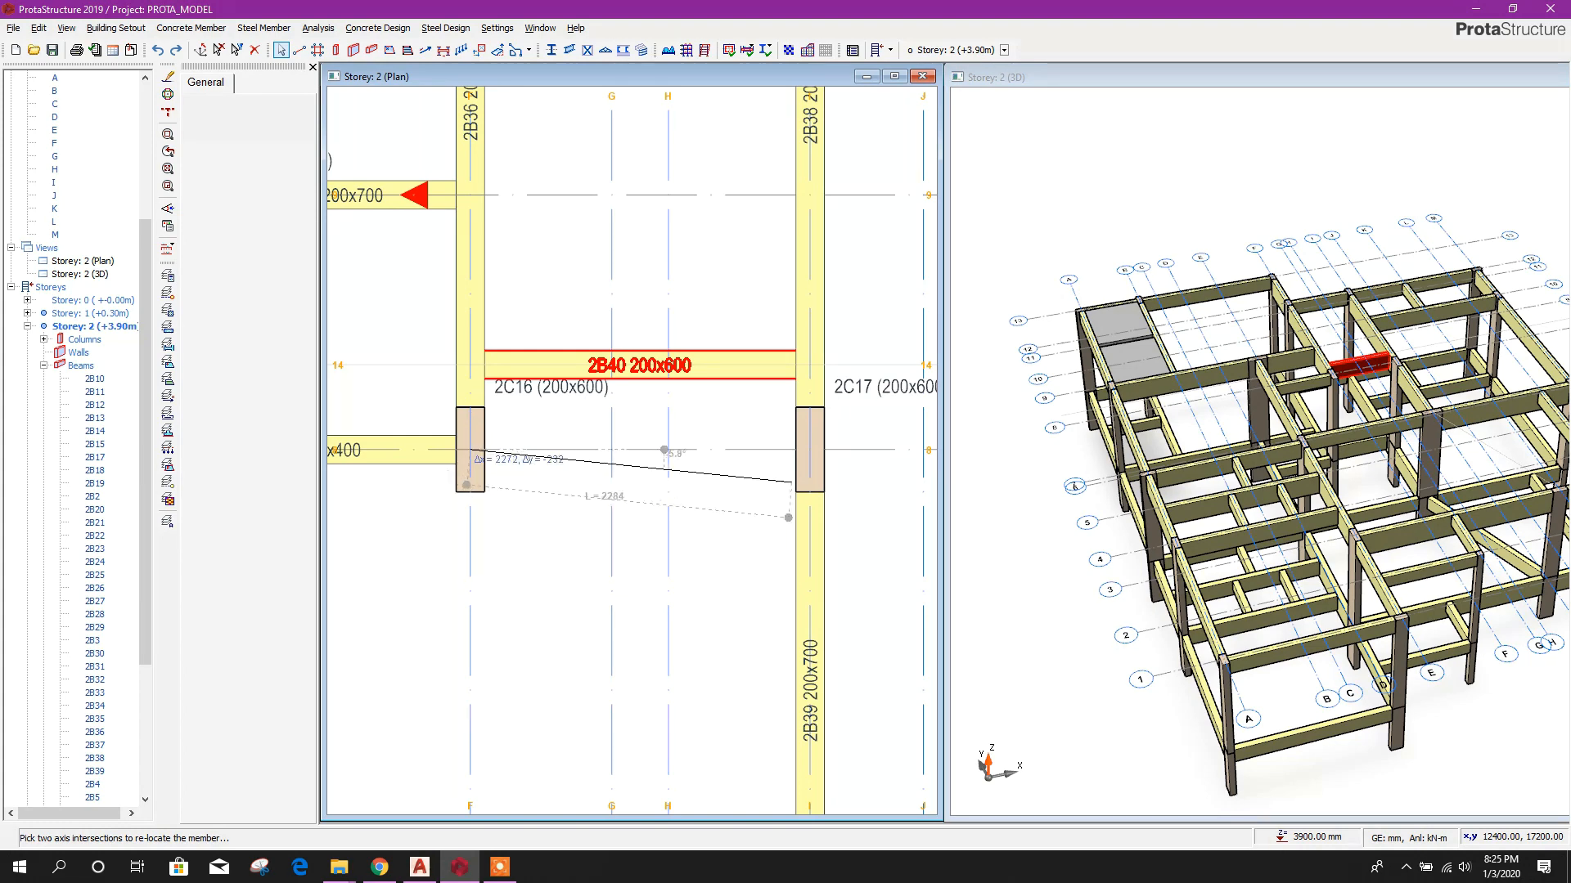
left_click(809, 450)
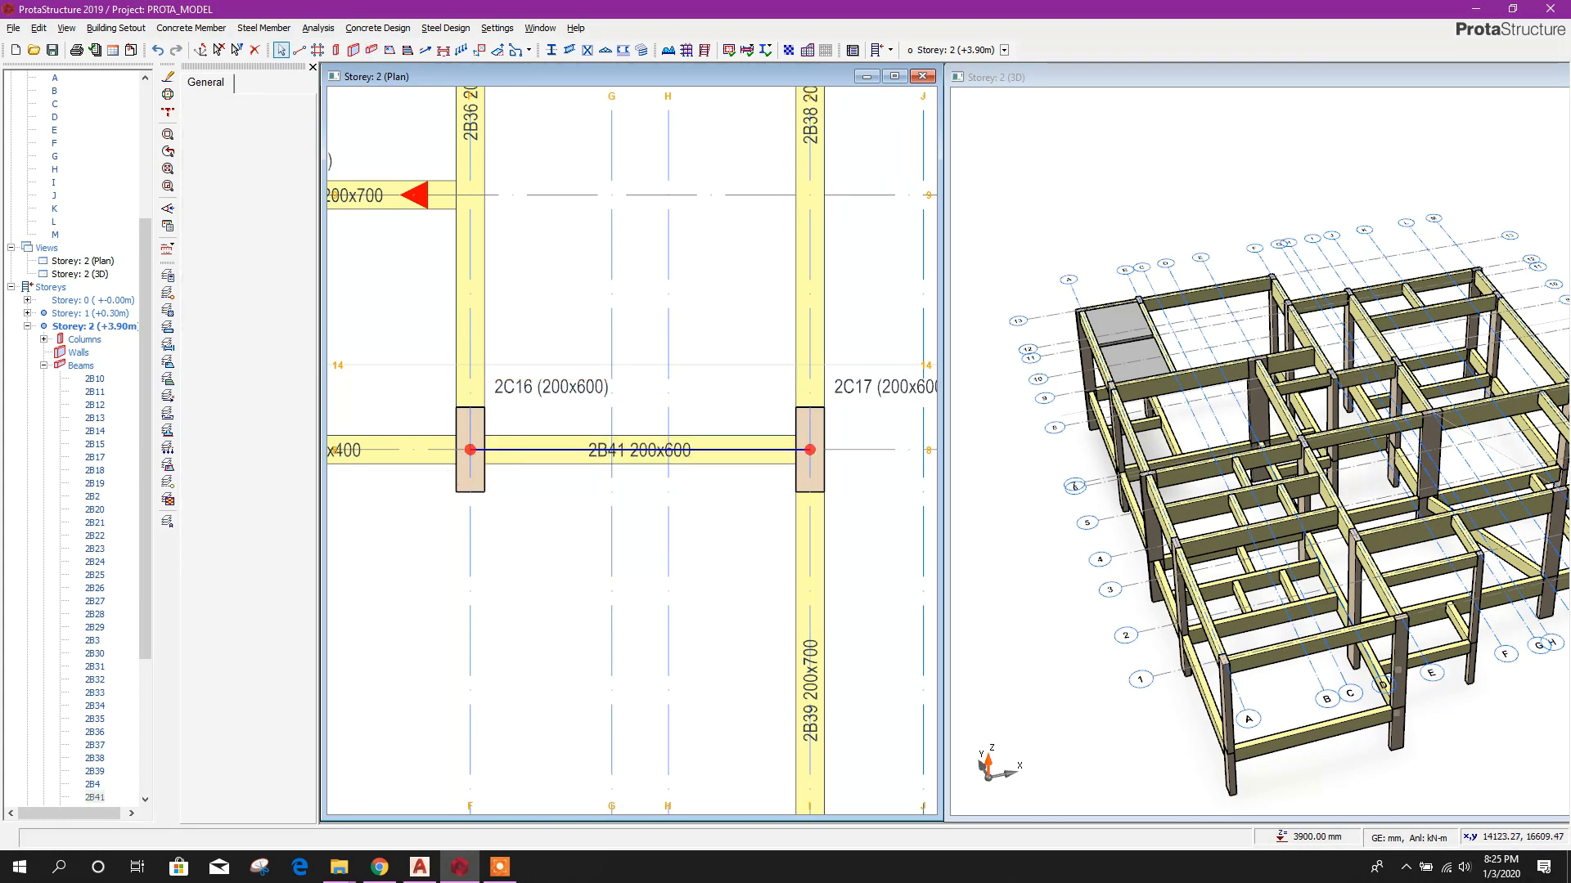
- Set the section of the axis 8 beam between F and I to 500 mm width and 400 mm bottom height
scroll(736, 517, "down", 1)
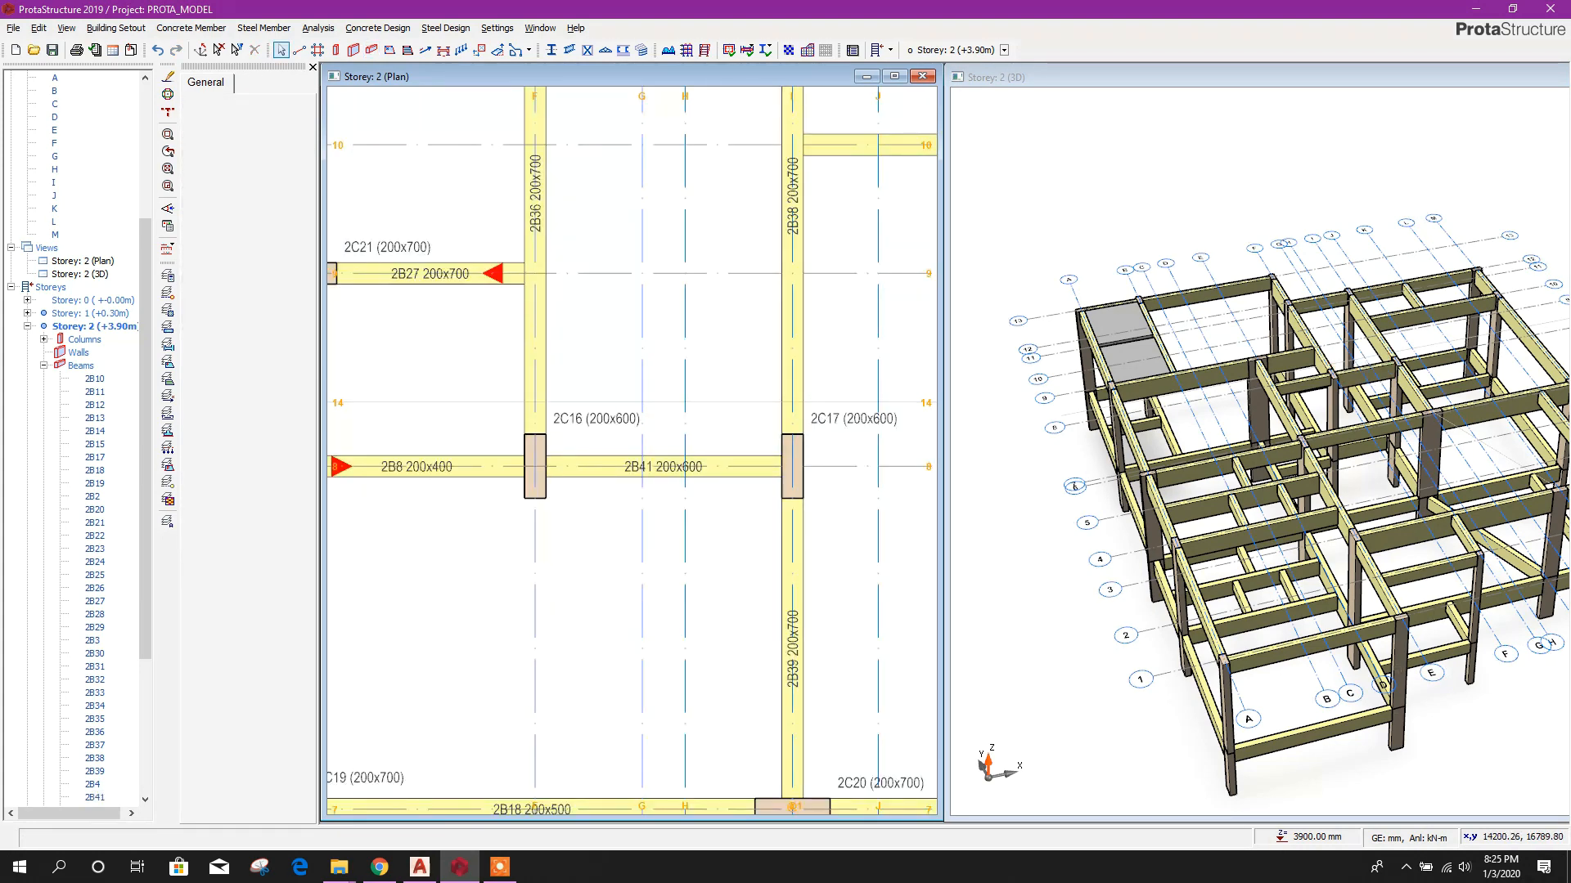
scroll(747, 473, "down", 2)
scroll(721, 423, "up", 1)
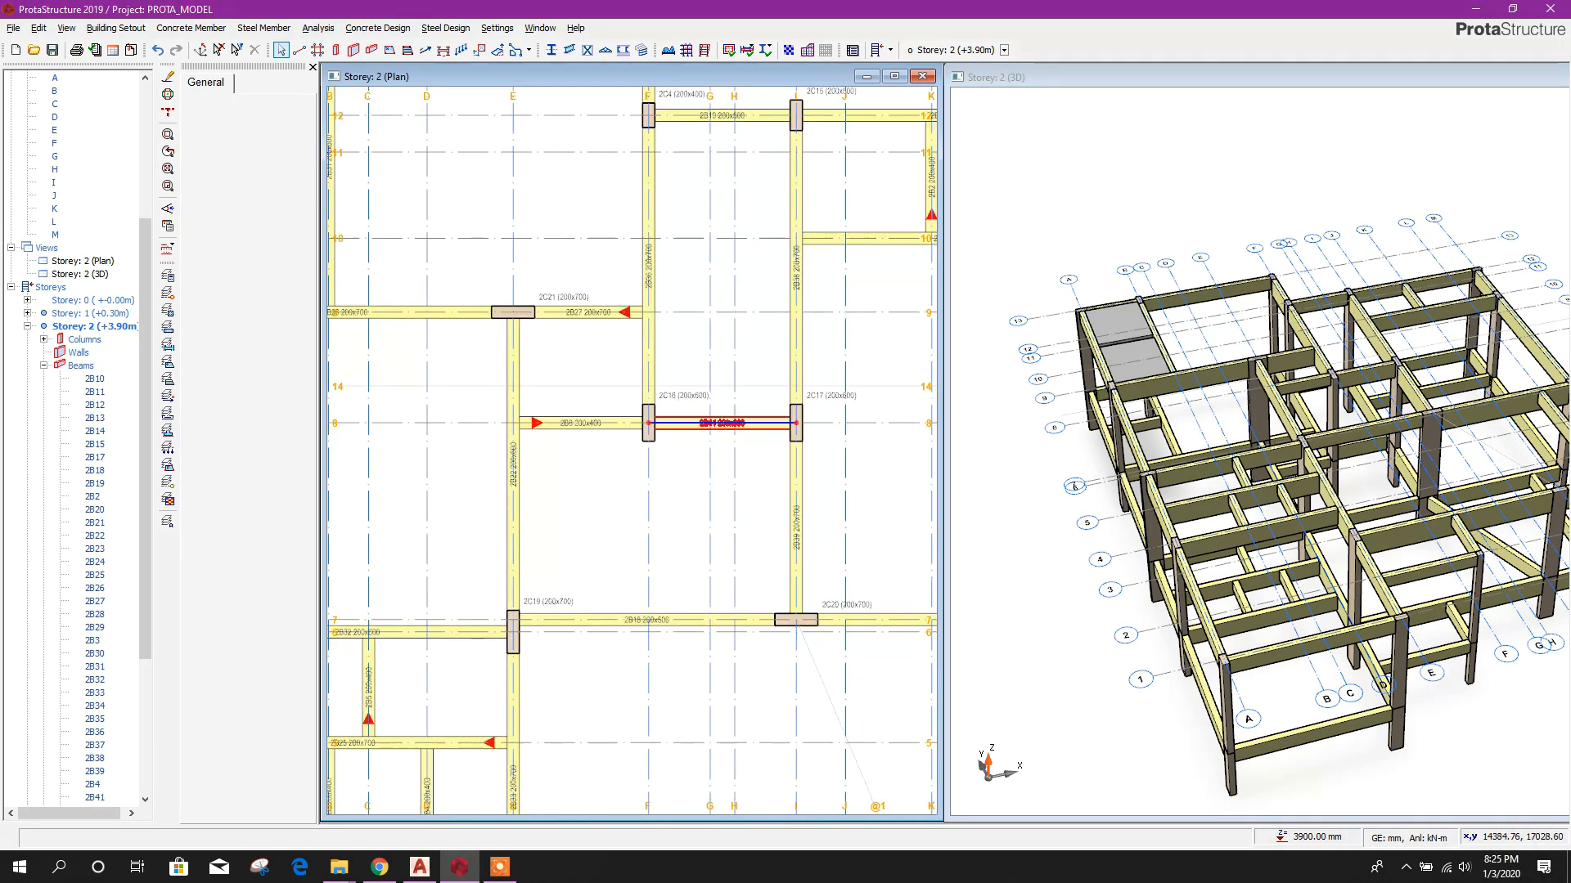
left_click(721, 423)
right_click(773, 437)
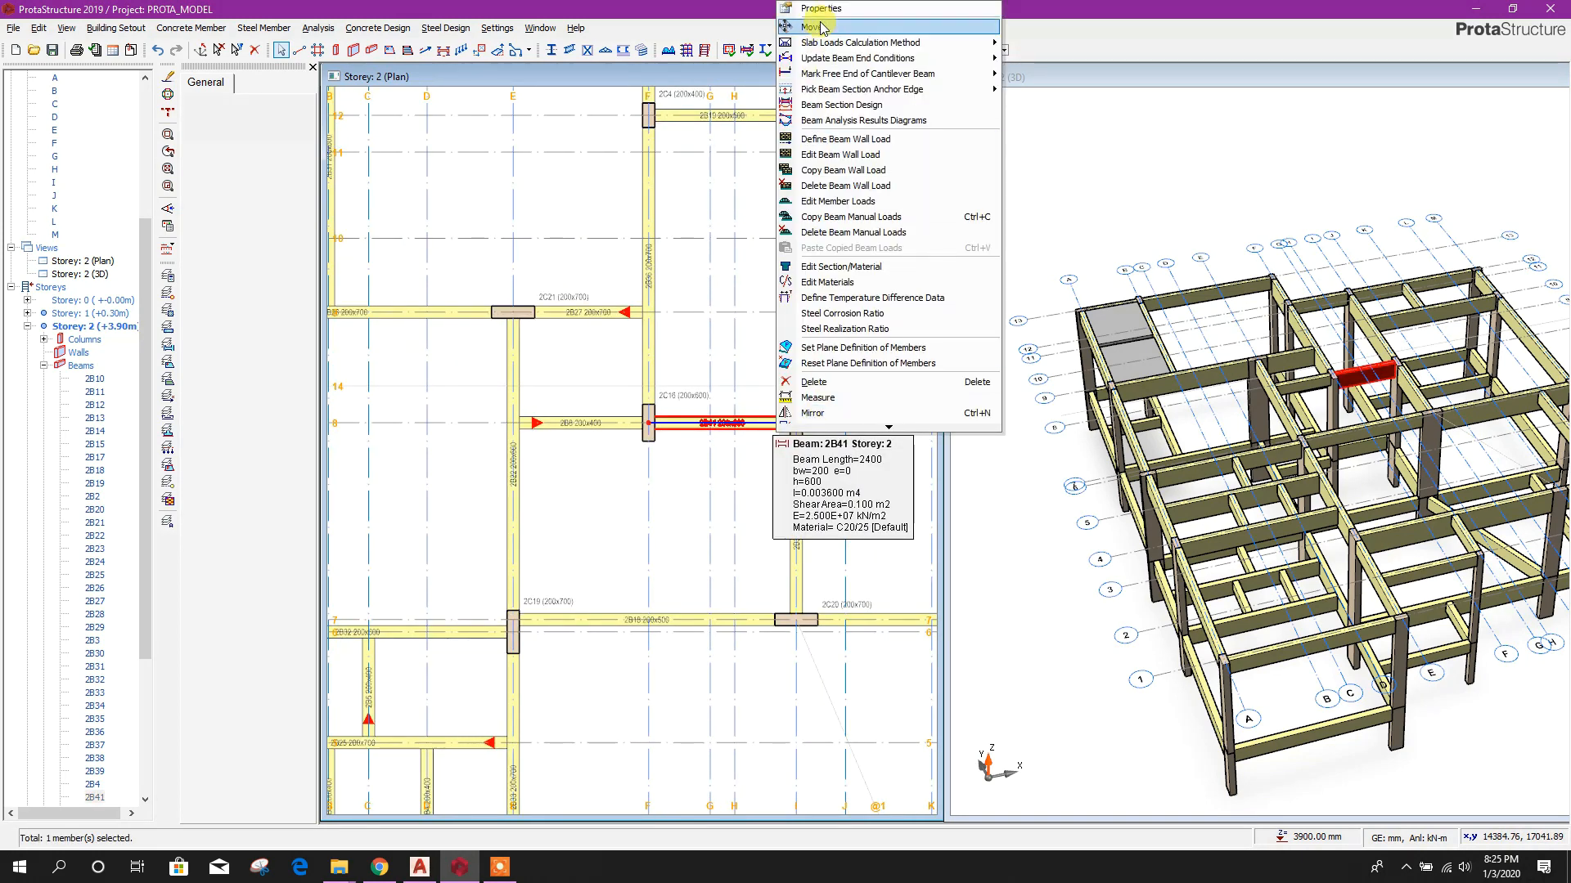
left_click(810, 11)
double_click(278, 161)
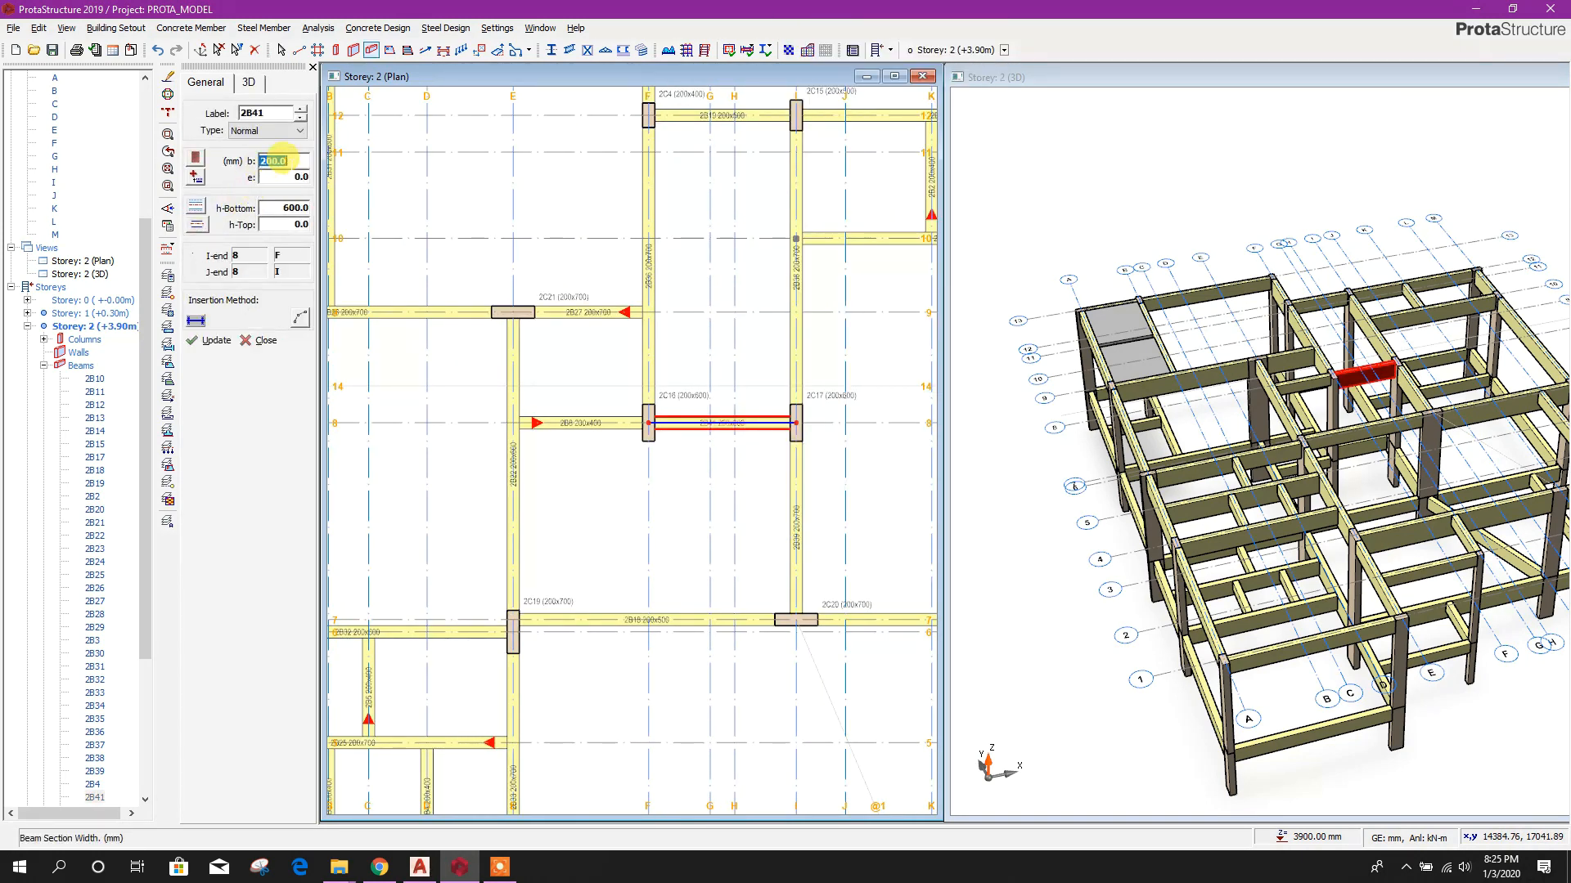
type("500")
key("Tab")
type("400")
left_click(214, 340)
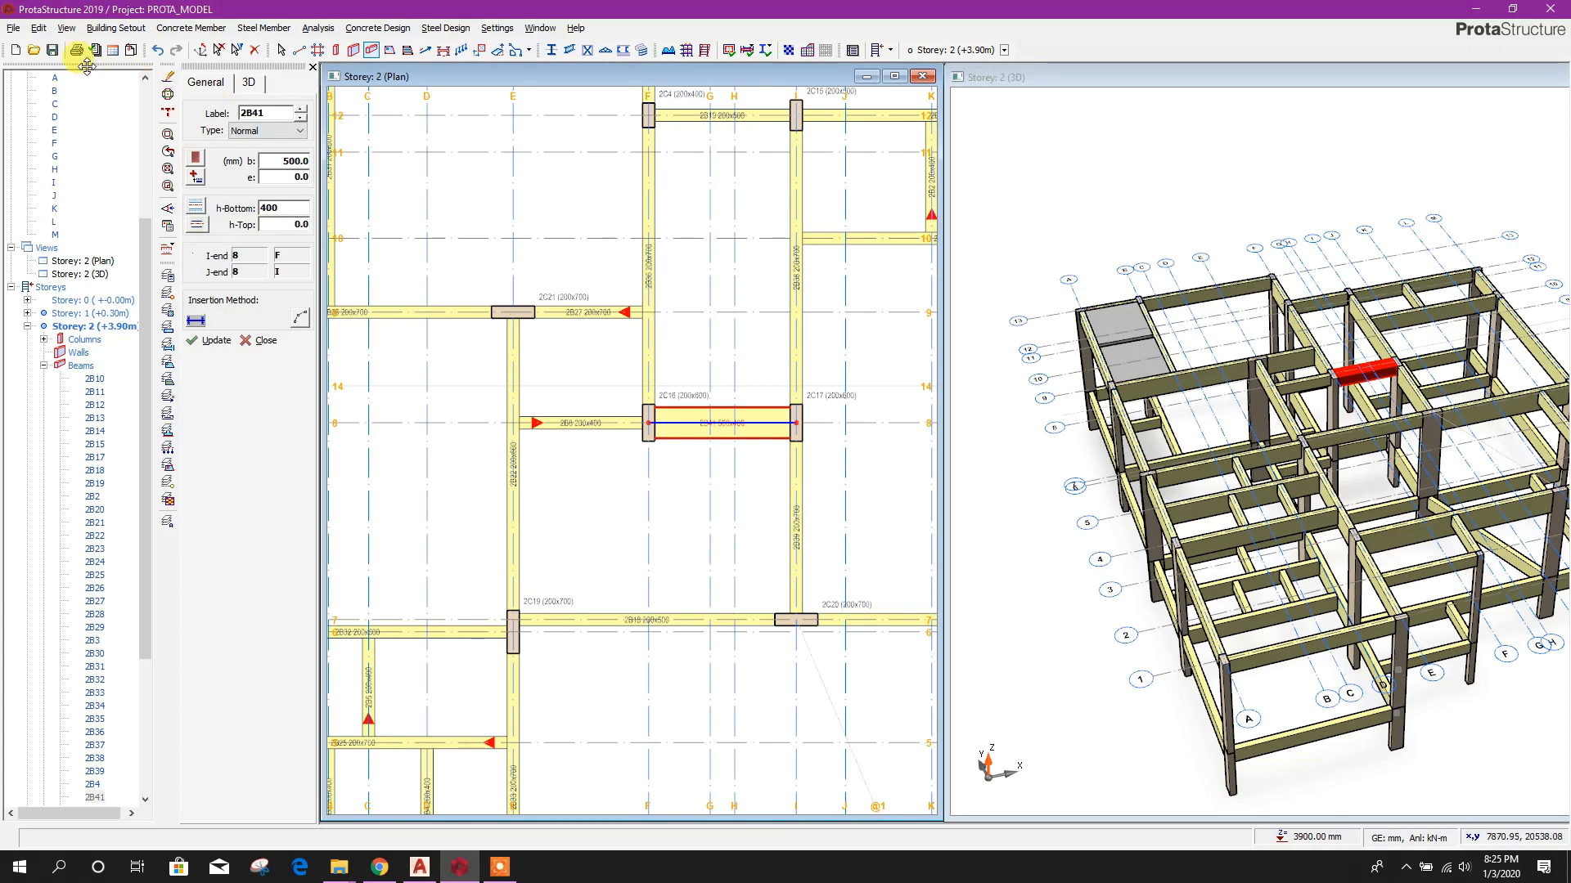
- Insert a Storey 2 beam 1000 mm wide with a 420 mm bottom height along axis K, from column 2C22 on axis 3 to axis 7
scroll(673, 396, "down", 2)
middle_click_drag(843, 615, 776, 501)
scroll(776, 500, "up", 2)
double_click(290, 161)
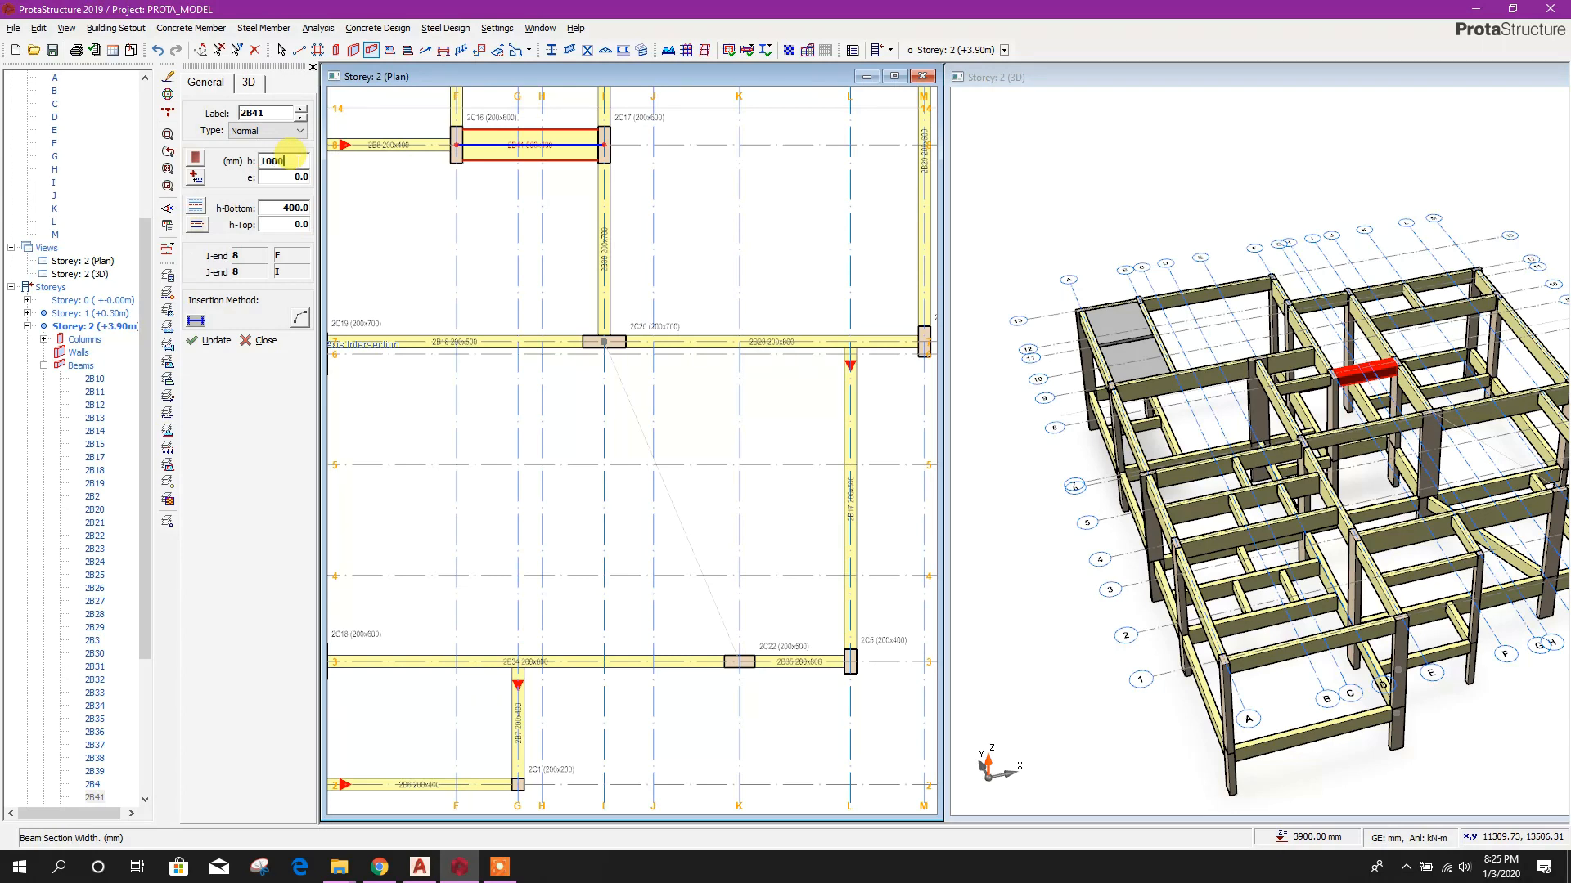
double_click(286, 206)
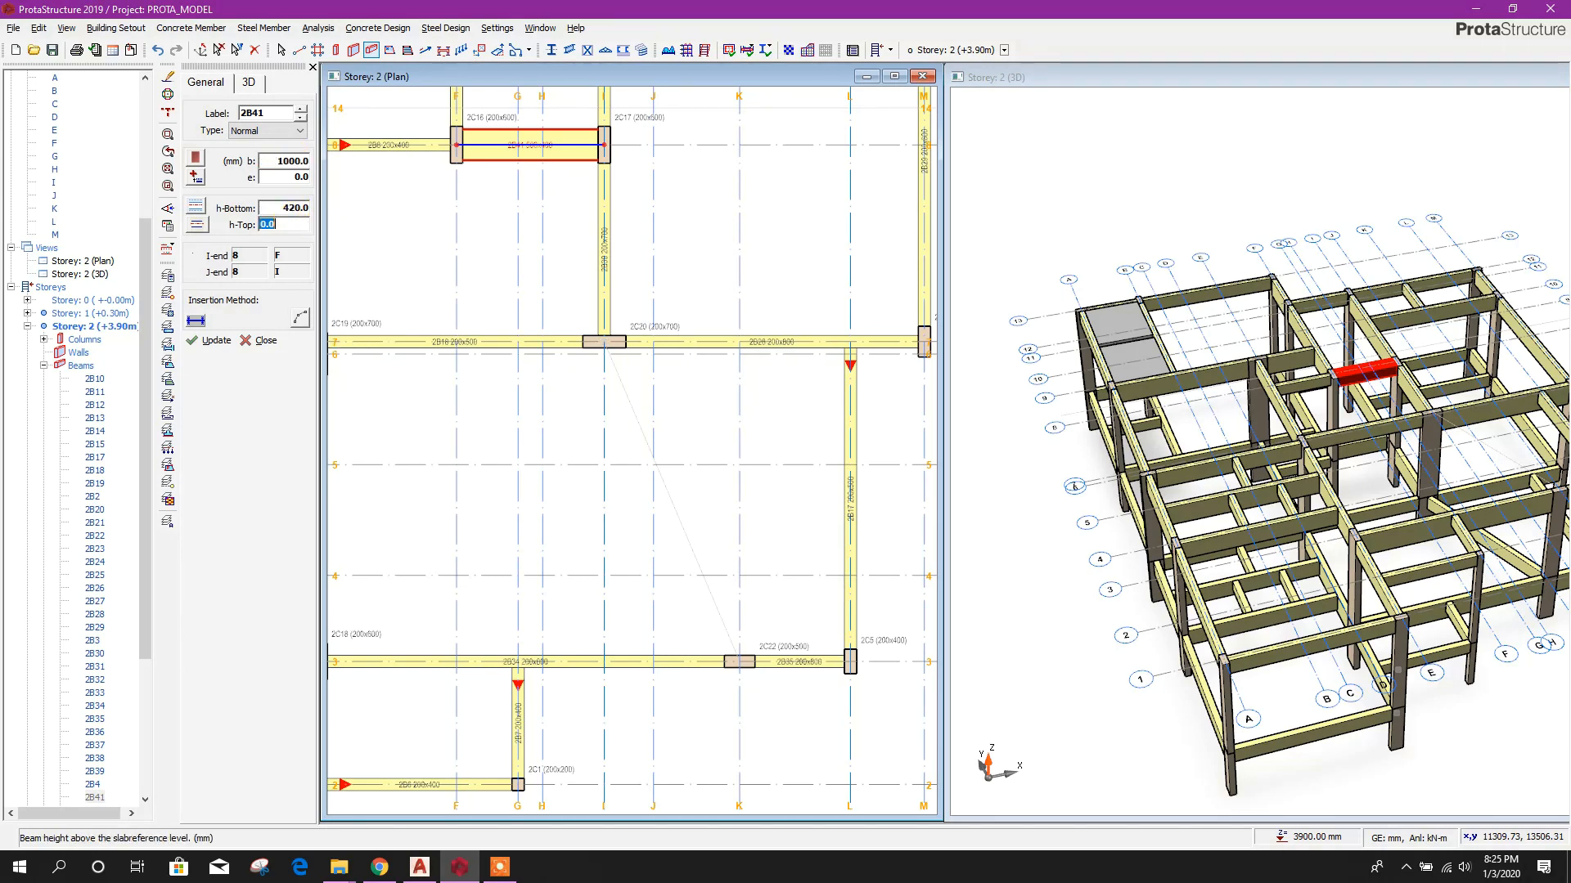
left_click(740, 662)
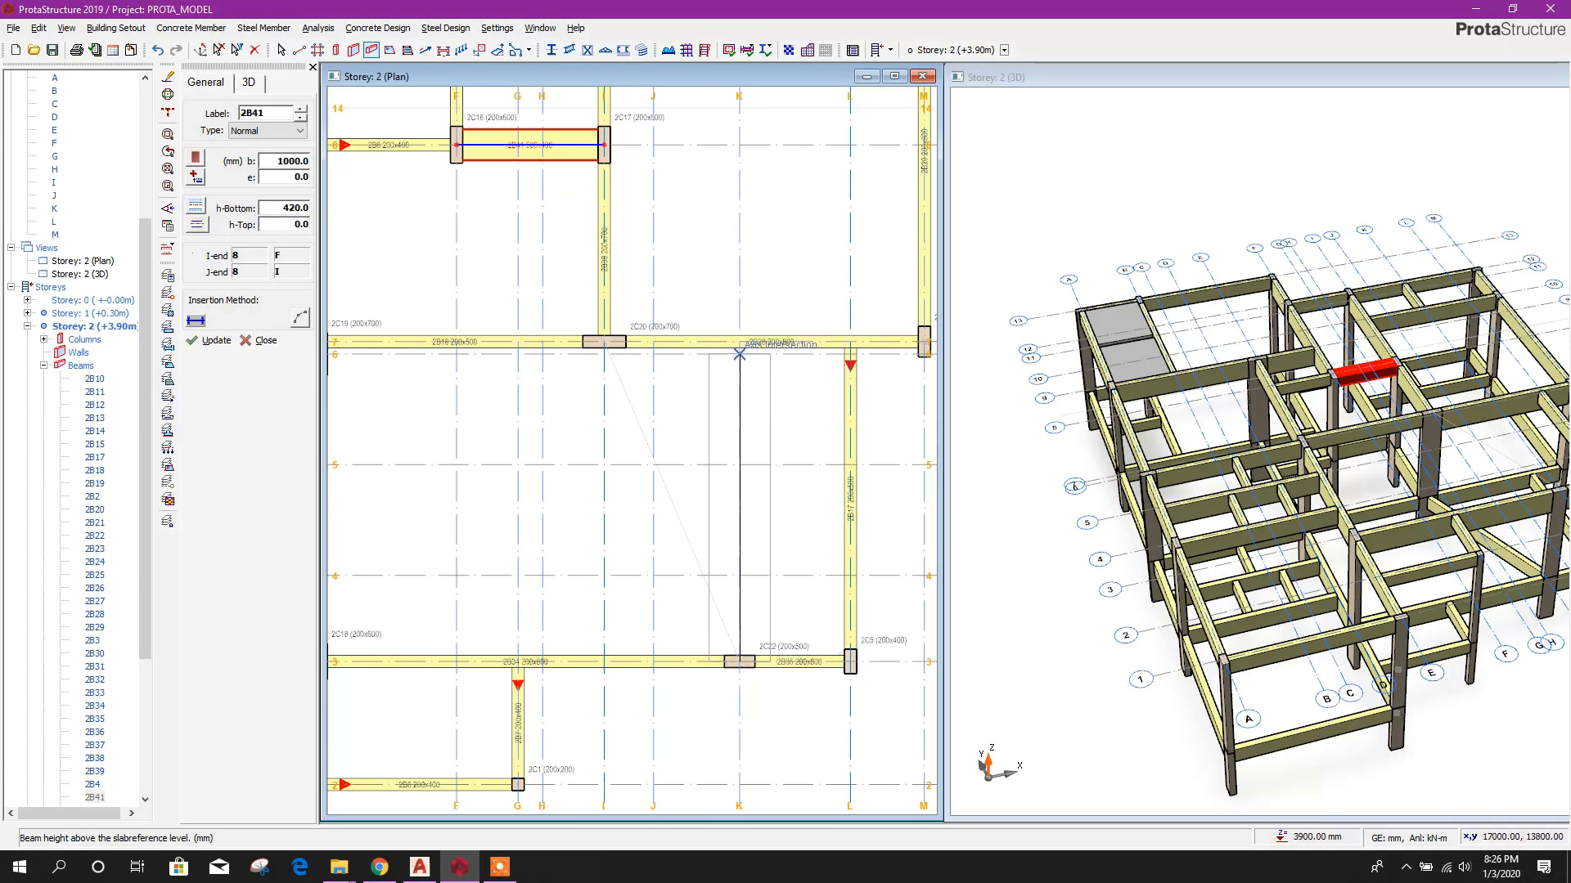
left_click(740, 342)
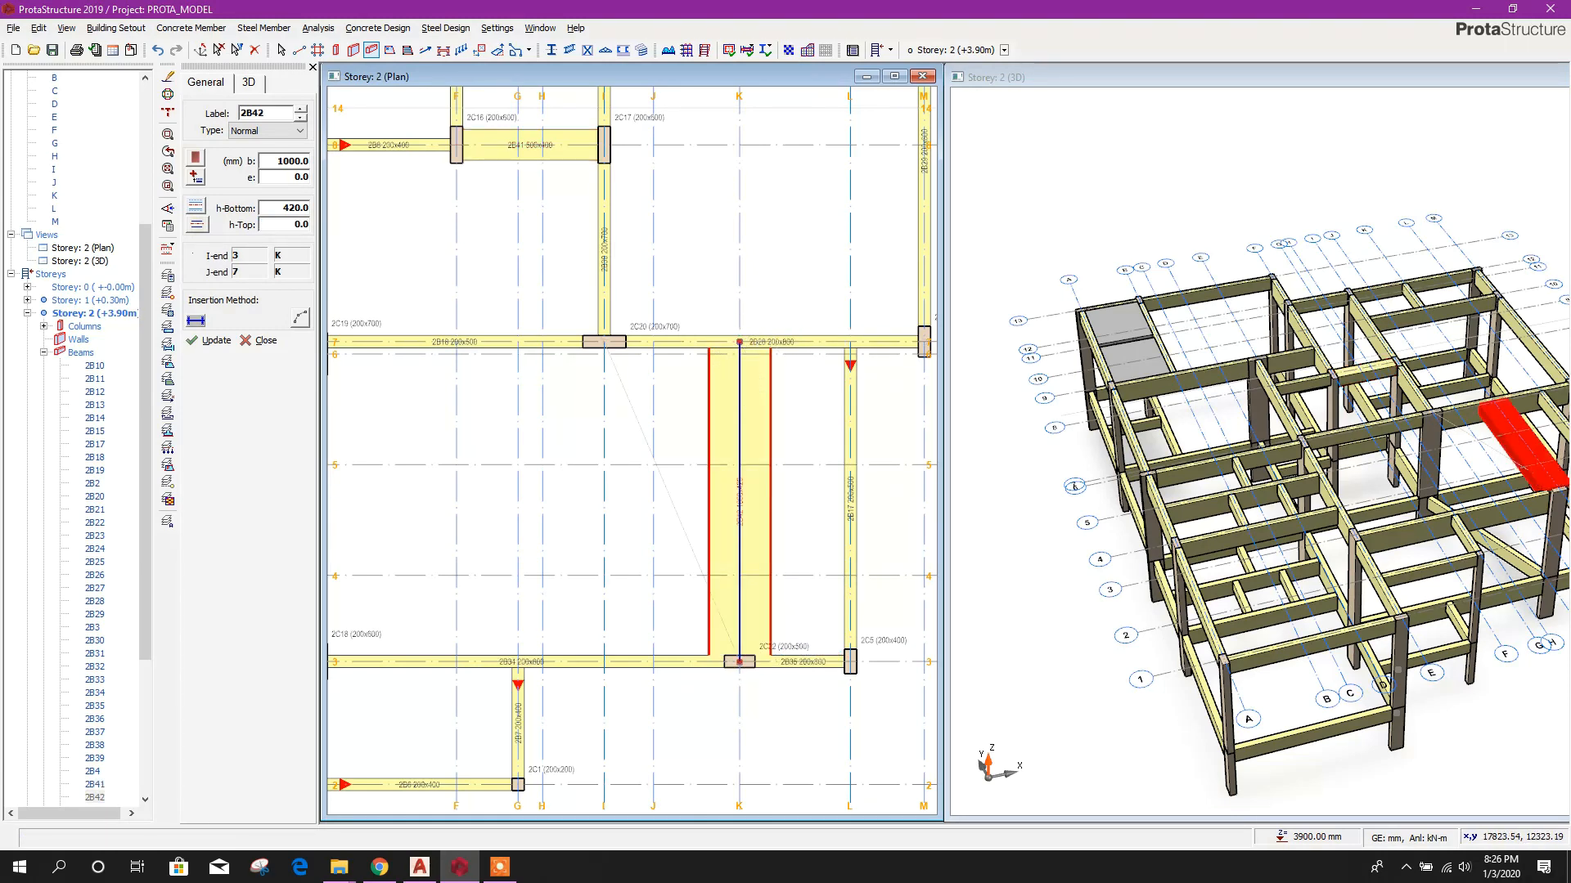
key("Escape")
- Start slab insertion and restore the ProtaStructure window so the Storey 2 plan sits beside the AutoCAD layout
scroll(798, 460, "down", 5)
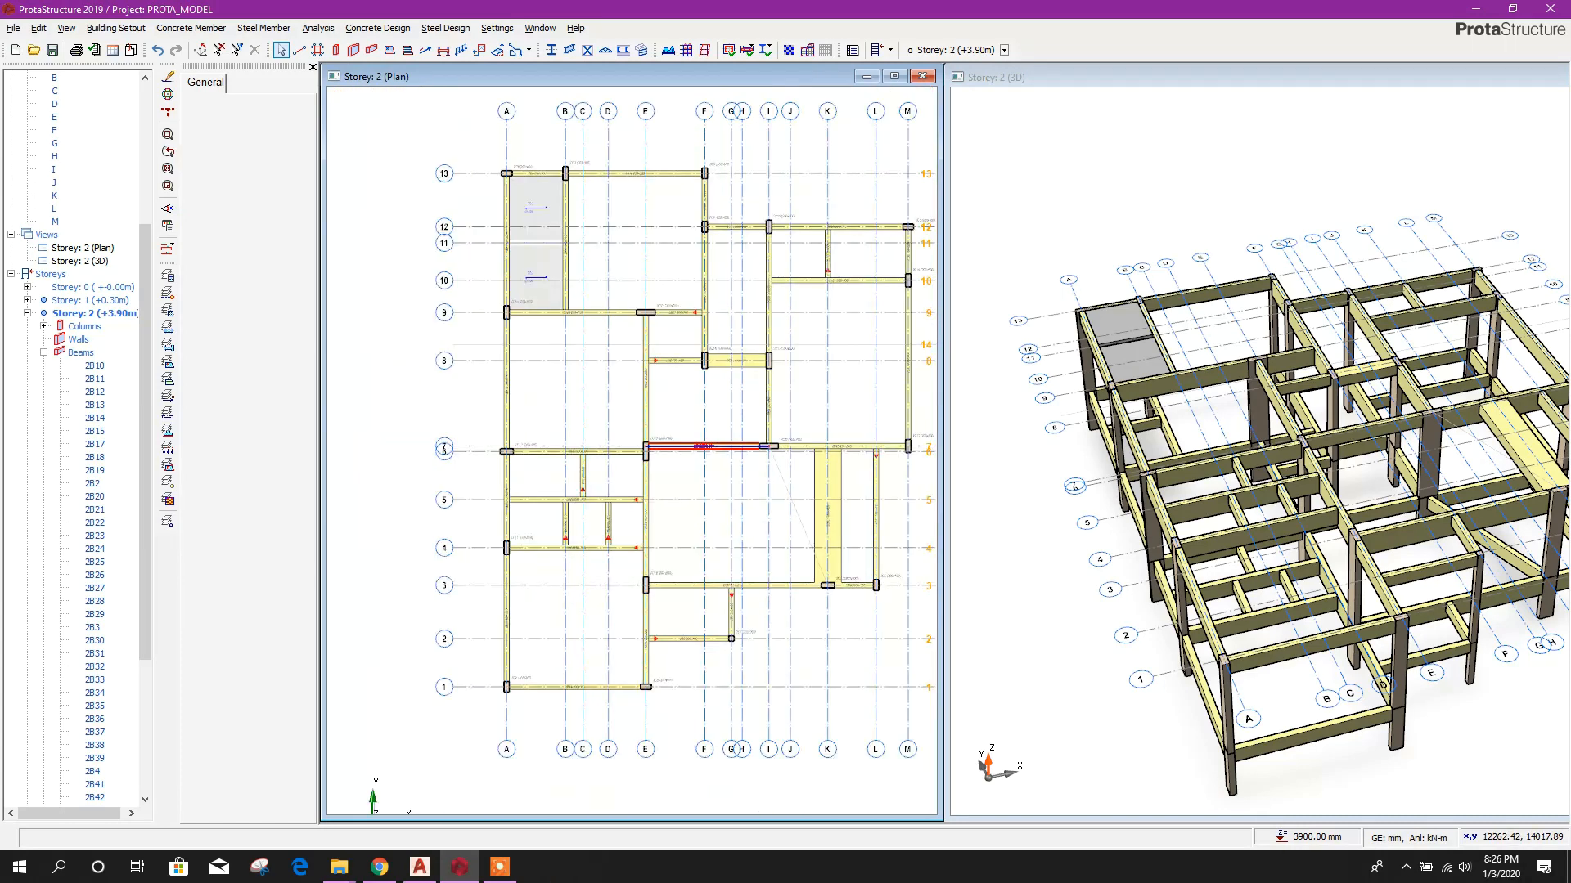
left_click(390, 52)
left_click(1511, 9)
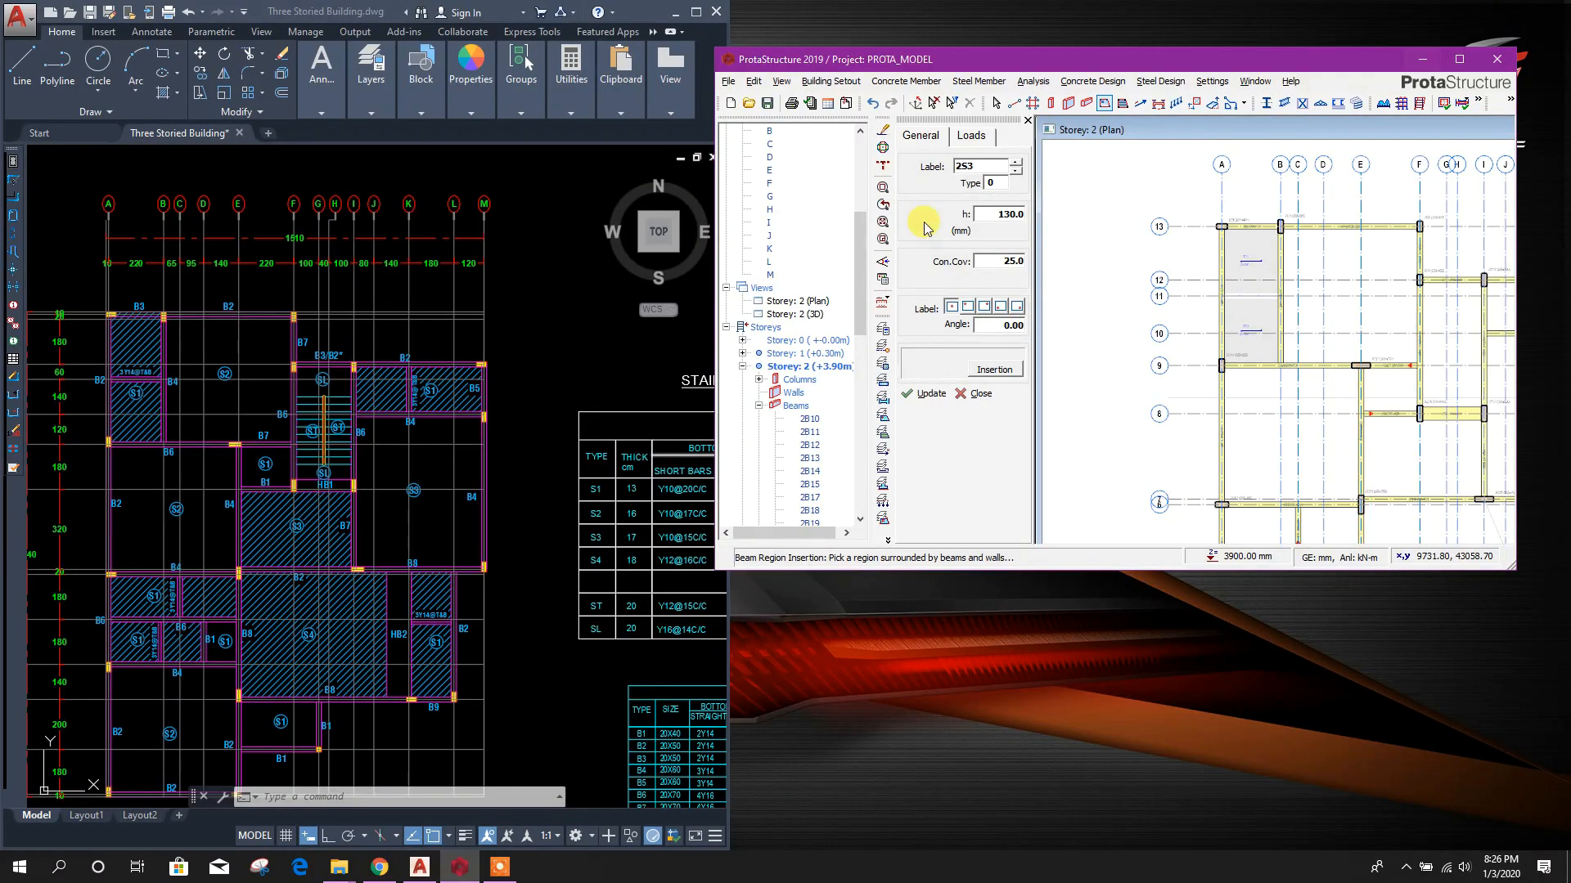
left_click_drag(995, 46, 996, 0)
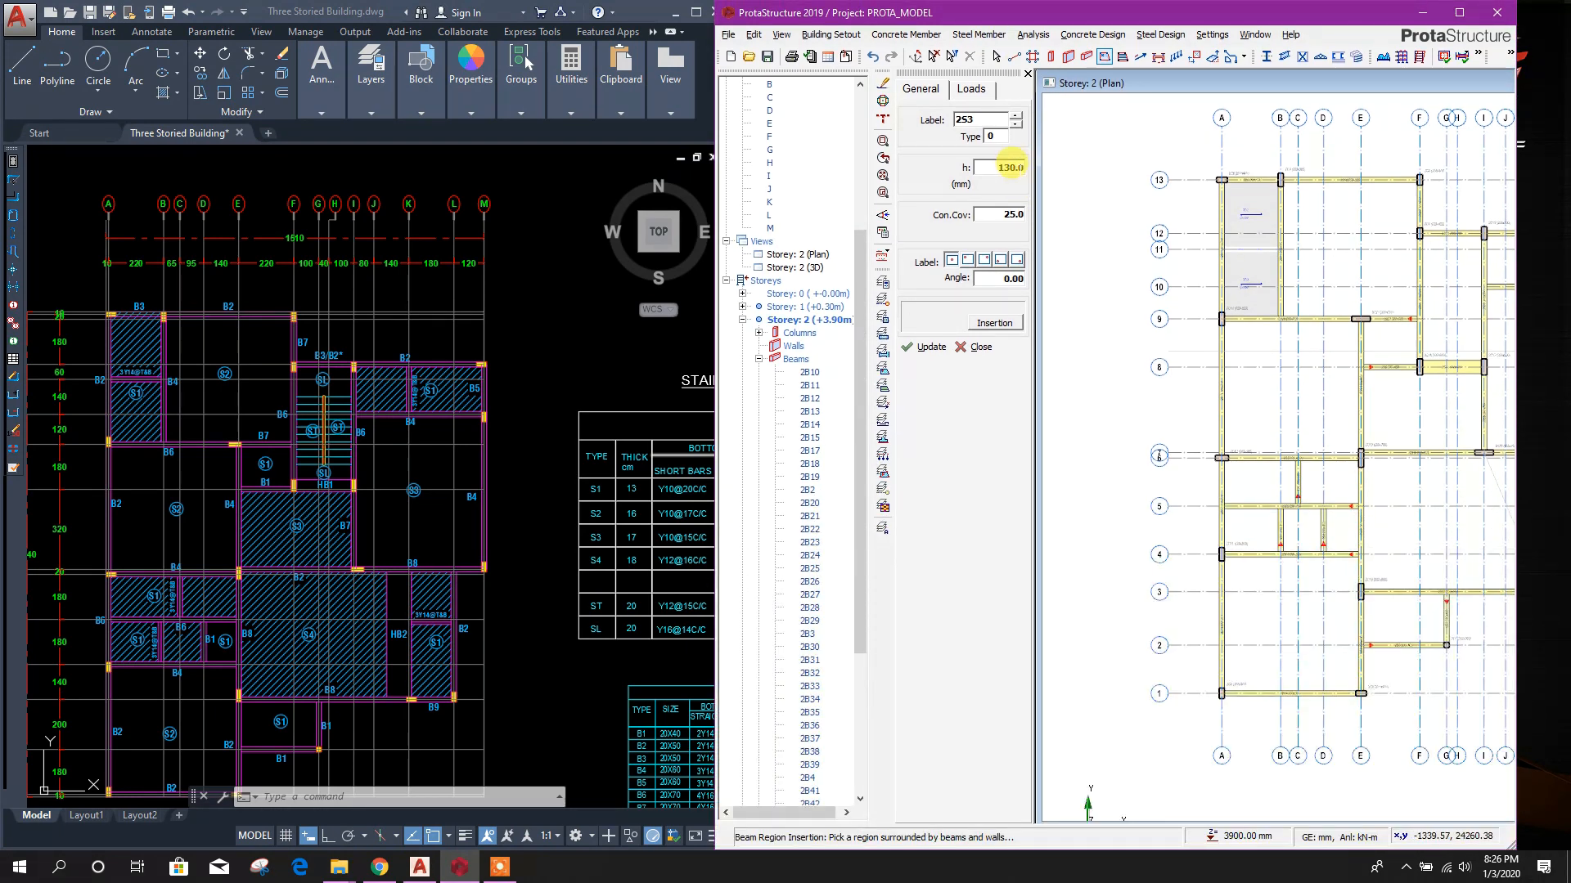
middle_click_drag(1275, 393, 1130, 421)
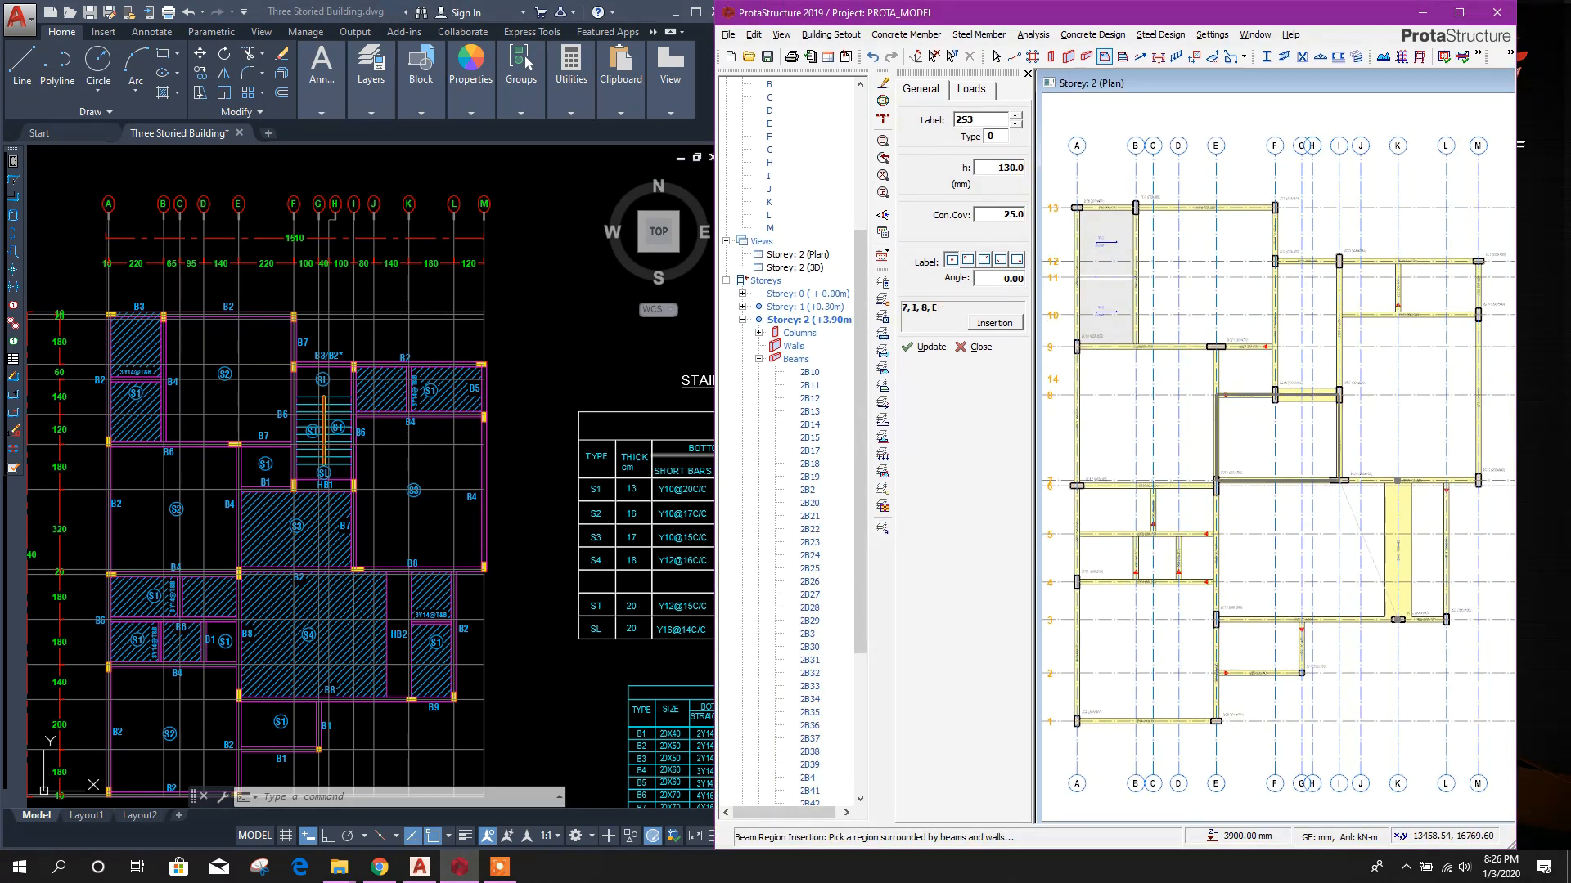
- Insert two type 0 slabs, 130 mm deep at a 90° angle, between axes 10 and 12 in the bays I–K and K–M
left_click(1012, 163)
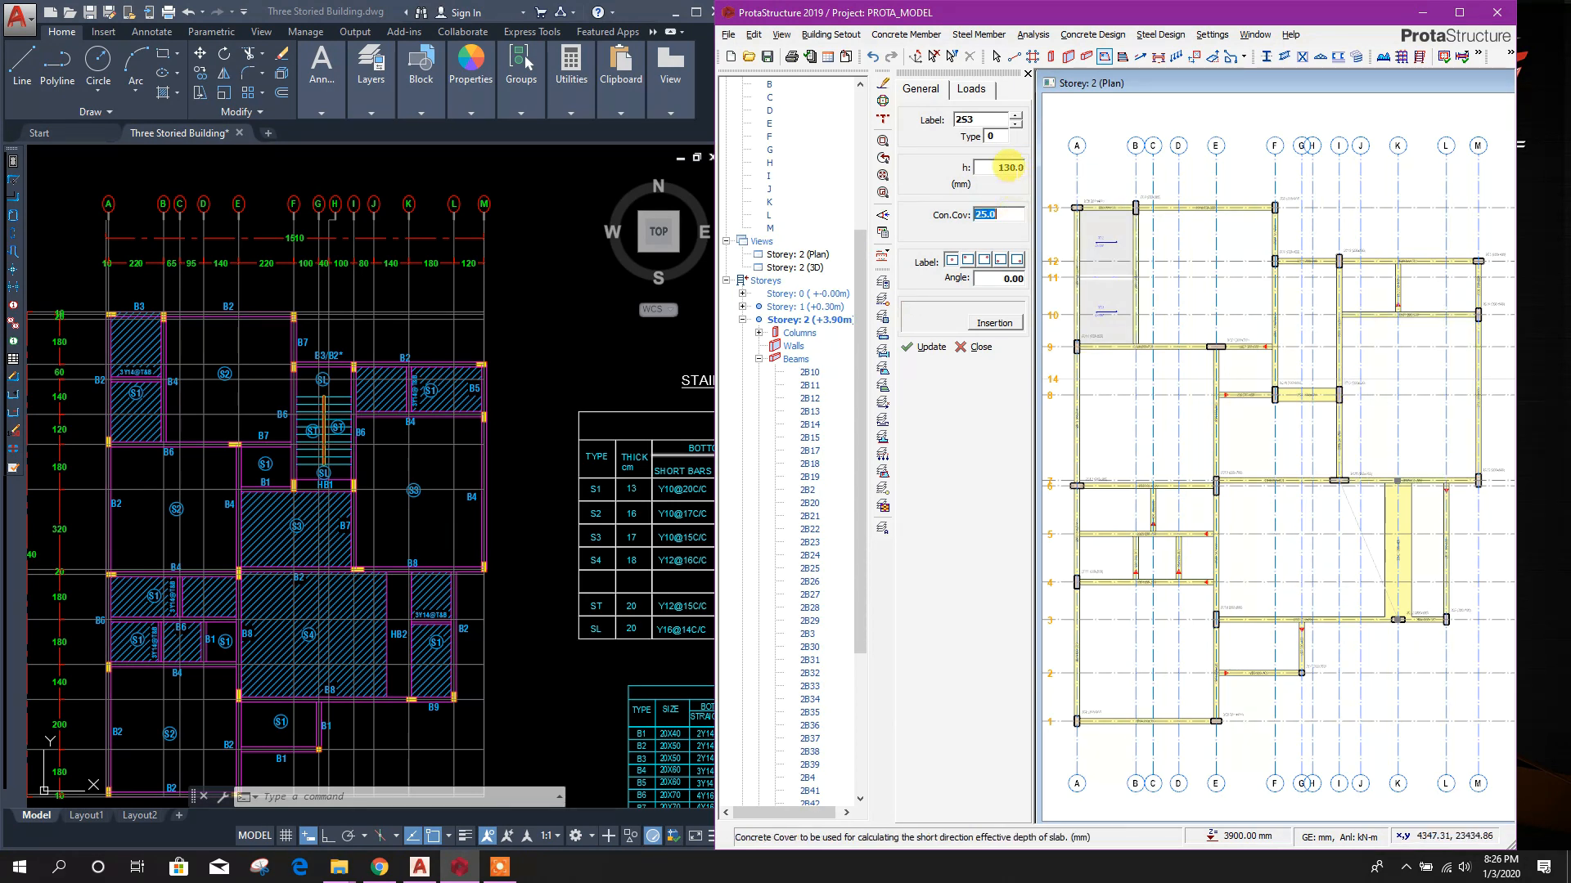
left_click(995, 131)
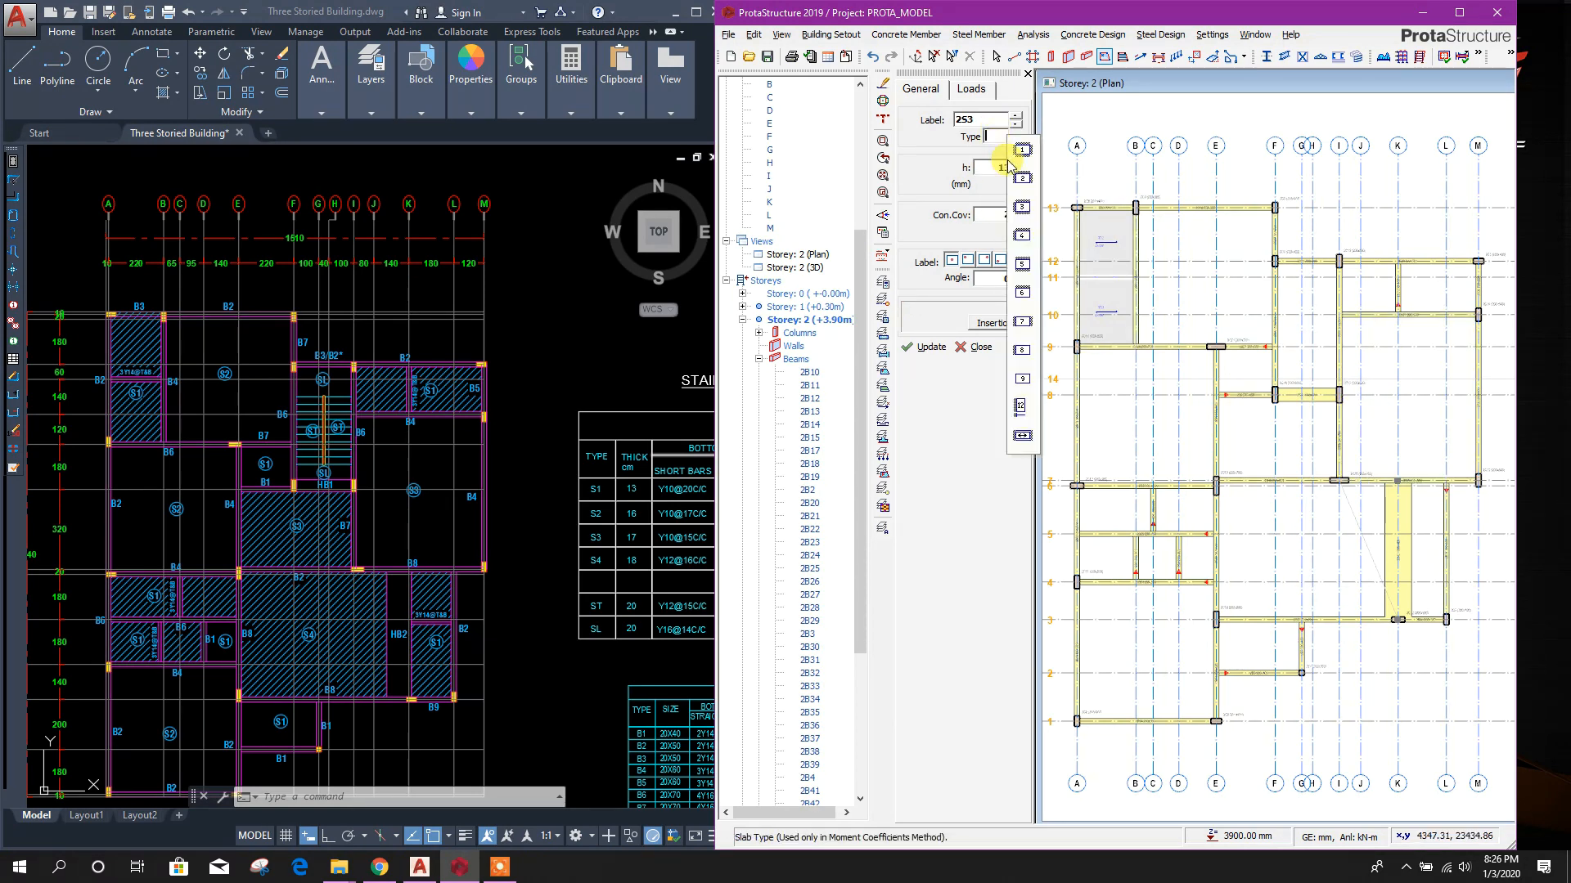
left_click(1020, 429)
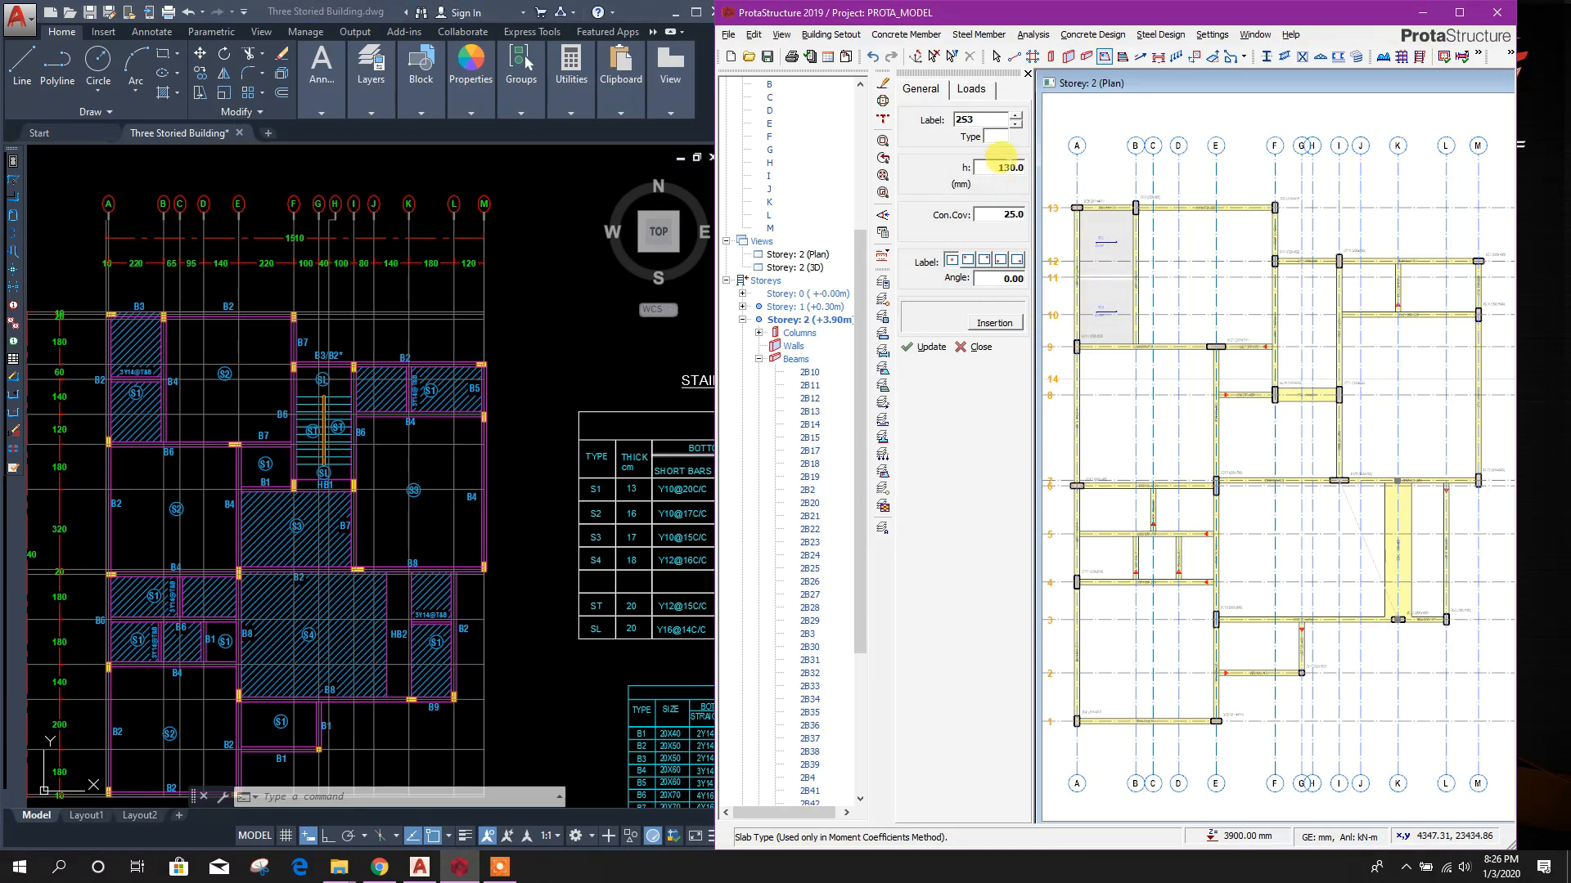
left_click(995, 135)
left_click(1019, 443)
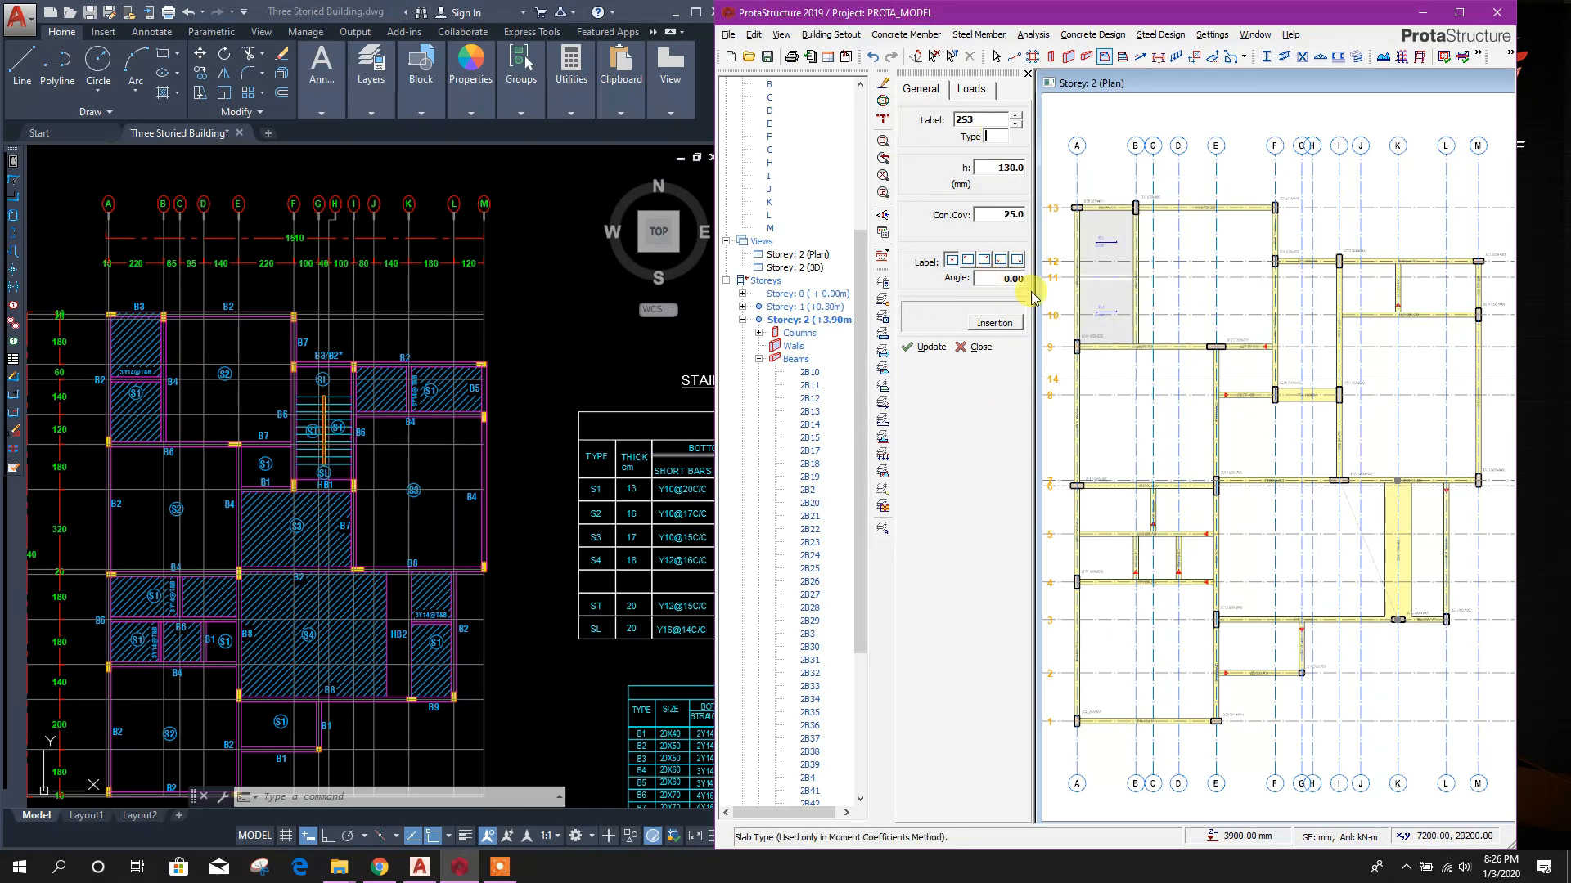
double_click(1011, 279)
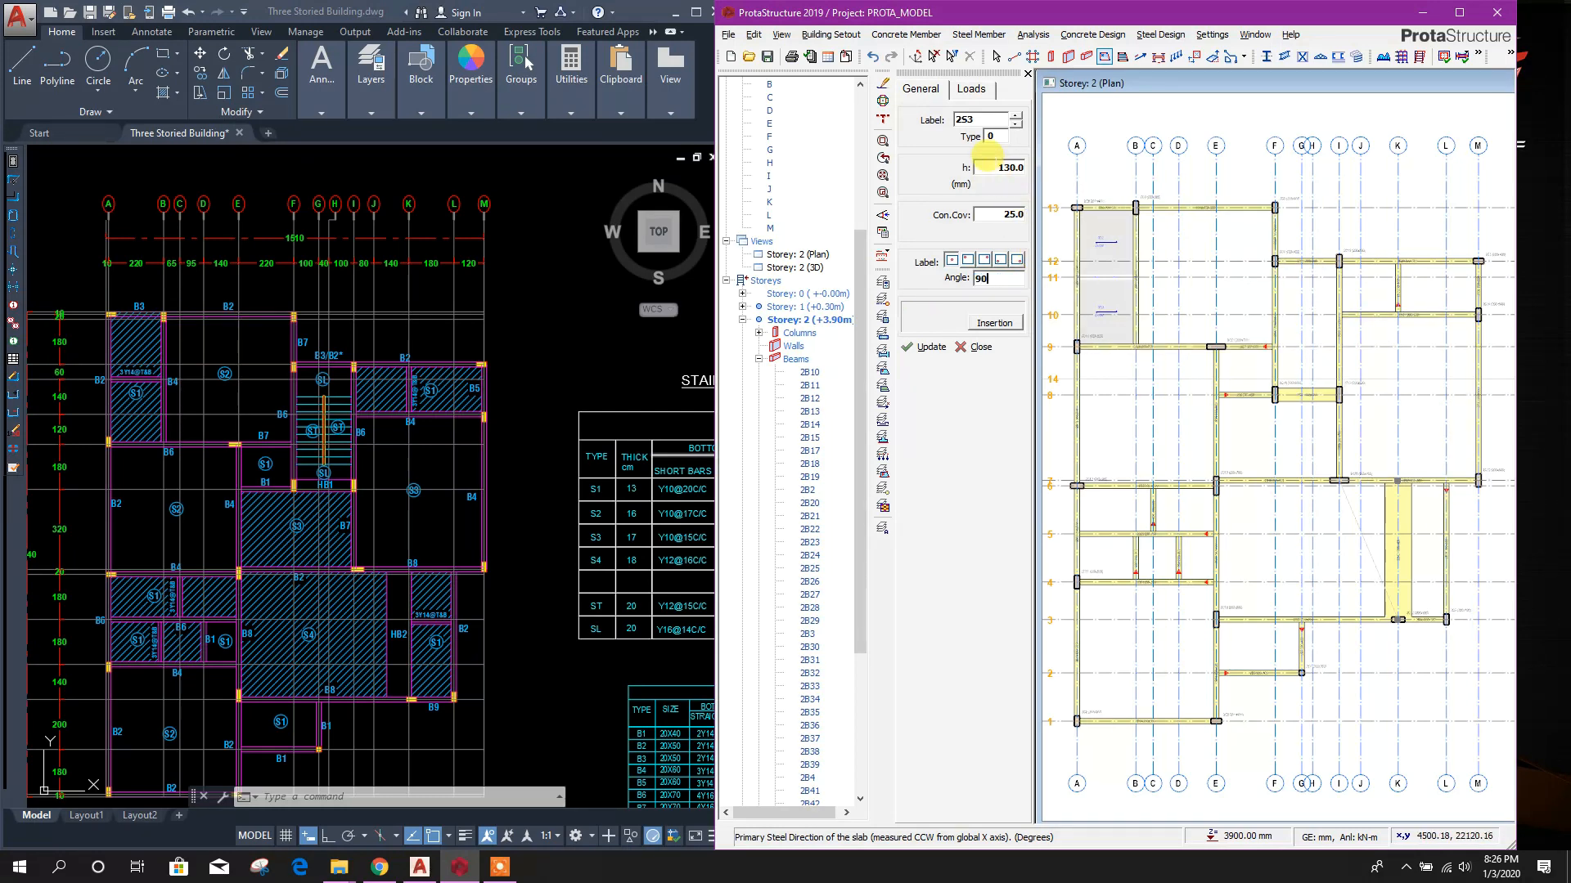
left_click(1367, 288)
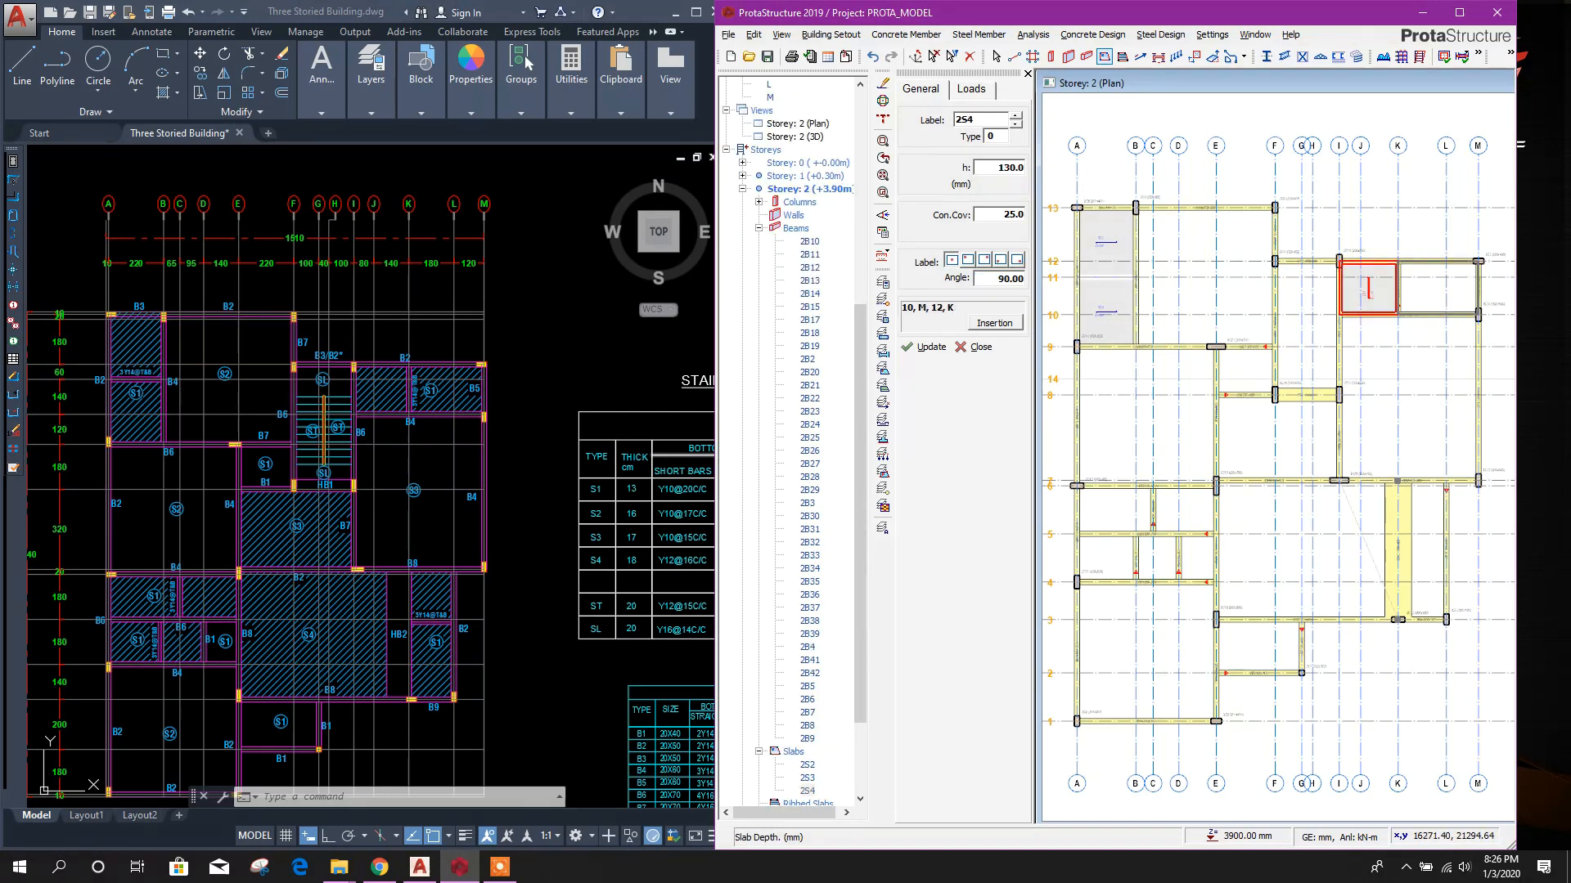
left_click(1422, 296)
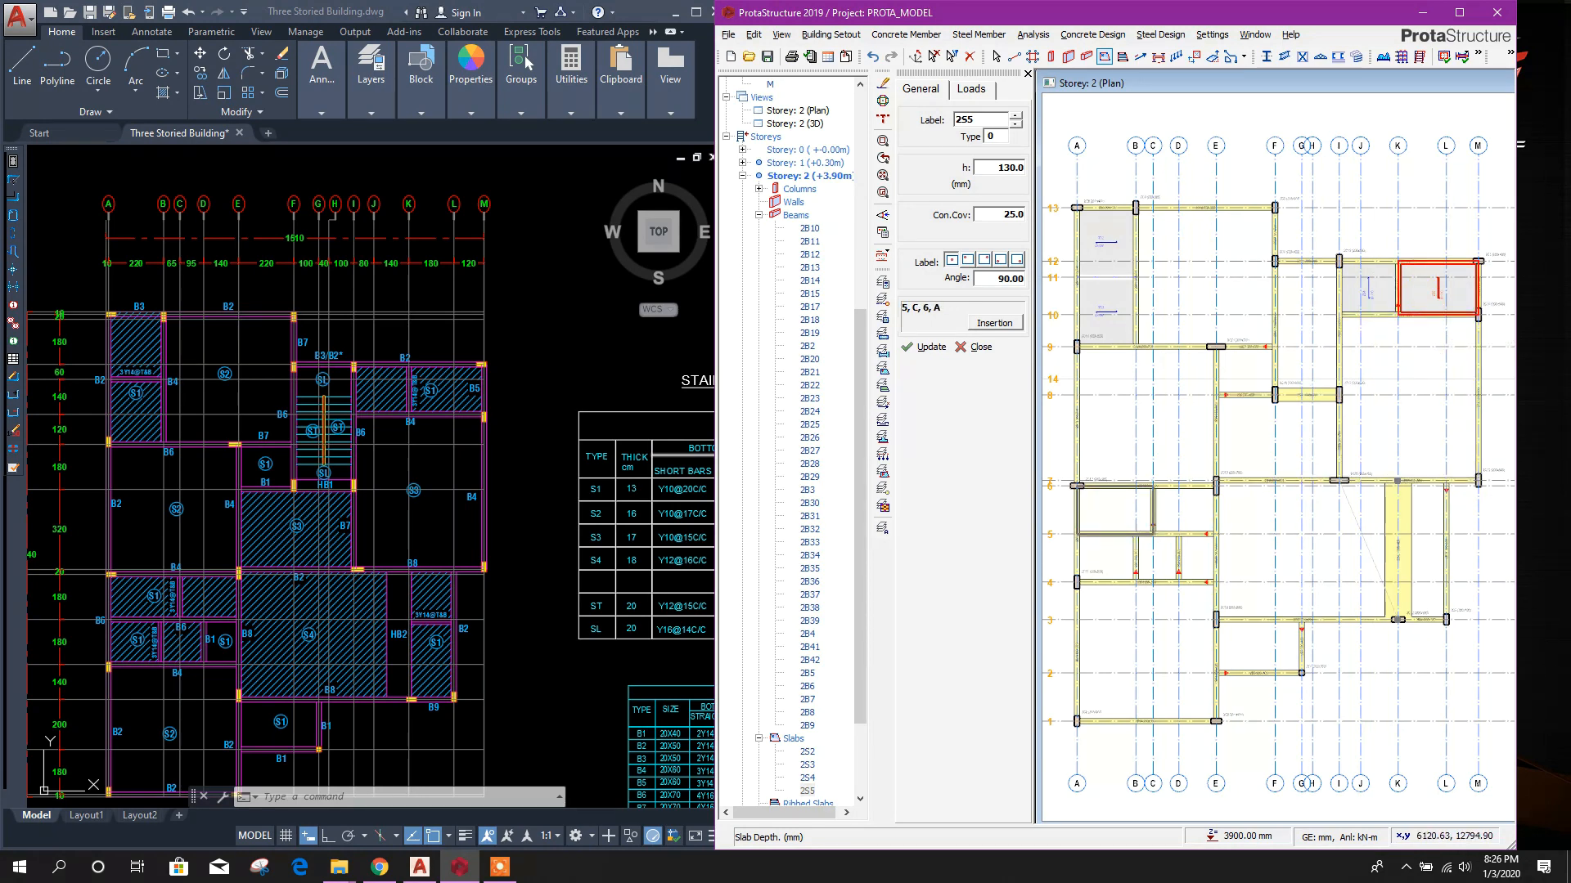
- Insert four more 130 mm slabs at 90°: bays A–C and C–E between axes 5–6, and A–B and B–D between axes 4–5
left_click(1106, 512)
left_click(1184, 508)
left_click(1107, 560)
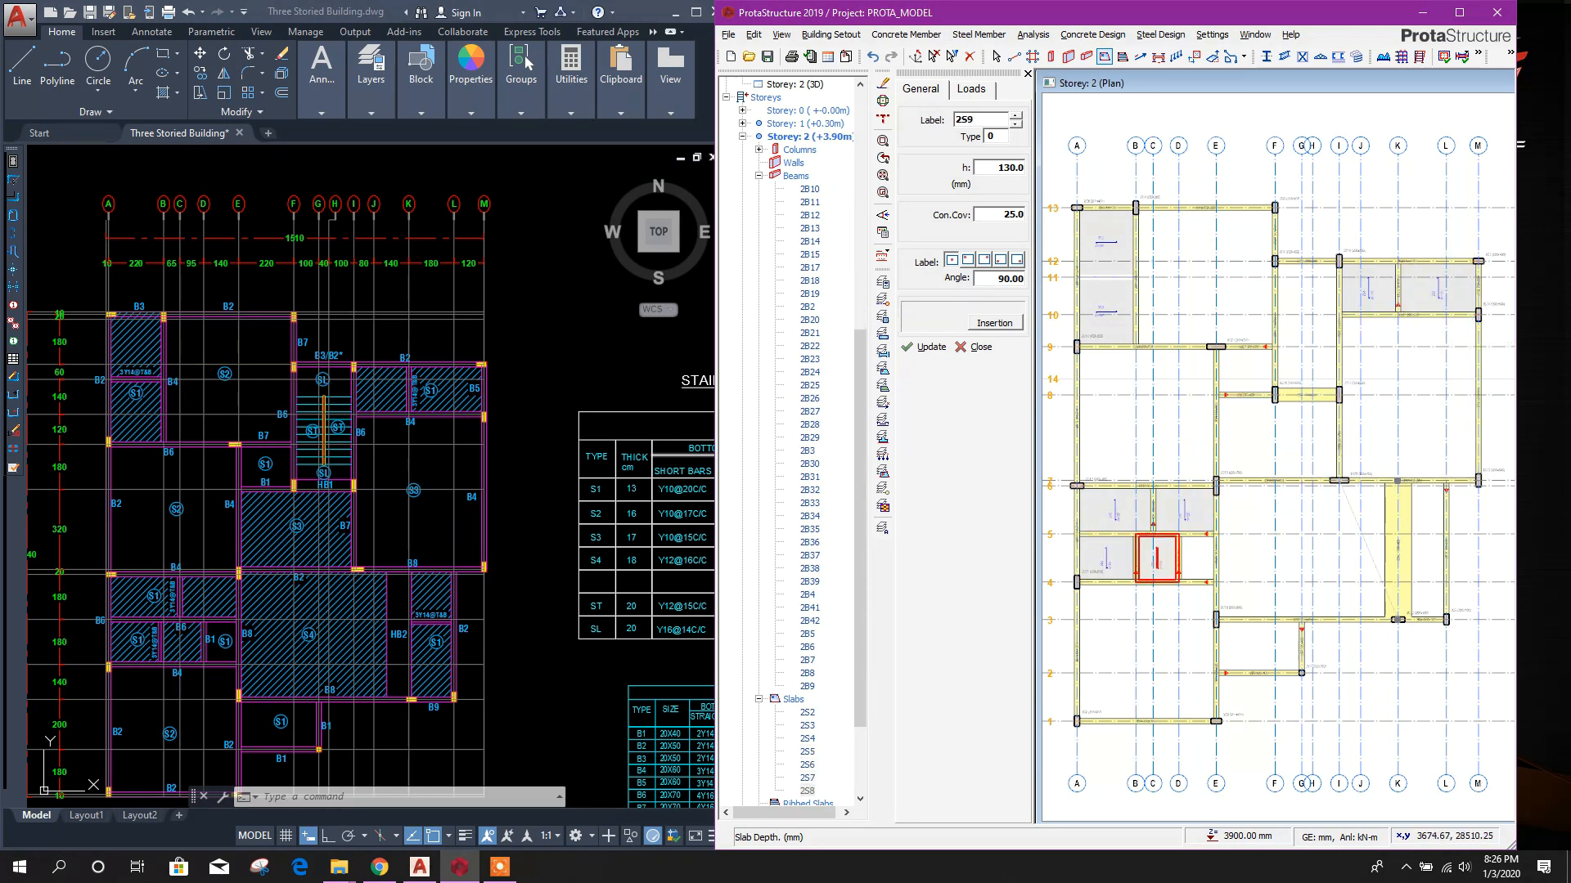
left_click(1158, 560)
- Insert a type 0 slab, 130 mm deep at a 0° angle, between axes K and L from axis 3 to axis 7
middle_click_drag(1281, 644, 1252, 648)
double_click(1003, 278)
type("0")
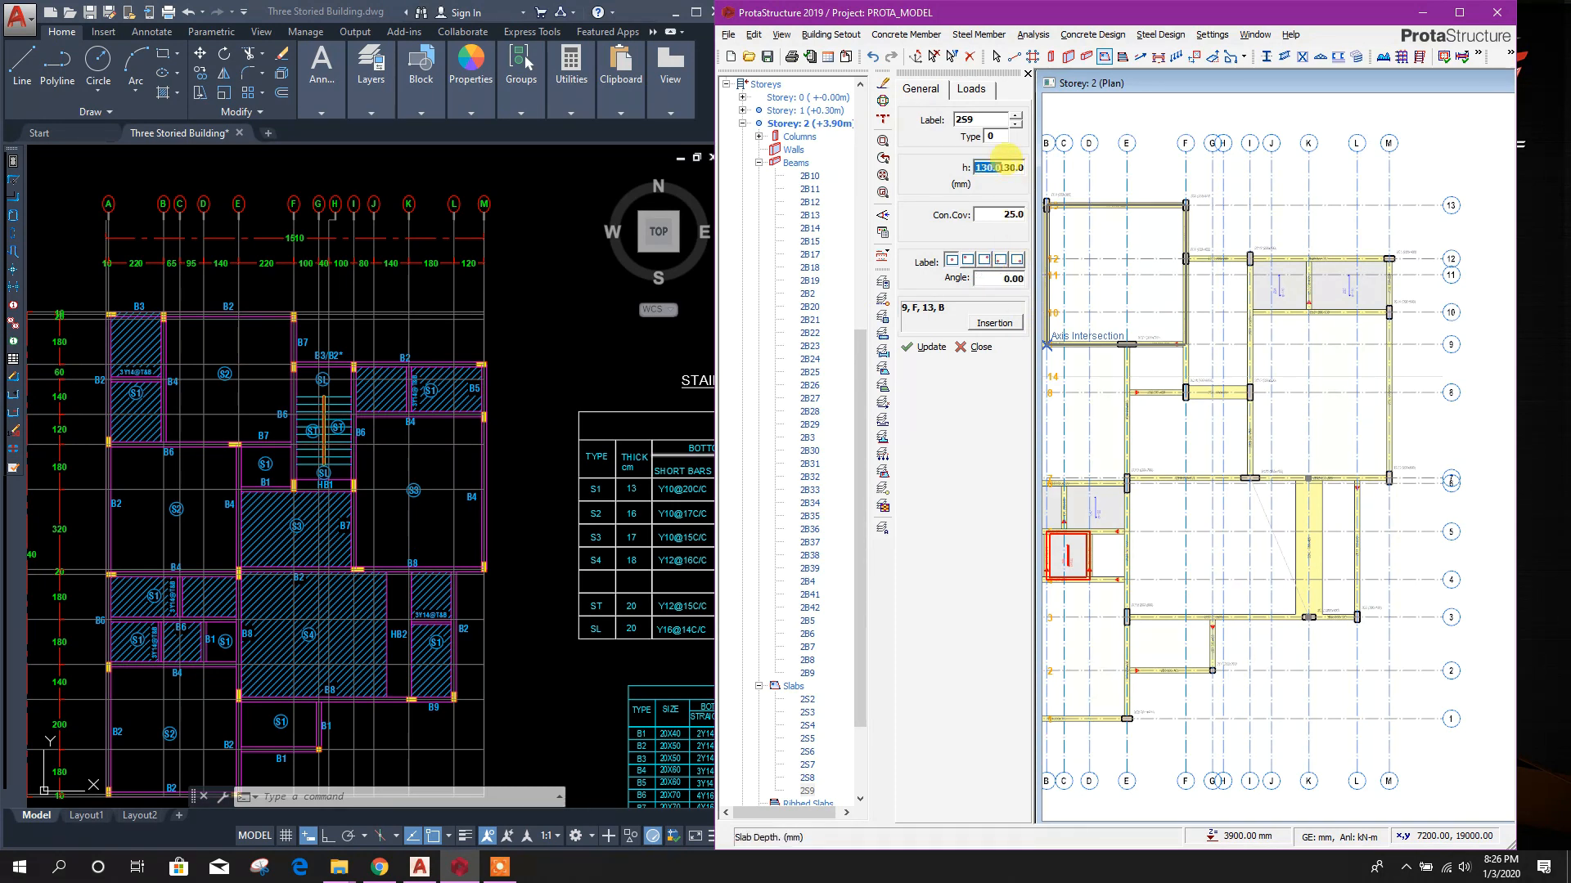
left_click(1335, 556)
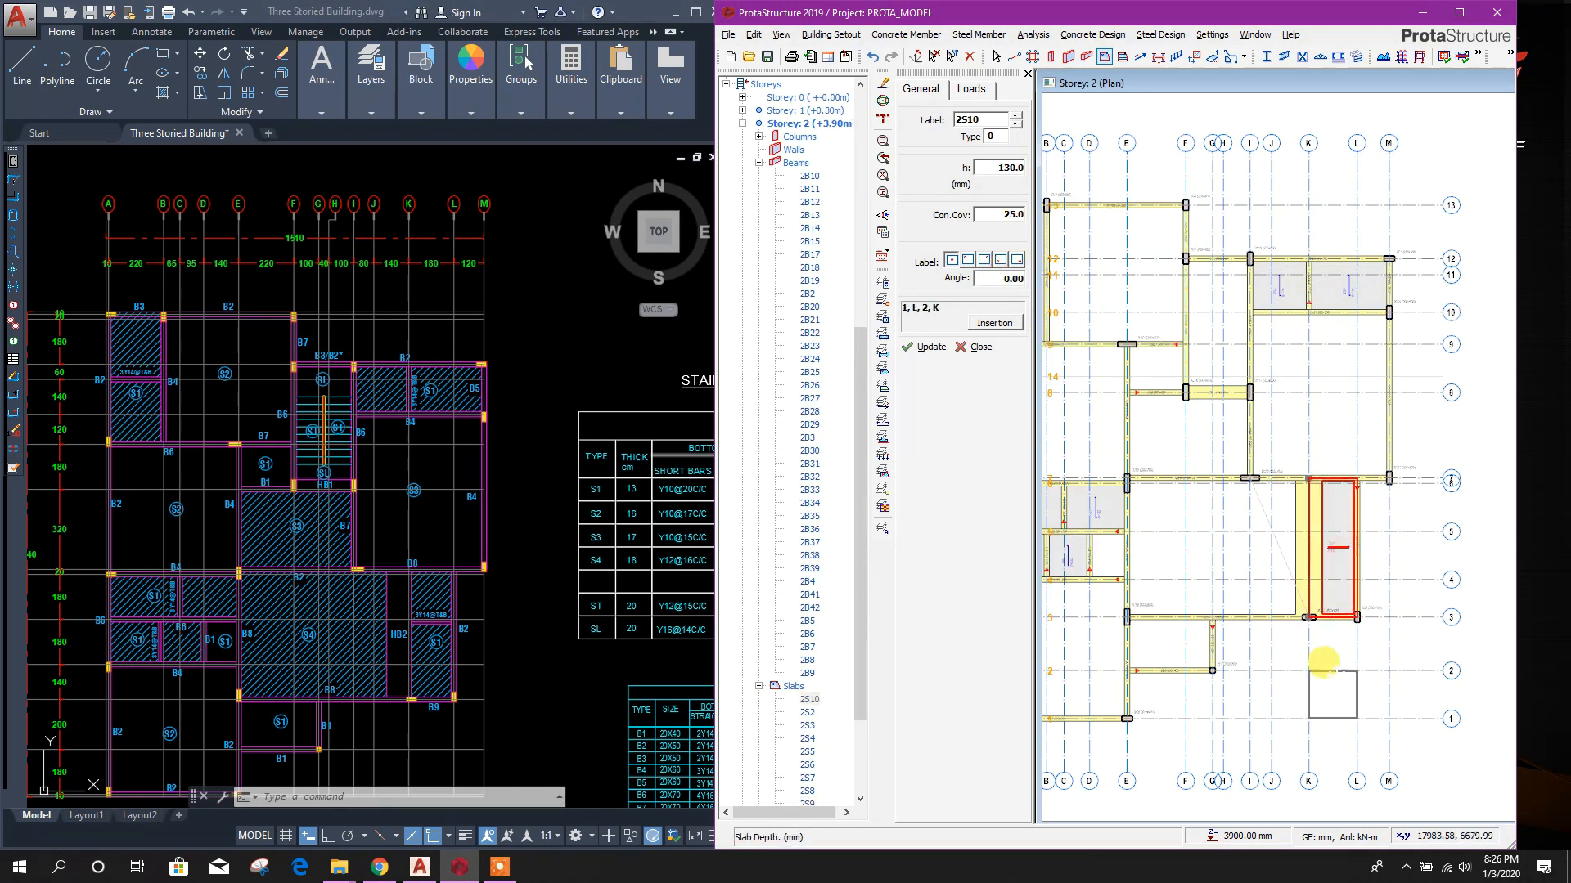
- Insert a type 4 slab, 130 mm deep, between axes E and G from axis 2 to axis 3
middle_click_drag(1332, 694, 1392, 692)
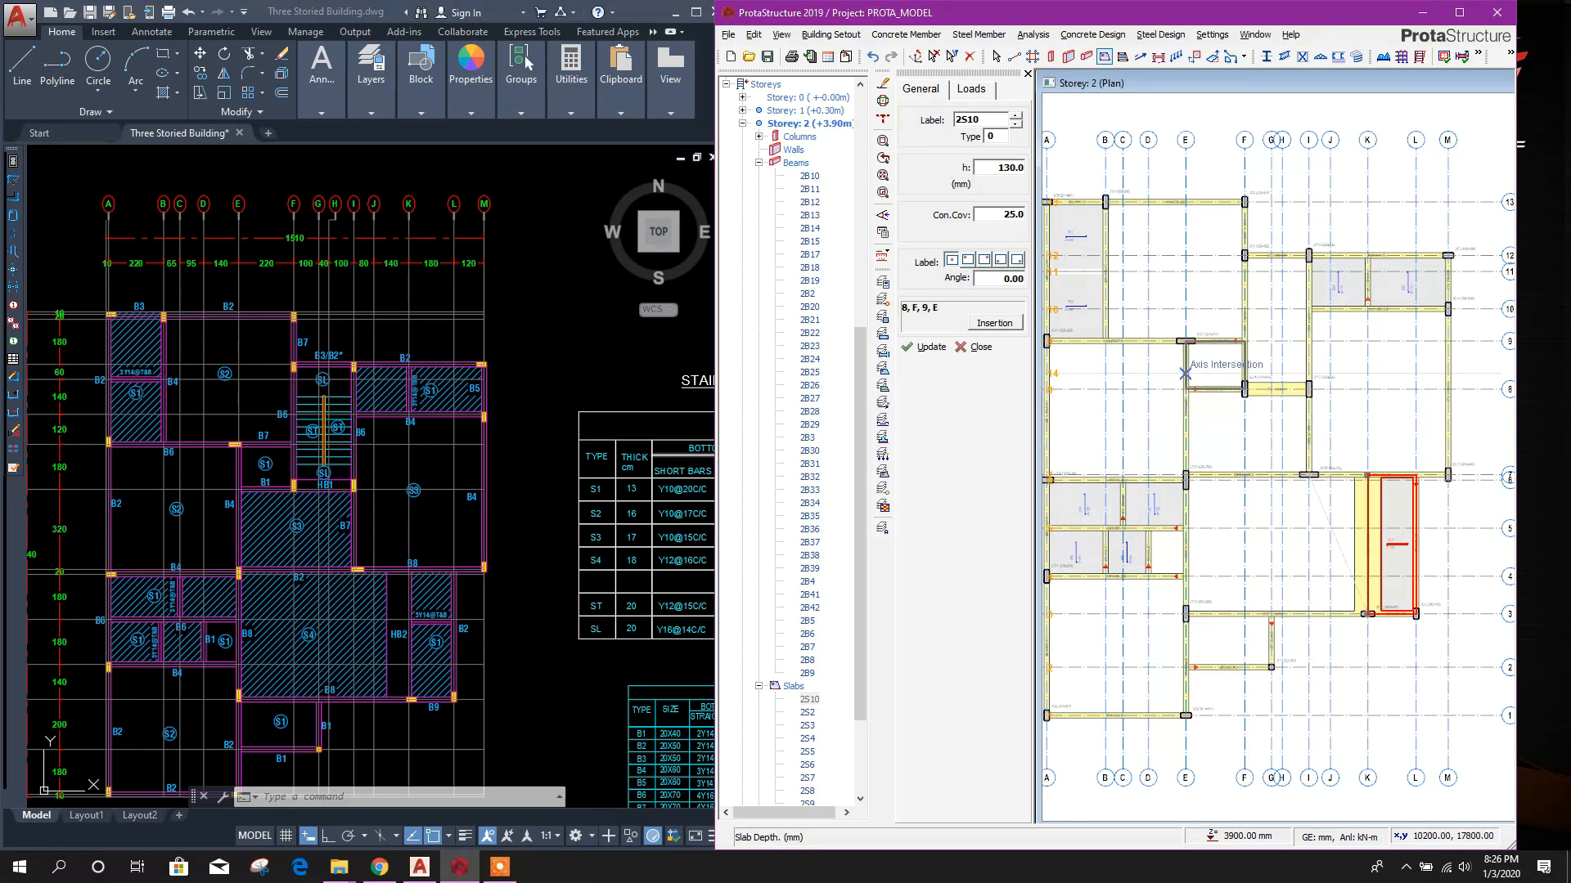
left_click(991, 135)
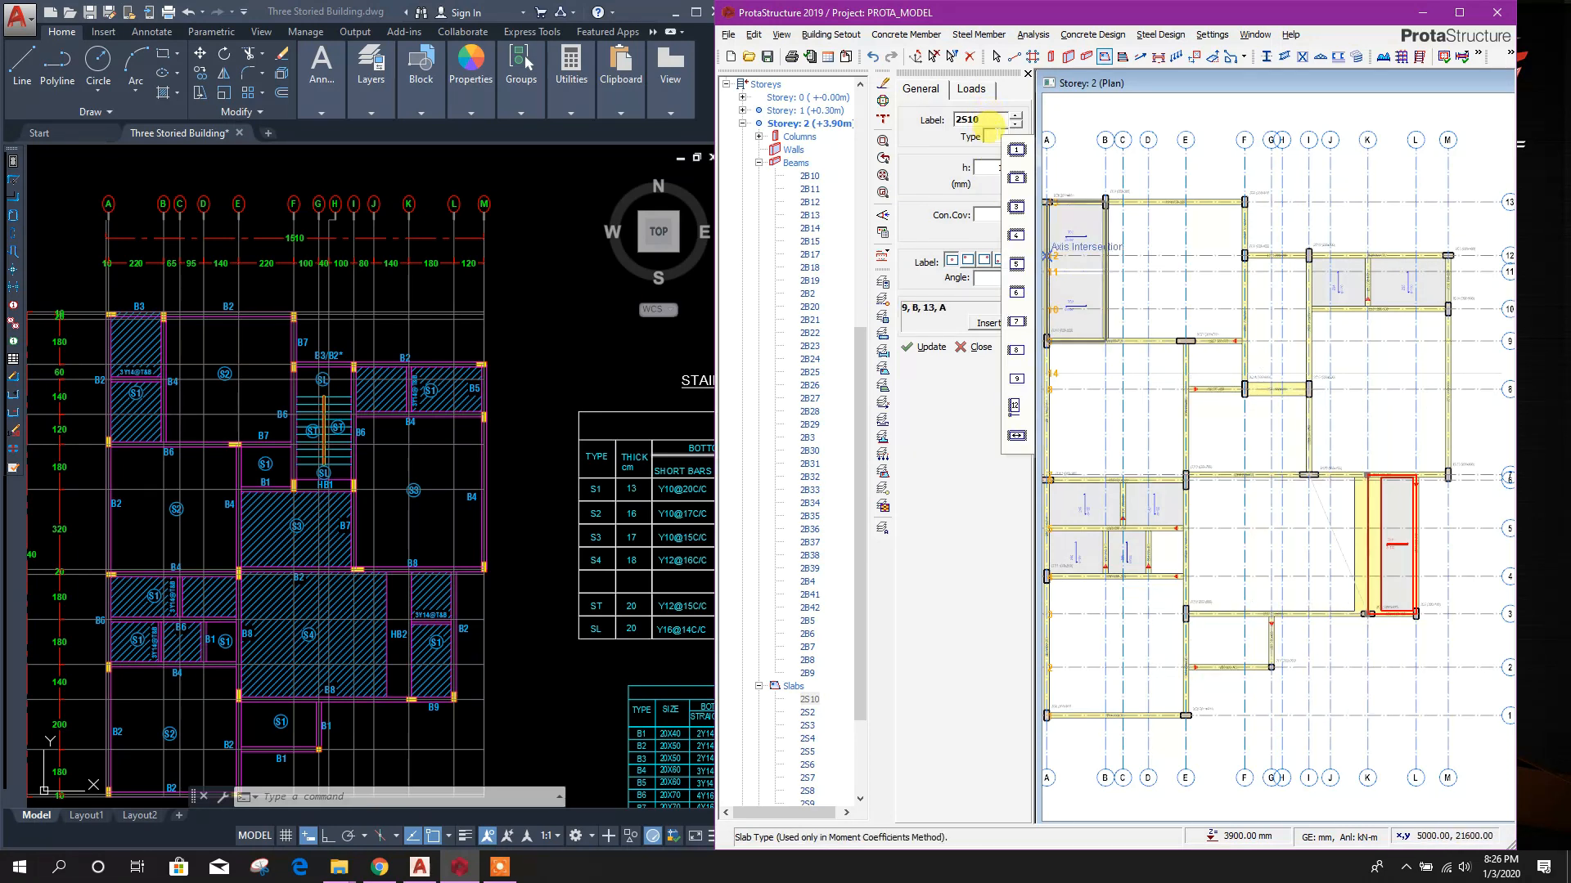
left_click(1017, 237)
left_click(1227, 642)
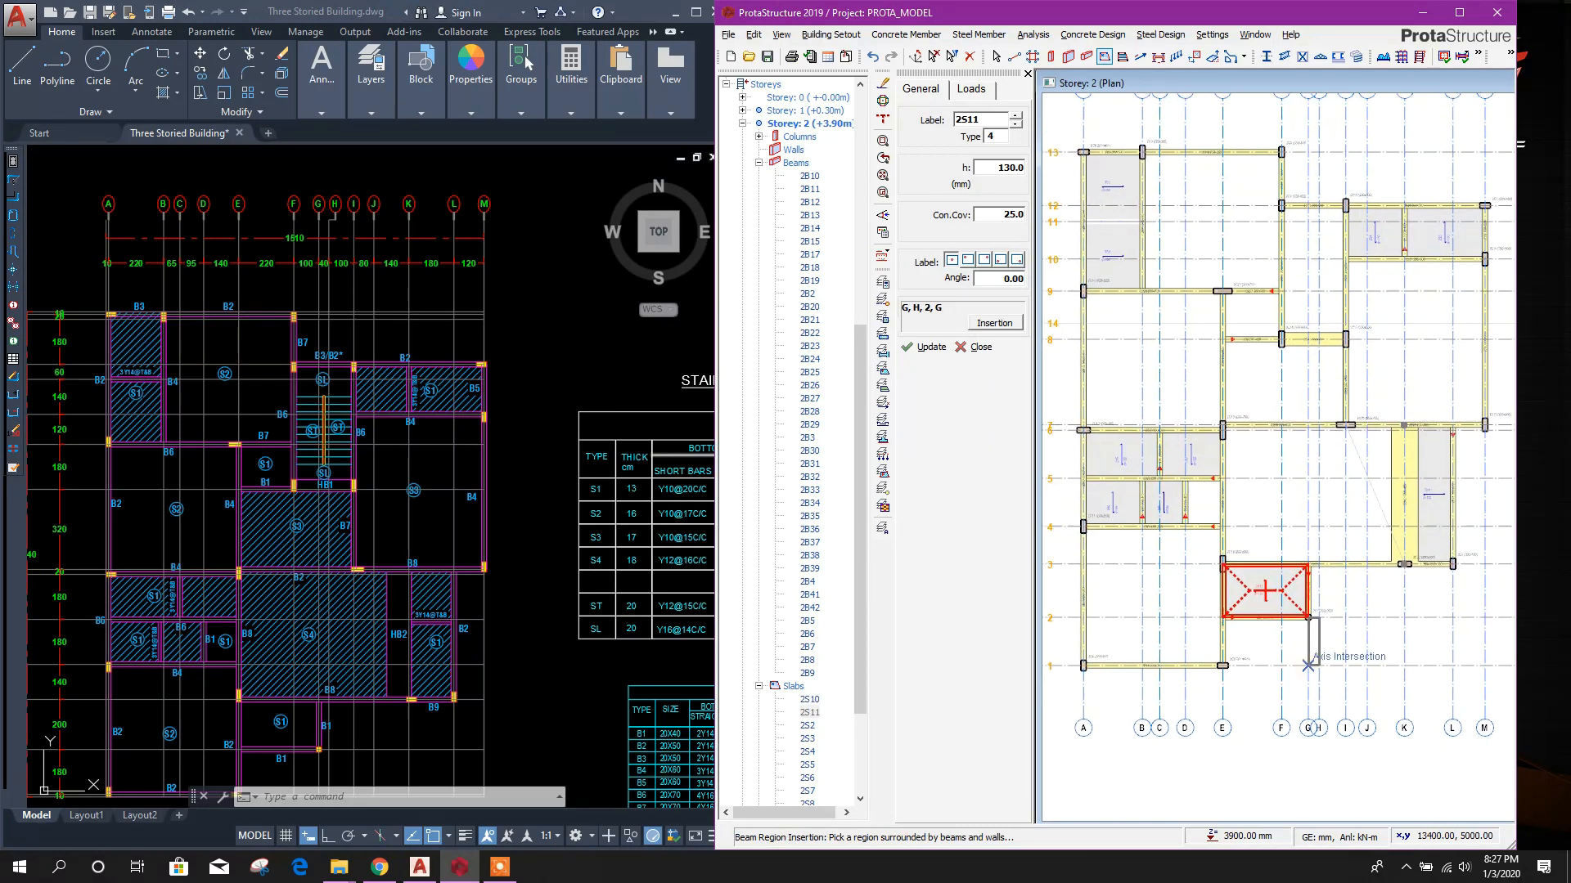
- Insert two type 1 slabs, 130 mm deep, in bay D–E between axes 4–5 and bay E–F between axes 8–9
left_click(993, 136)
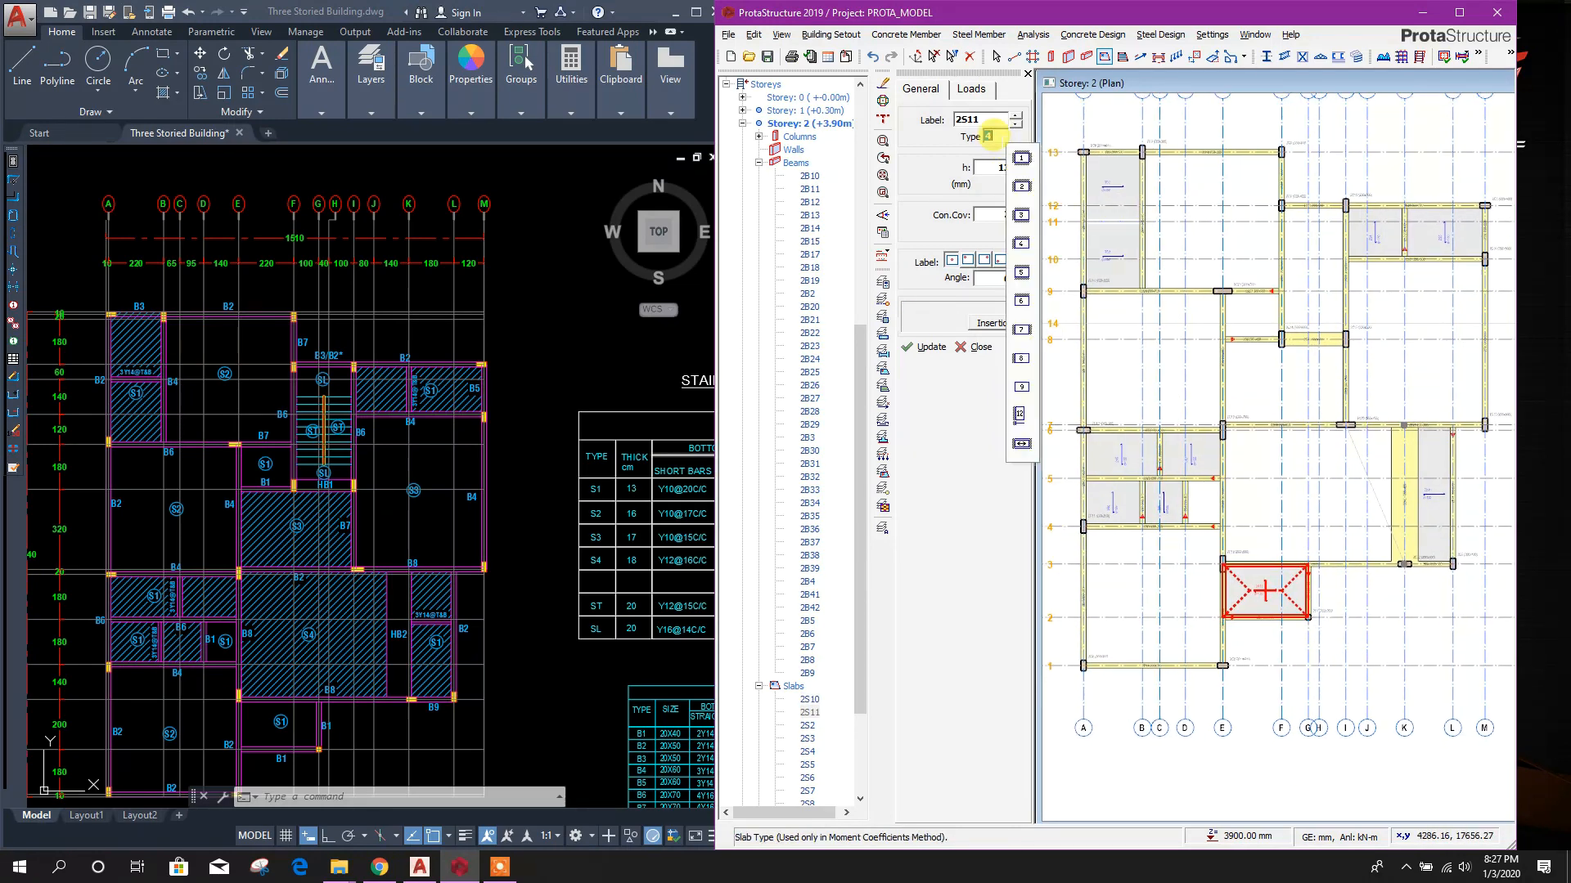
left_click(1021, 160)
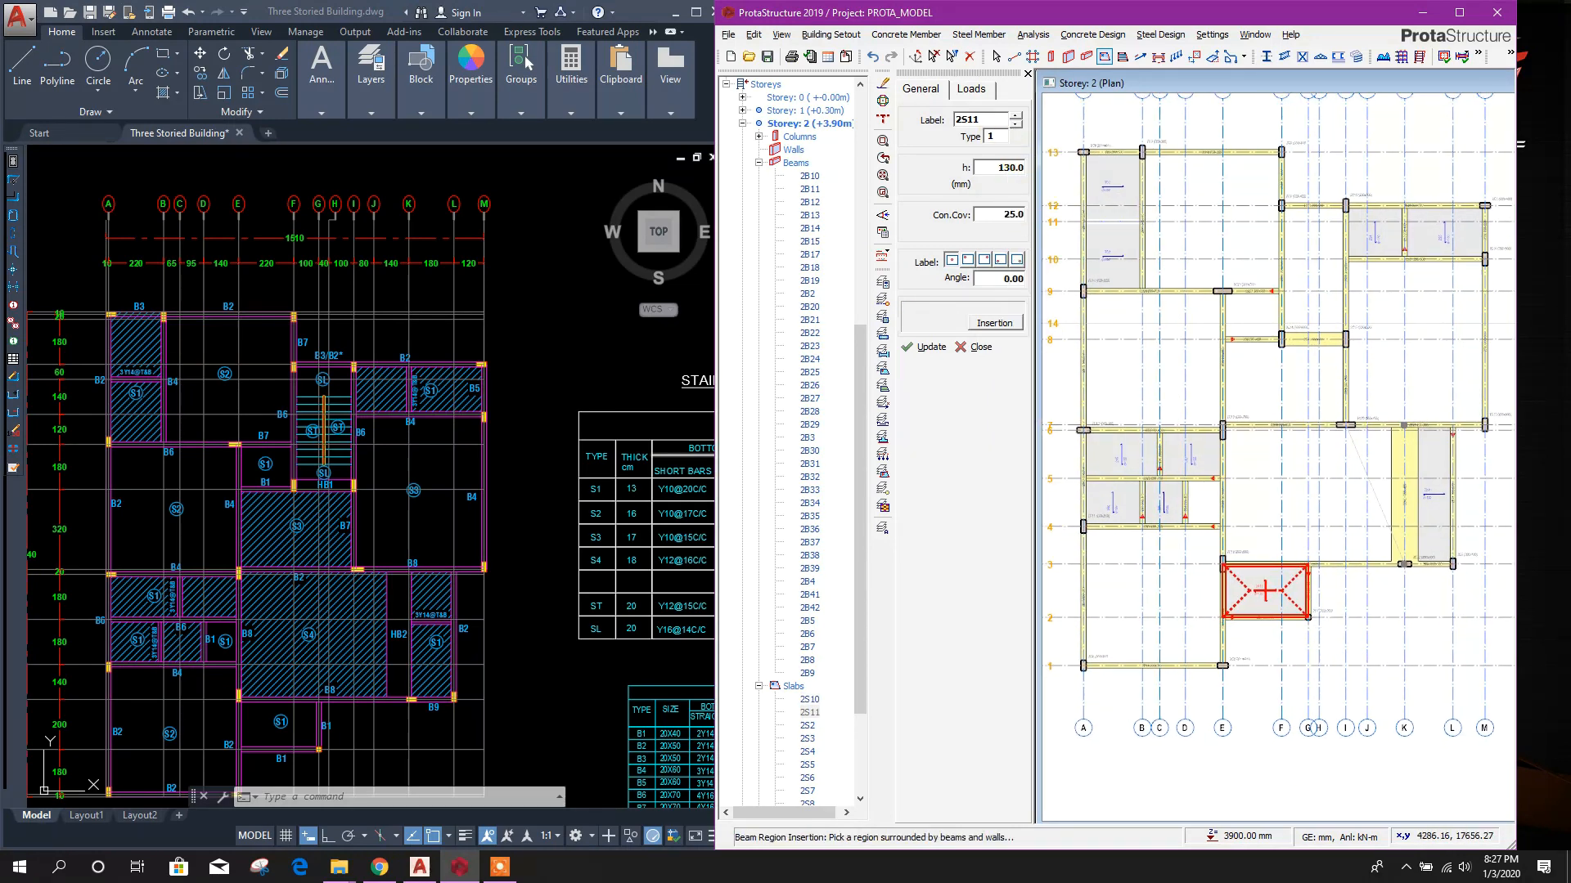
left_click(1203, 502)
left_click(1252, 314)
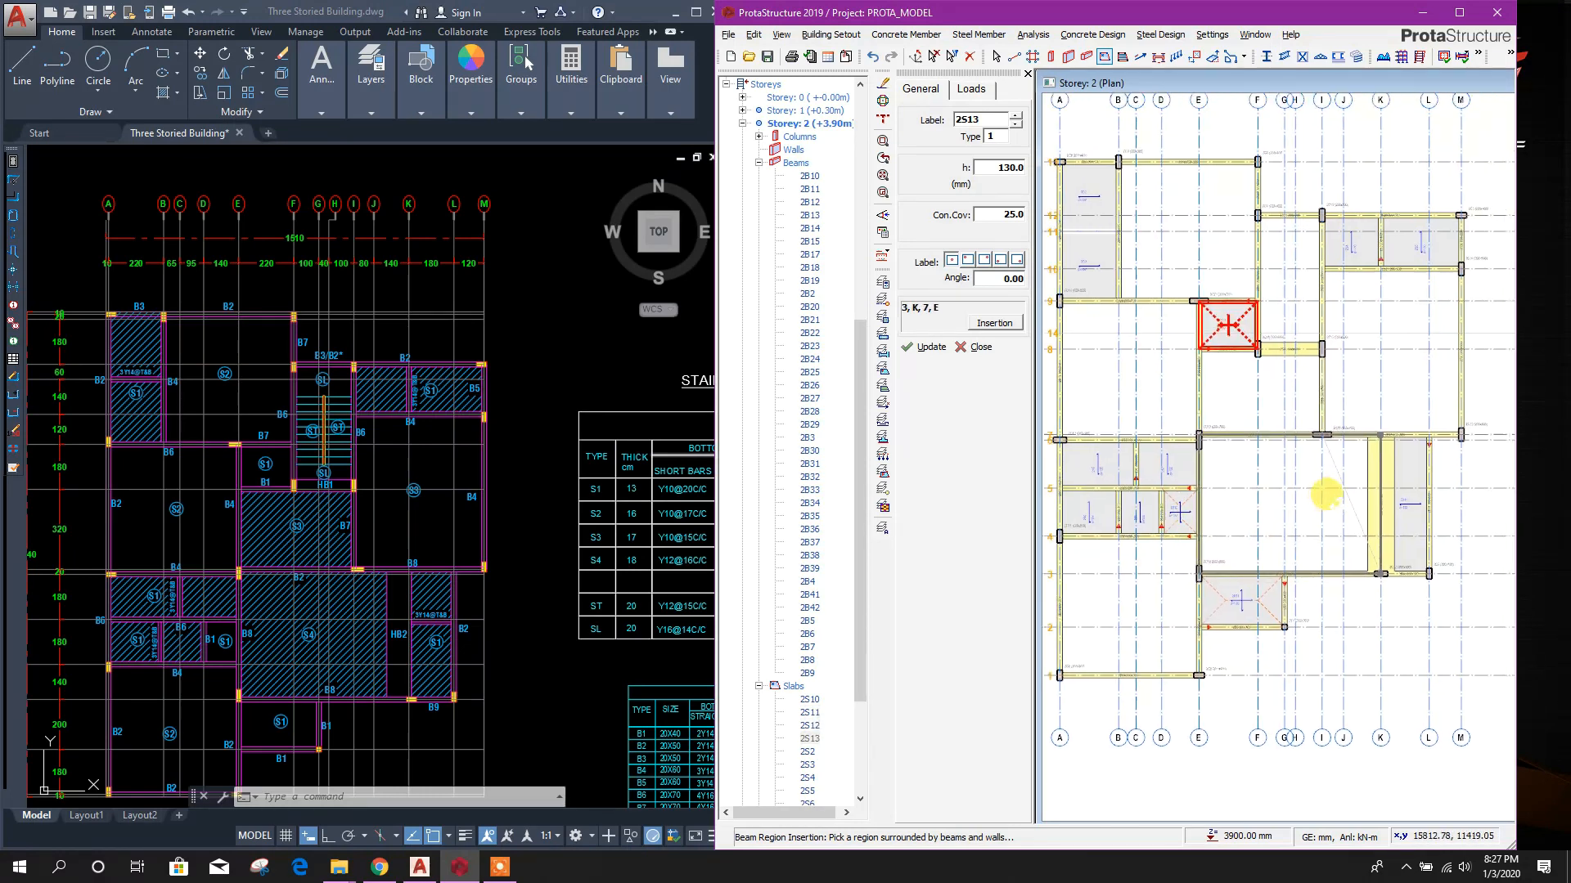
- Insert three type 1 slabs, 160 mm deep, in bay B–F between axes 9–13 and bay A–E between axes 6–9 and 1–4
middle_click_drag(1240, 630, 1314, 627)
double_click(1005, 168)
type("160")
left_click(1271, 233)
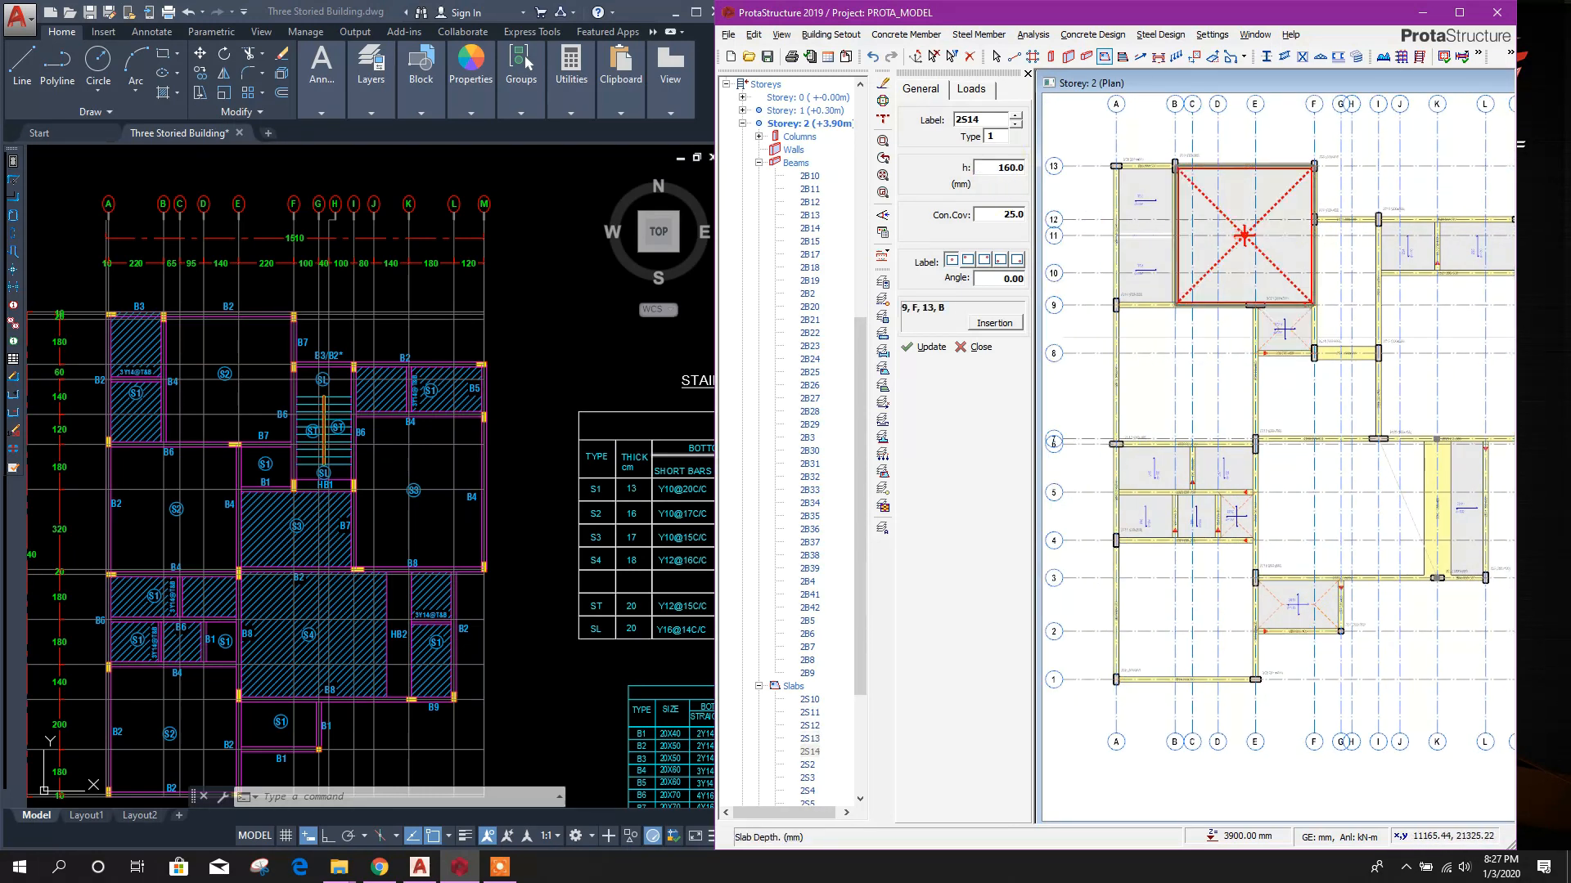
left_click(1198, 377)
middle_click_drag(1193, 632, 1166, 581)
left_click(1165, 582)
- Insert 170 mm deep type 1 slabs in bays I–M, axes 7–10, and E–I, axes 7–8, plus a slab in E–K, axes 3–7
double_click(1006, 168)
type("170")
left_click(1421, 304)
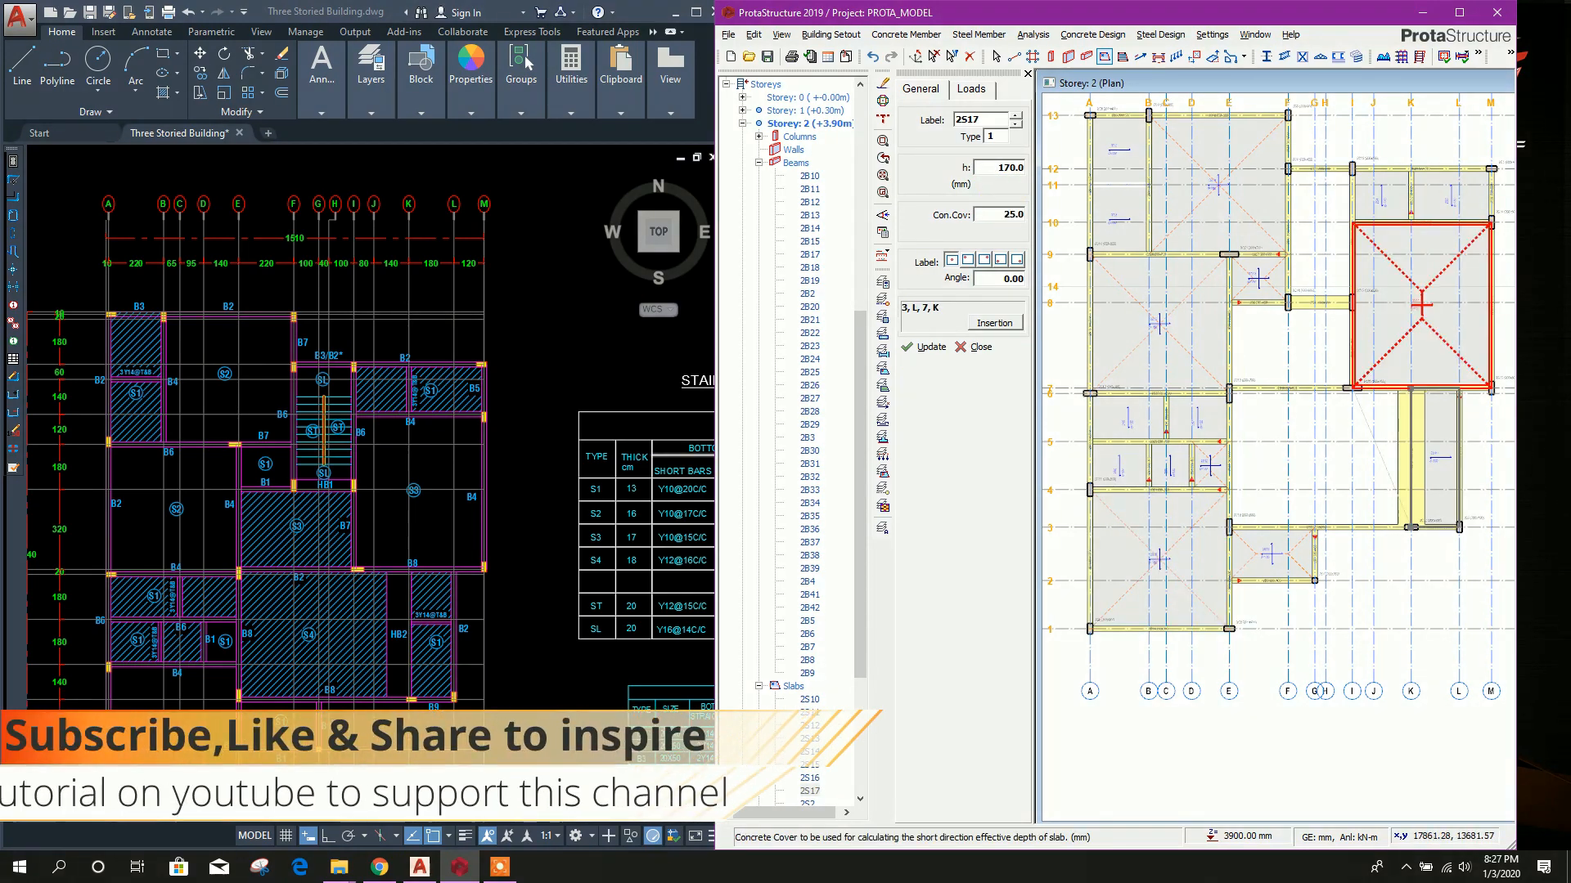
left_click(1288, 346)
left_click(1314, 458)
- Insert a type 1 slab, 200 mm deep, between axes F and I from axis 8 to axis 12, and maximise the ProtaStructure window
double_click(1005, 168)
double_click(999, 214)
left_click(1319, 236)
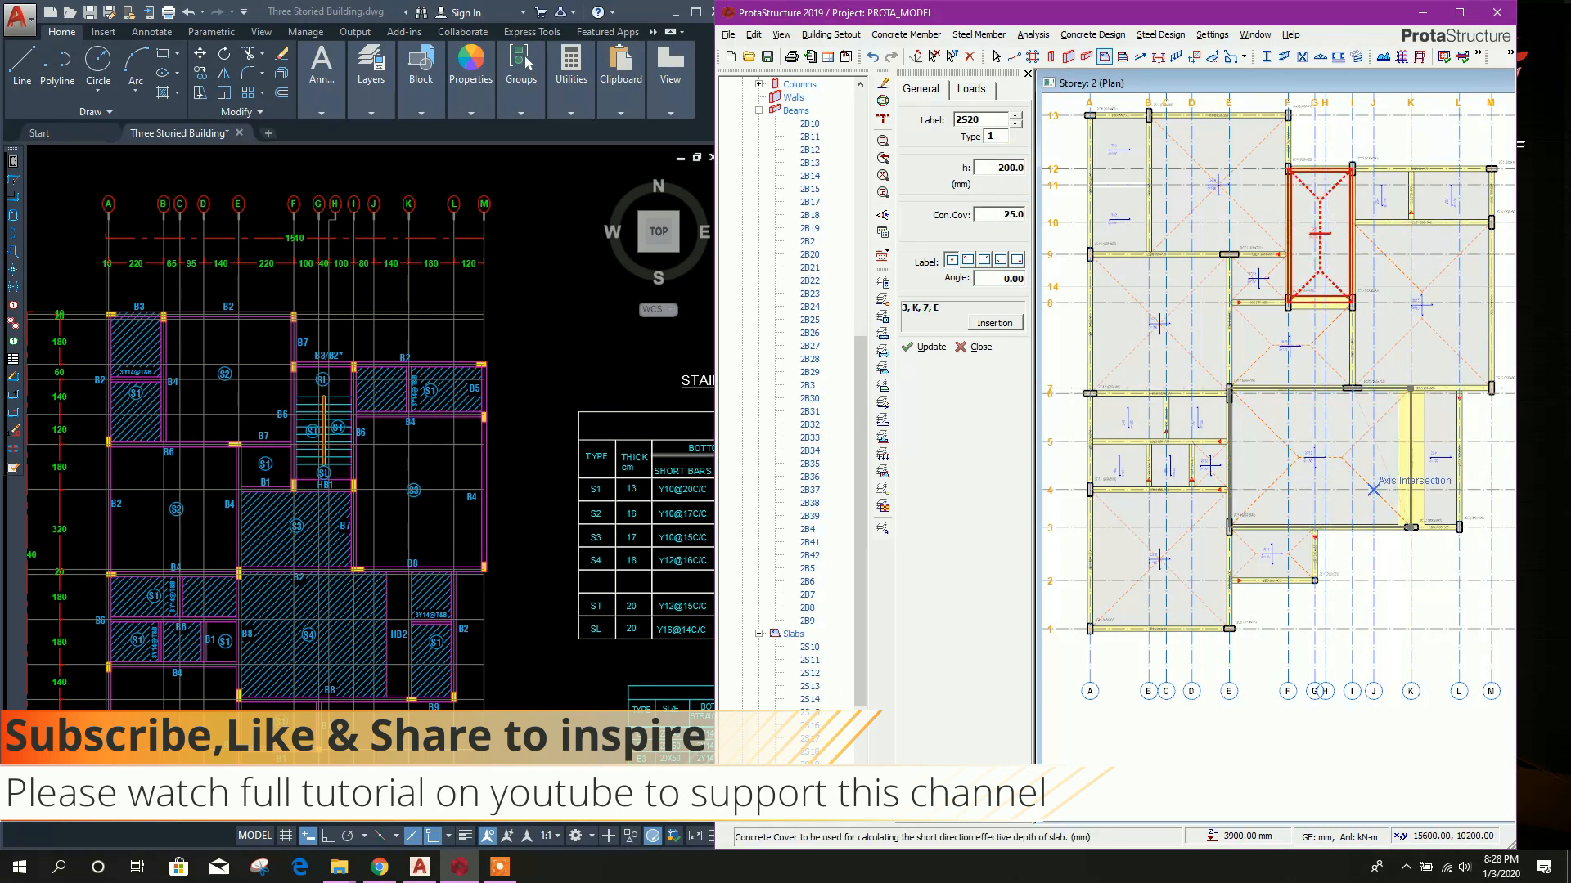
key("Escape")
left_click(1459, 13)
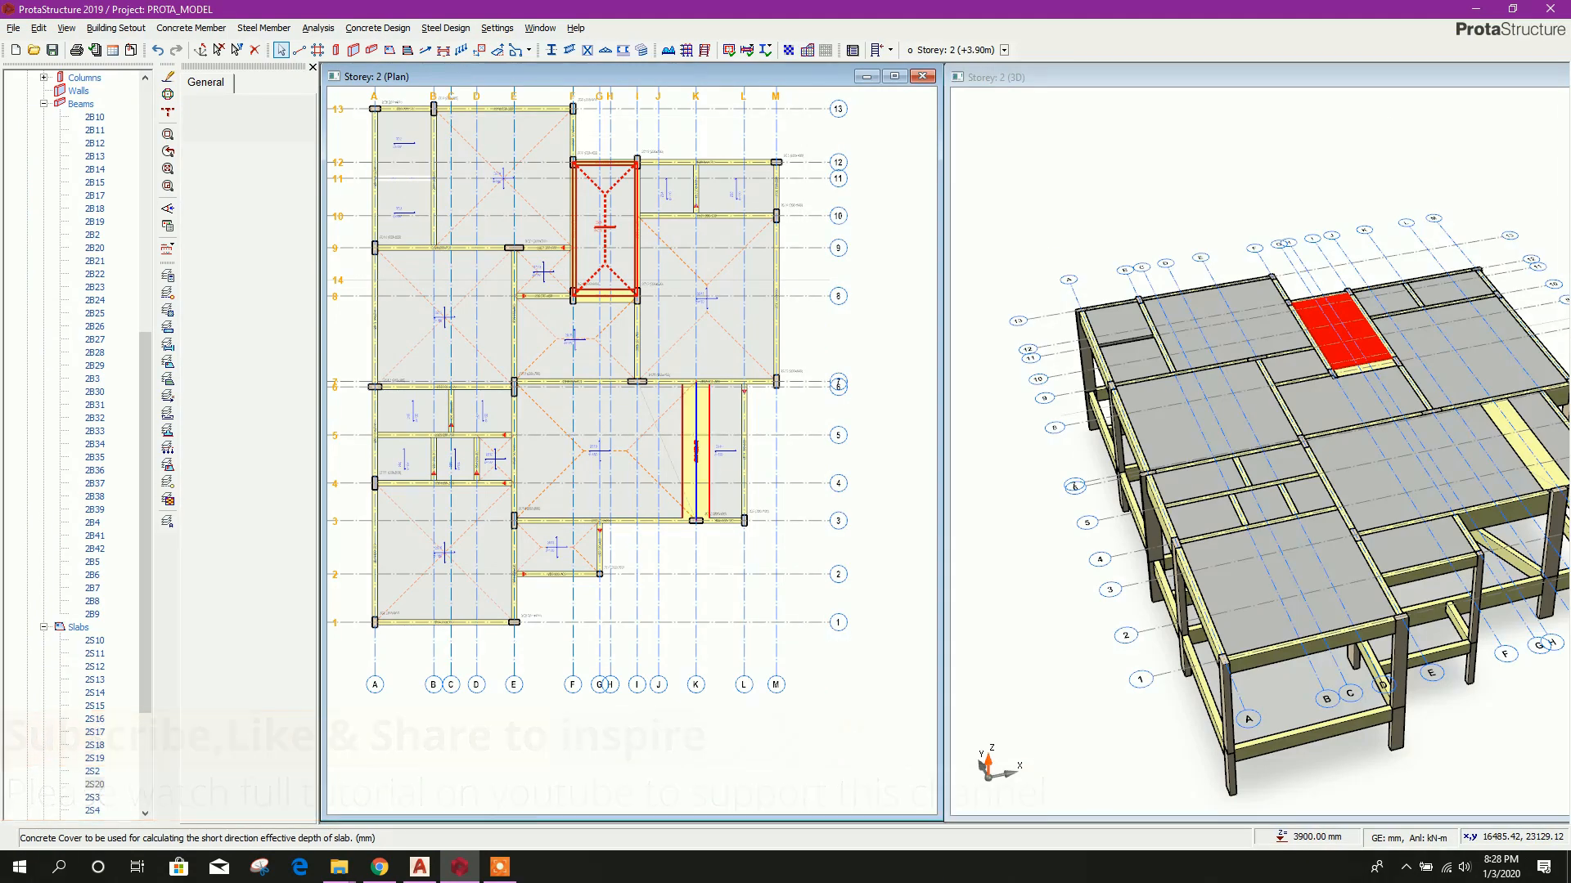
- Determine the types of all Storey 2 slabs automatically, using a minimum edge coverage length ratio of 70% for continuity
scroll(131, 564, "down", 3)
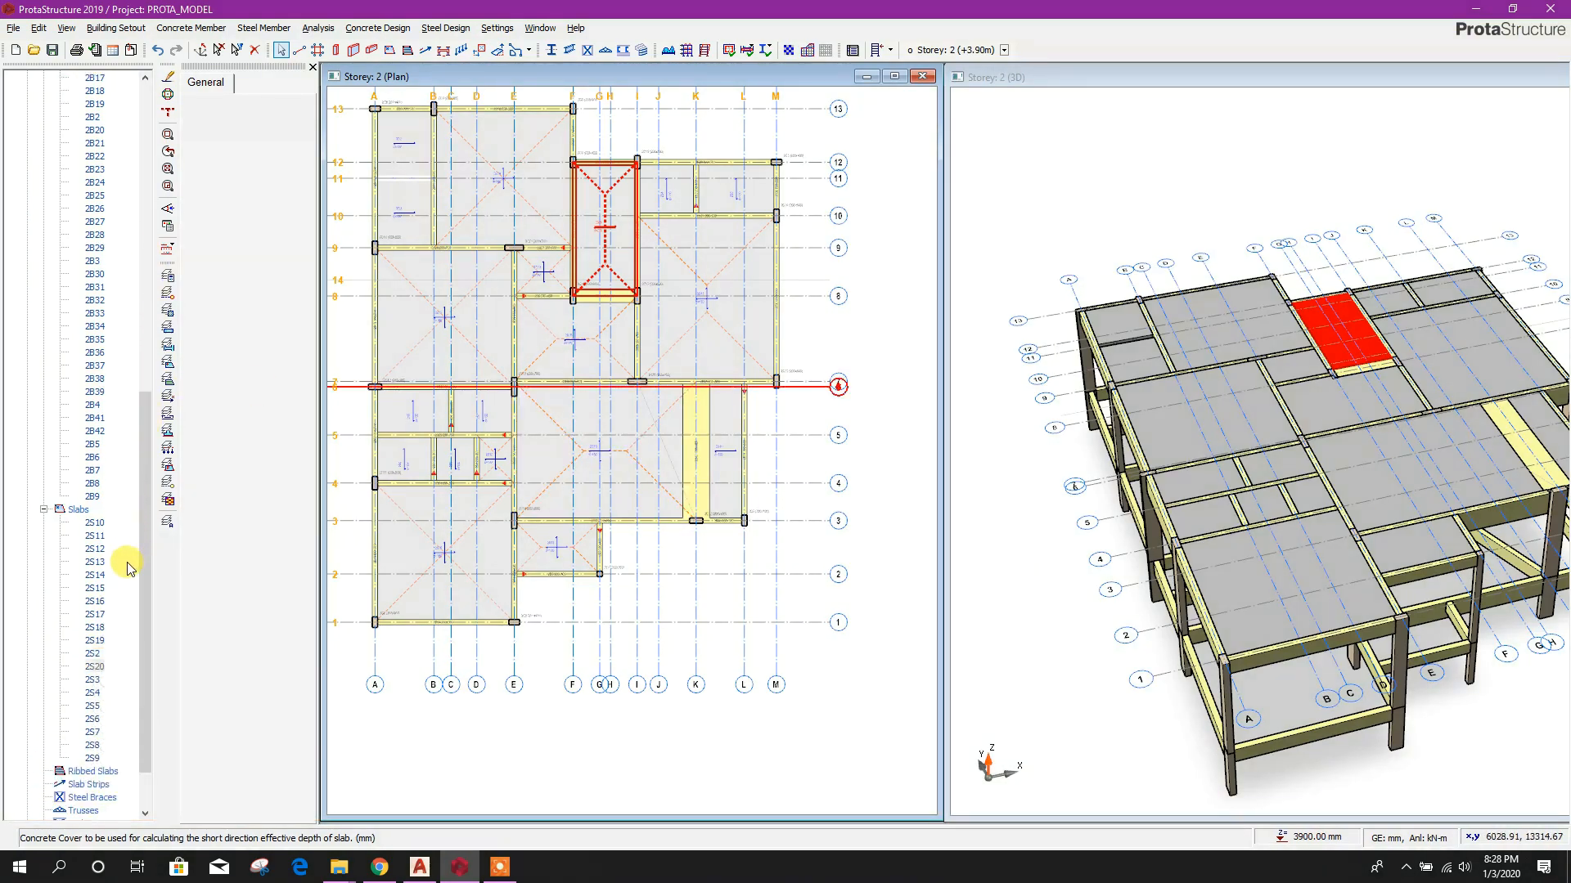
scroll(131, 565, "down", 2)
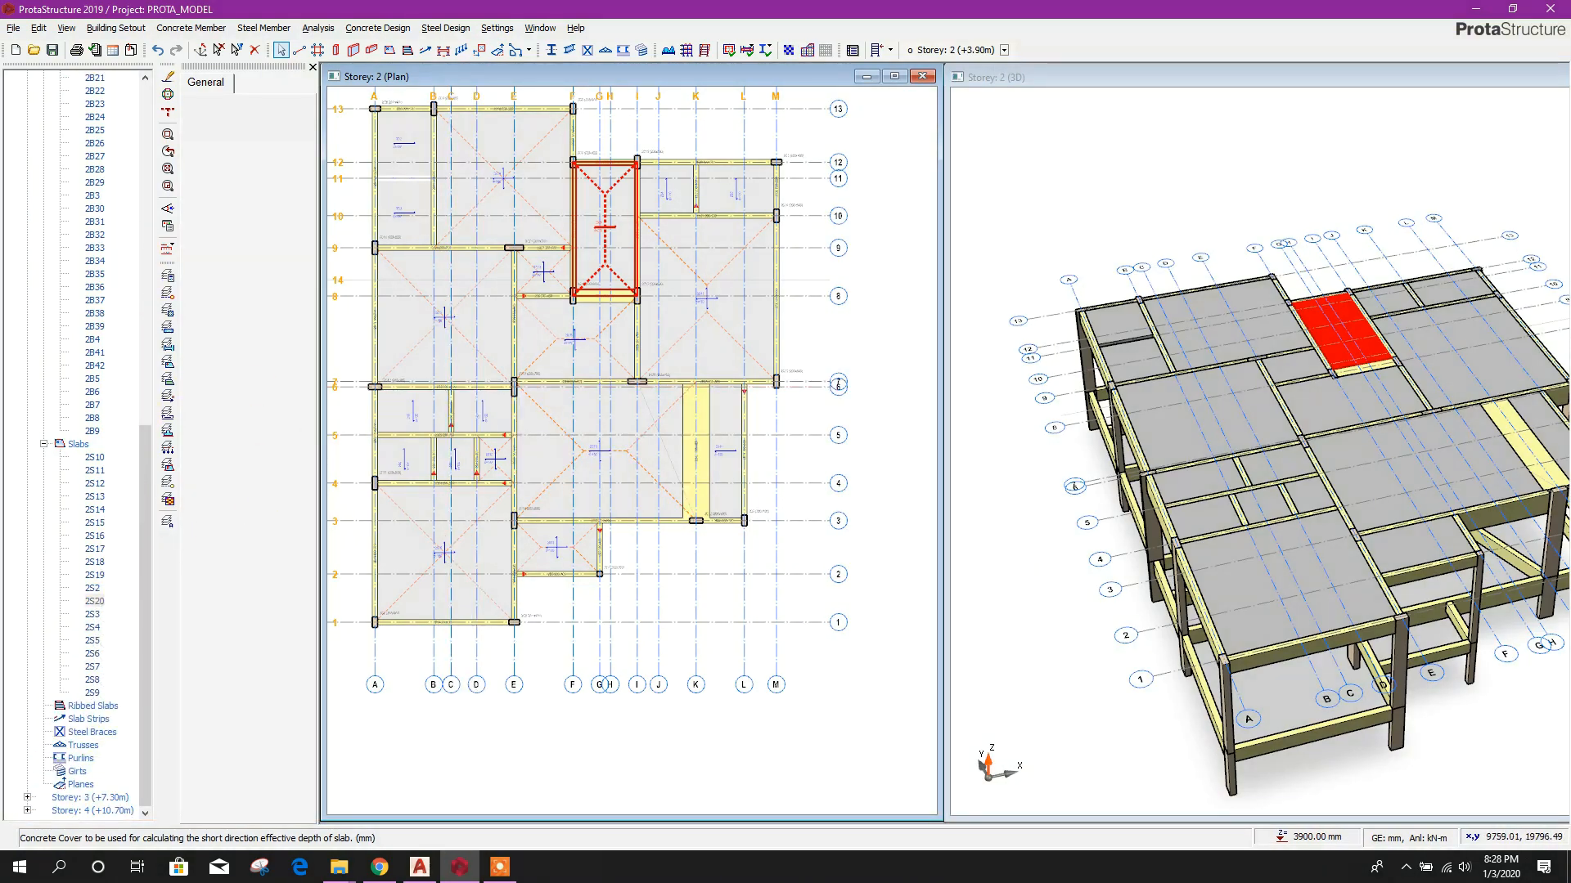
right_click(79, 444)
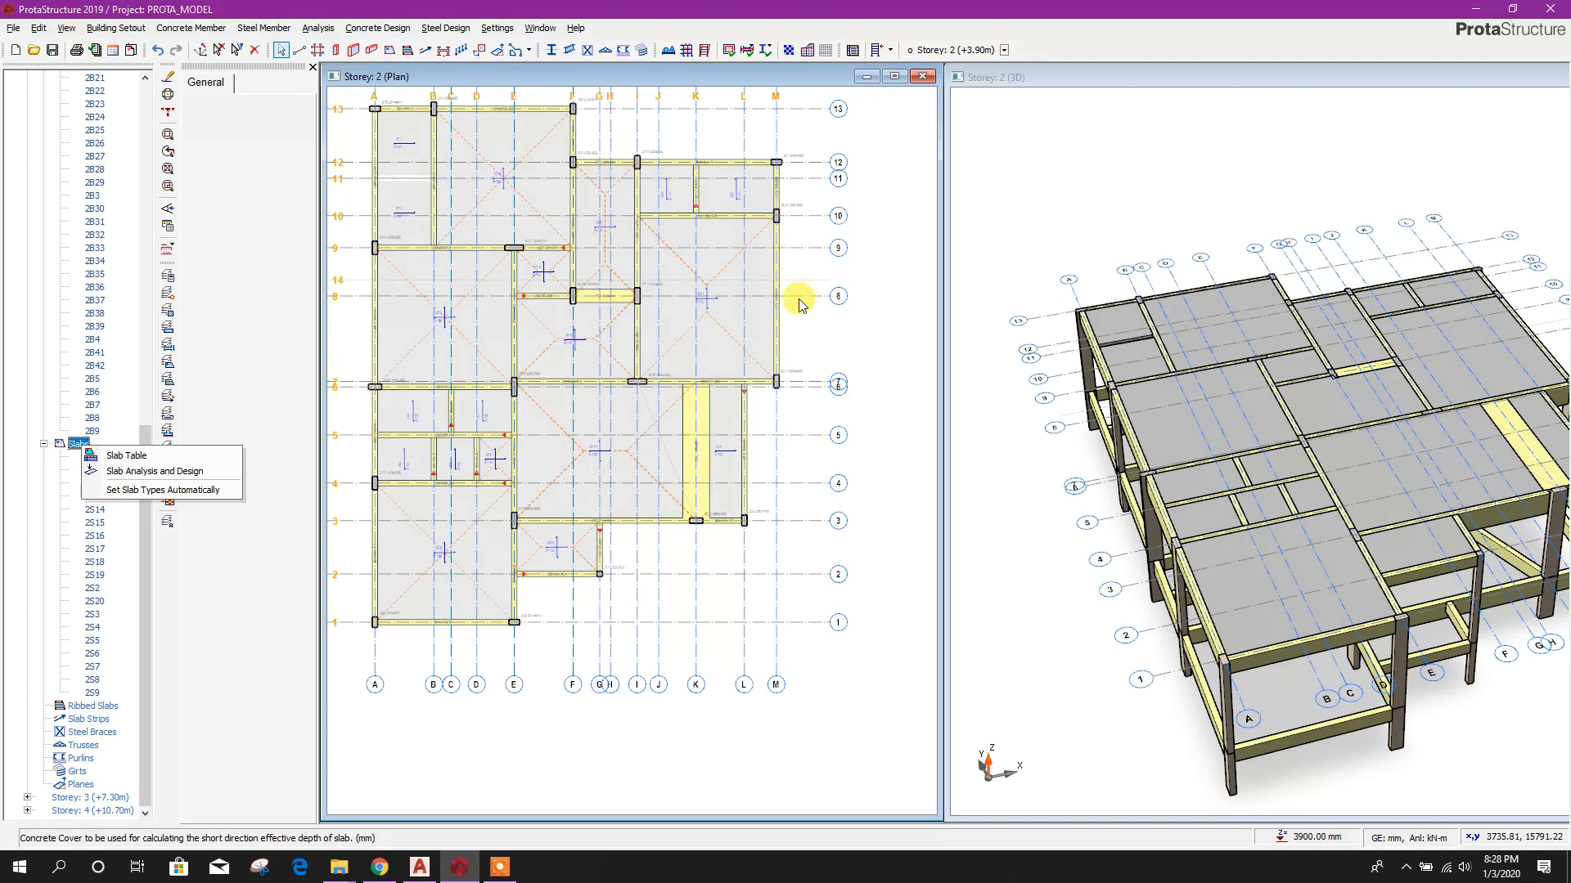
left_click(181, 490)
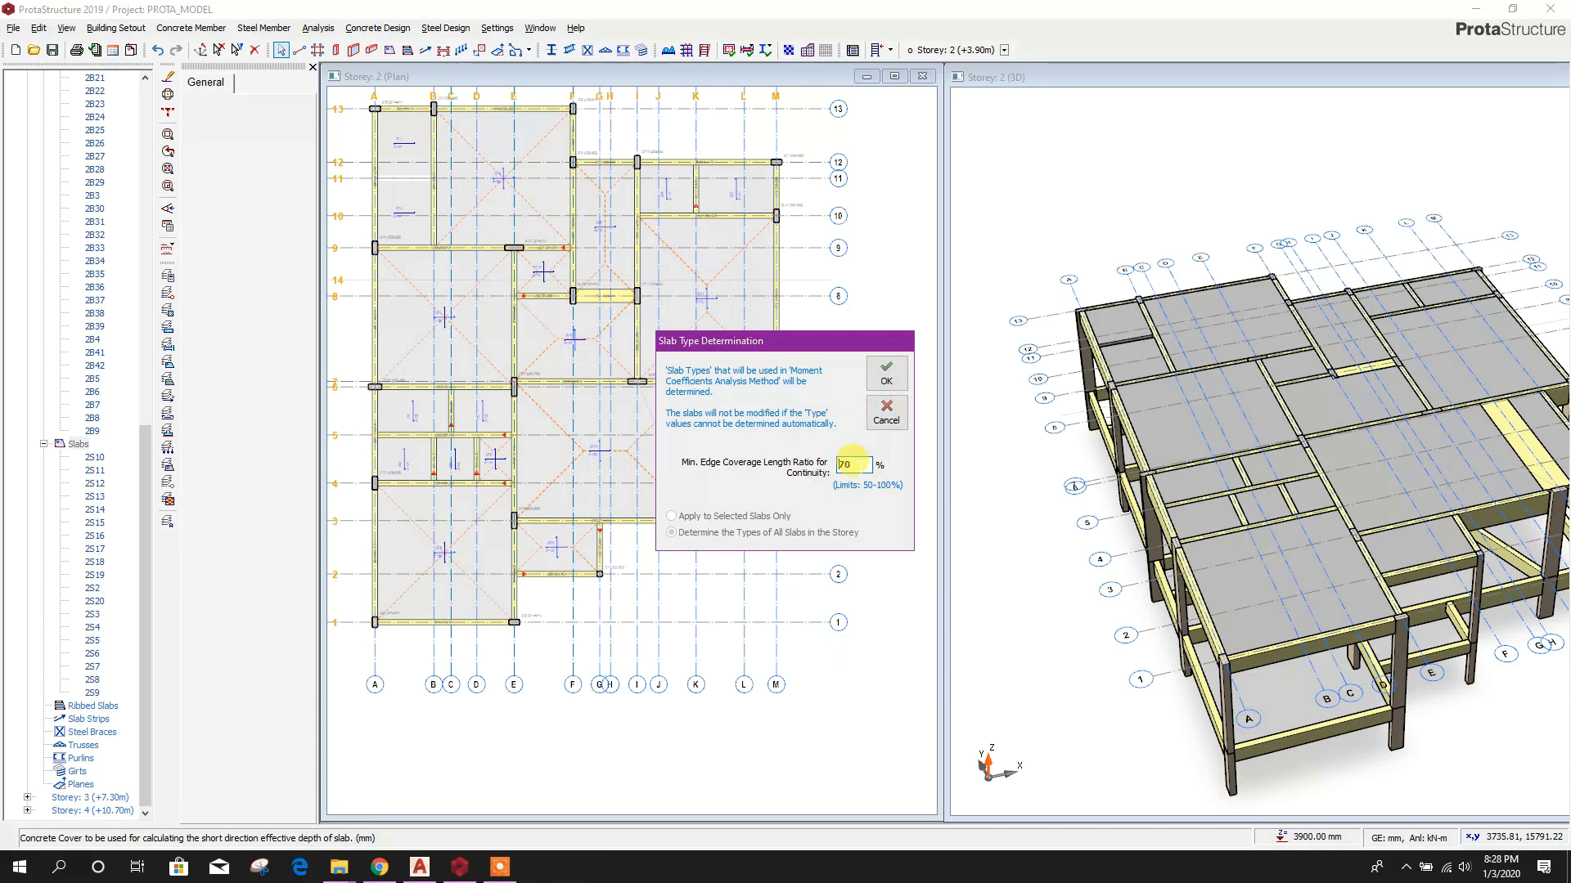
left_click(888, 376)
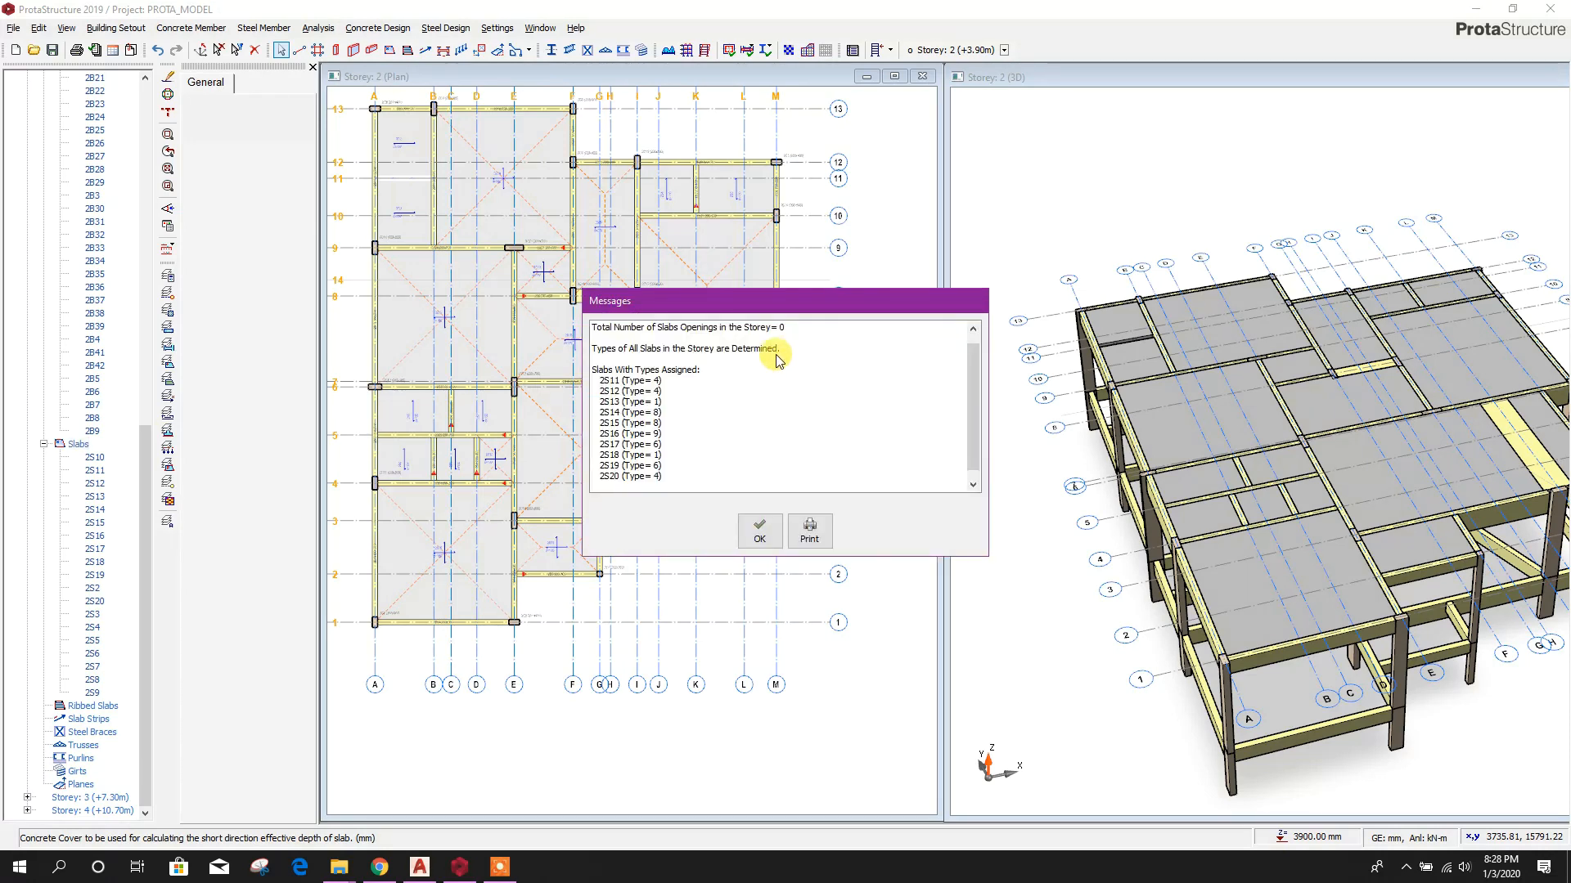
left_click(760, 530)
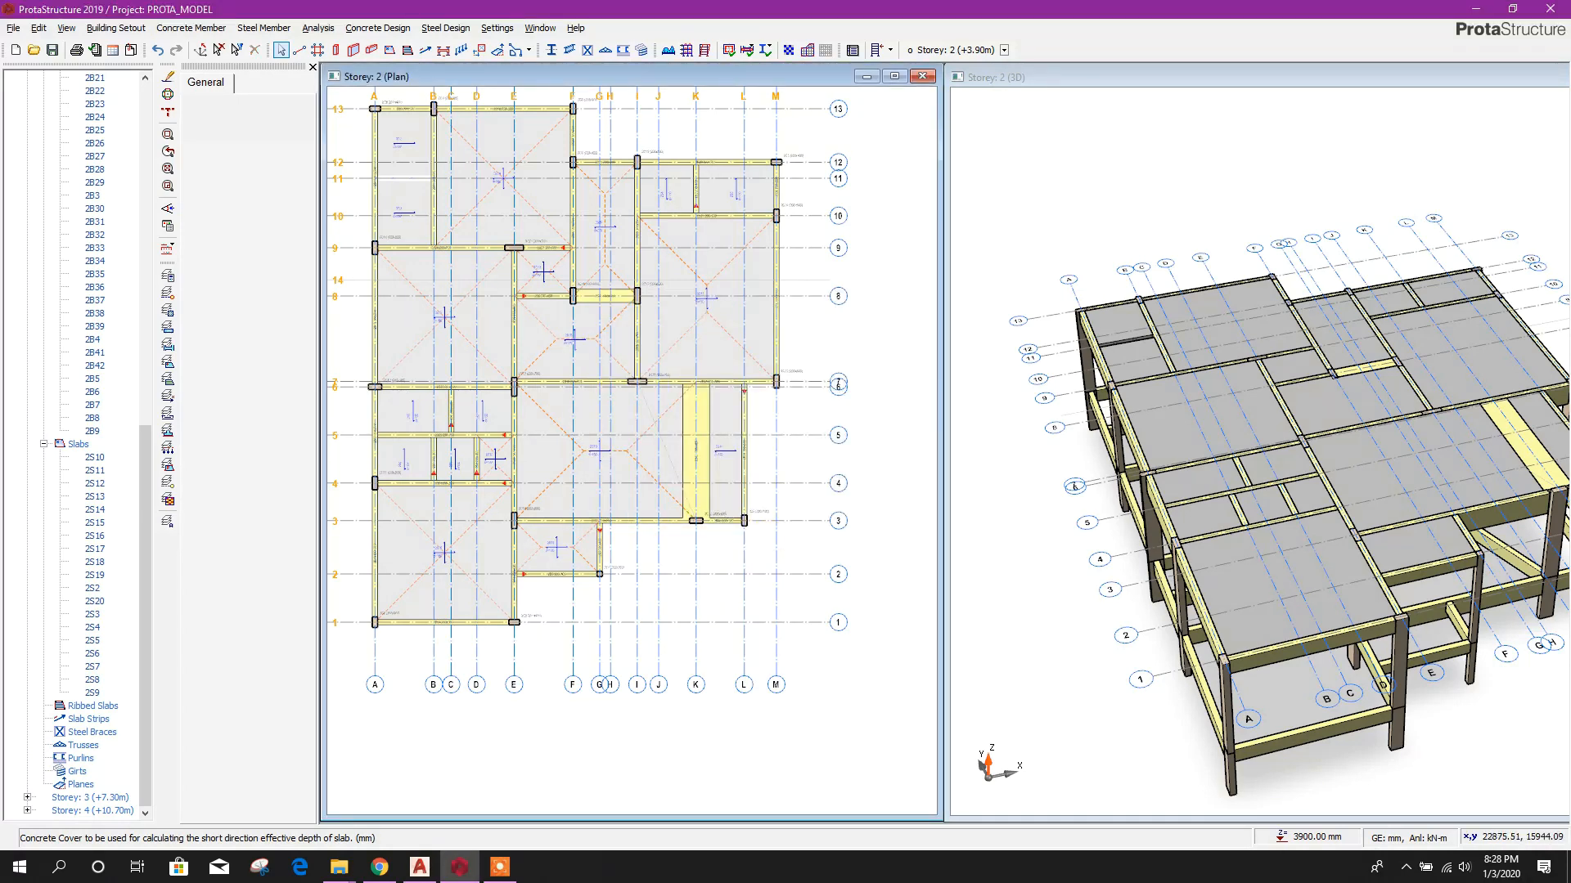
middle_click_drag(837, 353, 876, 386)
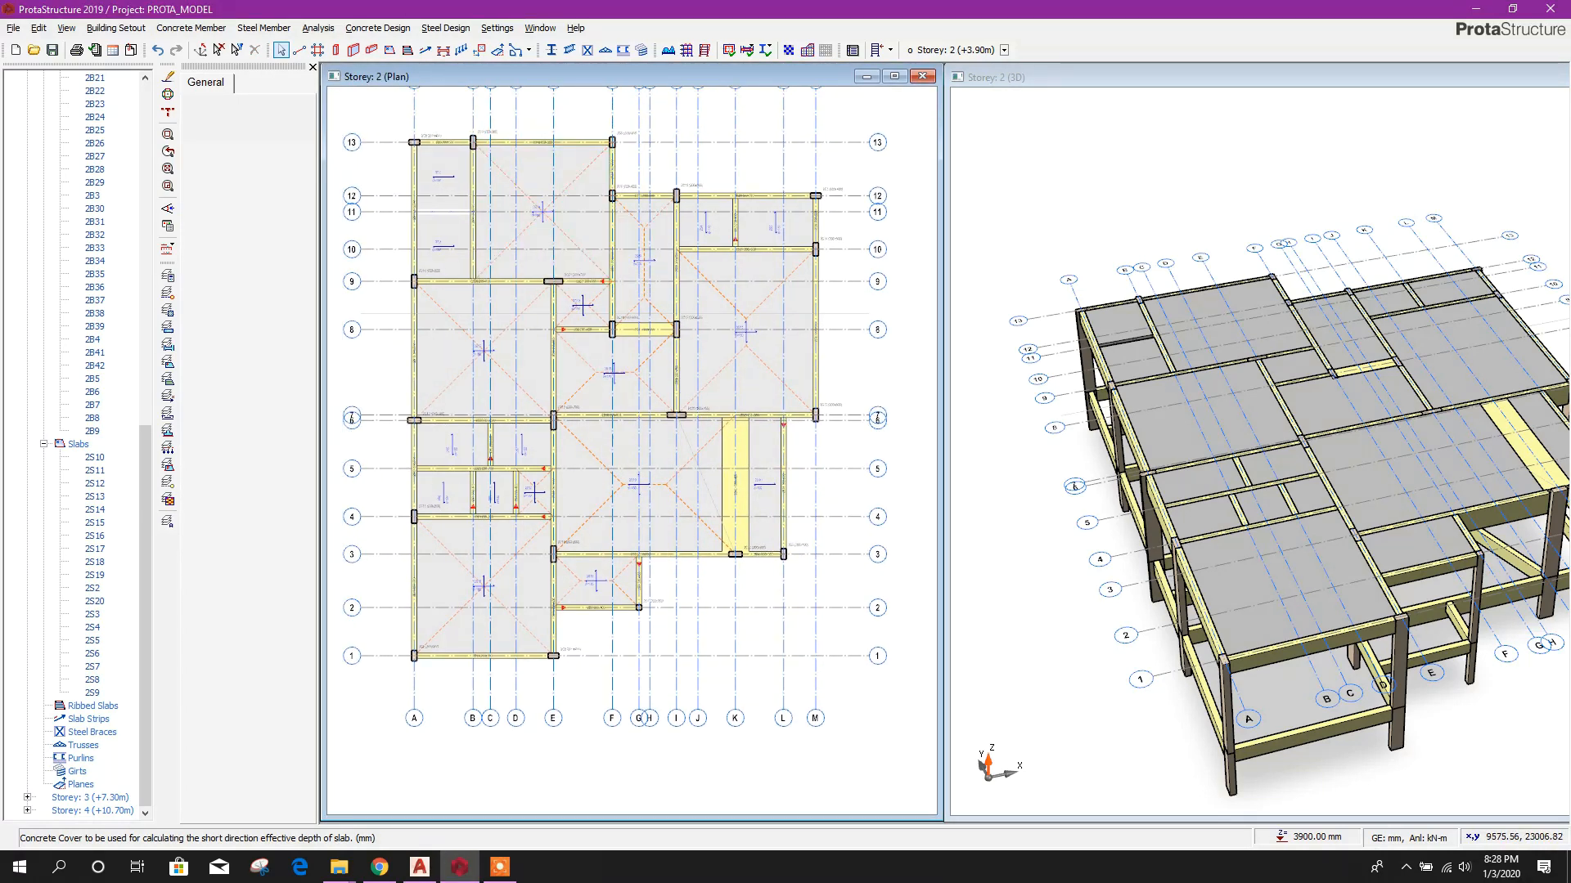
- Check the assigned type in the properties of the slab in bay B–F between axes 9 and 13
left_click(532, 187)
right_click(531, 188)
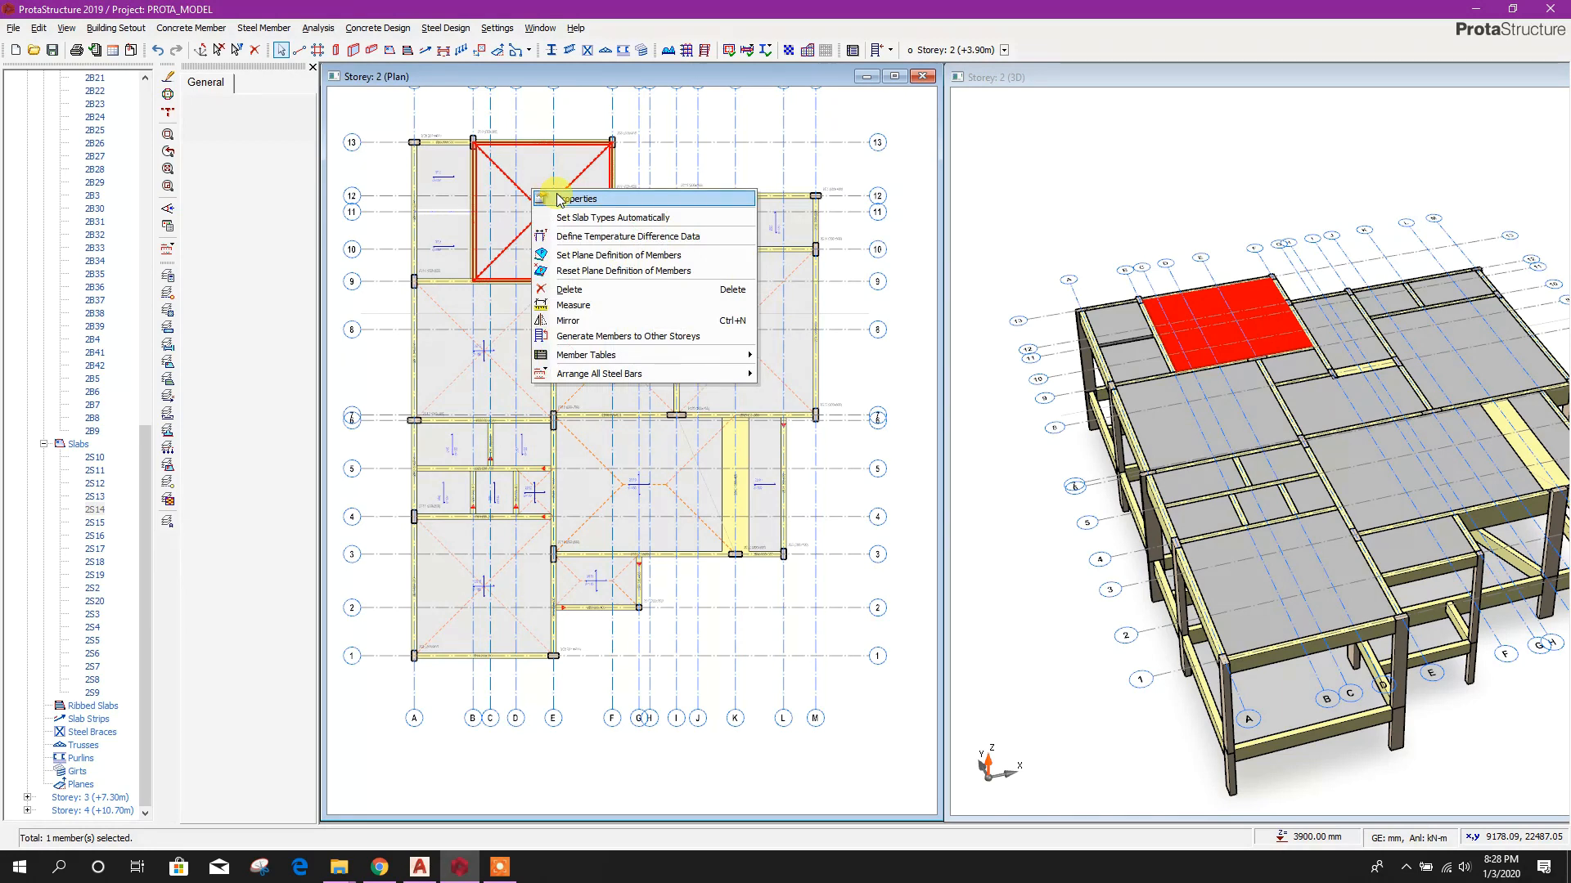
left_click(560, 198)
left_click(274, 129)
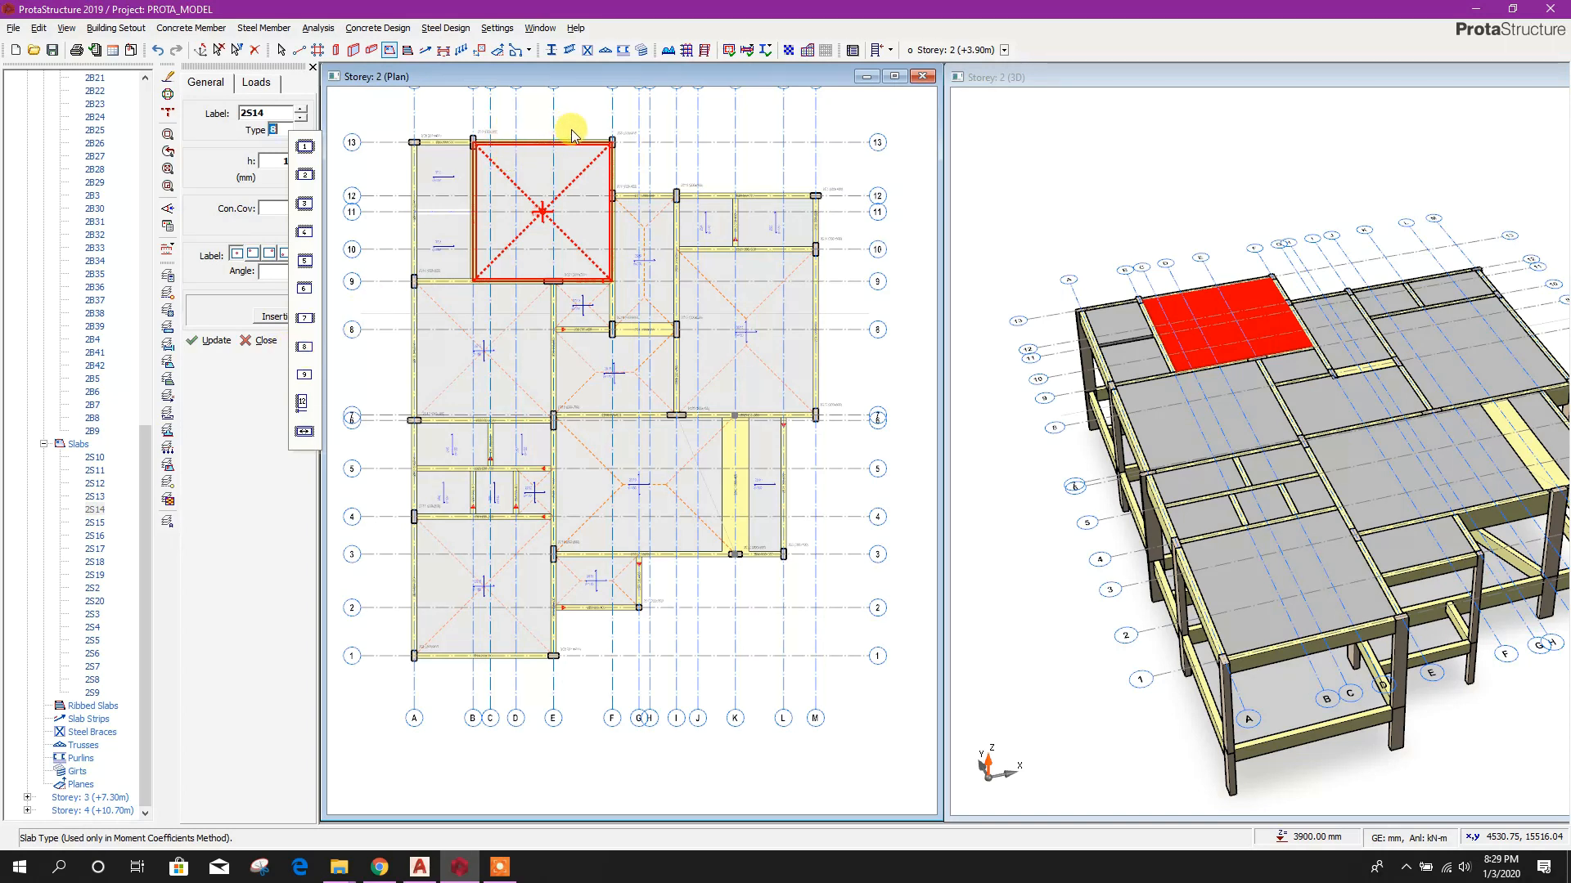
left_click(760, 99)
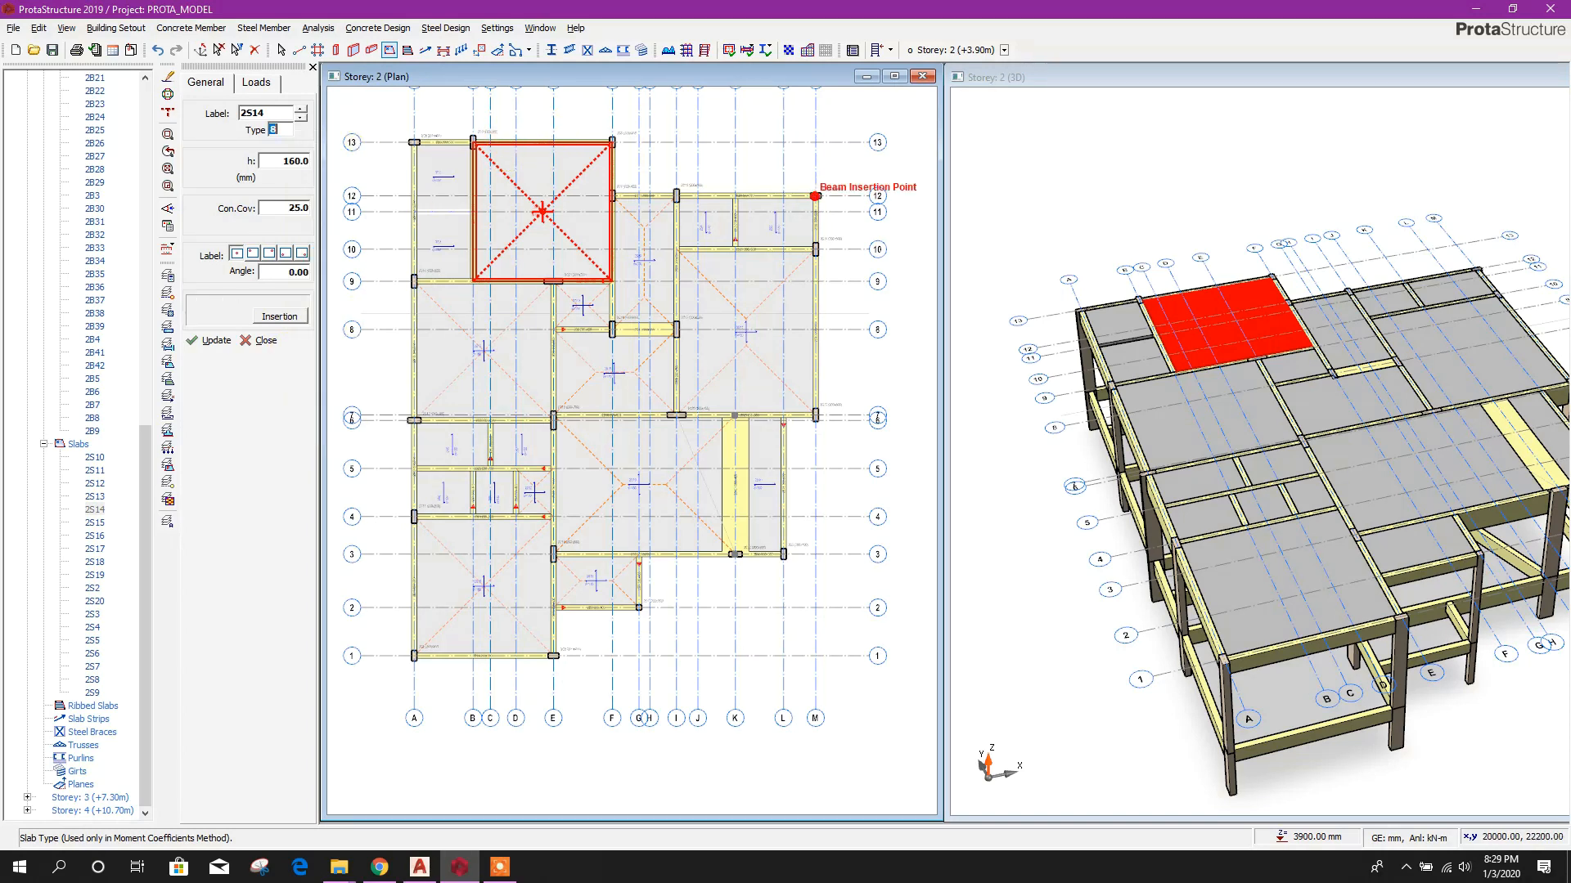
key("Escape")
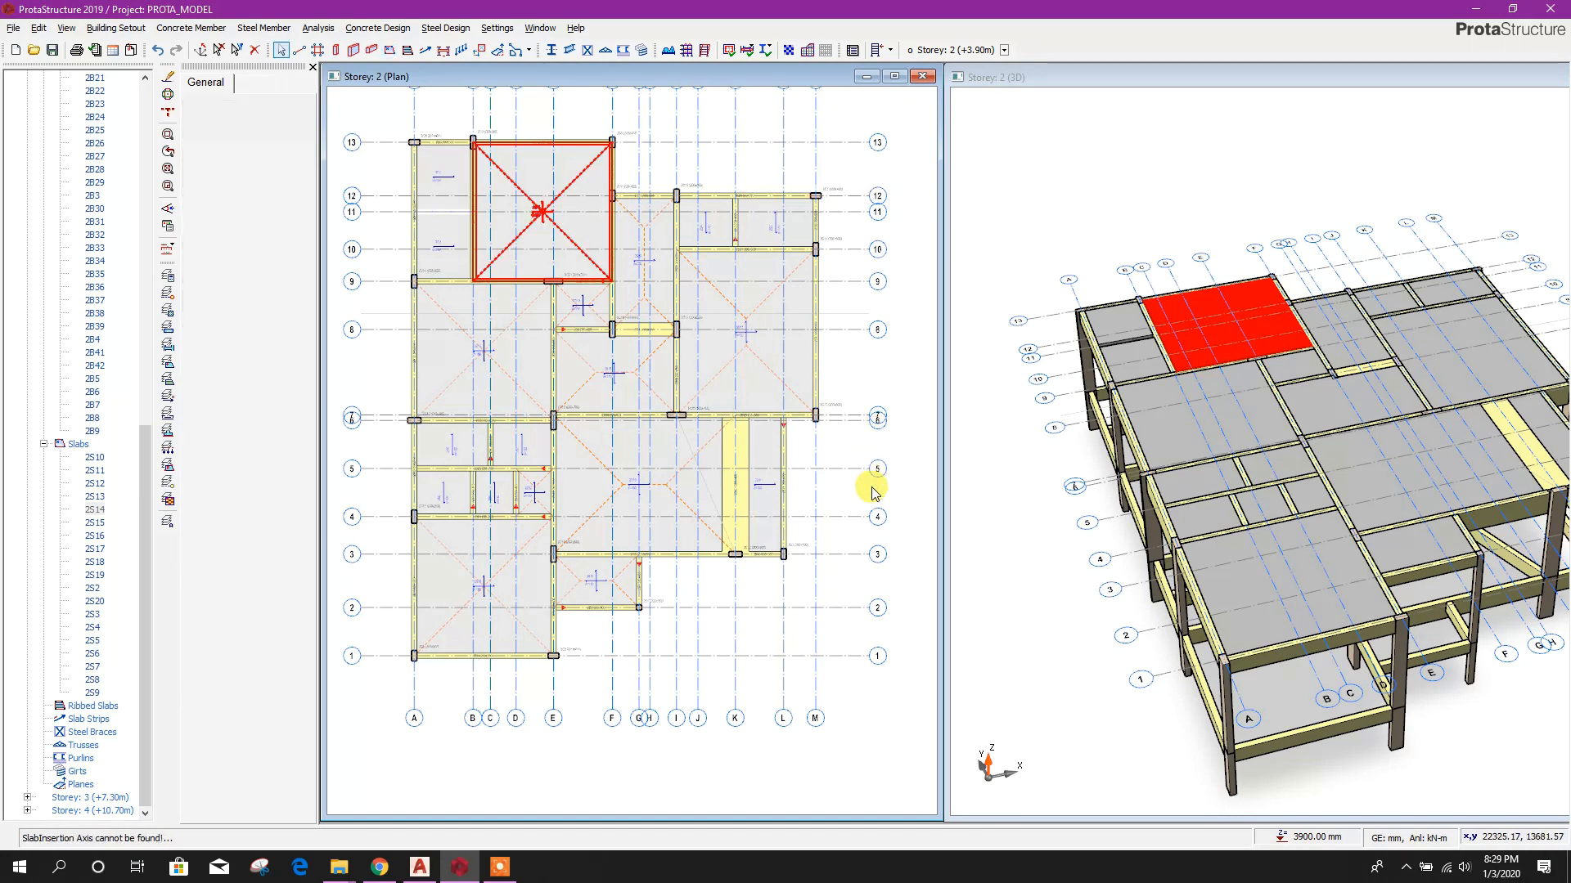
- Check the assigned type in the properties of the slab in bay E–I between axes 7 and 8
left_click(624, 388)
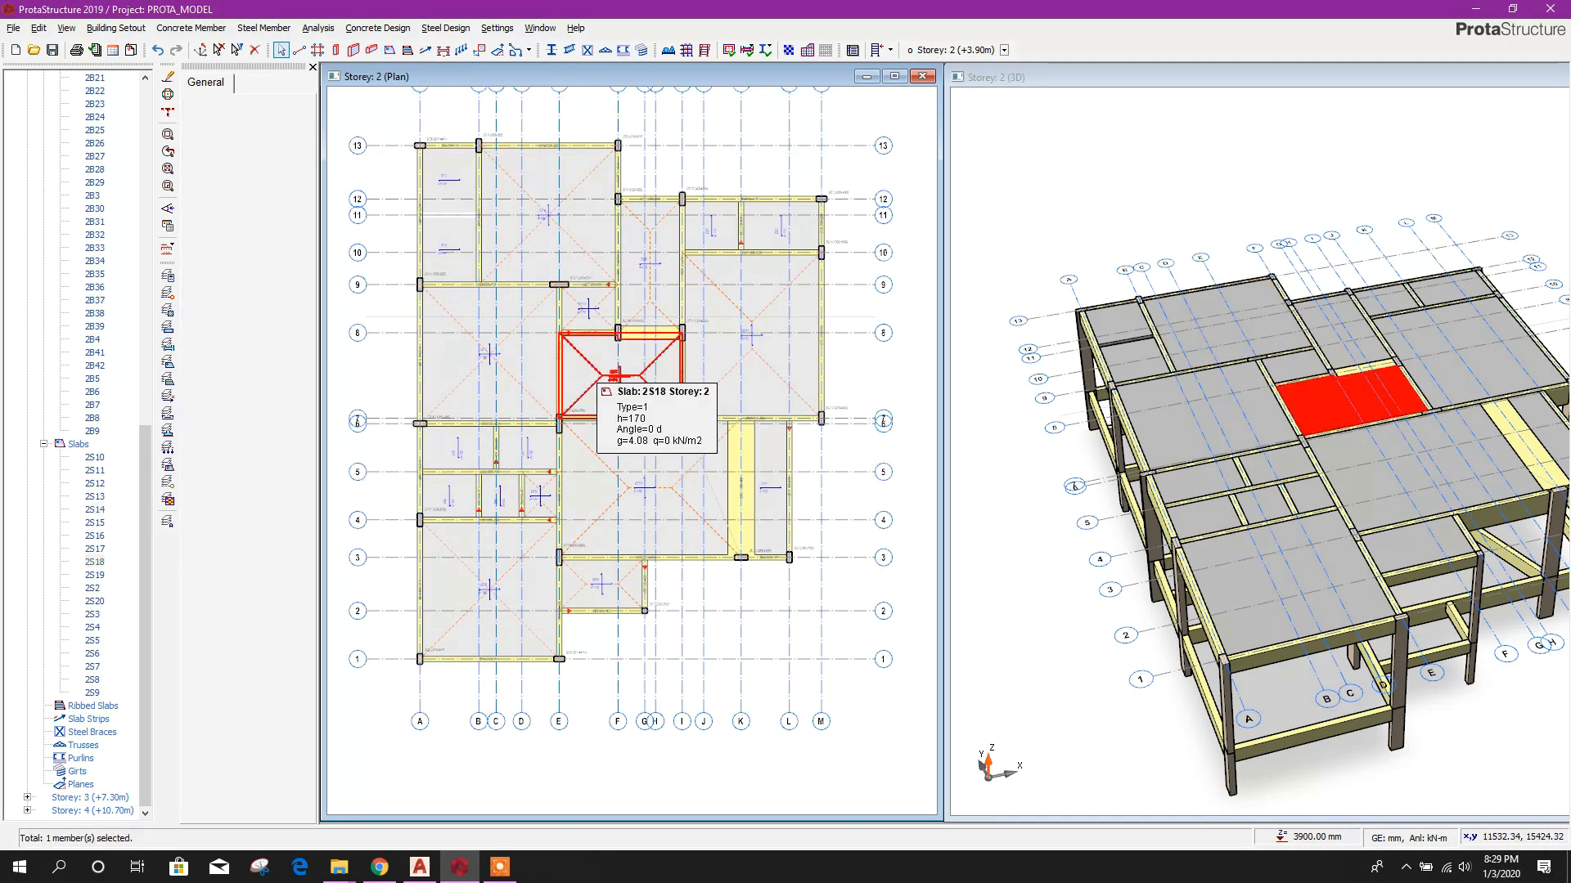
right_click(625, 391)
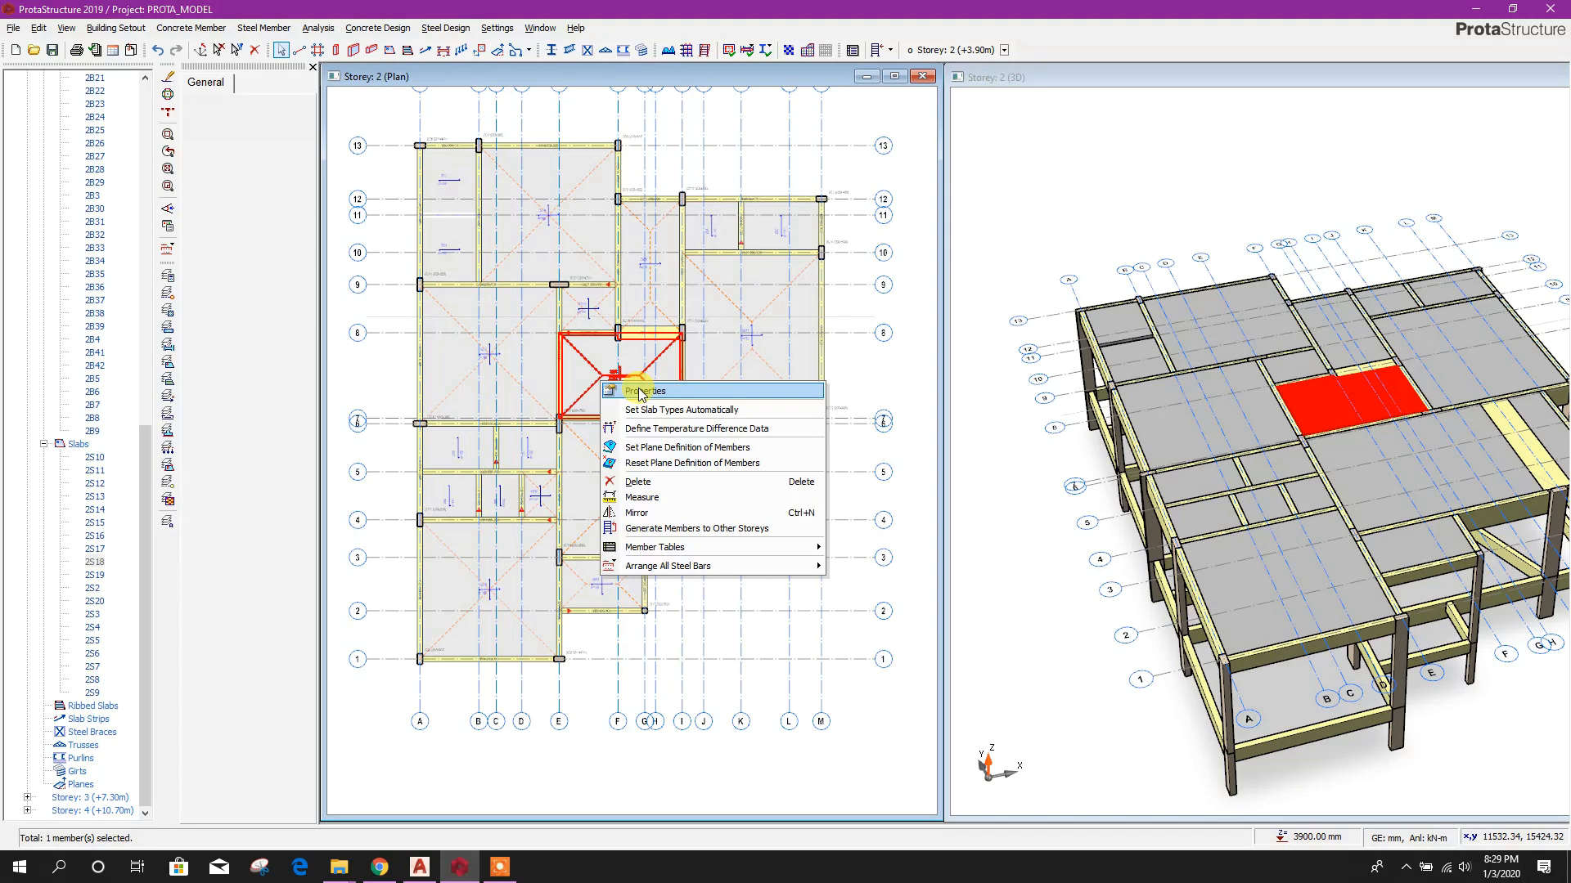
left_click(641, 391)
left_click(274, 128)
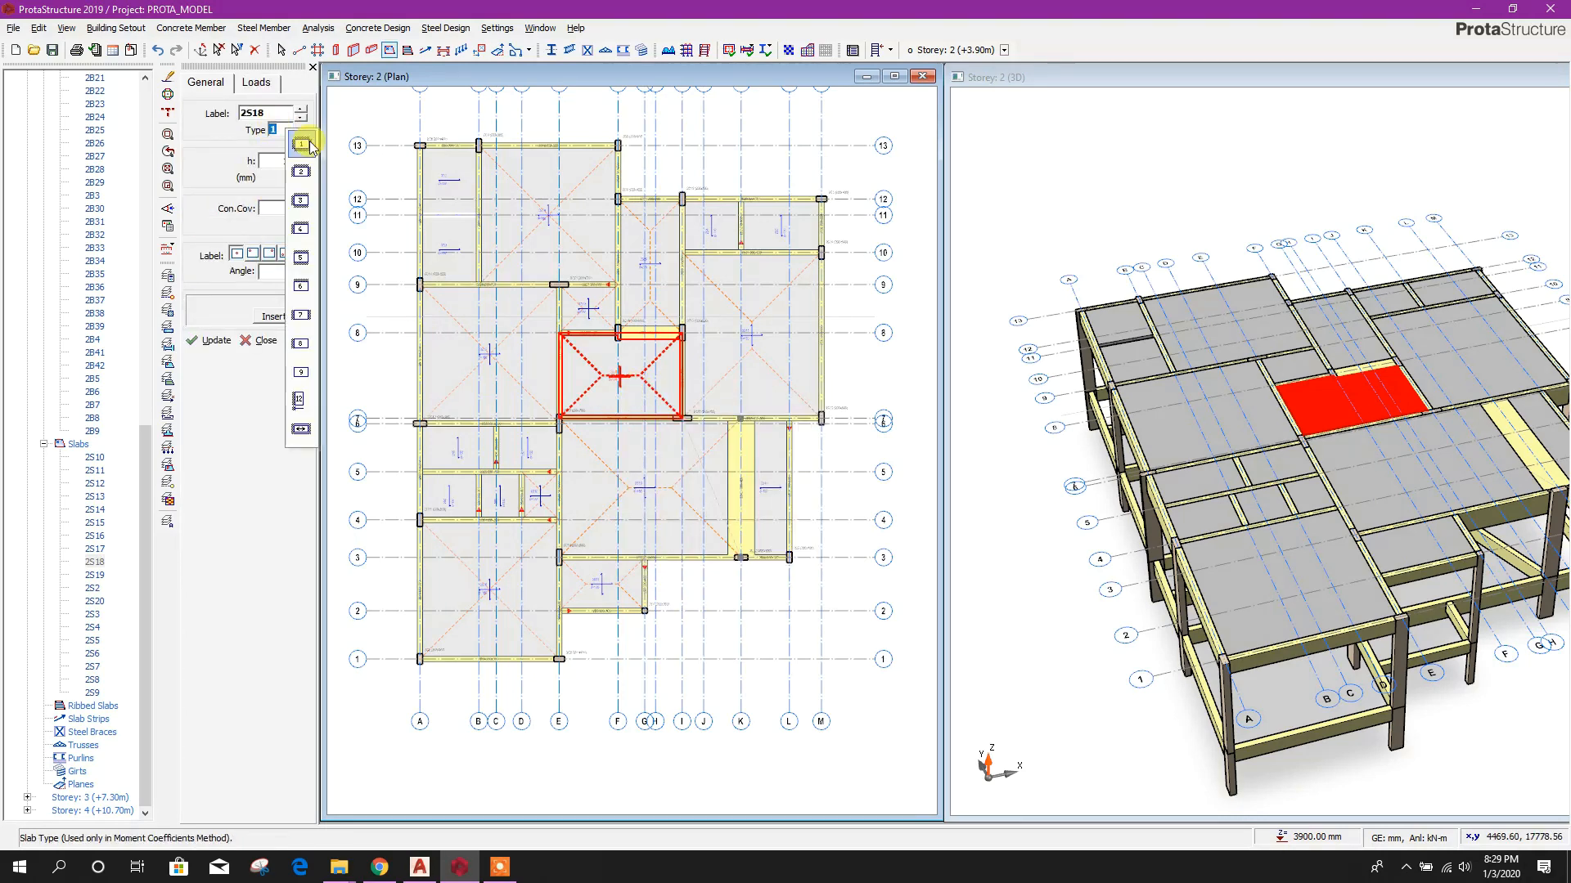
left_click(887, 214)
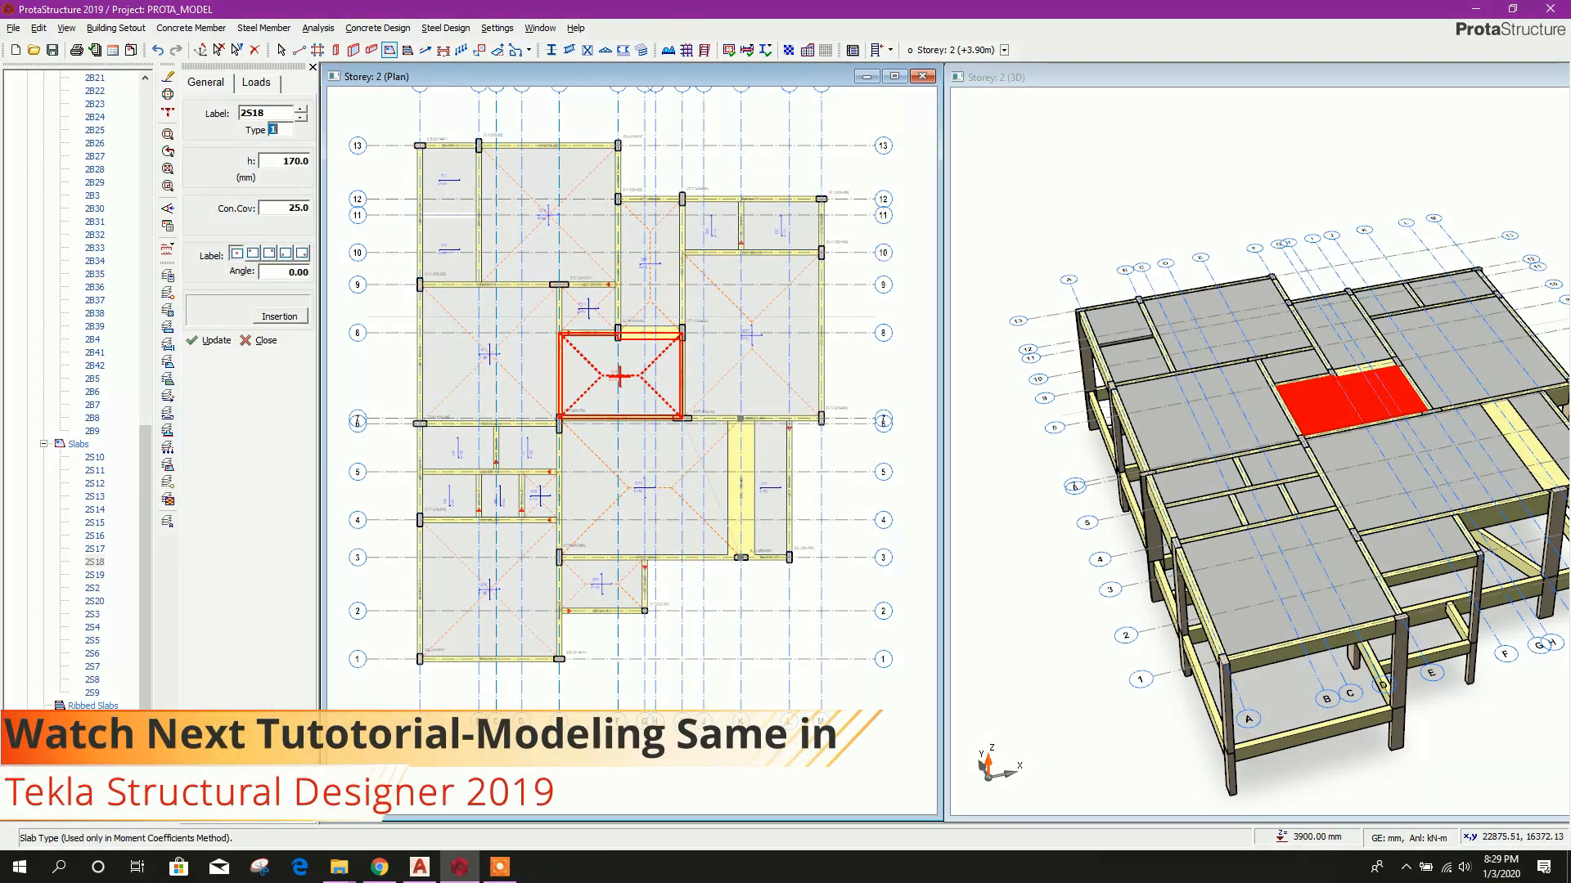
middle_click_drag(870, 374, 872, 403)
key("Escape")
key("Escape")
- Review the Storey 2 model in plan and 3D and save the project
scroll(863, 485, "down", 3)
scroll(864, 484, "up", 3)
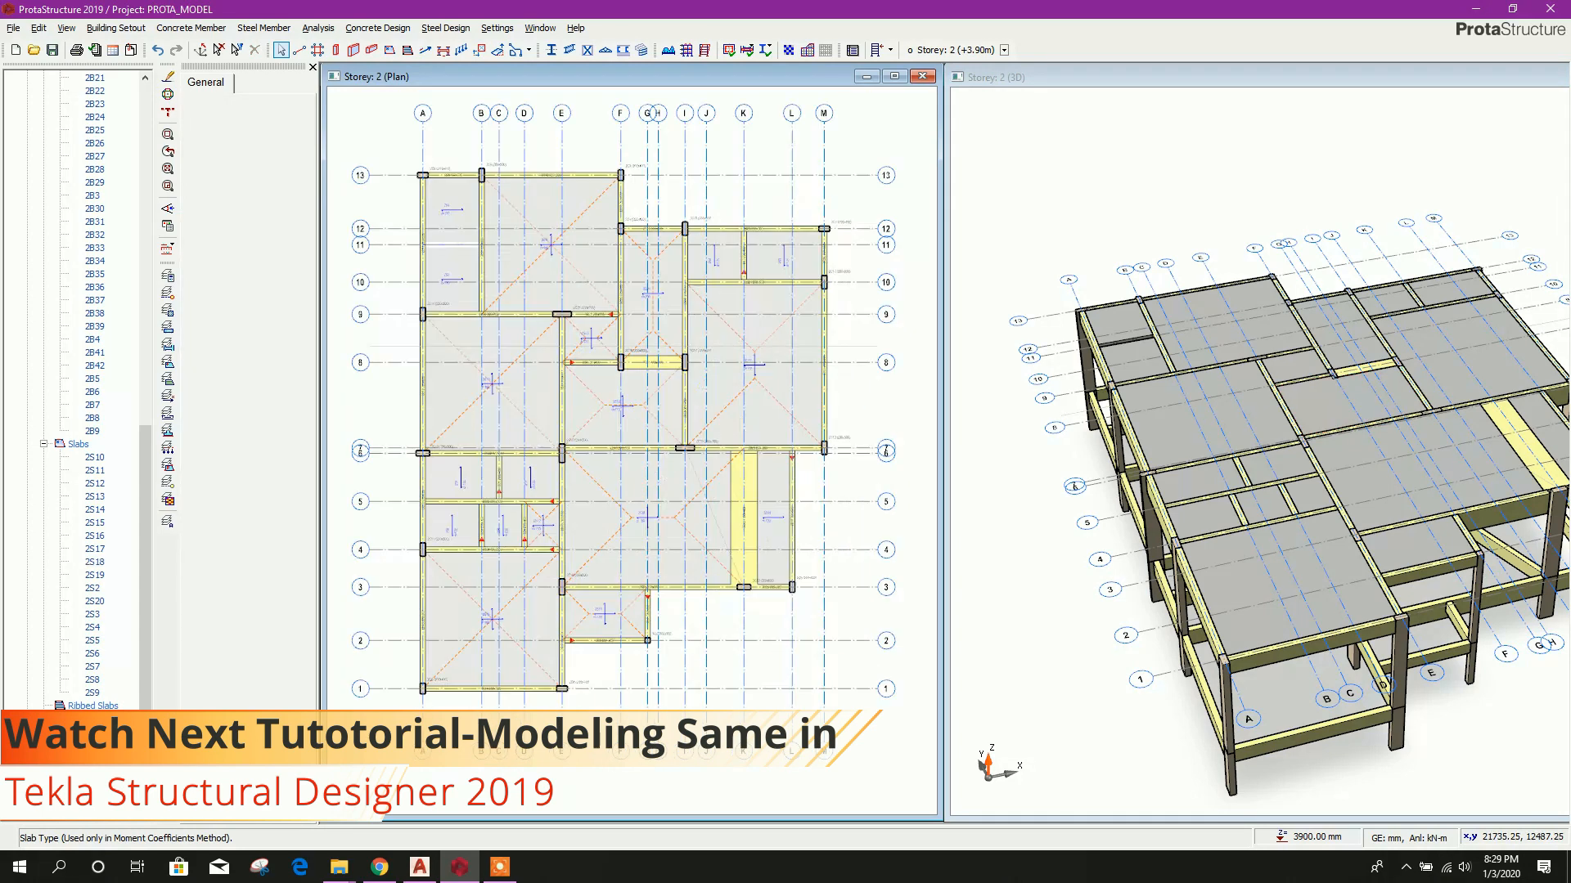
middle_click_drag(864, 484, 858, 463)
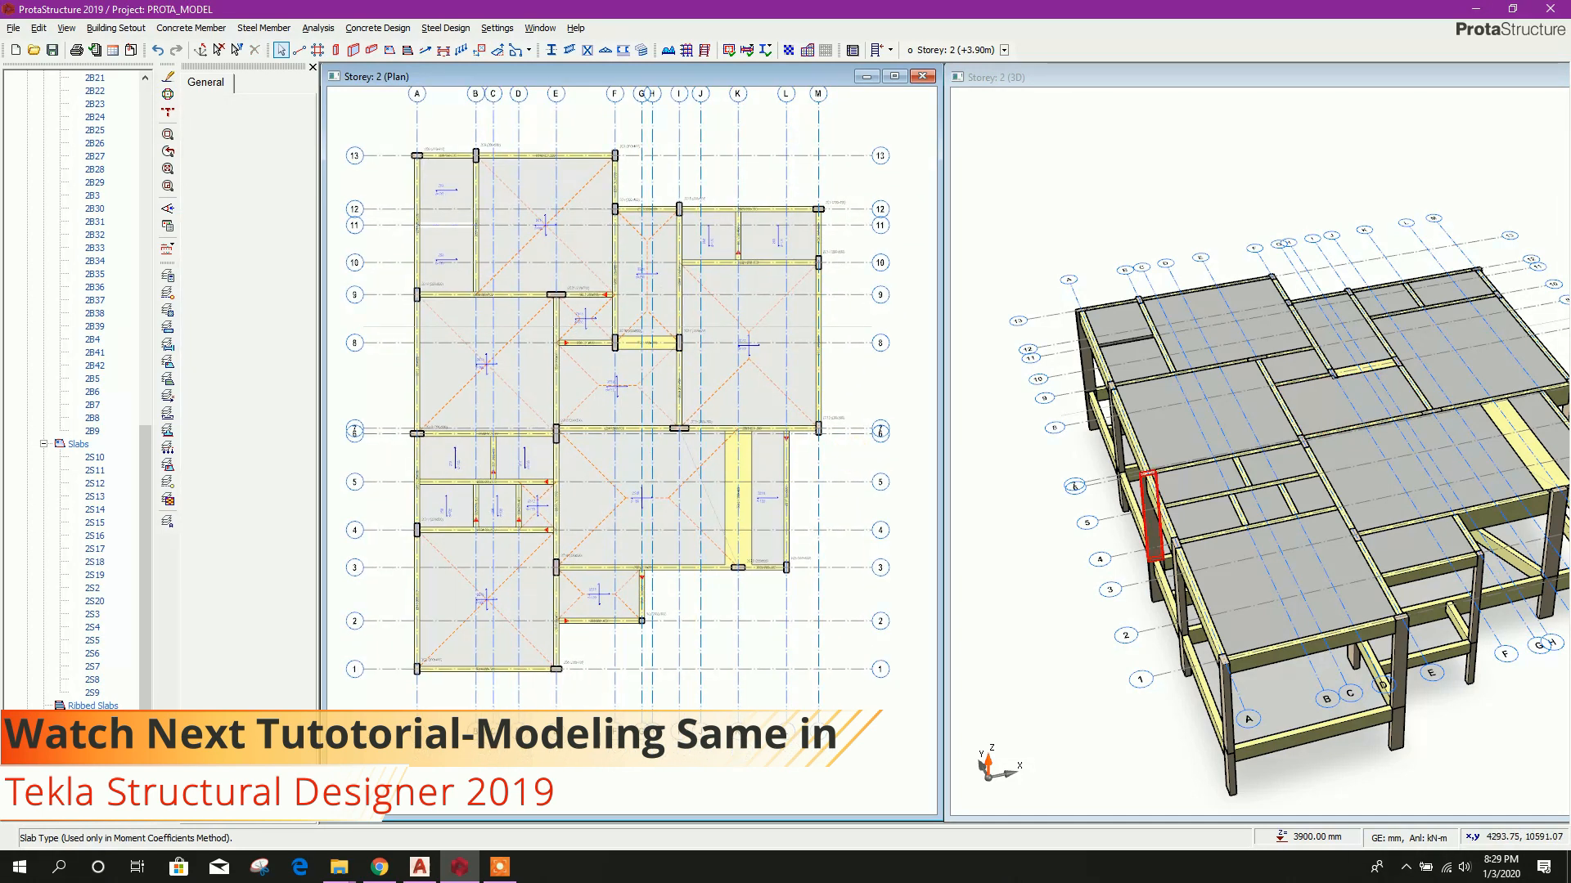
middle_click_drag(679, 491, 696, 513)
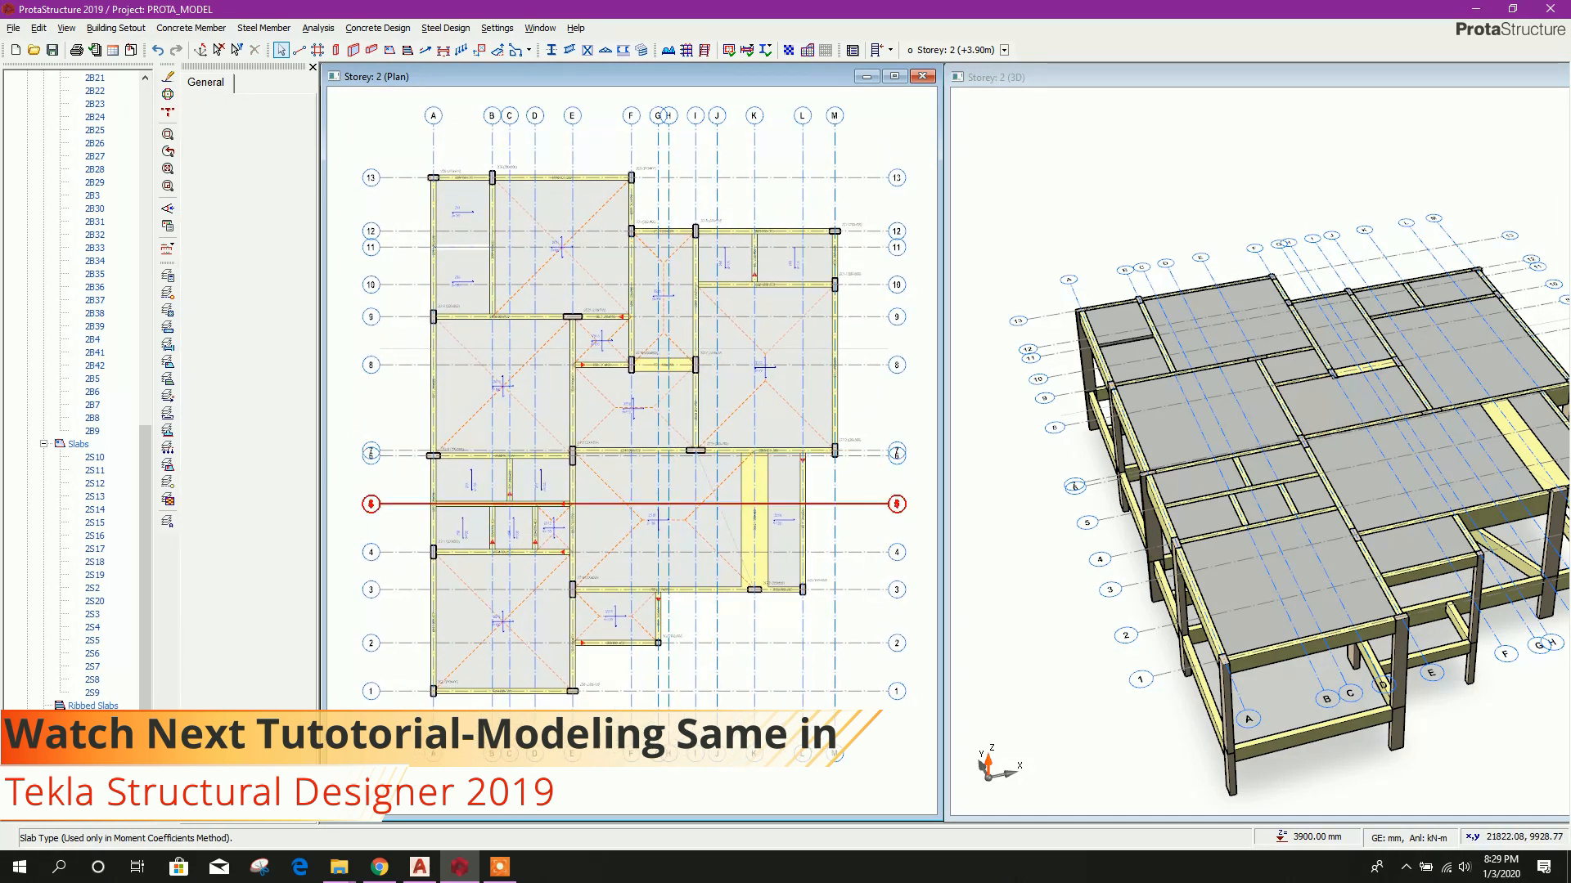
middle_click_drag(1260, 730, 1240, 628)
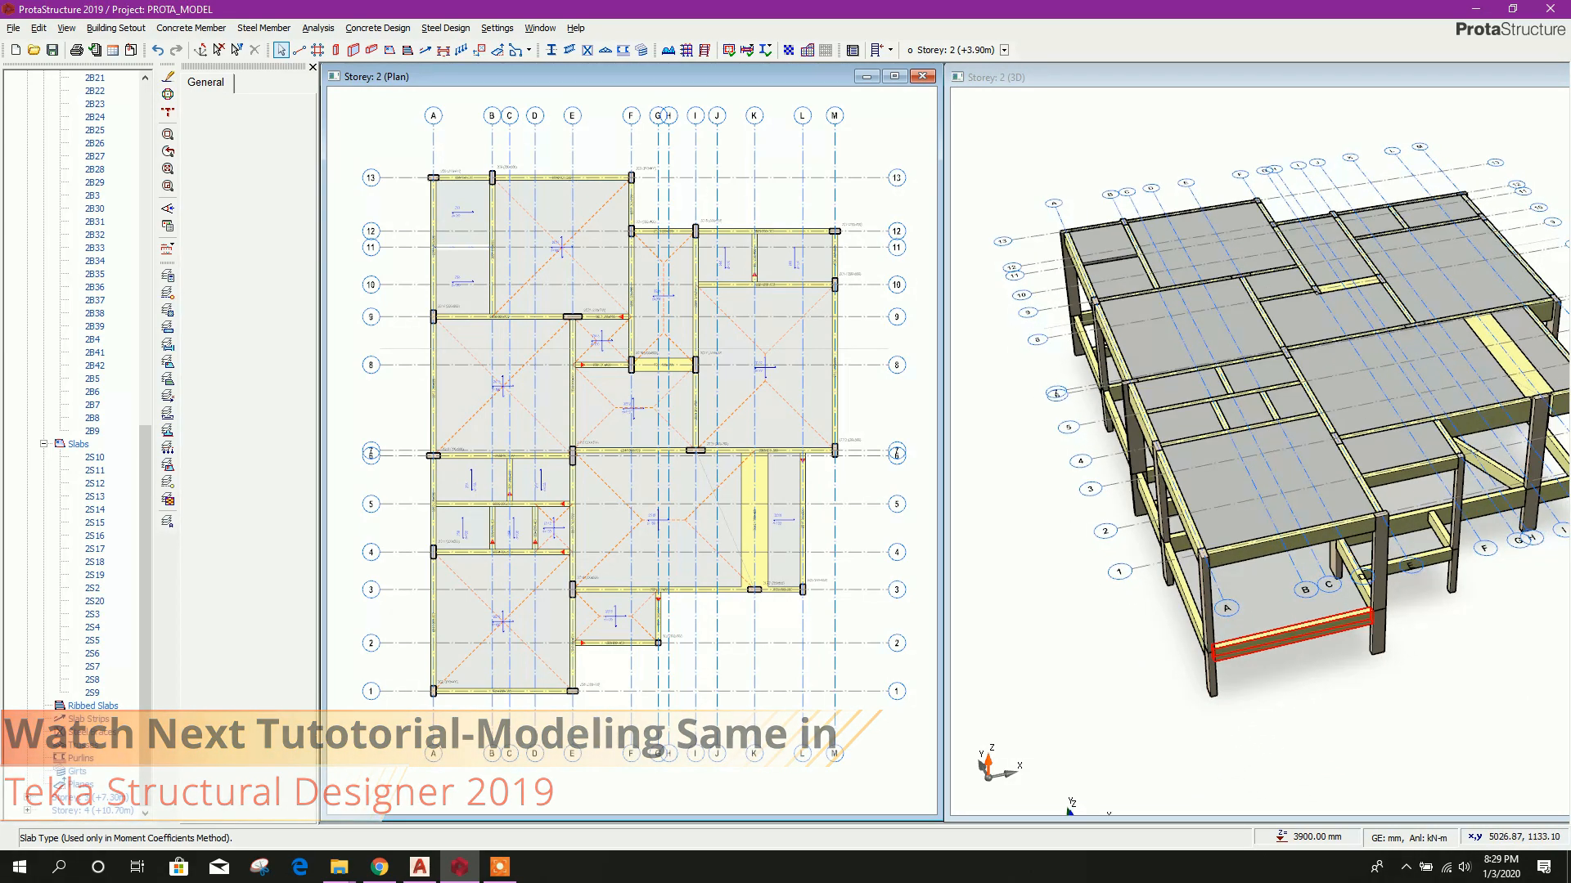
left_click(51, 50)
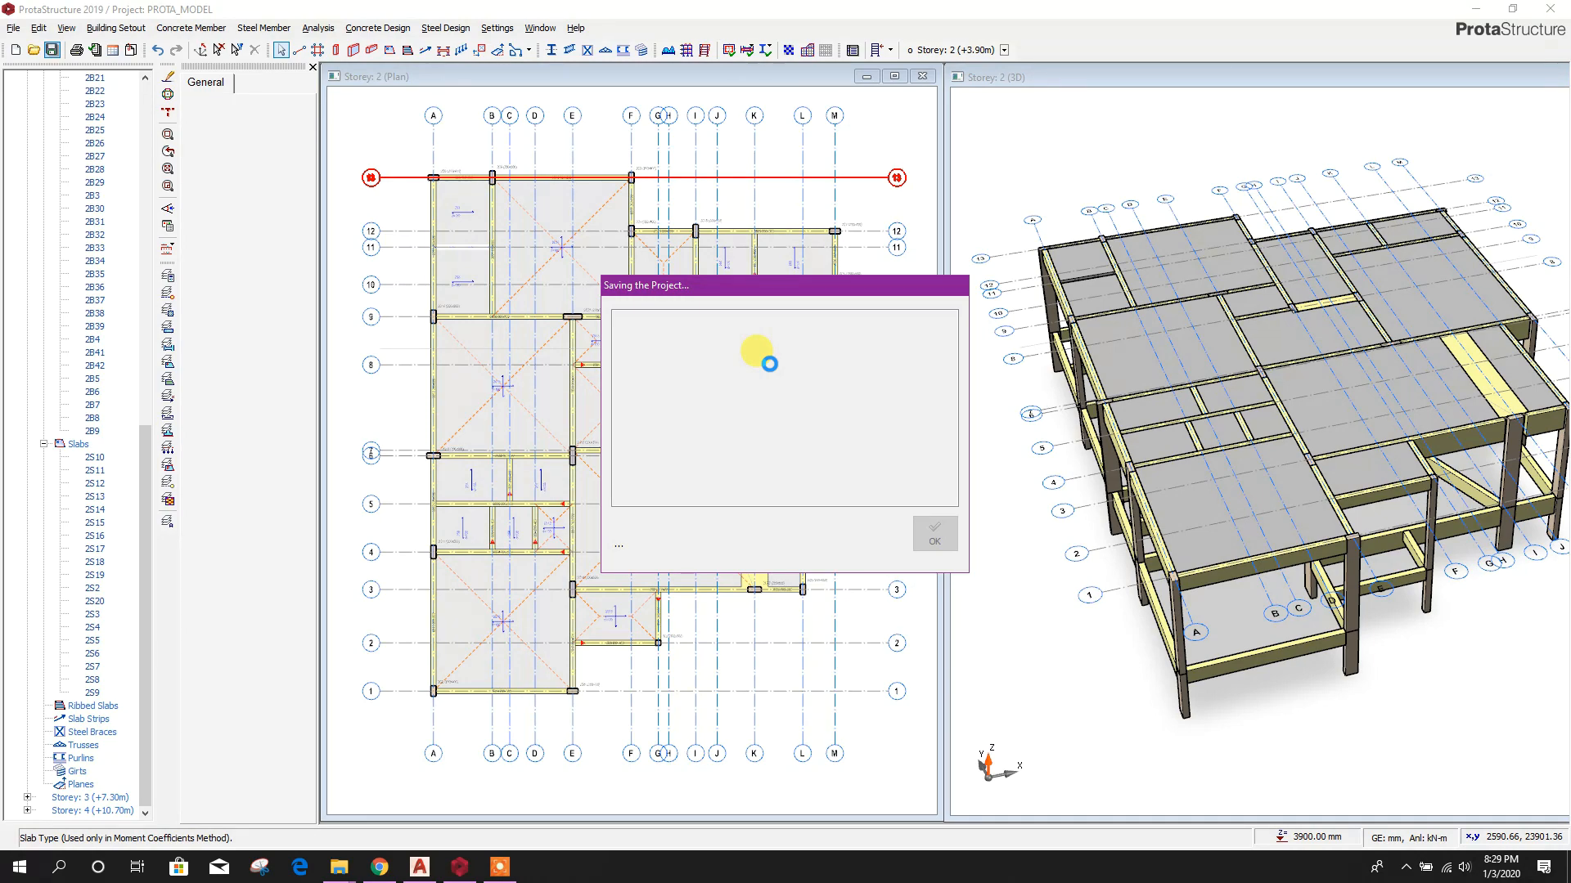